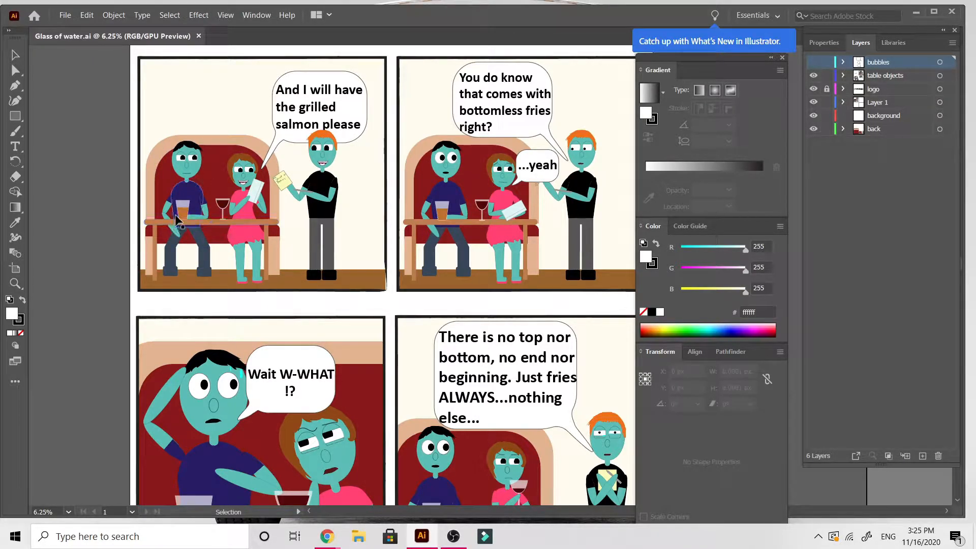
Step: Delete the wine glass from the table in the first comic panel
click(222, 209)
key(Delete)
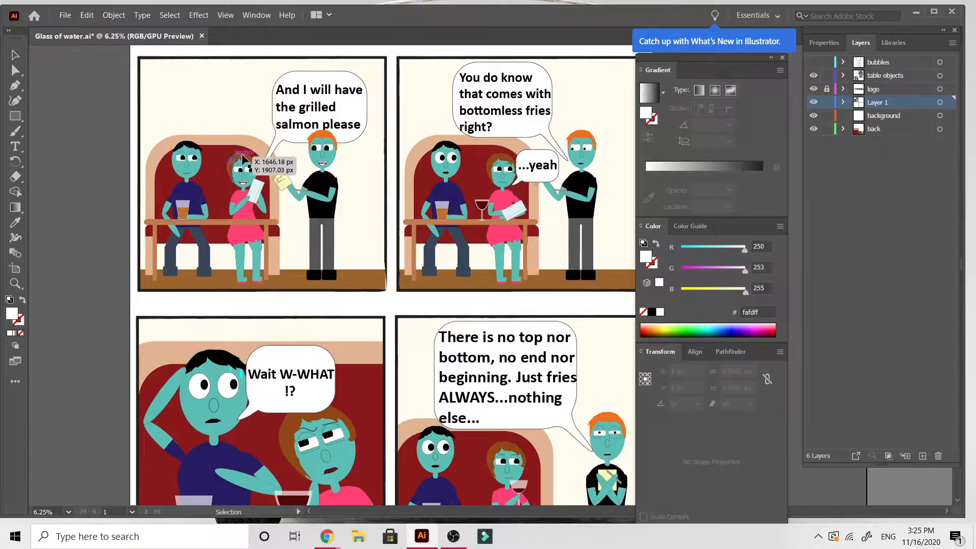
click(195, 225)
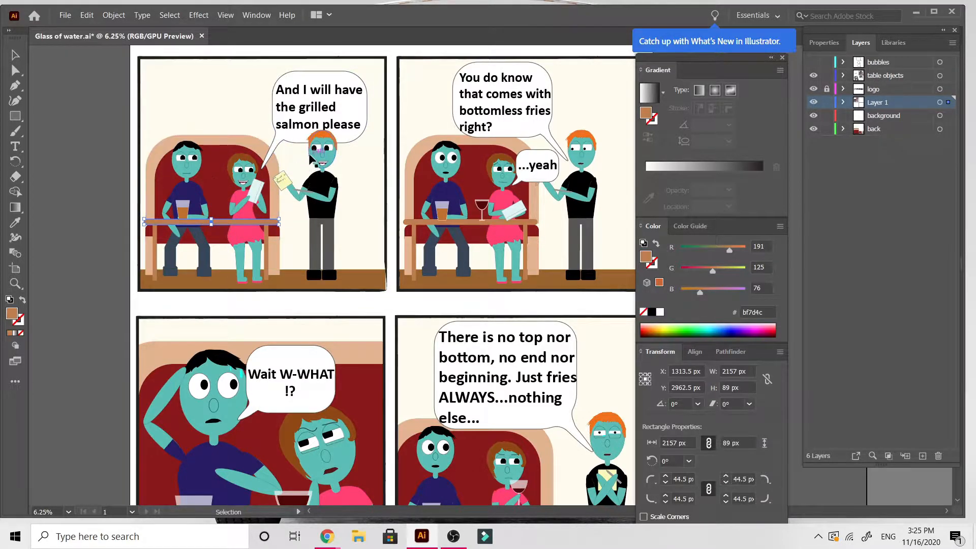
Step: Move the waiter in the first panel right to the panel's edge and delete the pen and yellow notepad left behind
click(320, 180)
drag(323, 188, 367, 189)
click(304, 192)
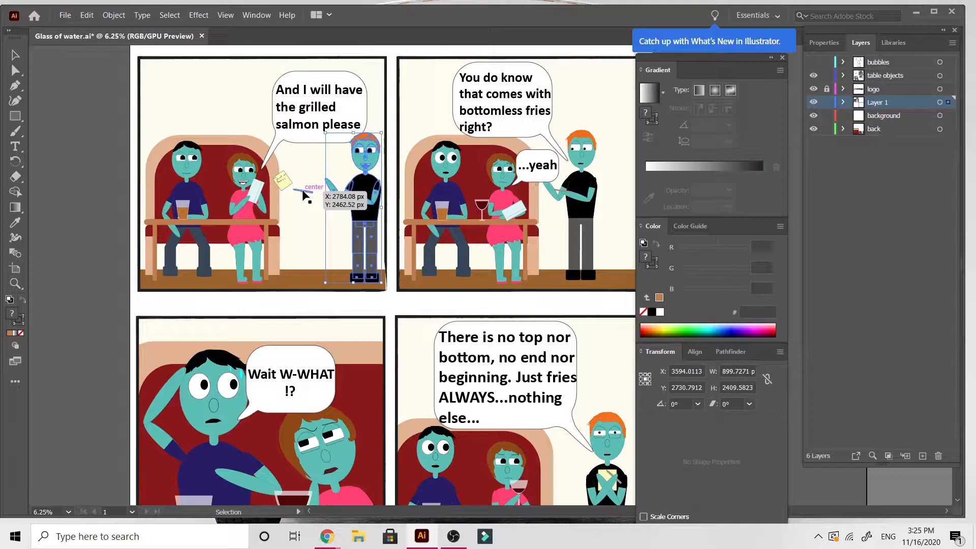
key(Delete)
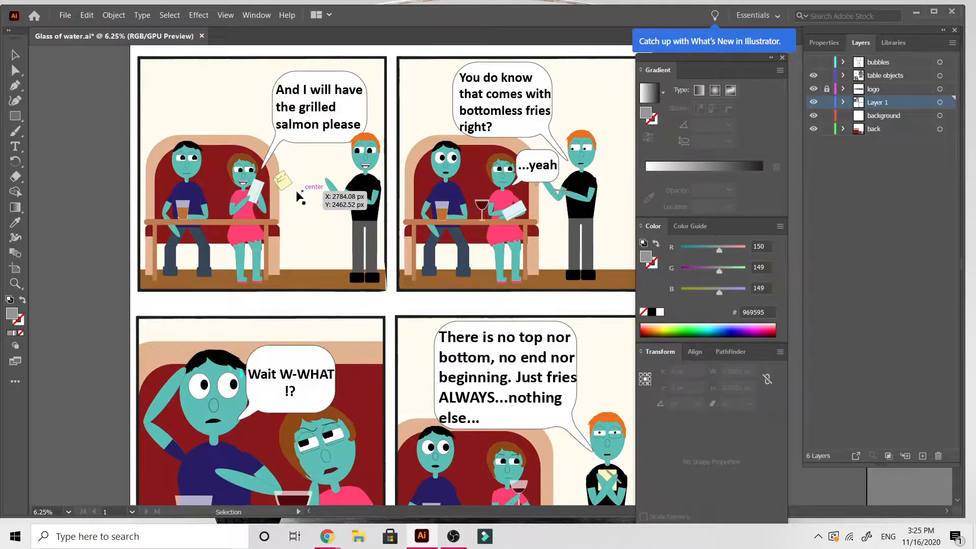
click(286, 180)
key(Delete)
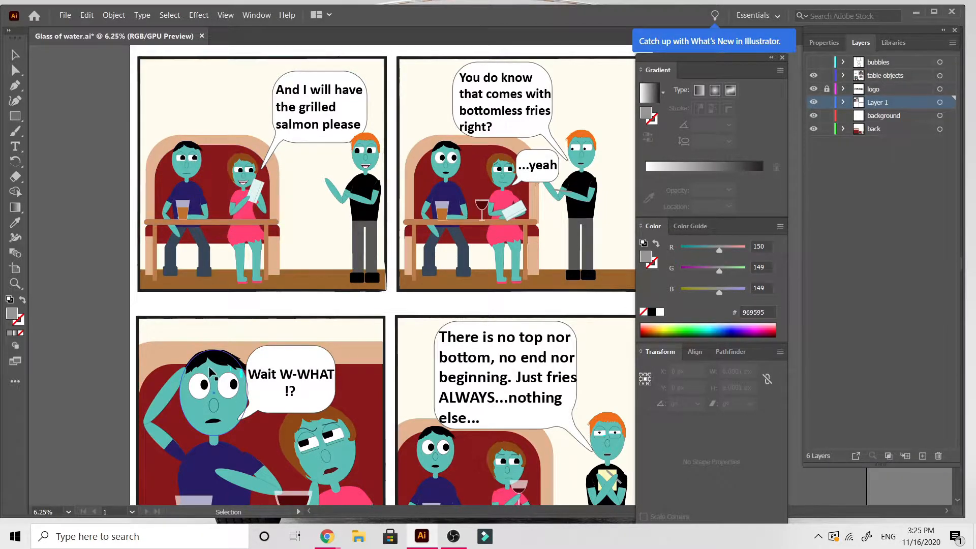
Step: Move the beer glass from the first panel's table into the waiter's outstretched hand
click(184, 202)
drag(183, 200, 207, 202)
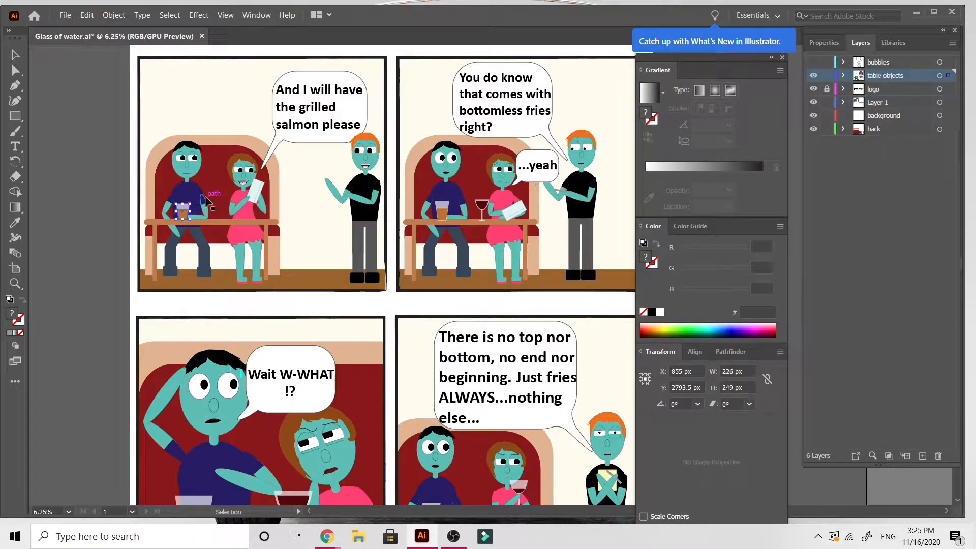
key(ctrl+z)
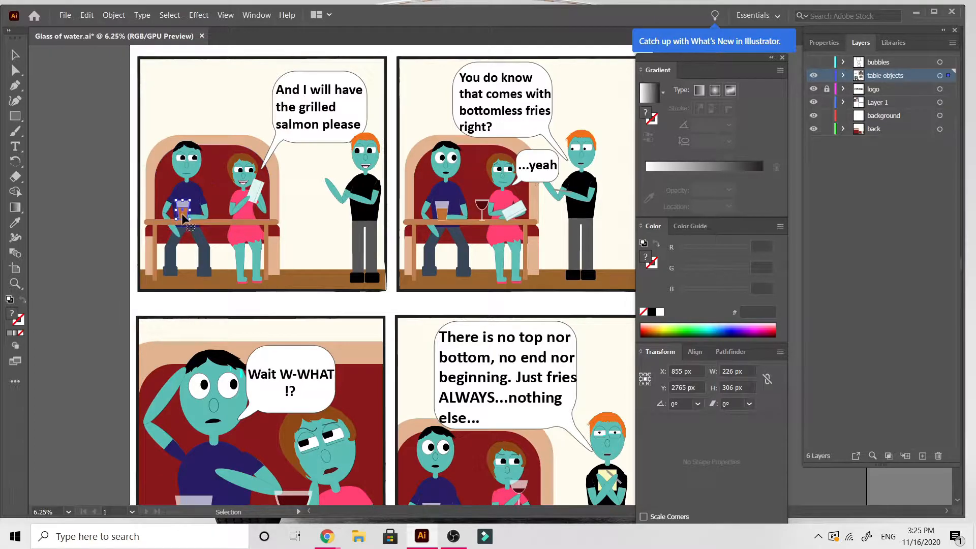
drag(181, 216, 321, 181)
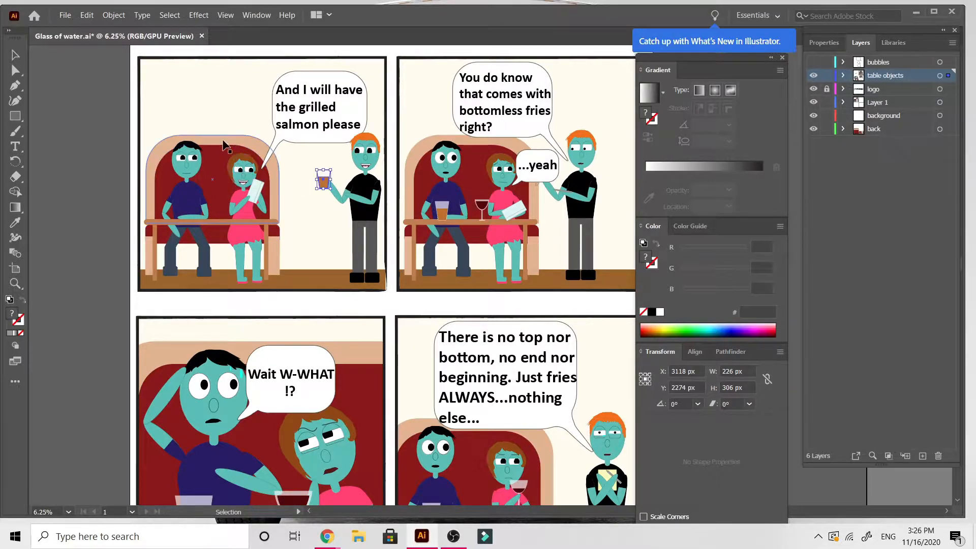
Step: Move the seated man in the blue shirt out of the first panel onto the empty canvas beside the artboard
drag(176, 210, 74, 198)
scroll(151, 300, left, 2)
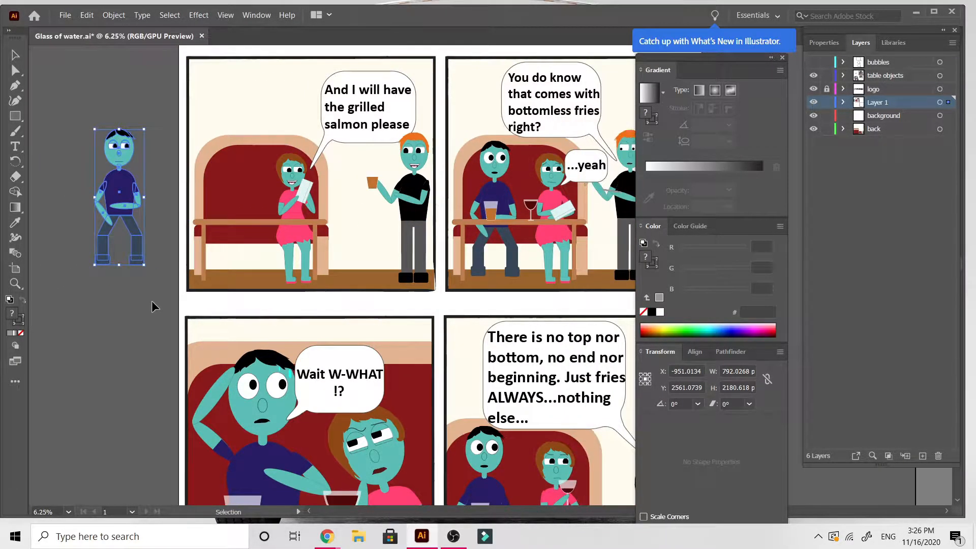
click(298, 208)
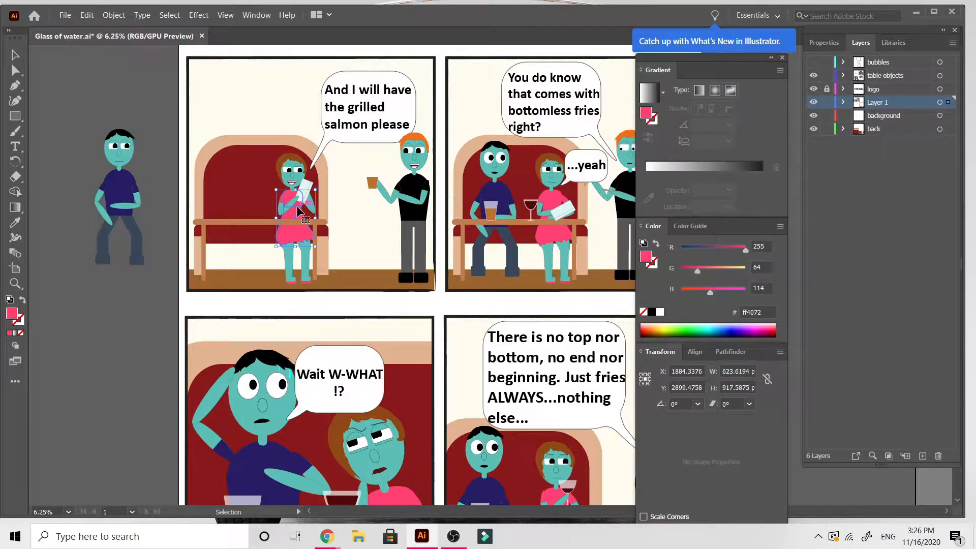
click(170, 235)
key(ctrl+plus)
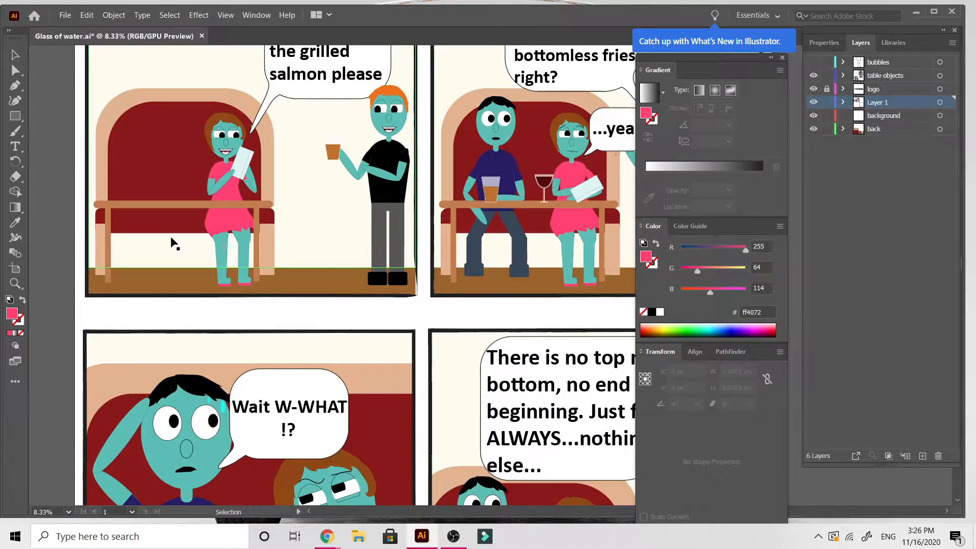
scroll(239, 221, left, 4)
scroll(240, 221, right, 3)
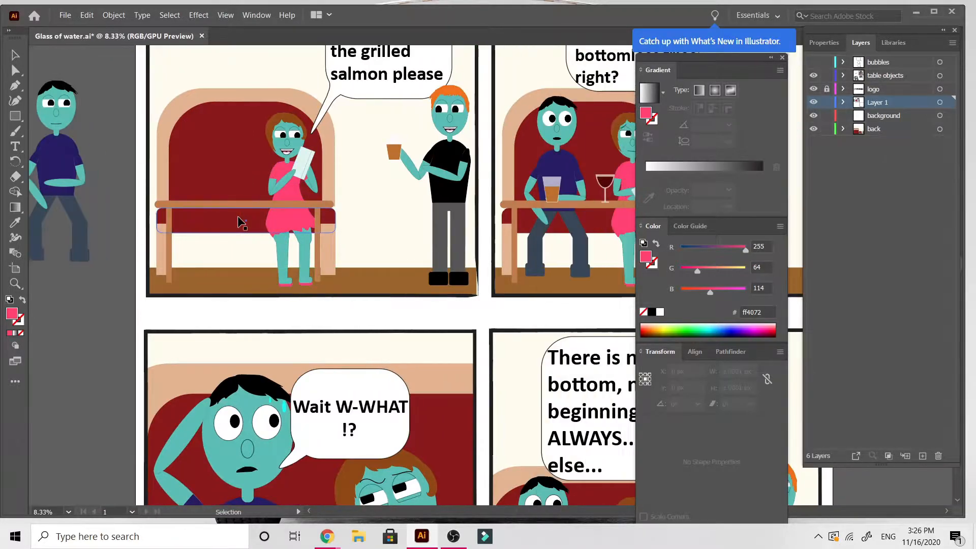
scroll(239, 221, right, 3)
scroll(240, 222, up, 9)
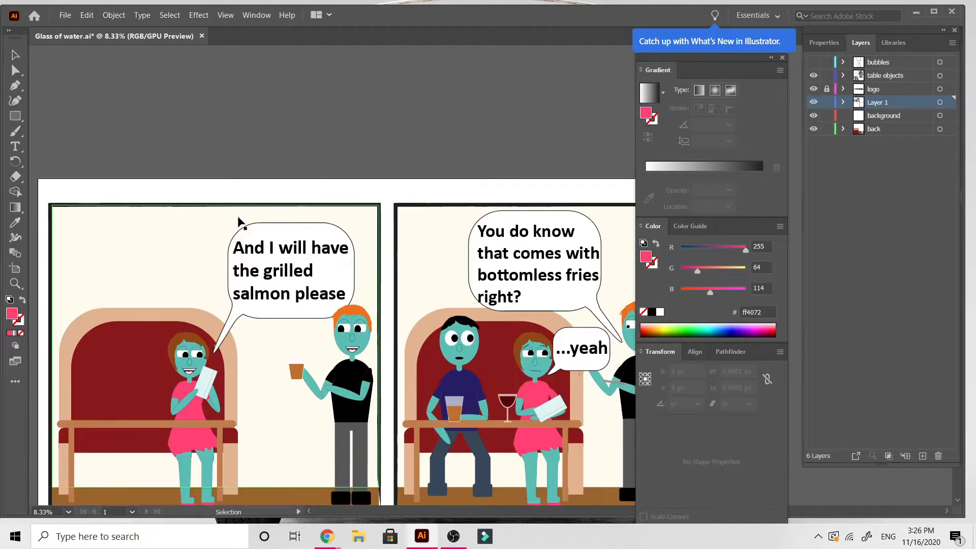
scroll(240, 222, down, 4)
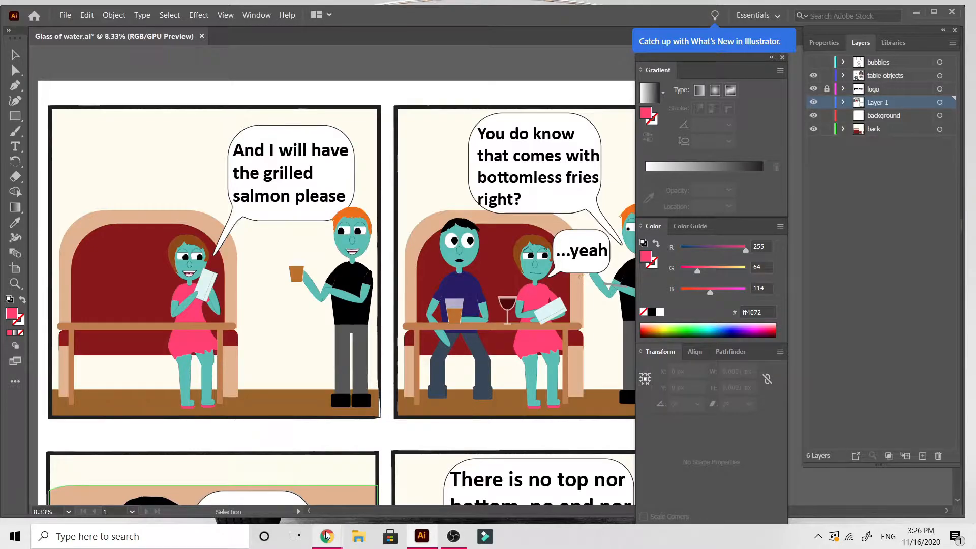
Step: Switch to Chrome, read the comic idea in the message screenshot, and return to Illustrator
mouse_move(327, 535)
click(475, 503)
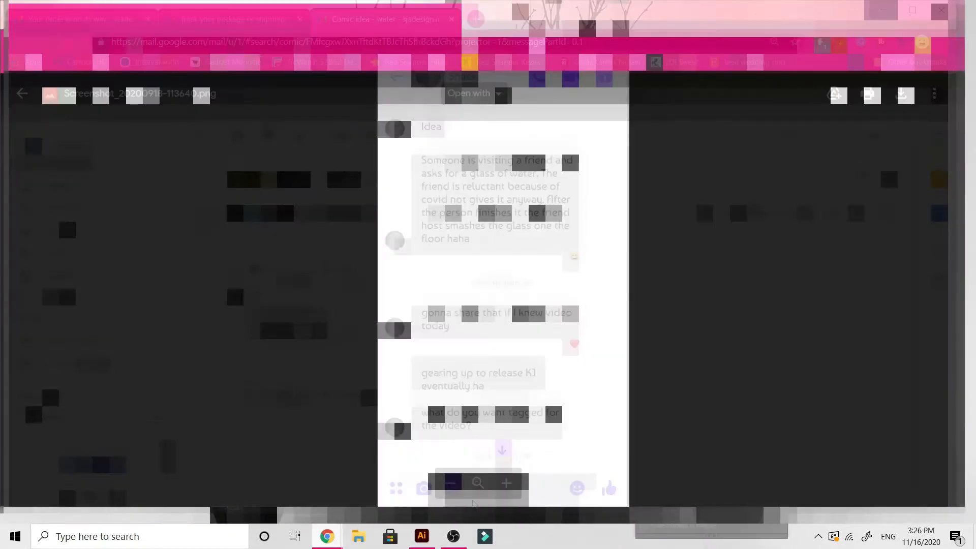
scroll(549, 290, up, 5)
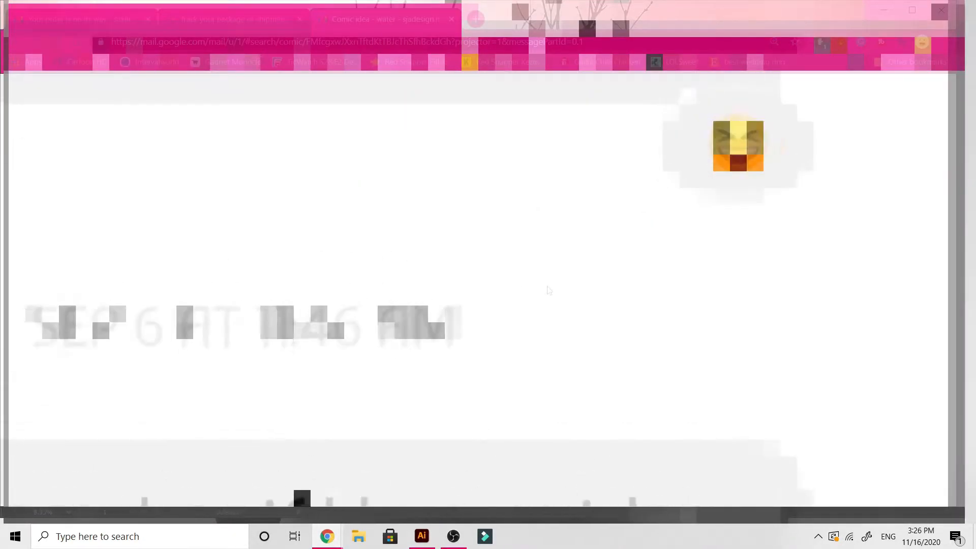
scroll(549, 290, down, 5)
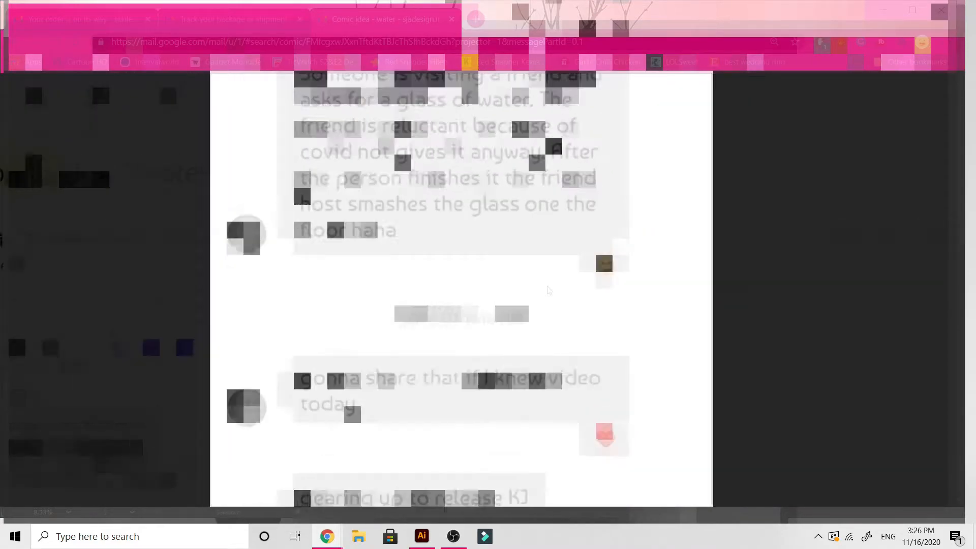
scroll(549, 290, down, 2)
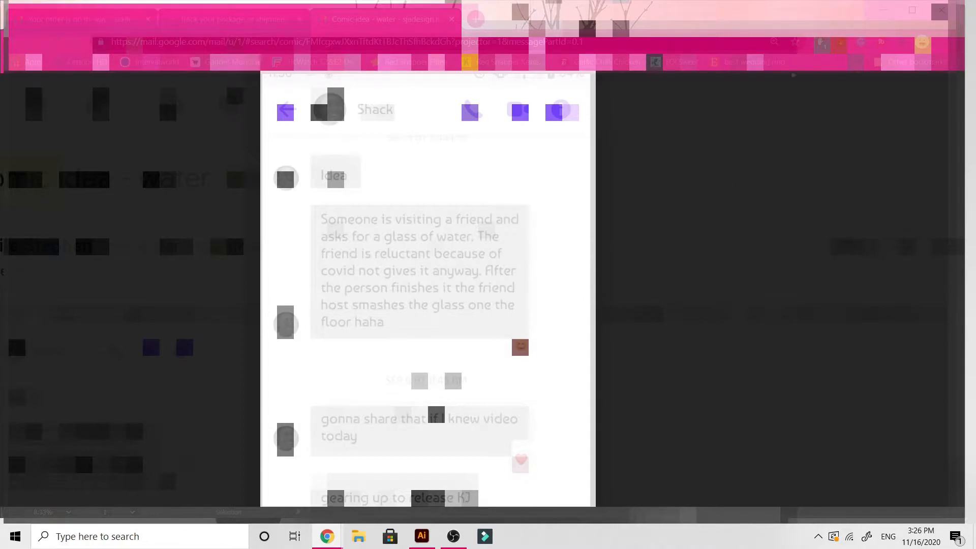
click(881, 10)
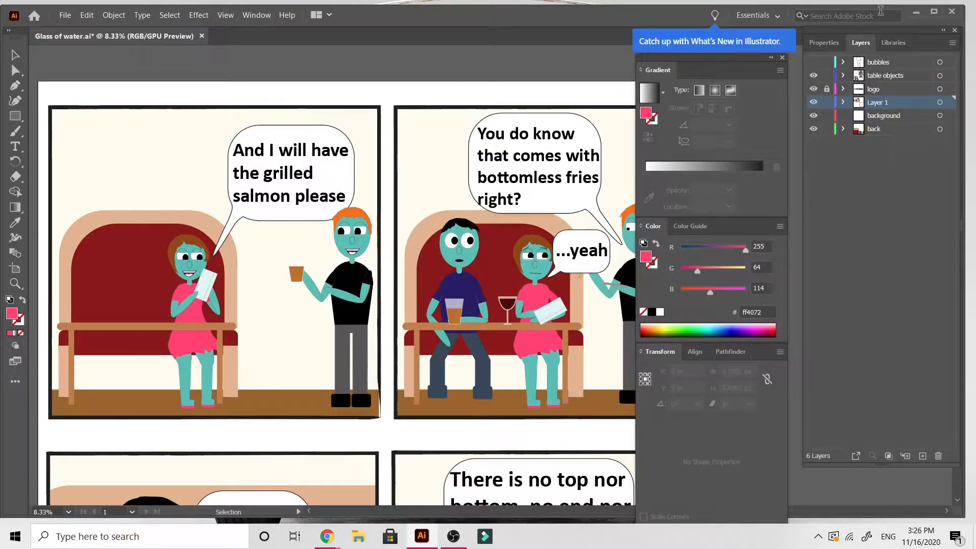
Step: Shrink the first panel's table with its legs to about 1665 x 762 px and place it between the woman and the waiter
scroll(372, 275, down, 3)
scroll(373, 275, down, 2)
scroll(257, 312, up, 2)
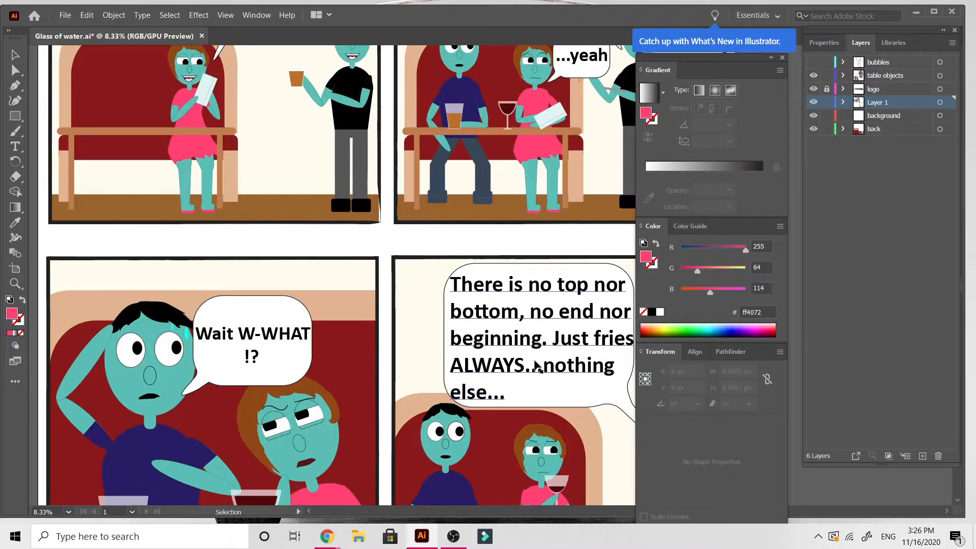
click(322, 258)
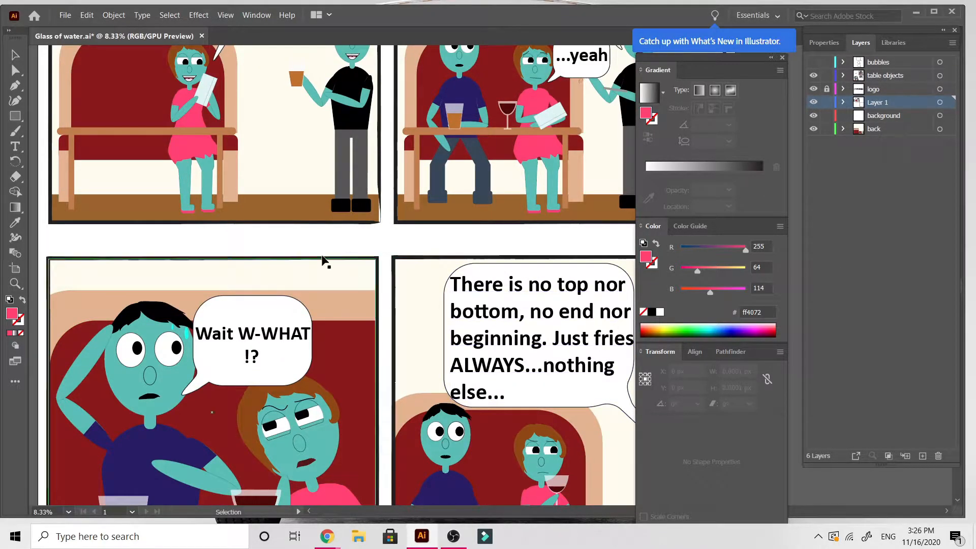
scroll(437, 419, up, 2)
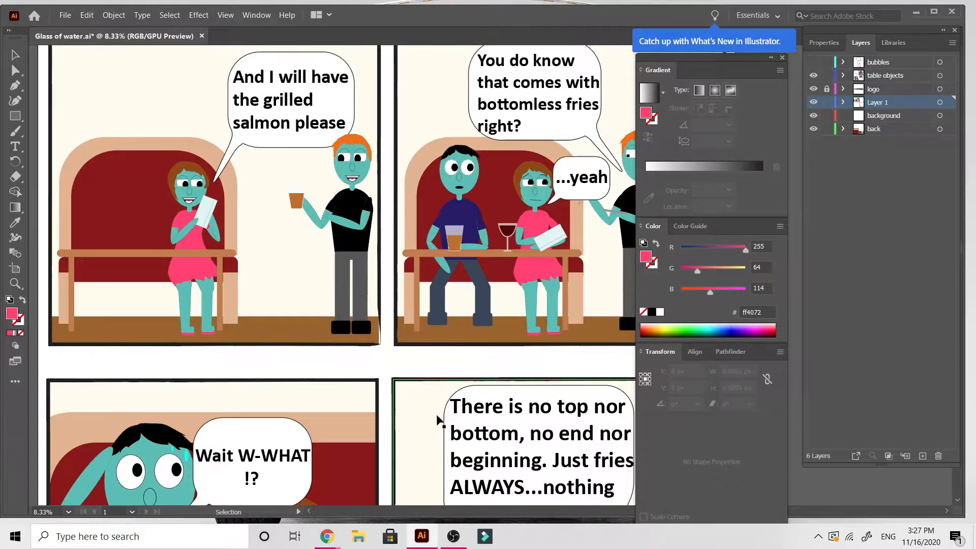
click(148, 252)
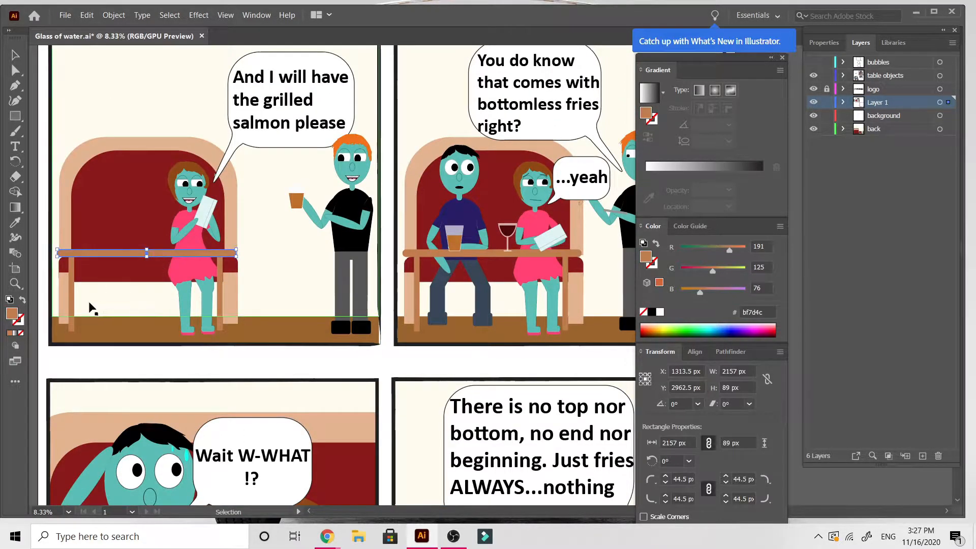
shift+click(73, 292)
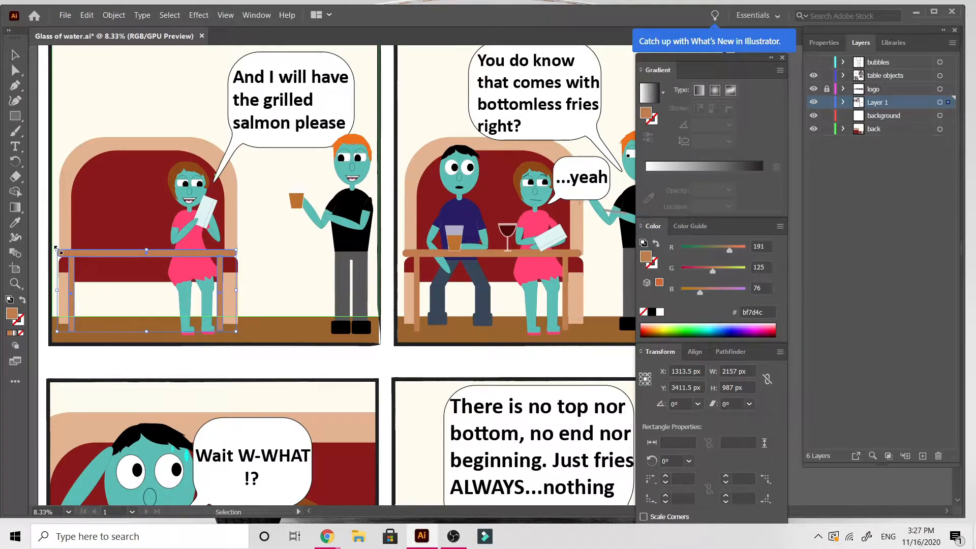
drag(57, 250, 219, 275)
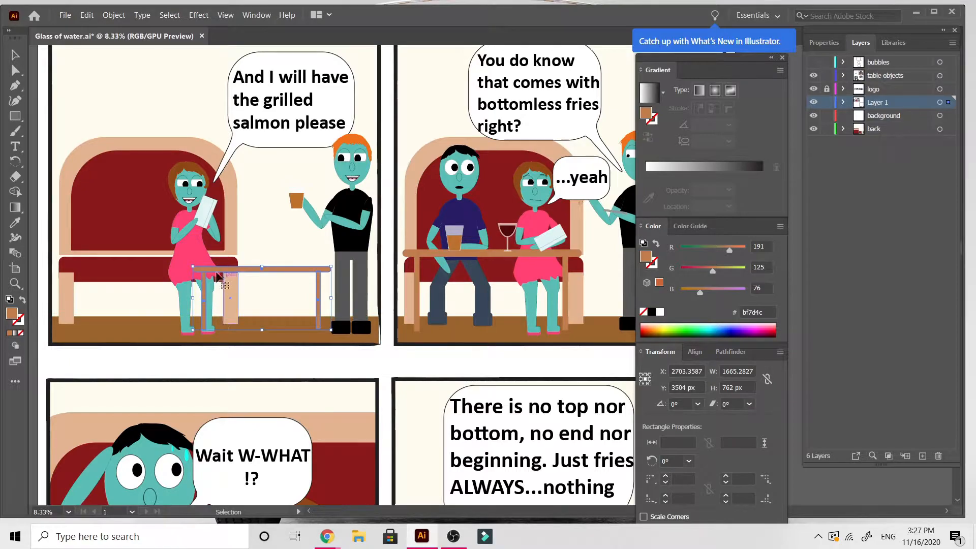
Step: Select the hair pieces, face, eyes and nose of the woman in the first panel
click(191, 228)
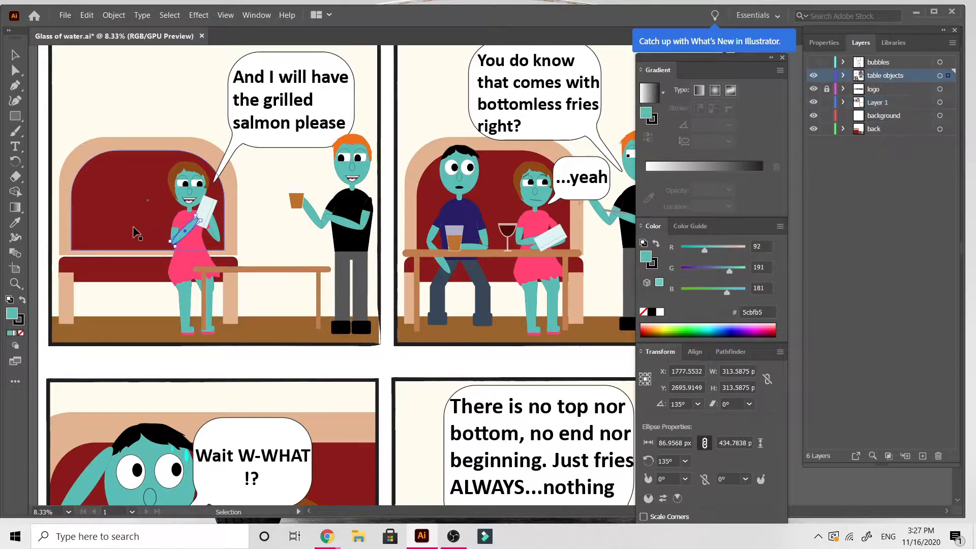
click(41, 300)
scroll(41, 300, left, 5)
key(ctrl+plus)
key(ctrl+plus)
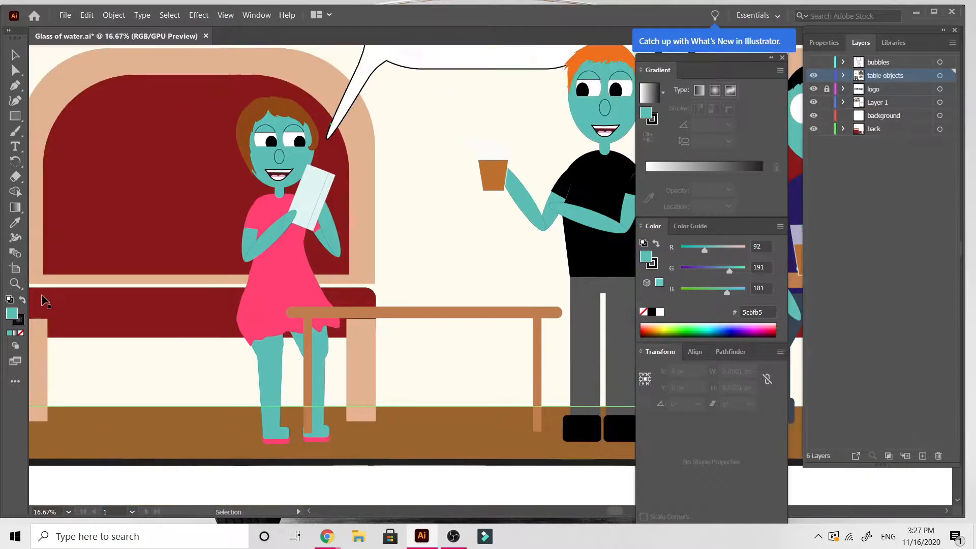
click(244, 121)
shift+click(248, 109)
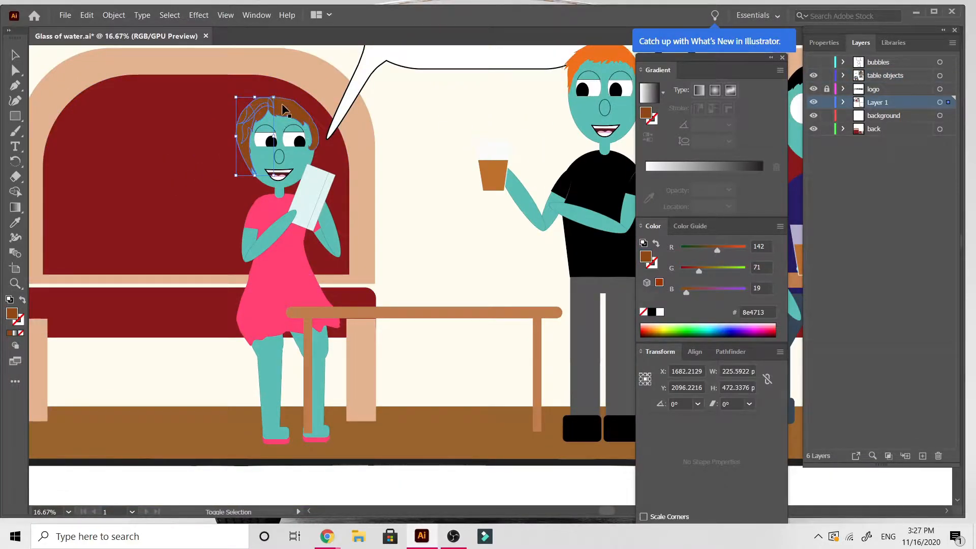
shift+click(280, 107)
shift+click(271, 141)
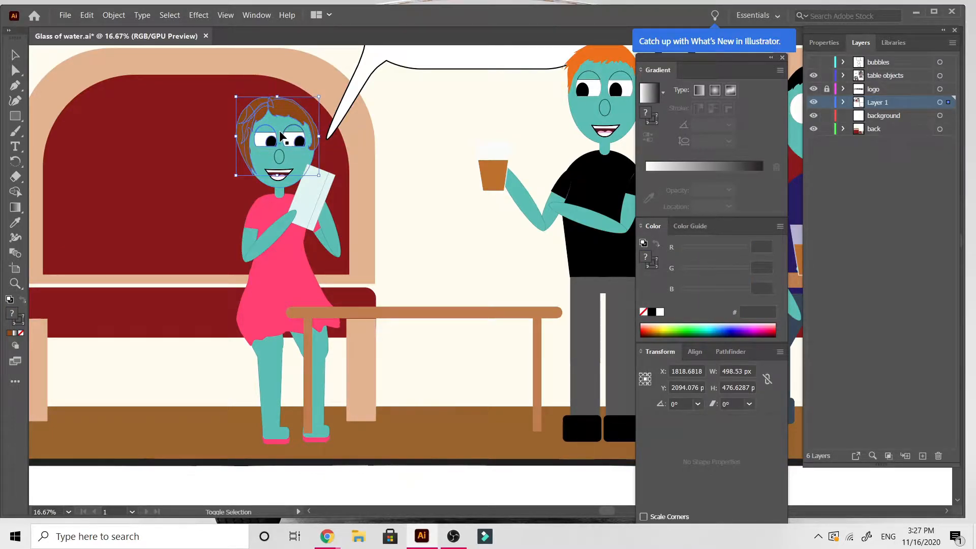
shift+click(281, 154)
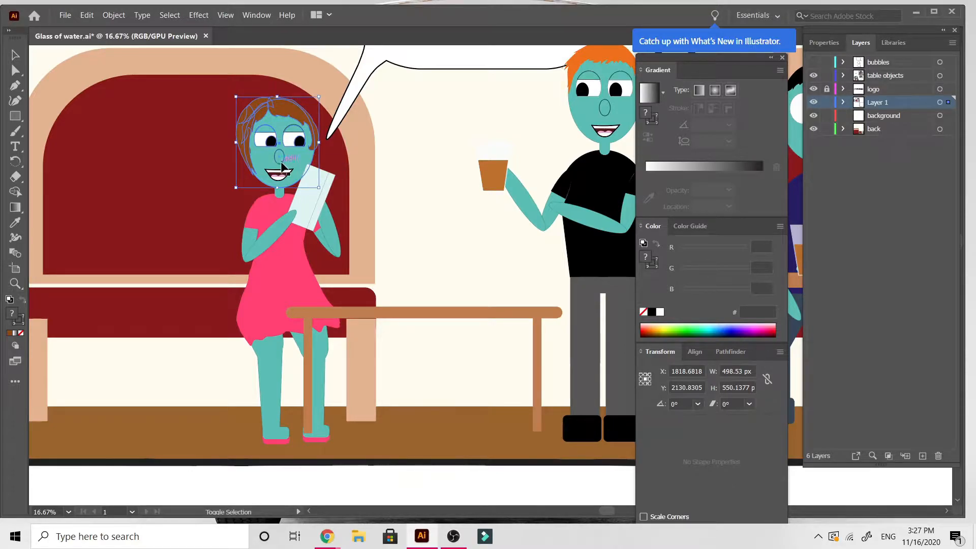
Step: Add the shapes of the woman's mouth, including teeth and tongue, to the selection
key(a)
key(ctrl+equal)
key(ctrl+equal)
key(ctrl+equal)
key(v)
key(ctrl+equal)
scroll(281, 170, down, 5)
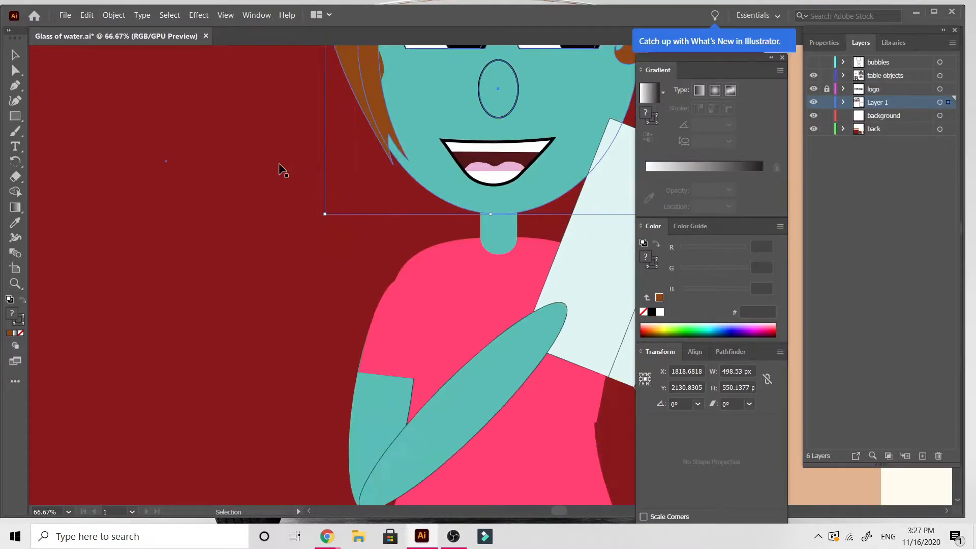
shift+click(551, 143)
shift+click(516, 154)
shift+click(499, 177)
shift+click(496, 181)
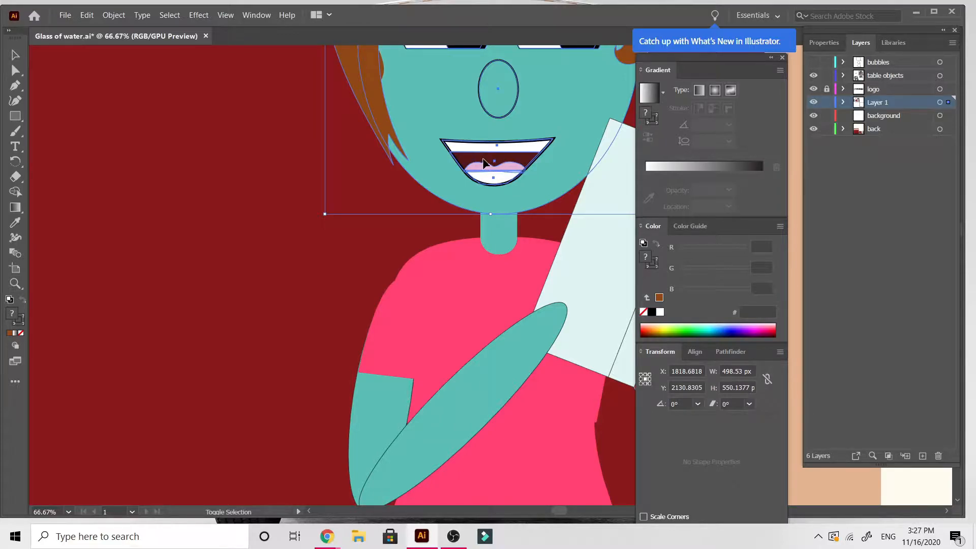
Step: Add the woman's neck, dress, both arms and the menu in her hands to the selection
shift+click(494, 248)
shift+click(475, 304)
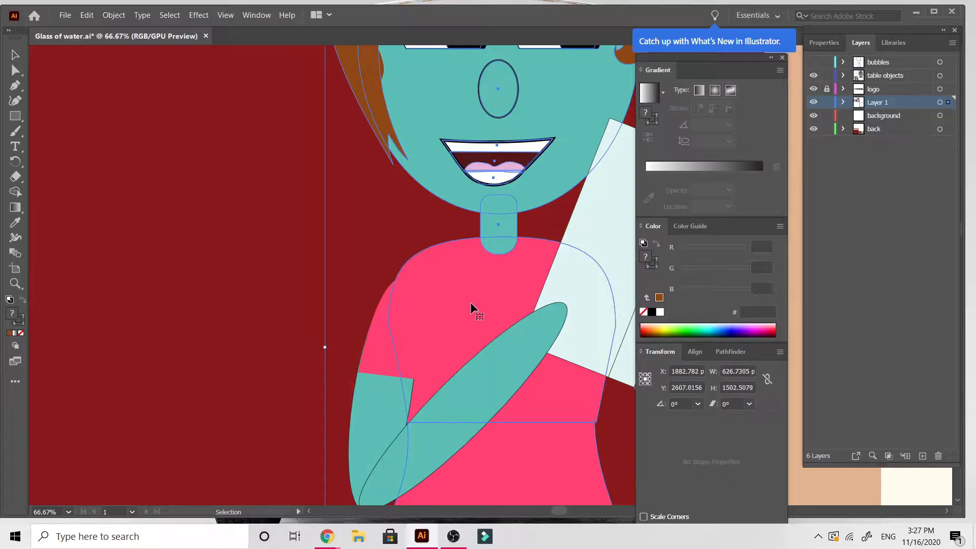
key(ctrl+minus)
key(ctrl+minus)
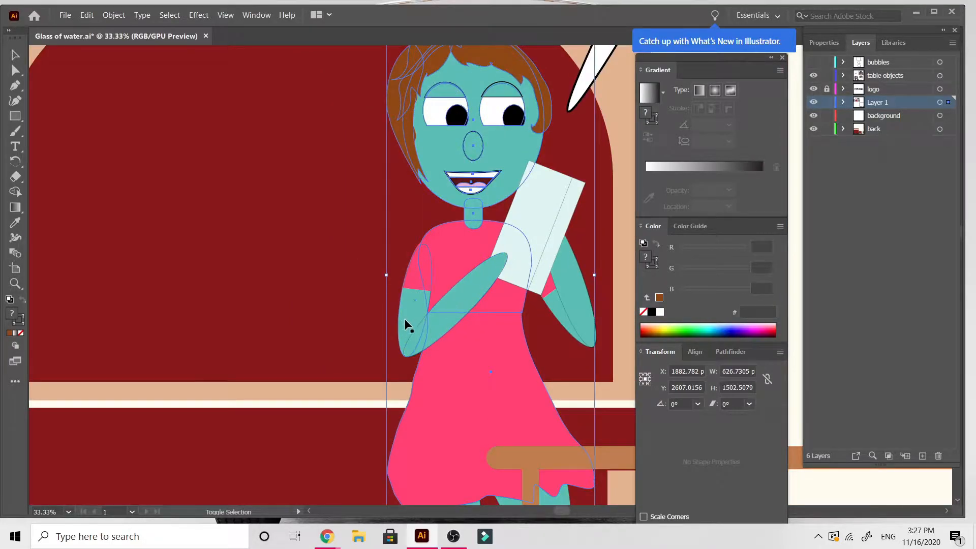
shift+click(404, 319)
shift+click(568, 314)
drag(576, 319, 539, 203)
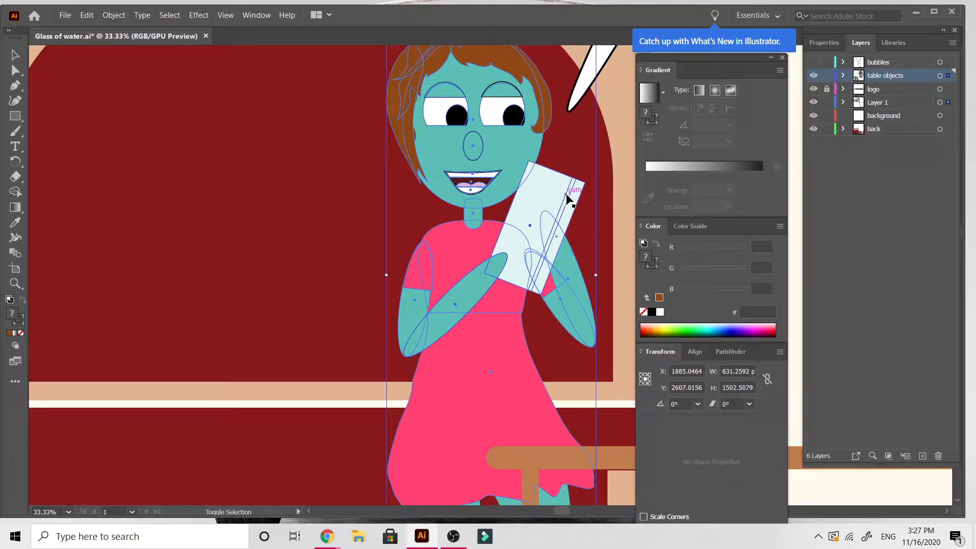
Step: Add the woman's legs and shoes to the selection and dismiss the Sticky Keys prompt
scroll(518, 316, down, 5)
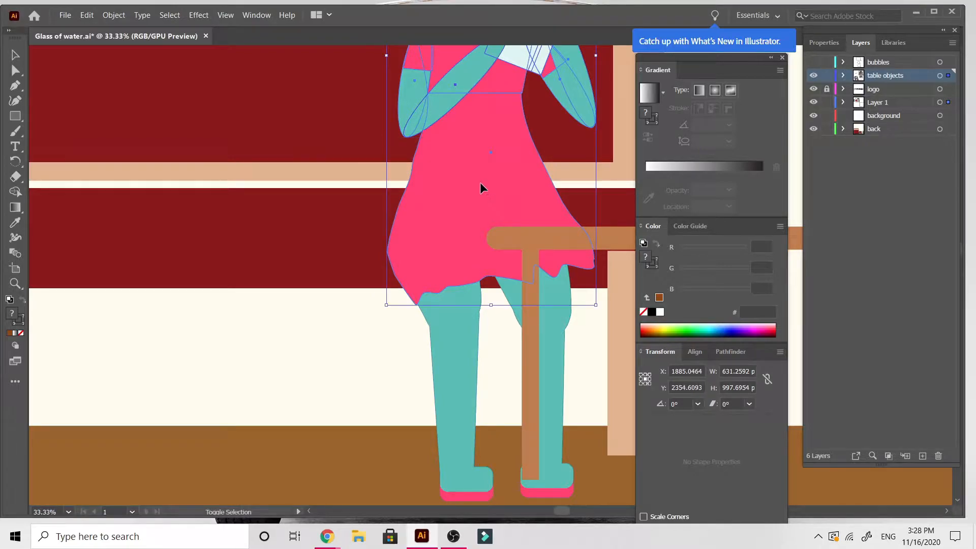
shift+click(446, 348)
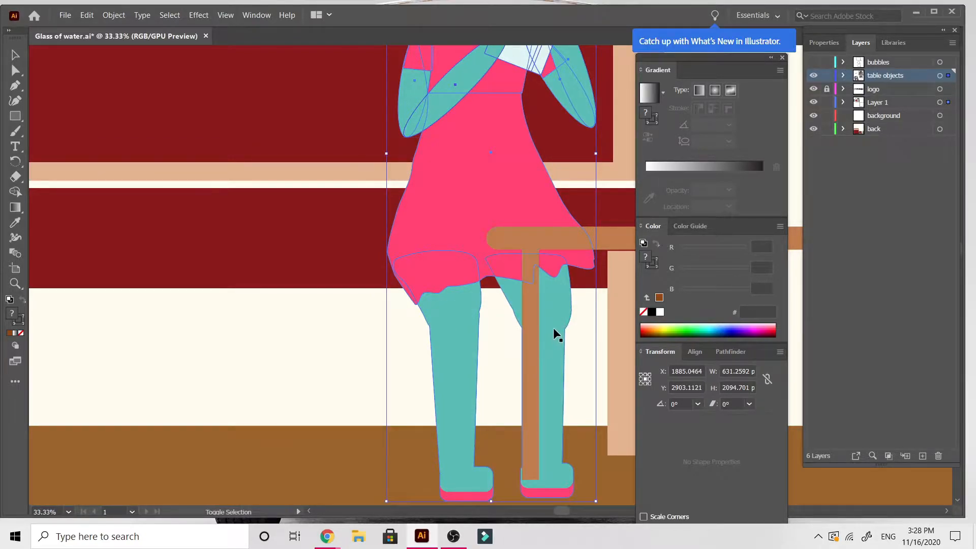
scroll(553, 328, down, 5)
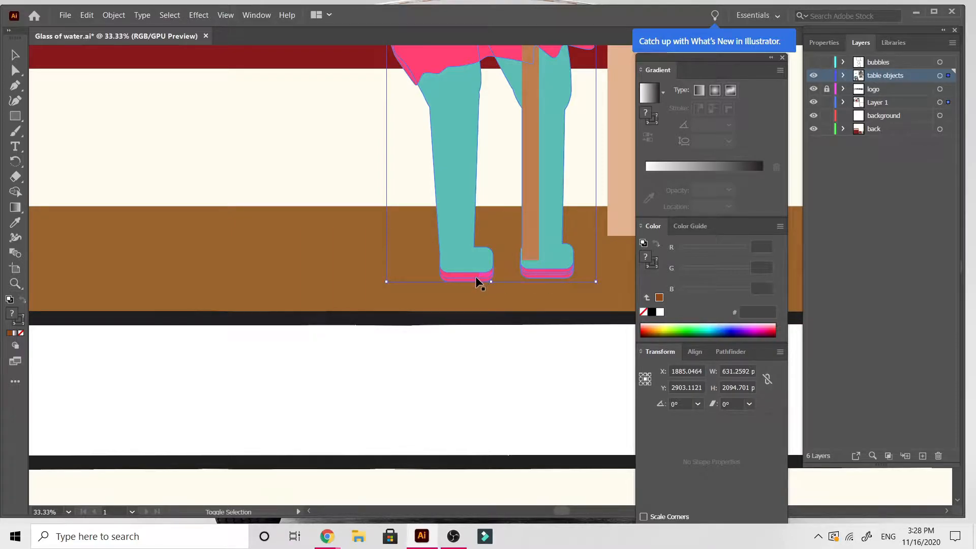
key(shift)
key(shift)
key(shift)
key(shift)
key(shift)
scroll(476, 281, up, 5)
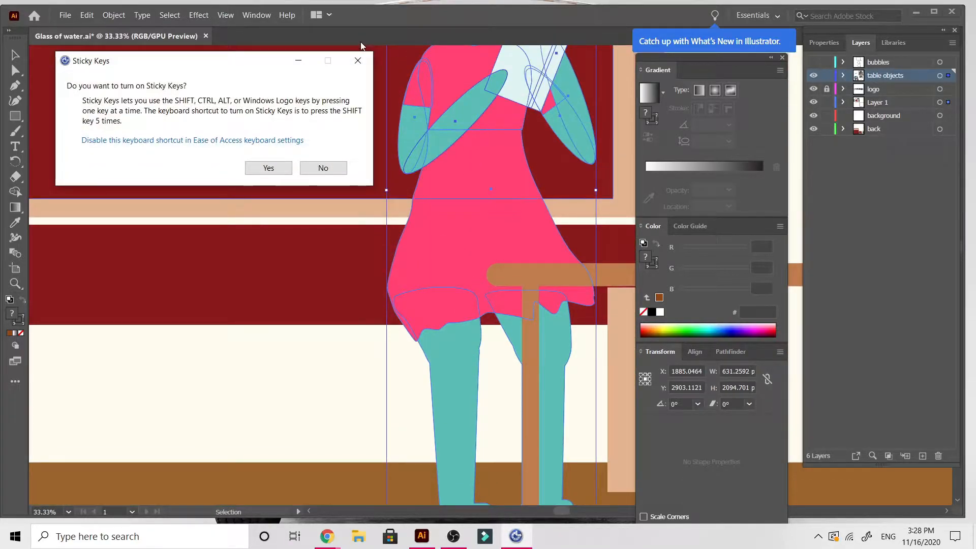
click(358, 60)
Step: Move the selected woman away from the table onto the bench, to about X 937 px, Y 2839 px
drag(462, 160, 215, 136)
scroll(215, 136, up, 3)
scroll(215, 136, up, 3)
scroll(215, 136, down, 2)
scroll(215, 136, up, 4)
scroll(215, 136, down, 2)
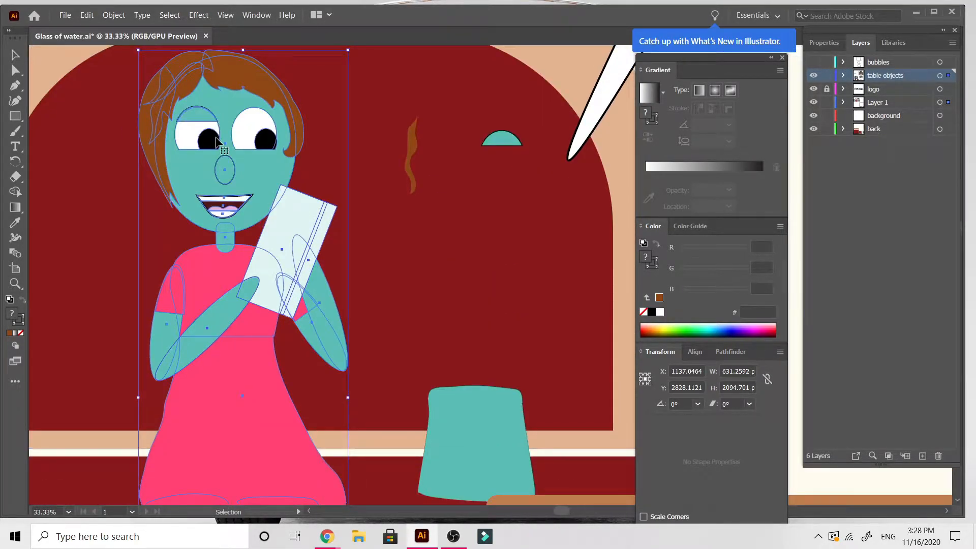
scroll(216, 141, down, 1)
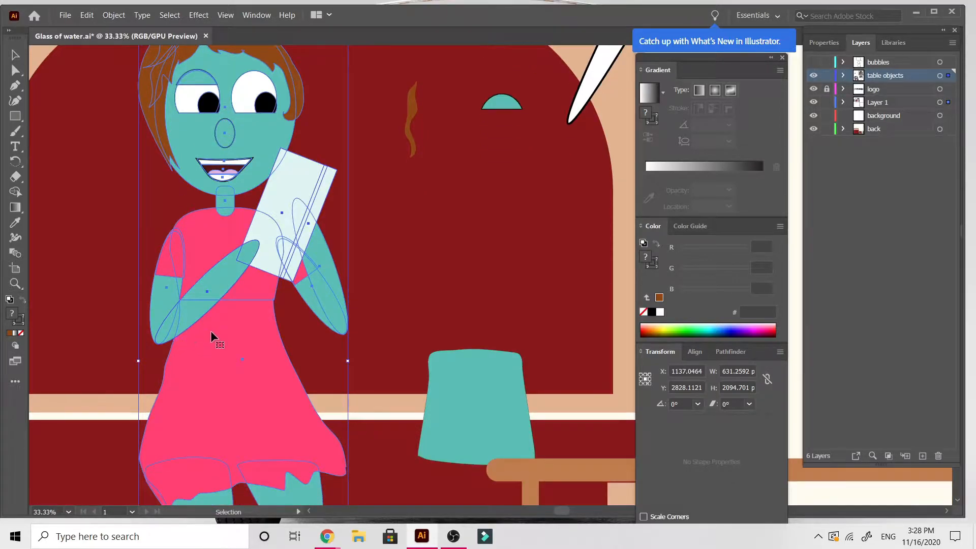
drag(212, 356, 147, 361)
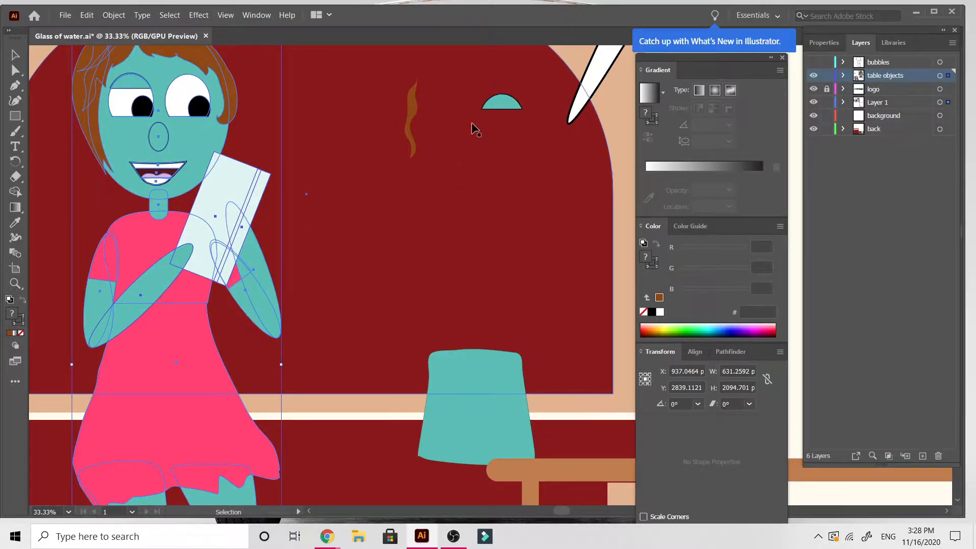
Step: Add the stray eyelid and hair strand to the selection and group them with the woman
shift+click(501, 104)
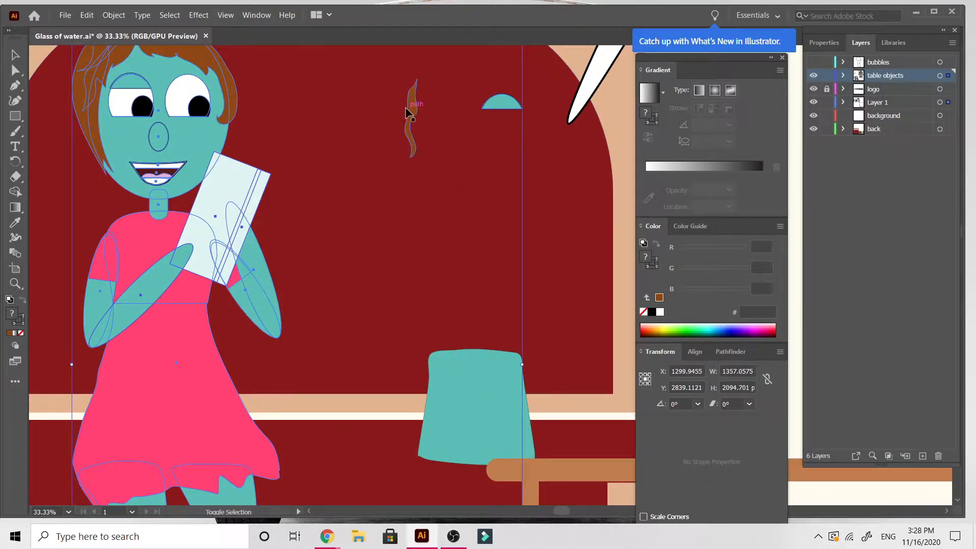
scroll(407, 167, down, 3)
scroll(407, 168, up, 5)
right_click(405, 164)
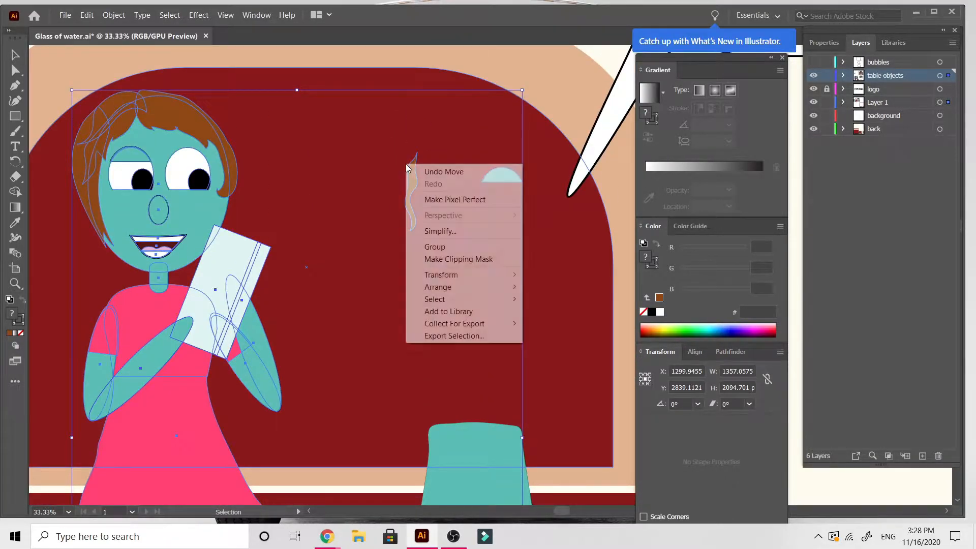
click(435, 247)
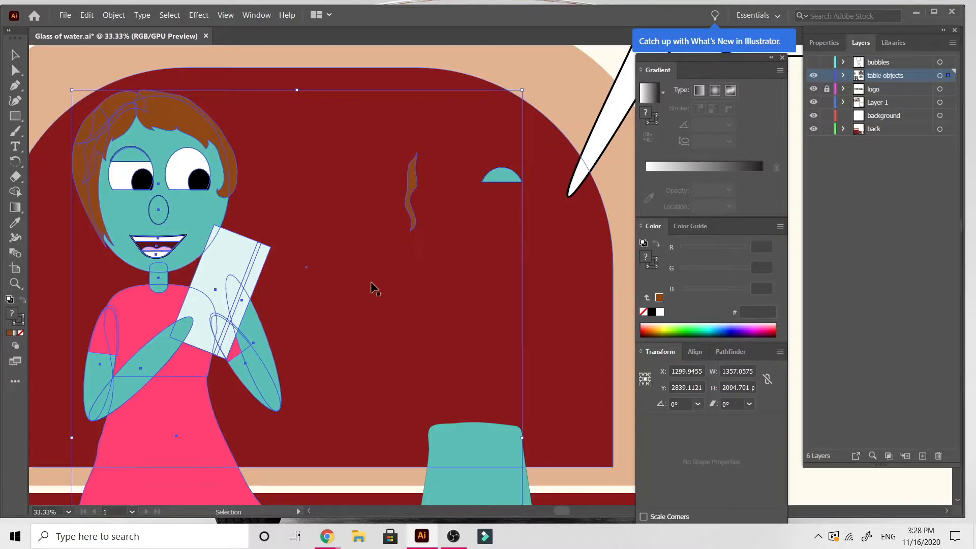
Step: Inside the woman's group, place the hair strand beside her face and the eyelid over the uncovered eye, and exit isolation
click(375, 283)
double_click(412, 182)
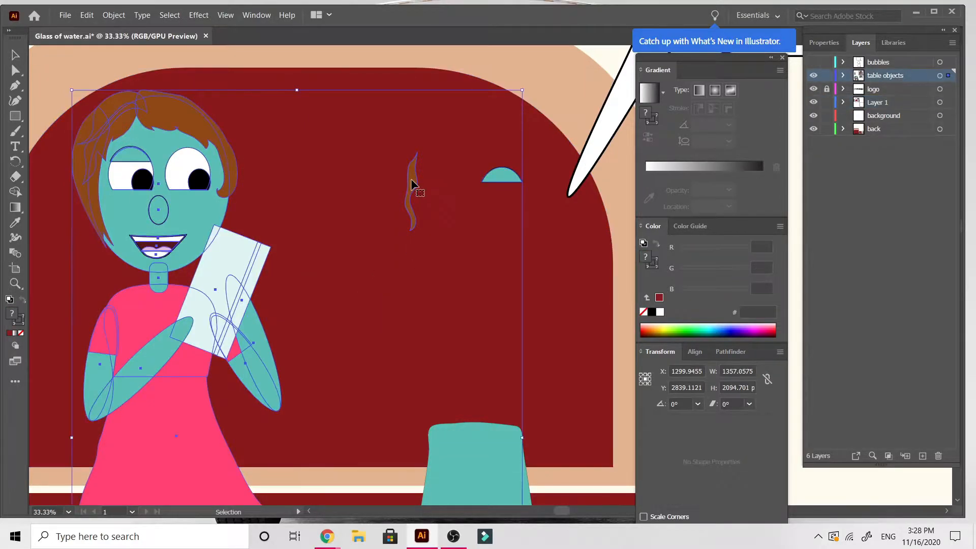
mouse_move(412, 182)
mouse_down()
mouse_move(377, 188)
mouse_move(258, 167)
mouse_move(226, 180)
mouse_move(226, 193)
mouse_up()
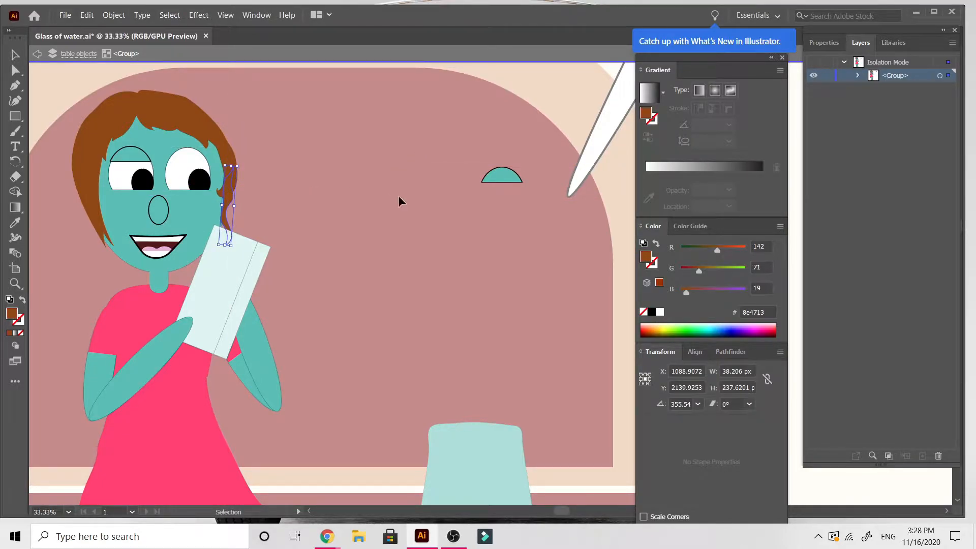
drag(514, 177, 200, 160)
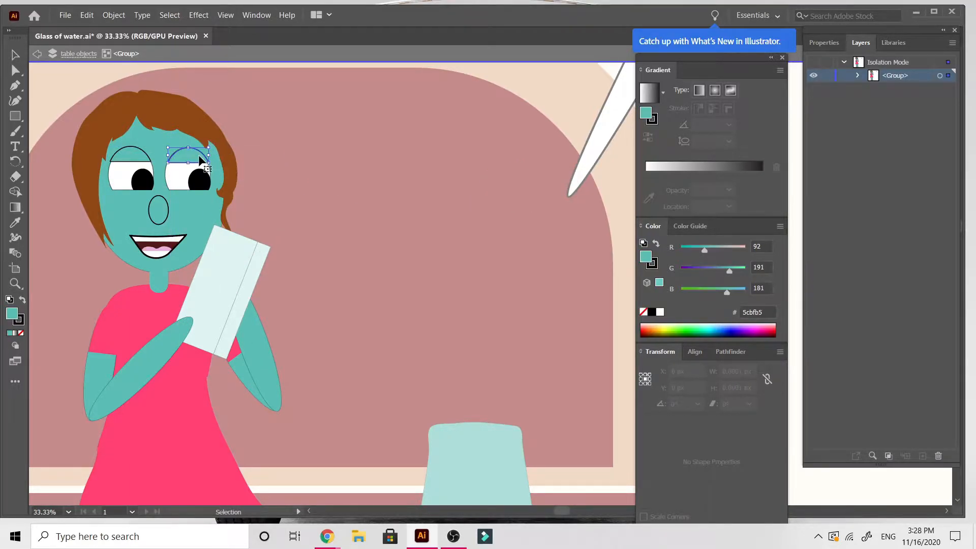
click(377, 251)
double_click(377, 251)
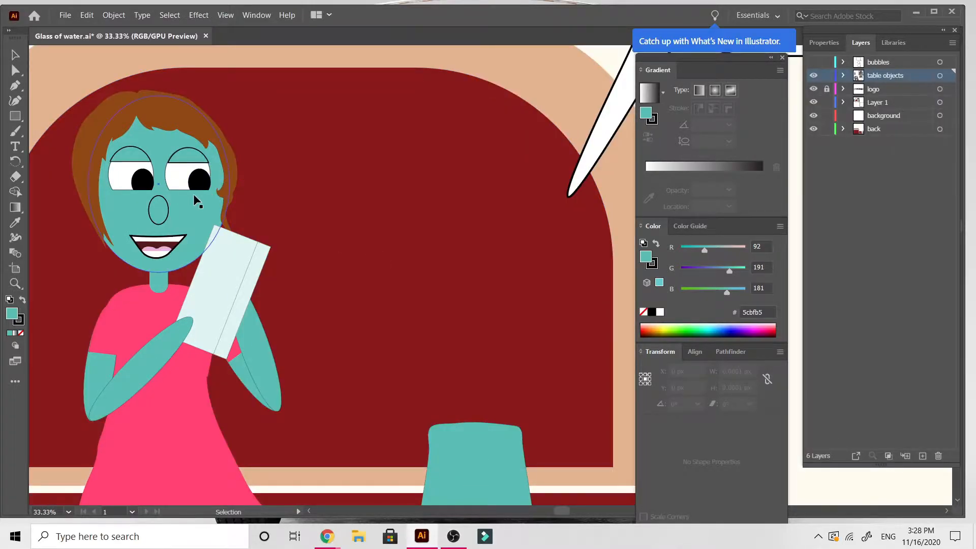
Step: Try placing the grouped woman closer to the table, and undo the move
drag(194, 196, 325, 194)
scroll(324, 197, down, 10)
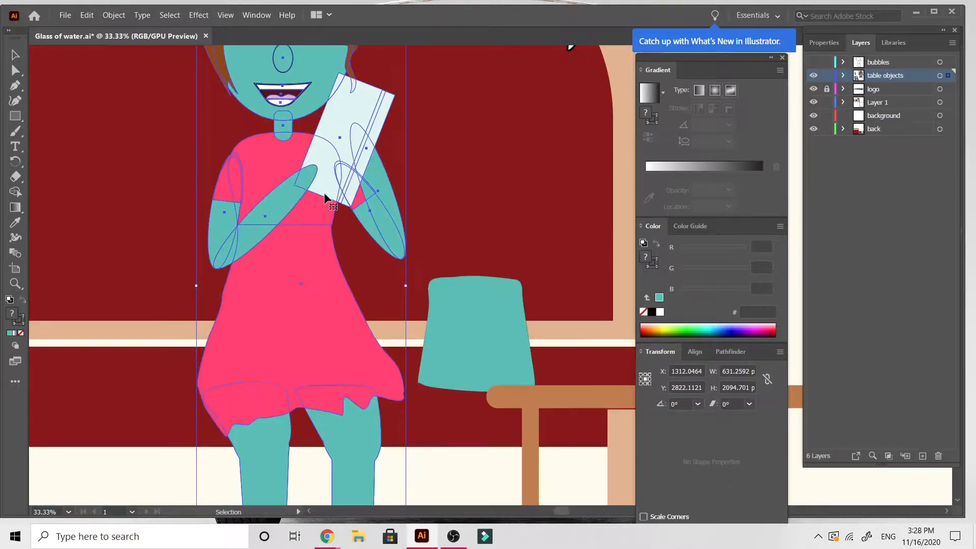
key(a)
key(ctrl+z)
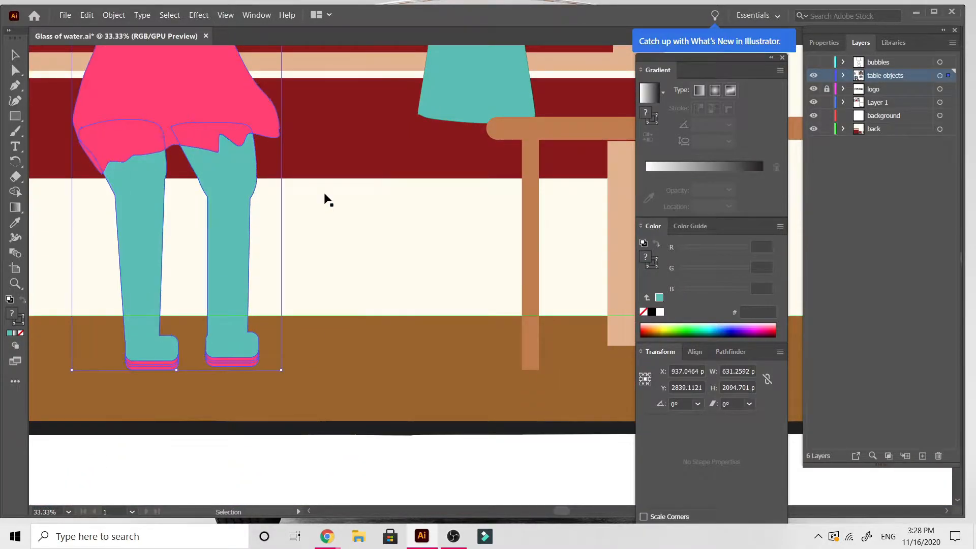
Step: Move the leftover teal trapezoid beside the first panel's table off the artboard and delete it
key(ctrl+minus)
key(ctrl+minus)
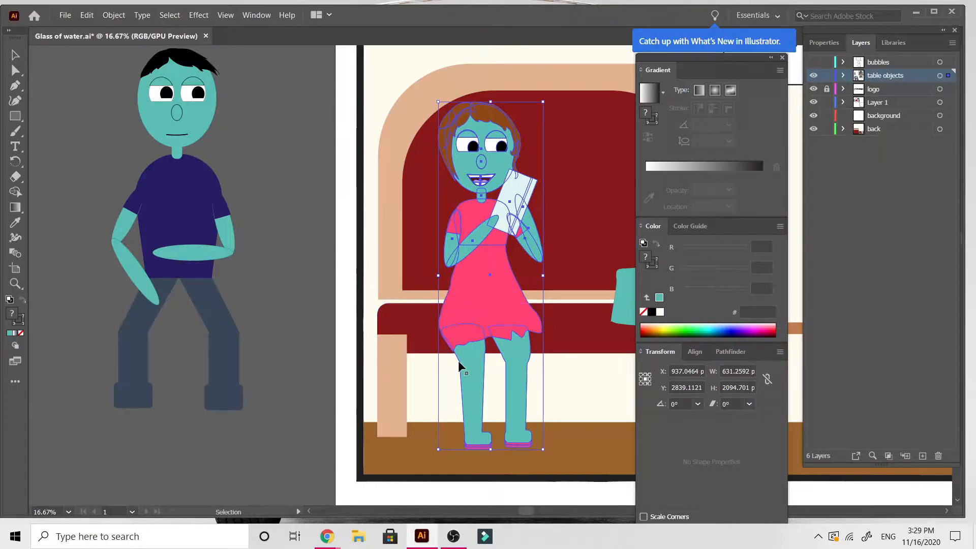
scroll(495, 290, down, 3)
scroll(495, 290, right, 6)
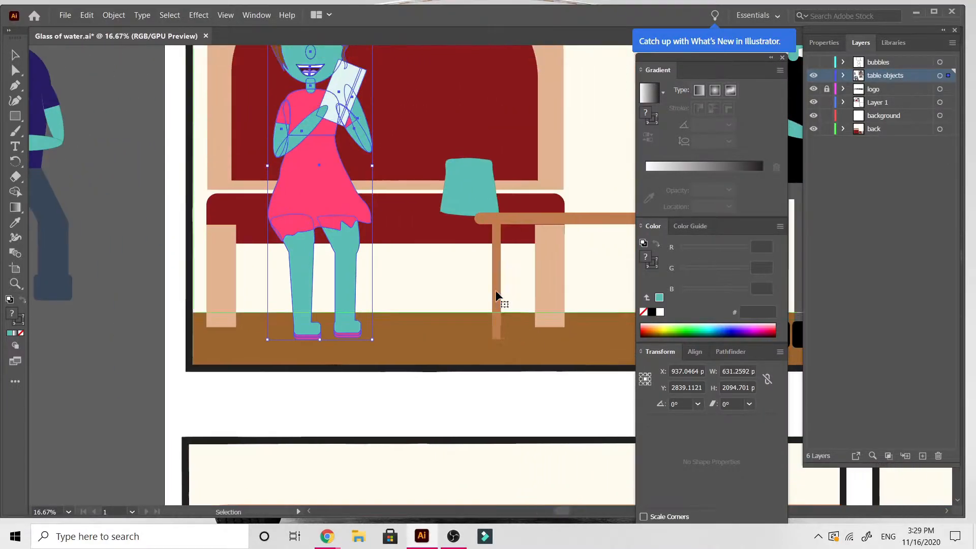
scroll(353, 322, up, 5)
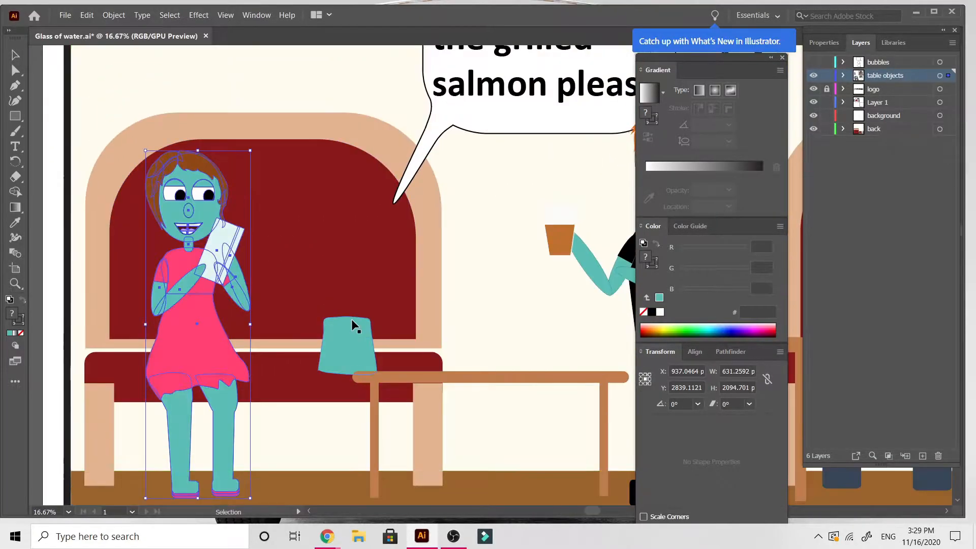
click(328, 355)
scroll(356, 320, down, 4)
scroll(369, 325, left, 2)
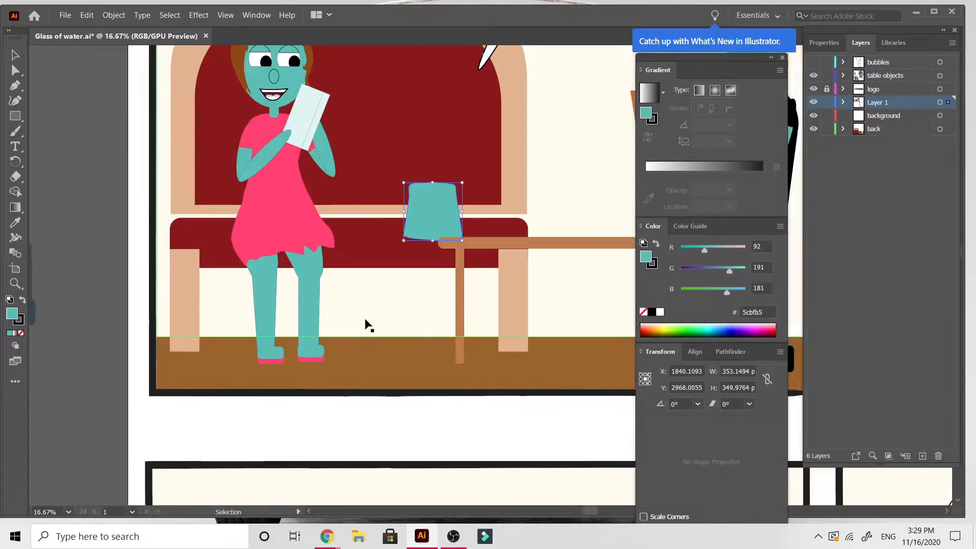
scroll(368, 325, left, 2)
drag(487, 215, 157, 256)
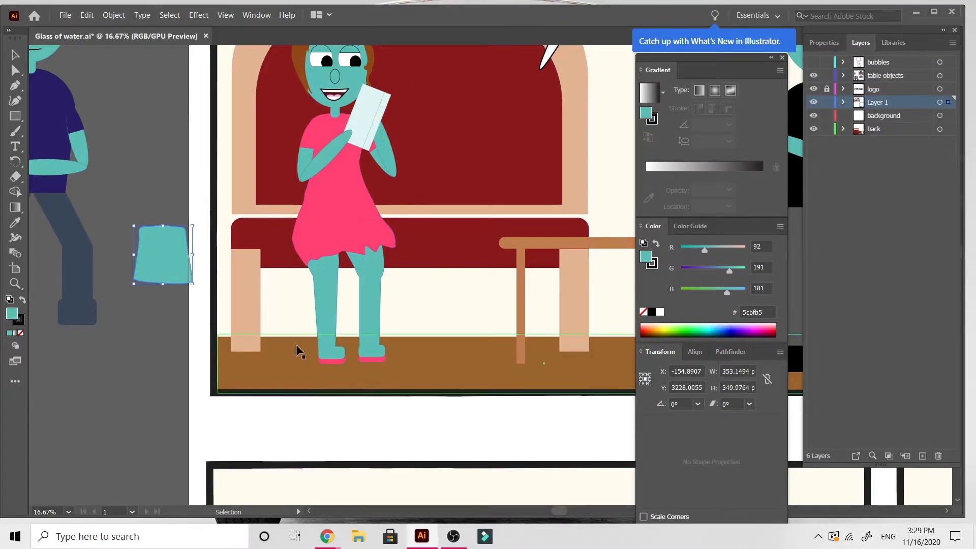
scroll(297, 345, up, 5)
scroll(296, 346, down, 4)
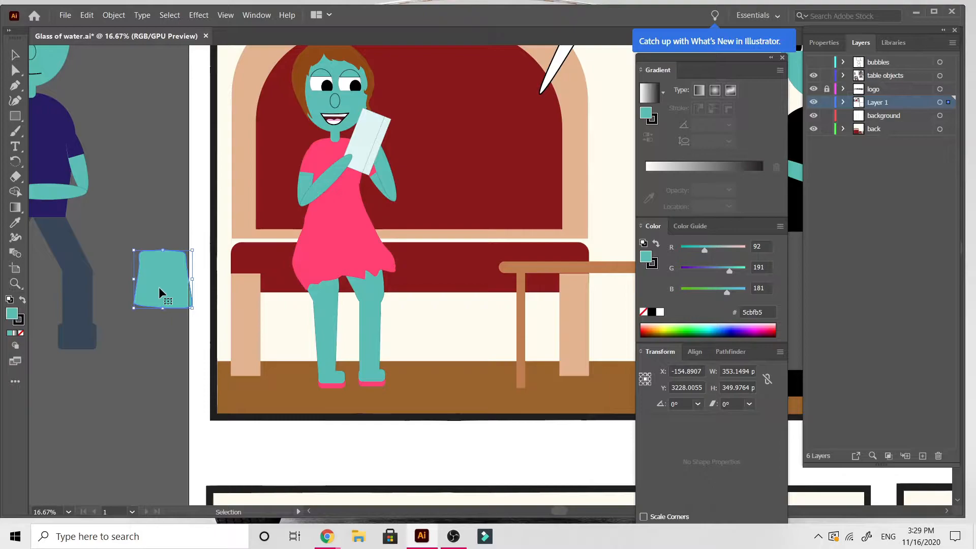
key(Delete)
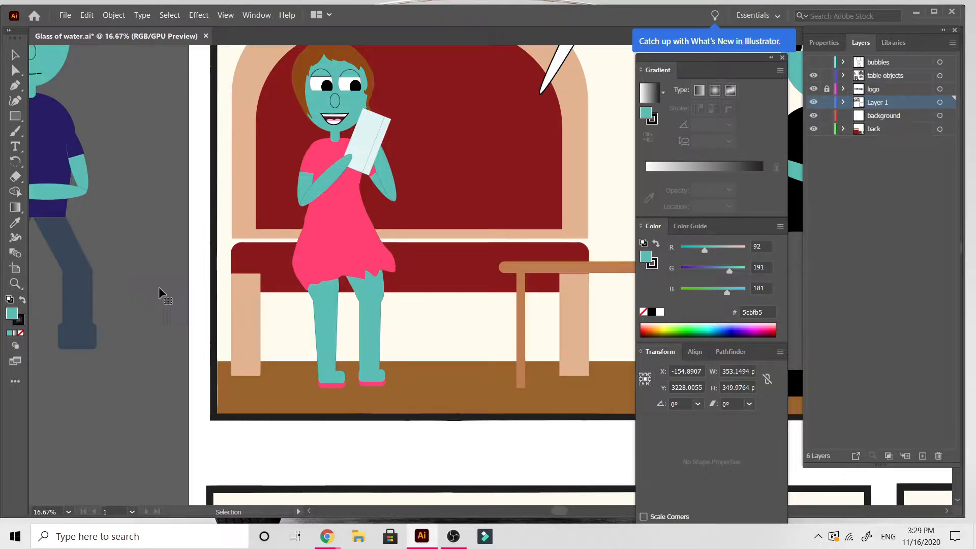
Step: Recolor both legs of the first panel's table with the dark brown fill #47210b
scroll(158, 286, right, 5)
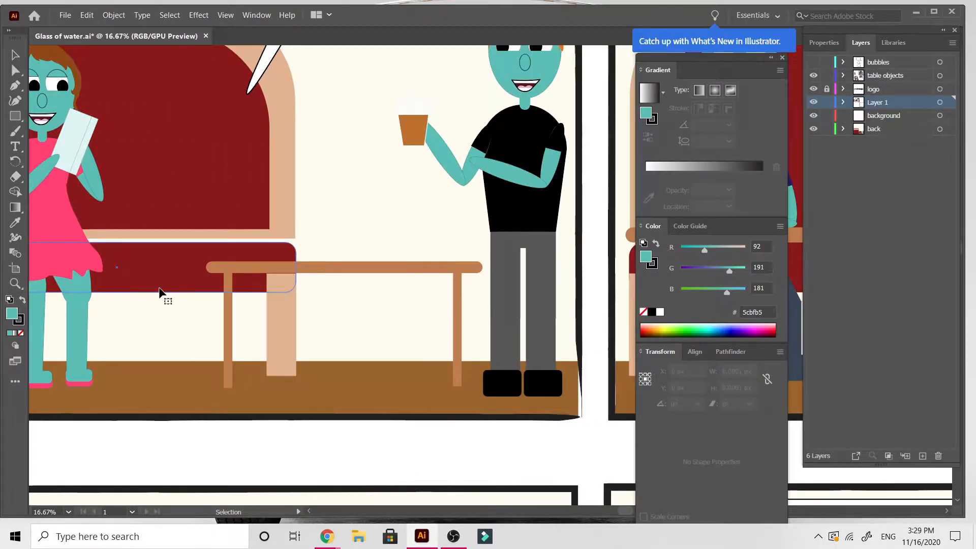
scroll(159, 295, left, 1)
scroll(159, 295, right, 2)
click(217, 266)
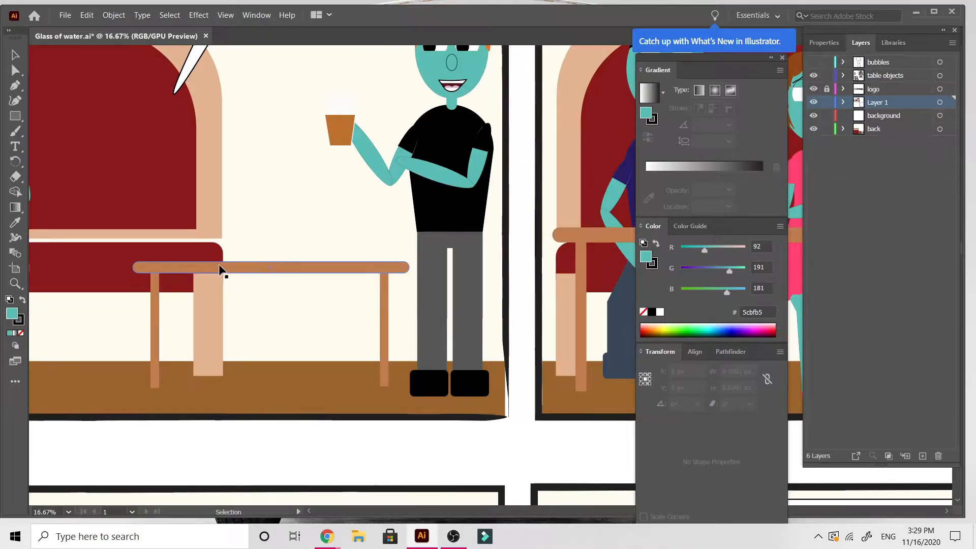
click(158, 321)
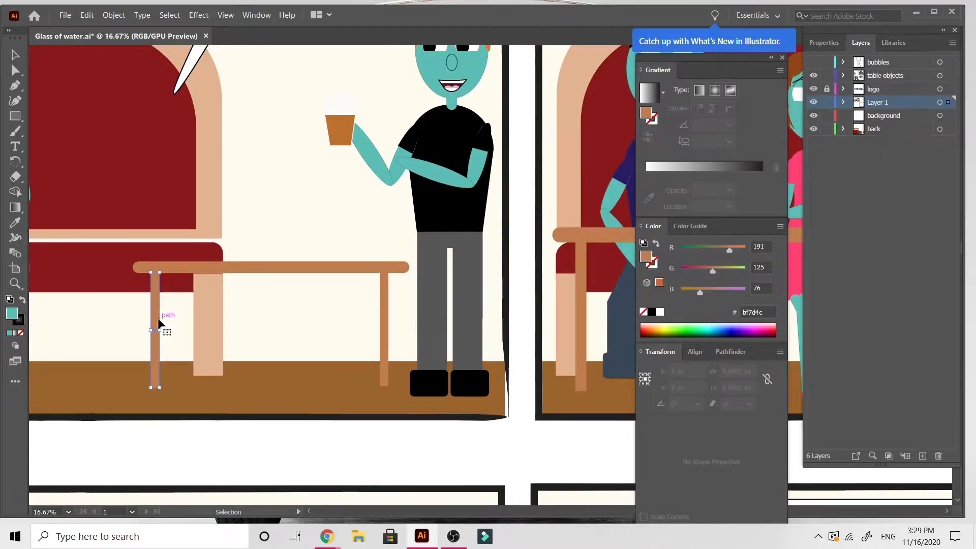
shift+click(389, 322)
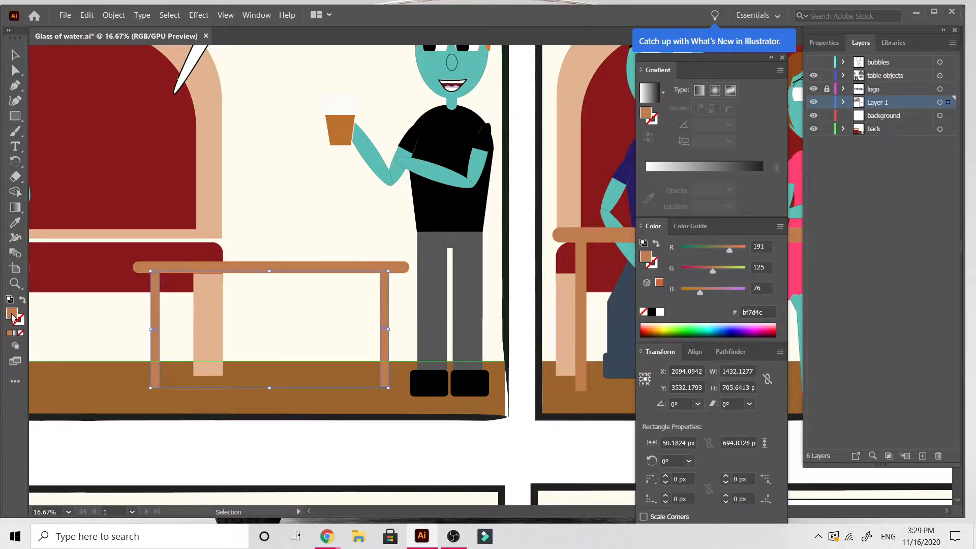
double_click(13, 316)
drag(432, 229, 416, 249)
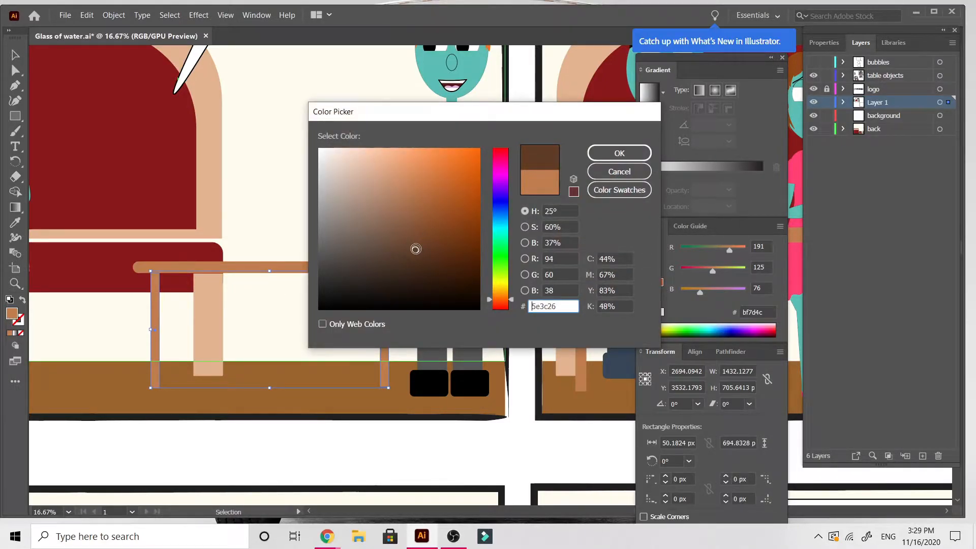
click(619, 153)
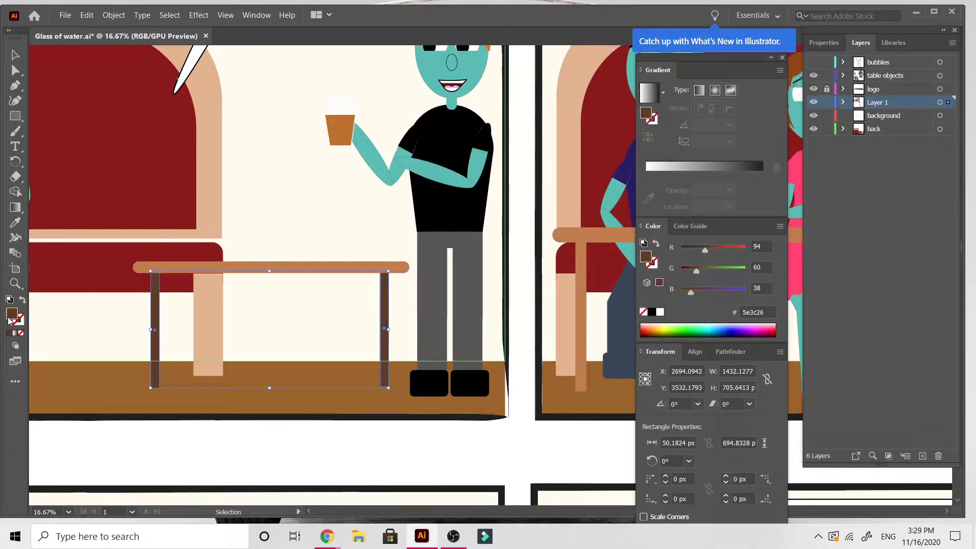
double_click(11, 315)
drag(447, 265, 453, 264)
click(619, 153)
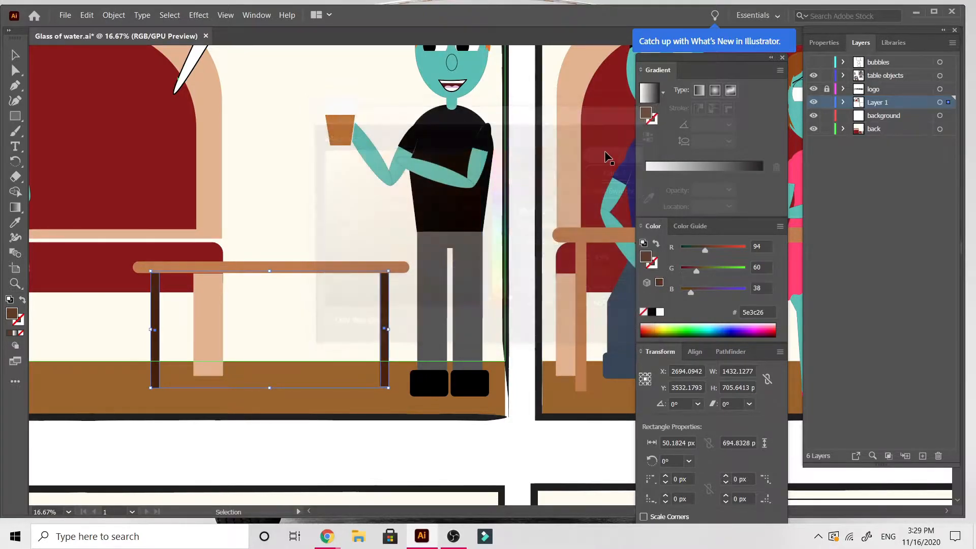
Step: Try the teal fill #60c4c6 on the first panel's tabletop
click(297, 269)
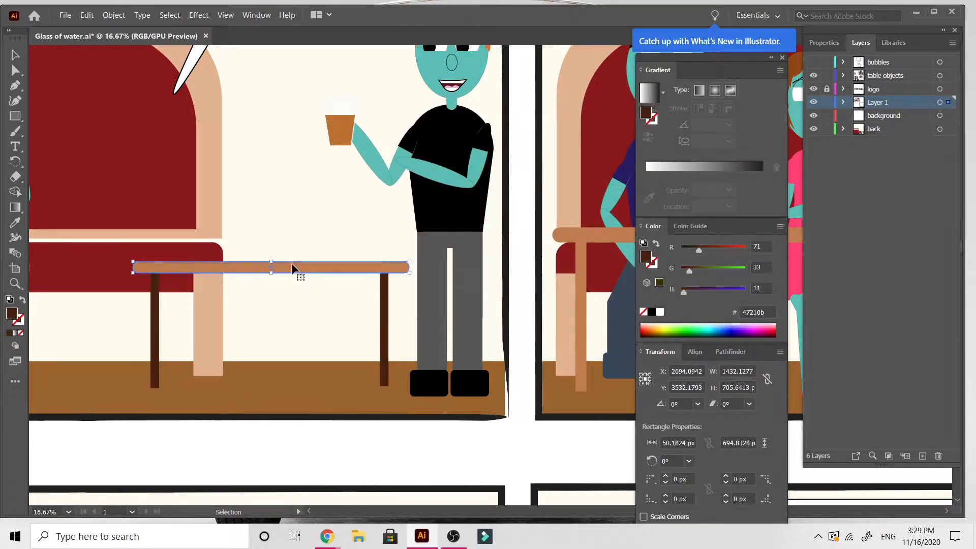
scroll(258, 349, left, 5)
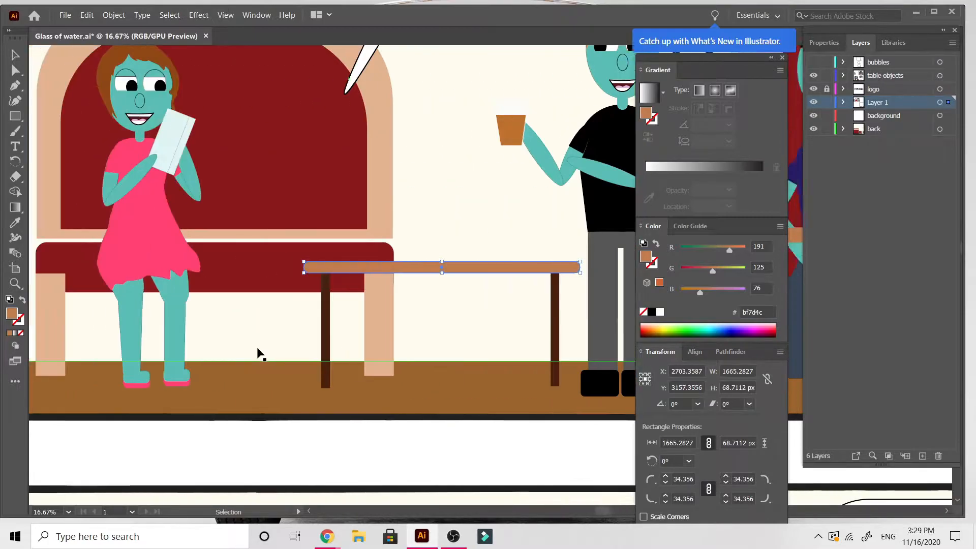
scroll(258, 349, down, 3)
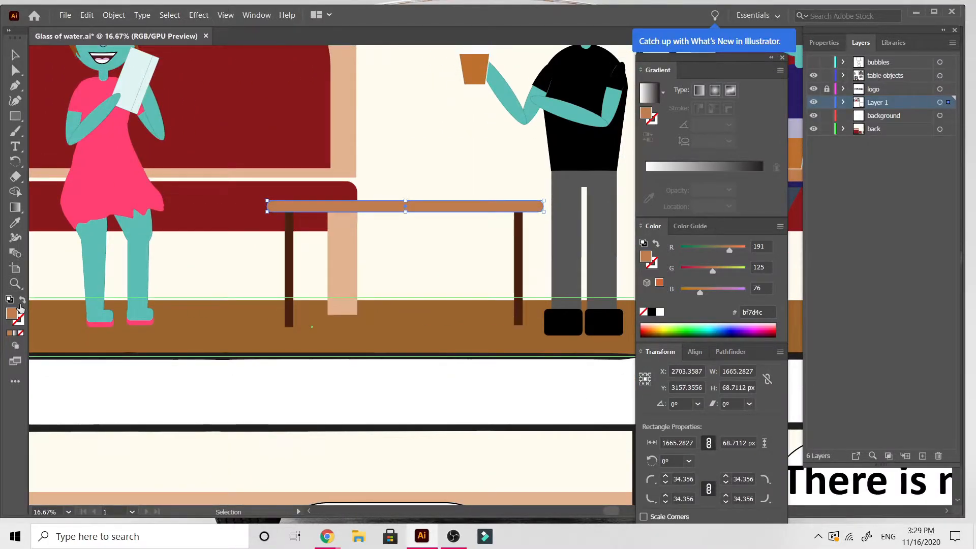
double_click(11, 313)
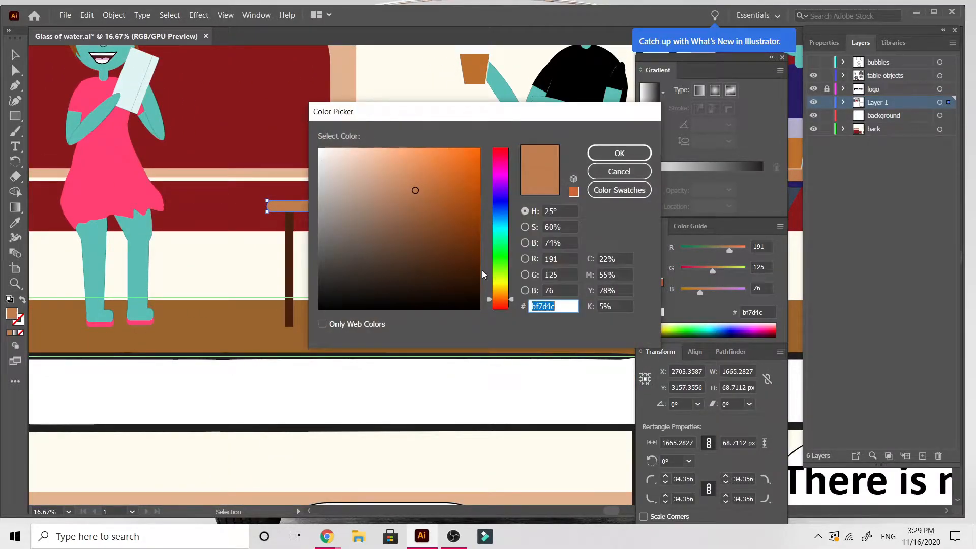
click(506, 229)
mouse_move(364, 189)
mouse_down()
mouse_move(348, 163)
mouse_move(356, 196)
mouse_move(394, 169)
mouse_move(403, 183)
mouse_up()
click(615, 152)
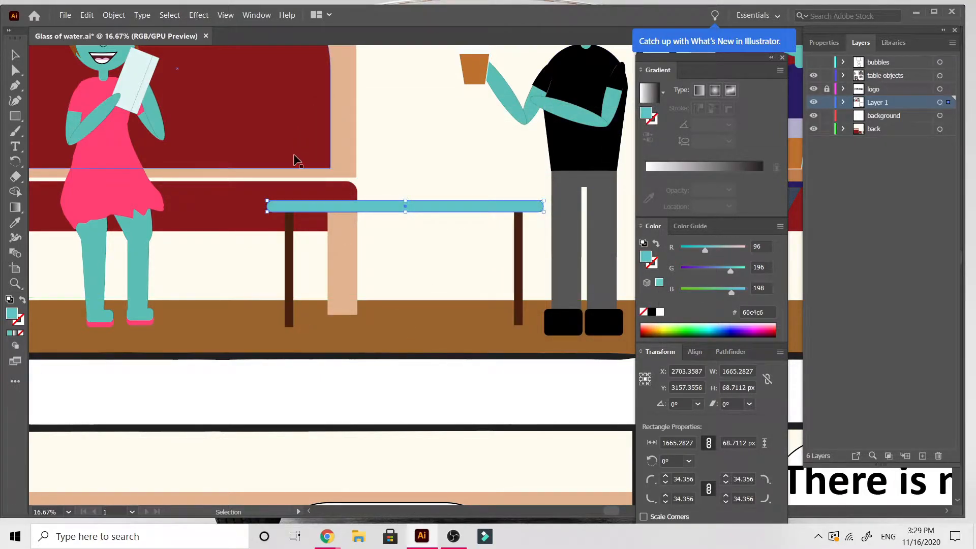
Step: Recolor the first panel's tabletop with the pale gray-blue fill #b6cccc and deselect it
double_click(12, 316)
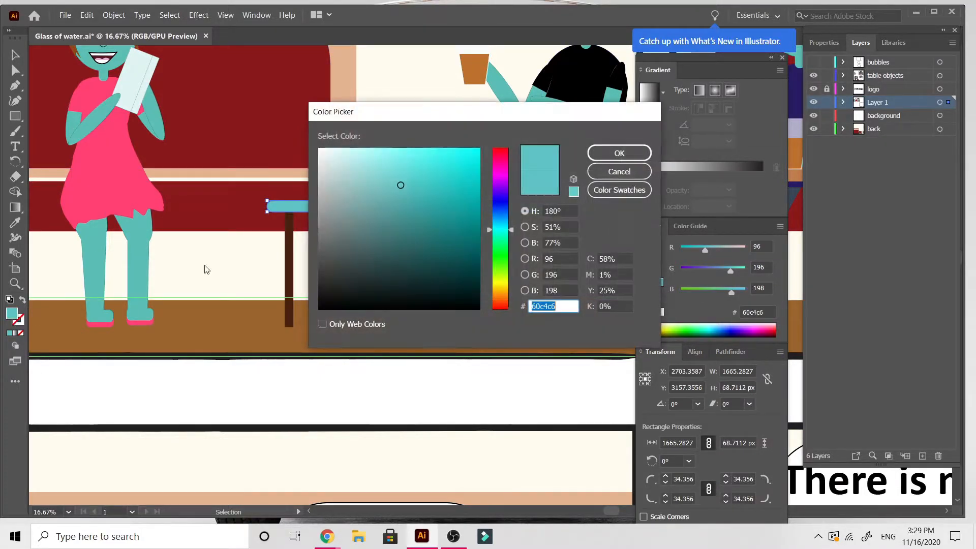
drag(344, 170, 336, 179)
click(617, 148)
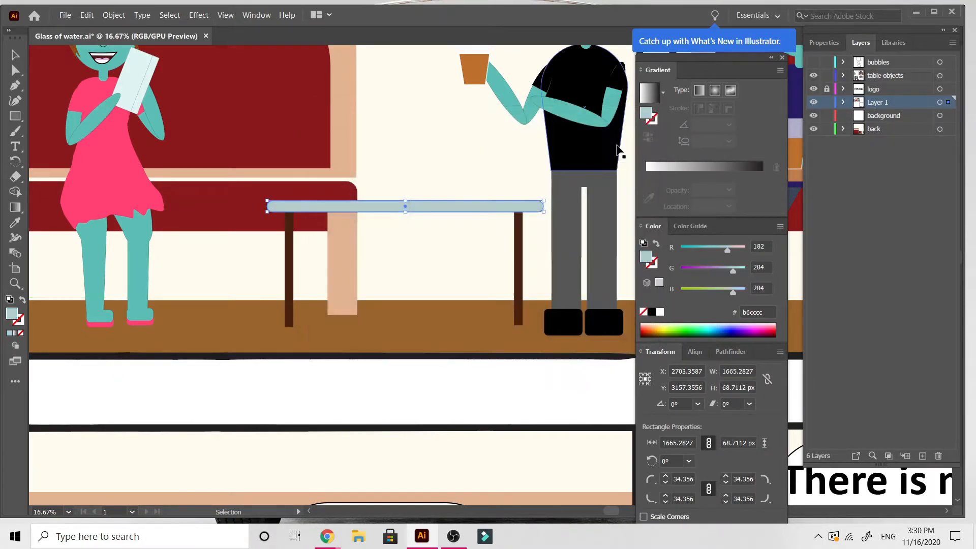
key(ctrl+minus)
key(ctrl+minus)
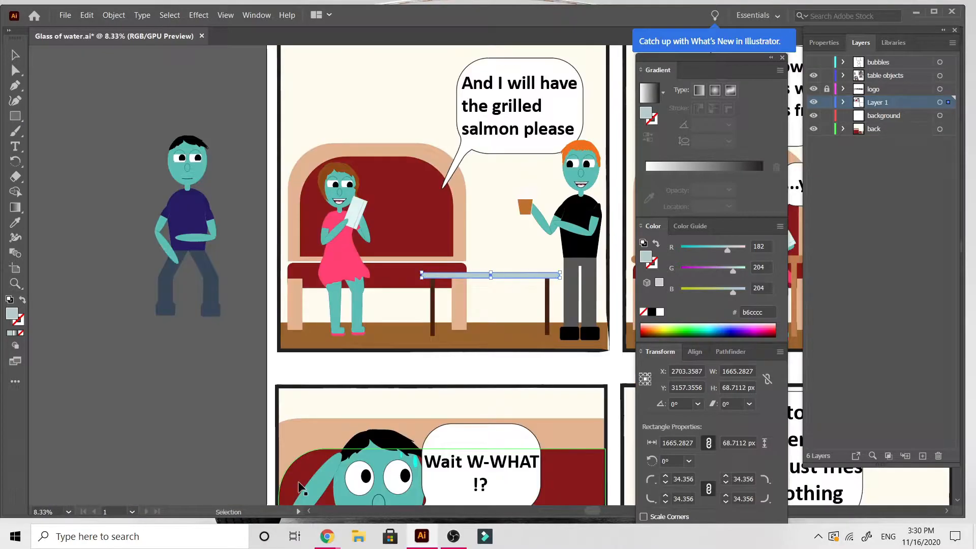
click(208, 388)
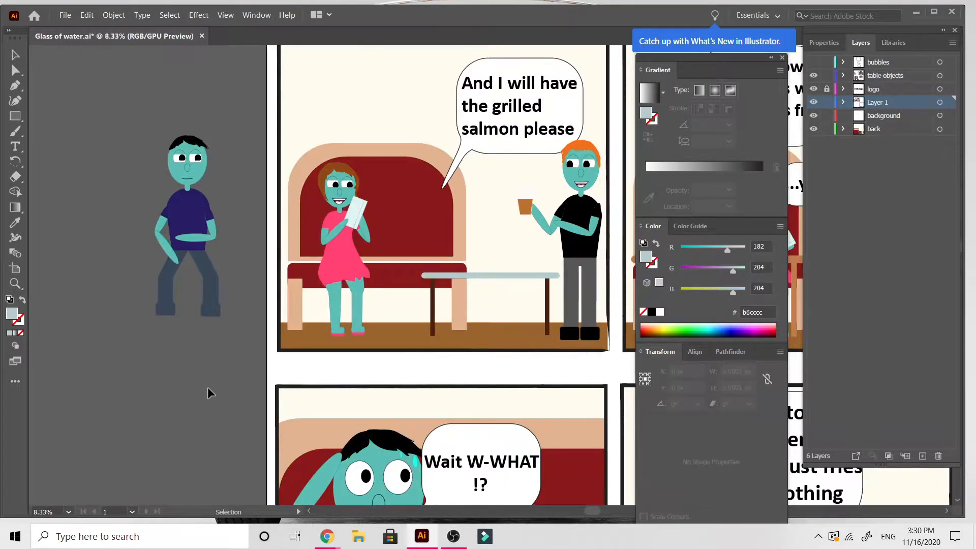
Step: Try the orange fill #ffa41f on the wall behind the characters in the first panel
key(ctrl+plus)
key(ctrl+plus)
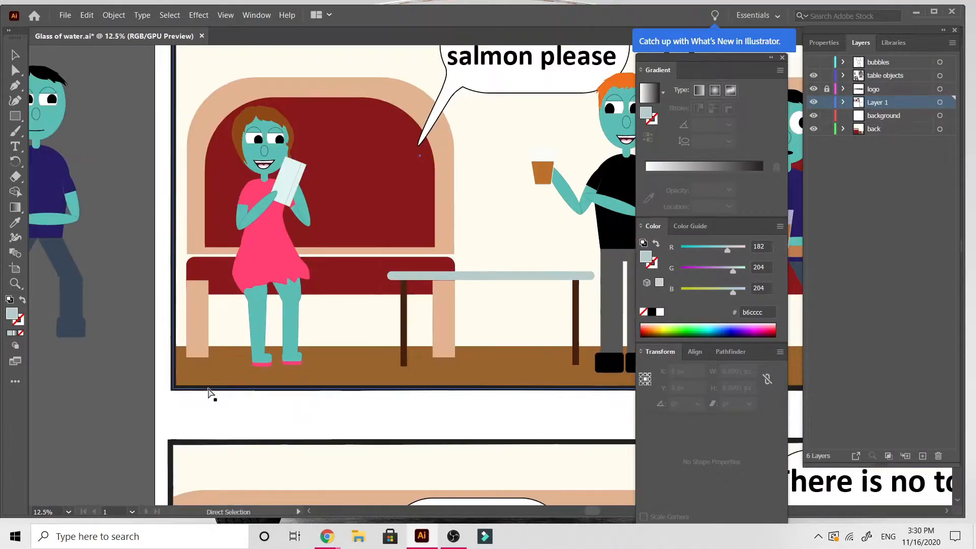
scroll(207, 389, right, 6)
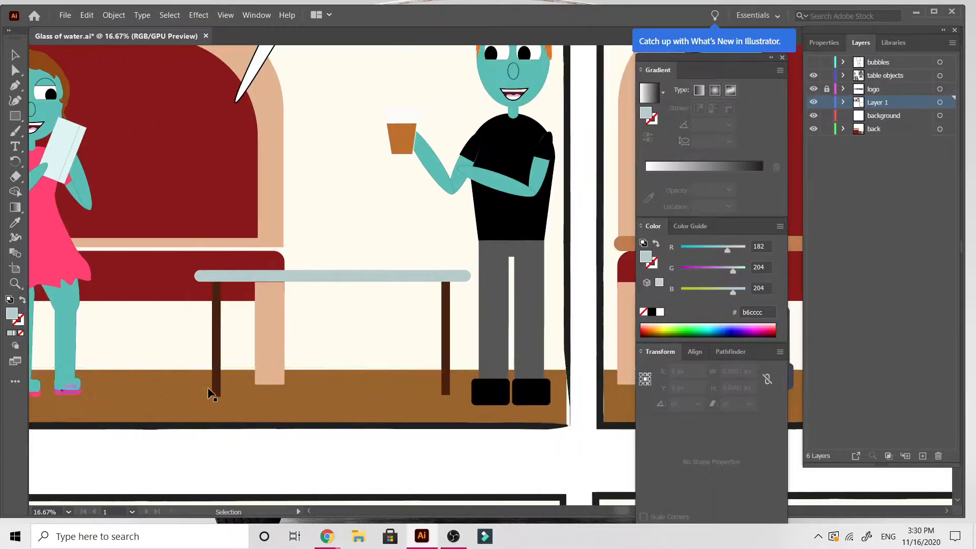
scroll(207, 389, up, 1)
scroll(207, 388, left, 2)
scroll(208, 389, left, 2)
scroll(208, 389, right, 2)
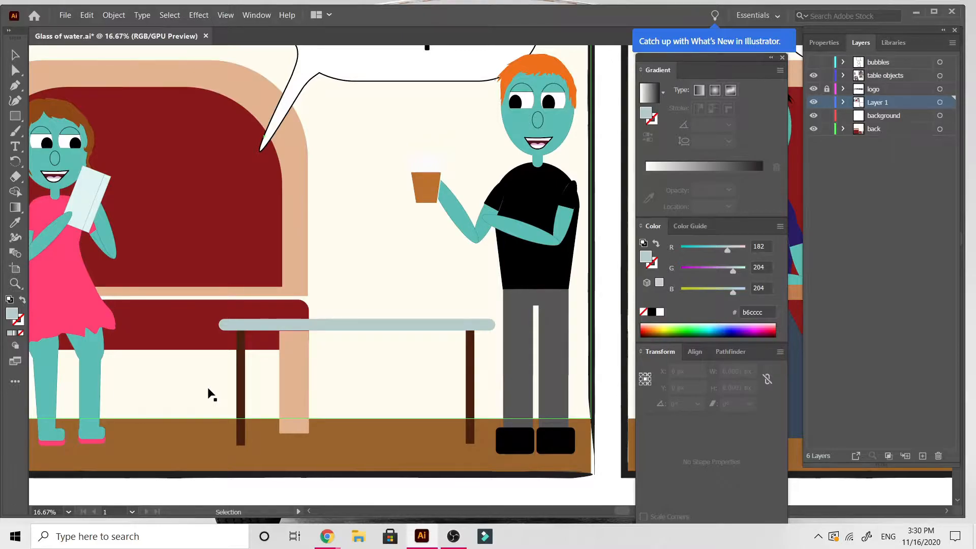
scroll(212, 394, up, 4)
click(174, 151)
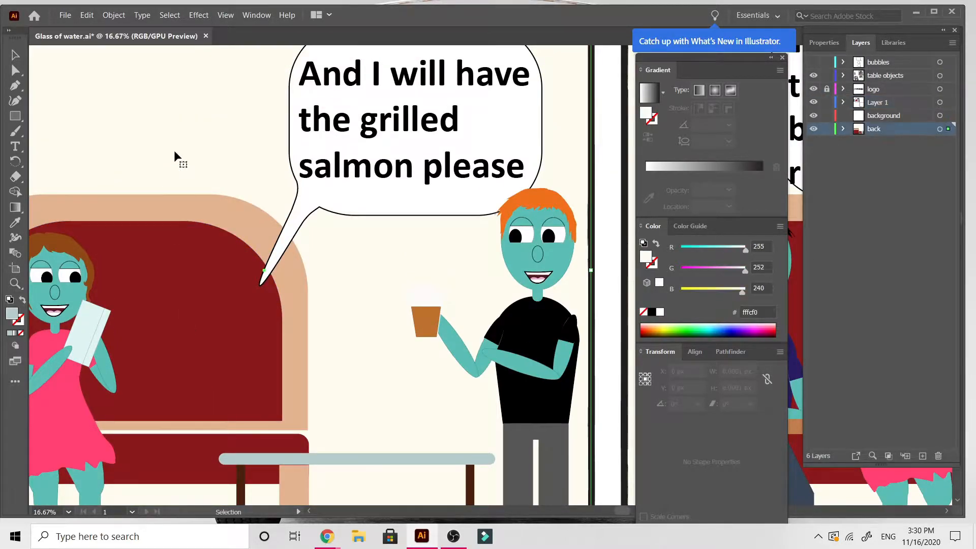
double_click(13, 317)
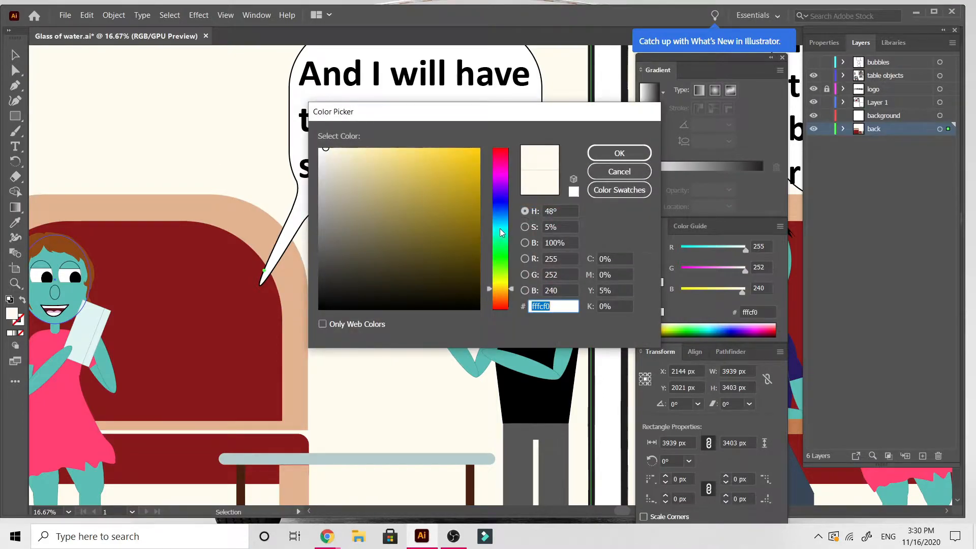
mouse_move(498, 240)
mouse_down()
mouse_move(499, 292)
mouse_move(502, 172)
mouse_move(501, 245)
mouse_up()
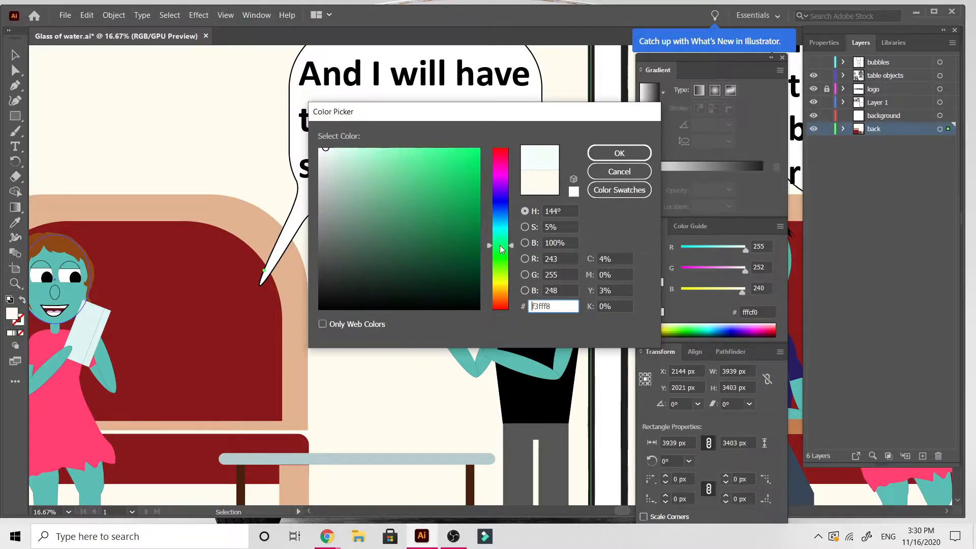
click(428, 262)
click(504, 293)
mouse_move(473, 216)
mouse_down()
mouse_move(444, 166)
mouse_move(458, 148)
mouse_up()
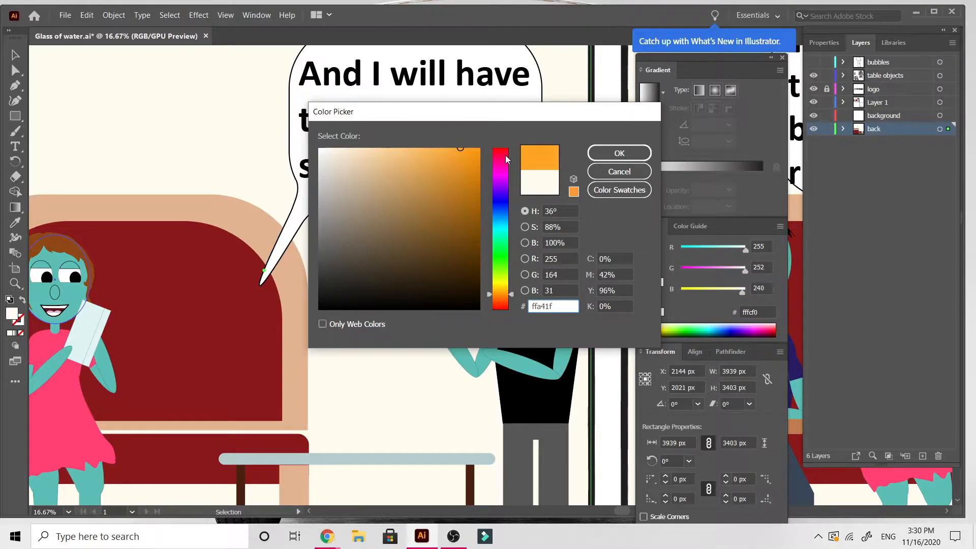
click(594, 152)
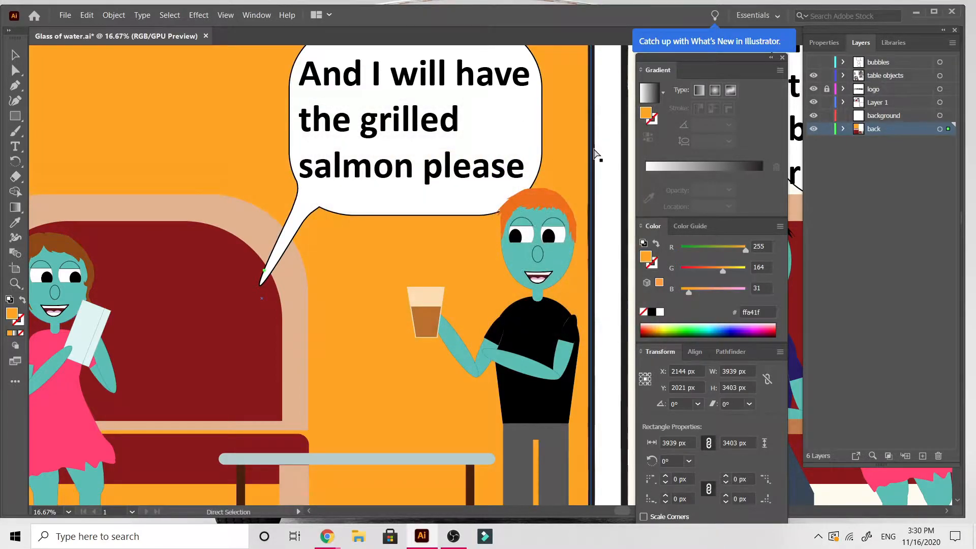
Step: Recolor the first panel's wall with the muted dark red fill #933242 and deselect it
key(ctrl+minus)
scroll(592, 148, up, 2)
scroll(593, 148, right, 4)
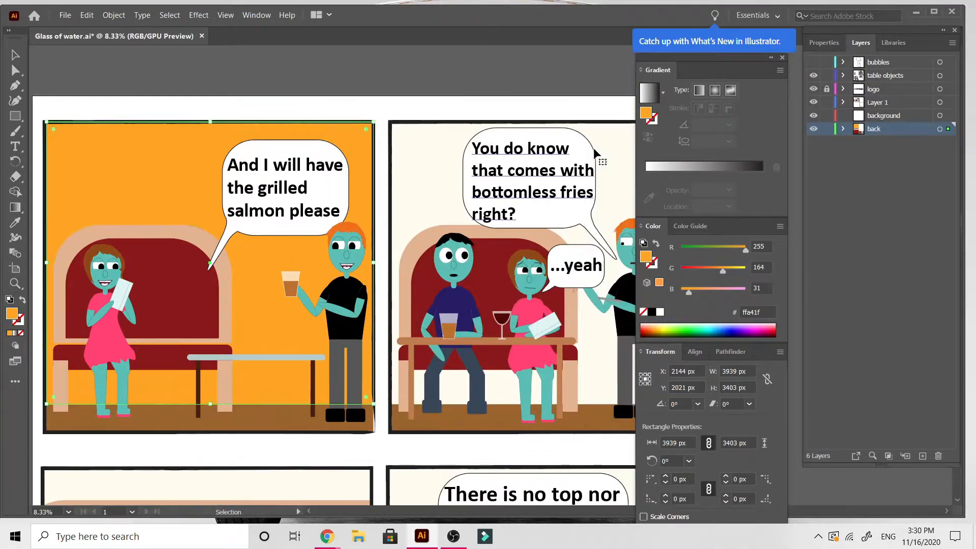
double_click(10, 315)
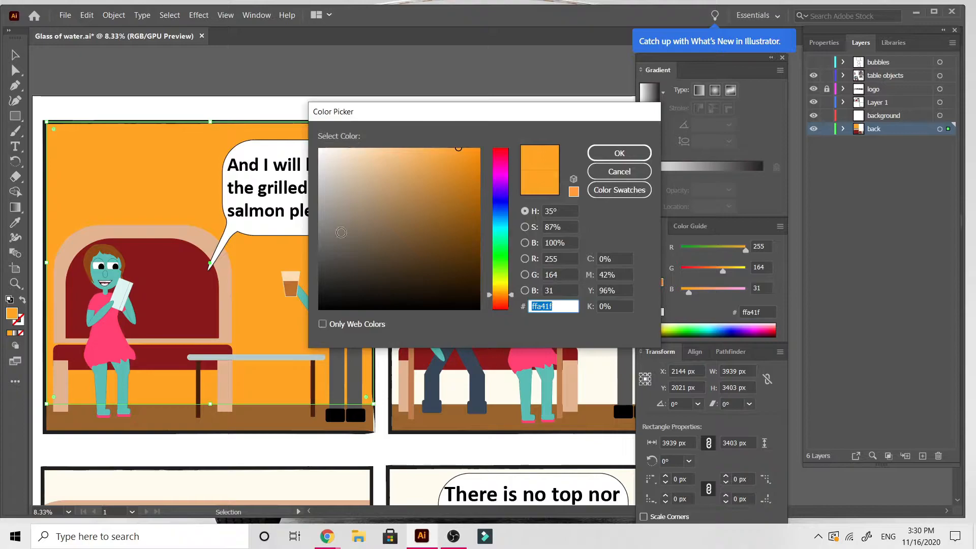
drag(501, 203, 502, 153)
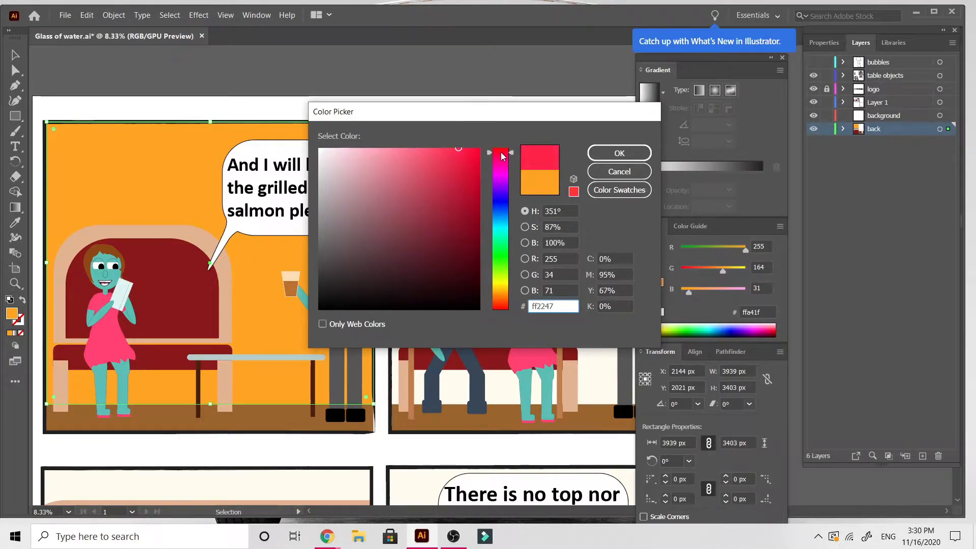
click(425, 215)
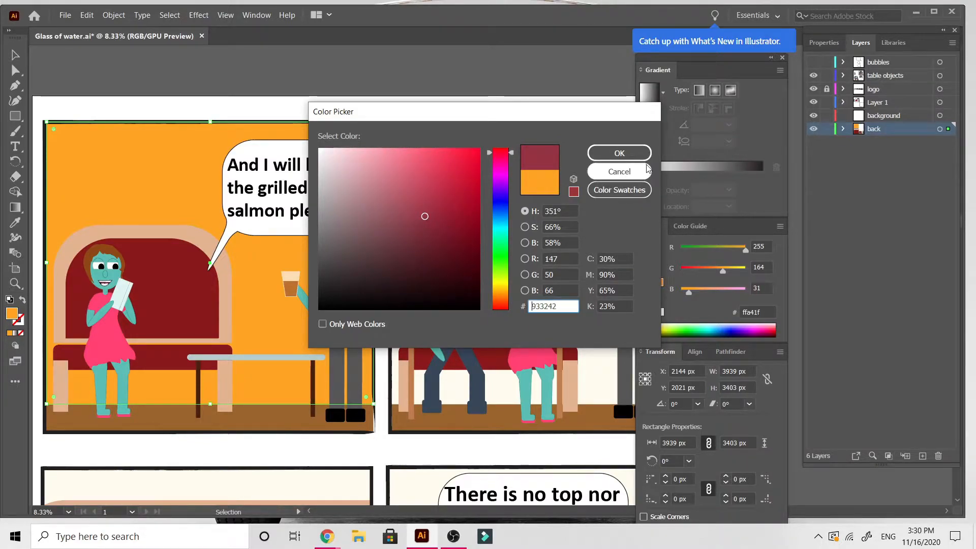
click(619, 153)
scroll(182, 255, left, 6)
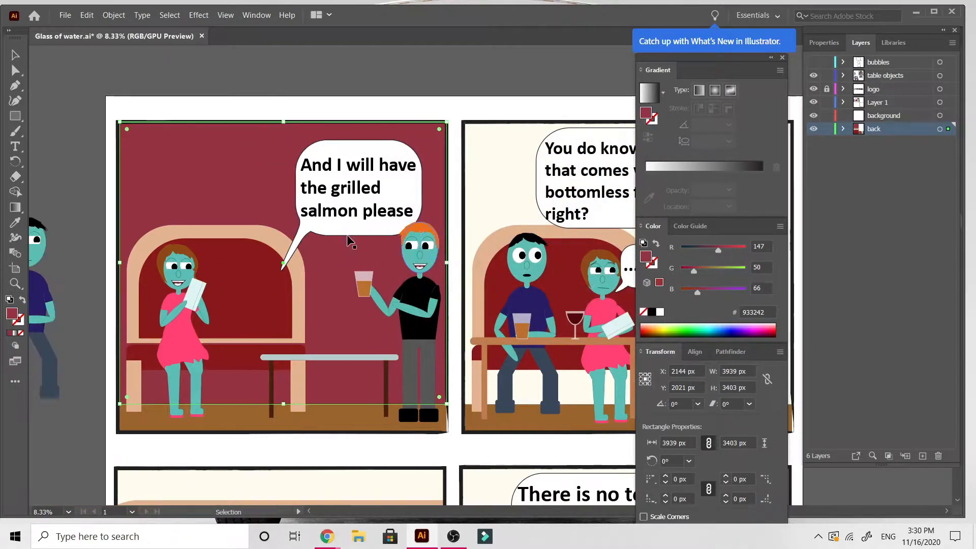
click(131, 134)
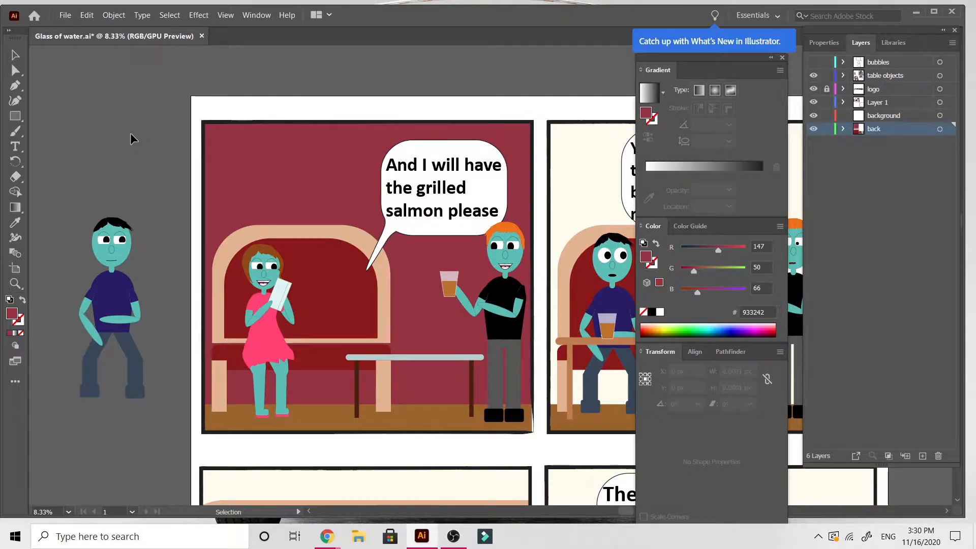
Step: Try the gray fill #8e8a86 on the floor of the first panel
scroll(131, 137, down, 3)
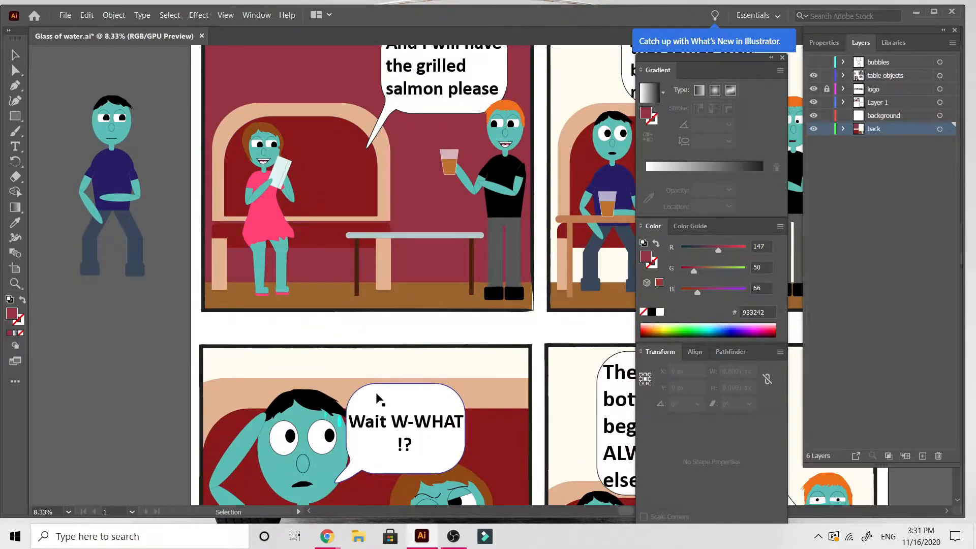
click(387, 300)
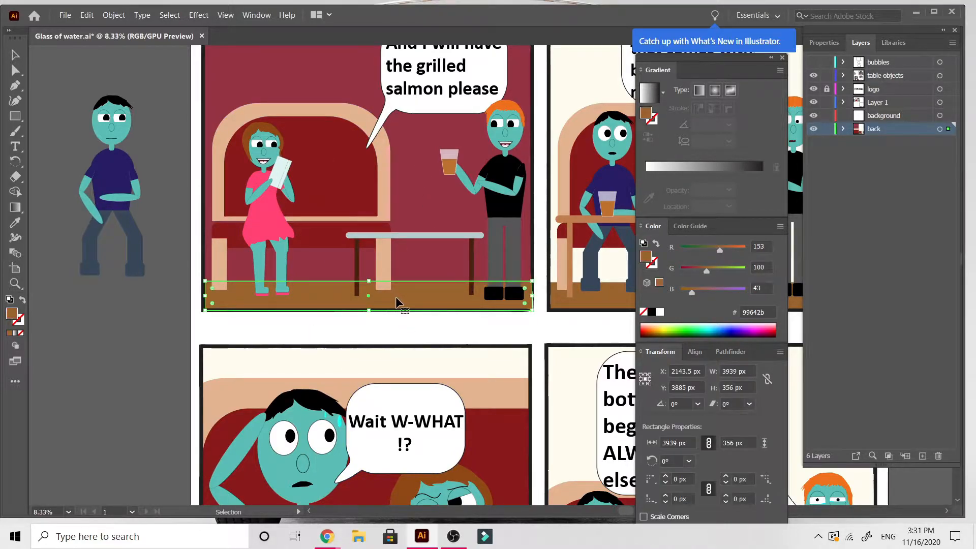
double_click(12, 314)
click(327, 256)
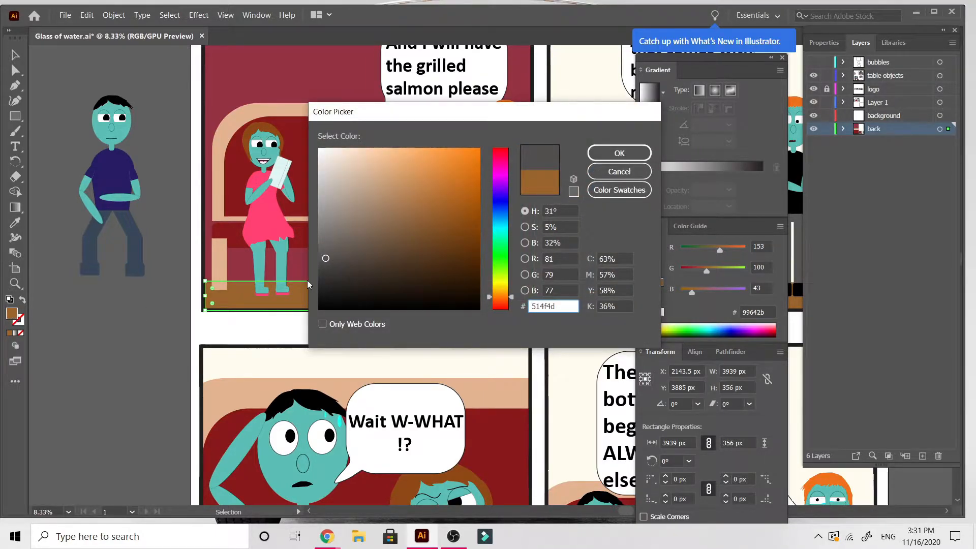
click(327, 219)
click(636, 152)
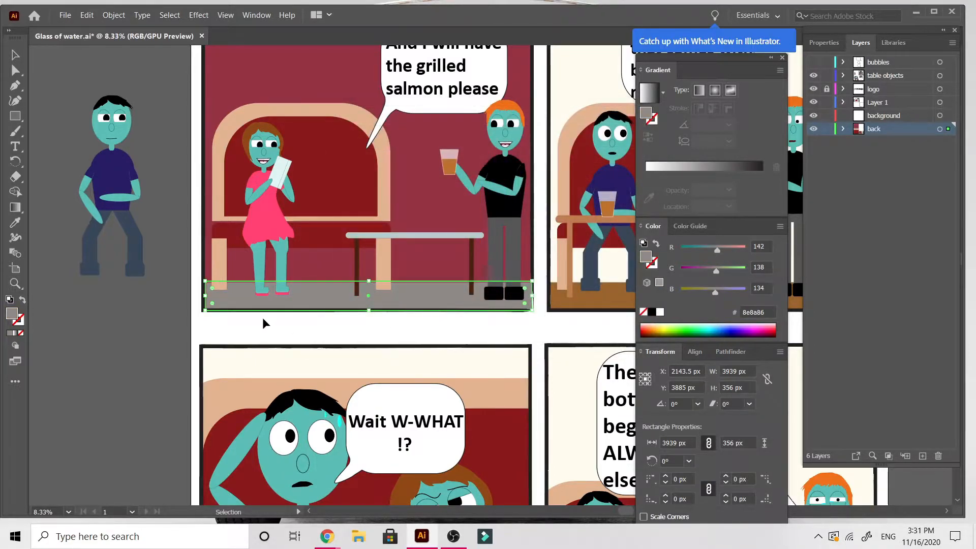
double_click(14, 315)
click(501, 215)
drag(502, 217, 500, 209)
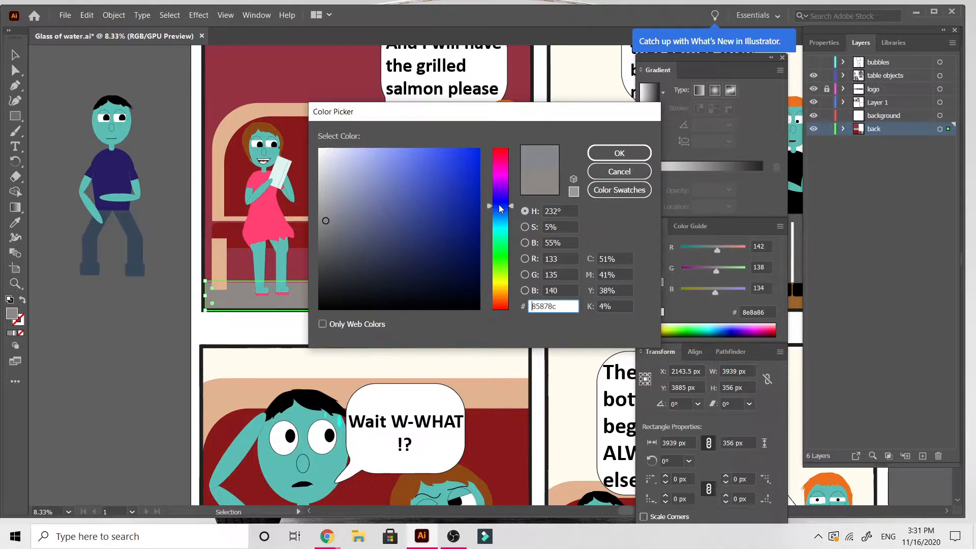
drag(500, 210, 492, 297)
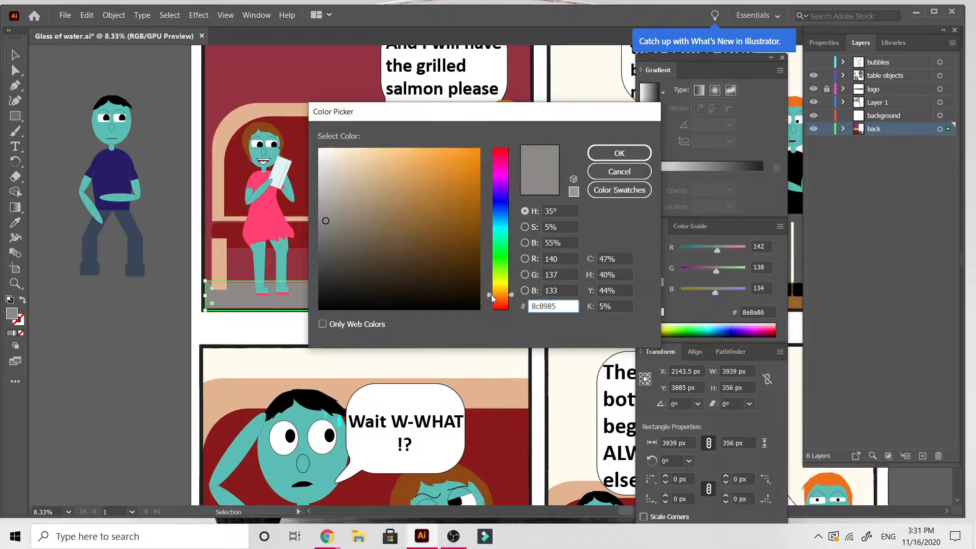
mouse_move(440, 228)
mouse_down()
mouse_move(406, 200)
mouse_move(420, 163)
mouse_move(390, 160)
mouse_move(378, 172)
mouse_move(386, 175)
mouse_up()
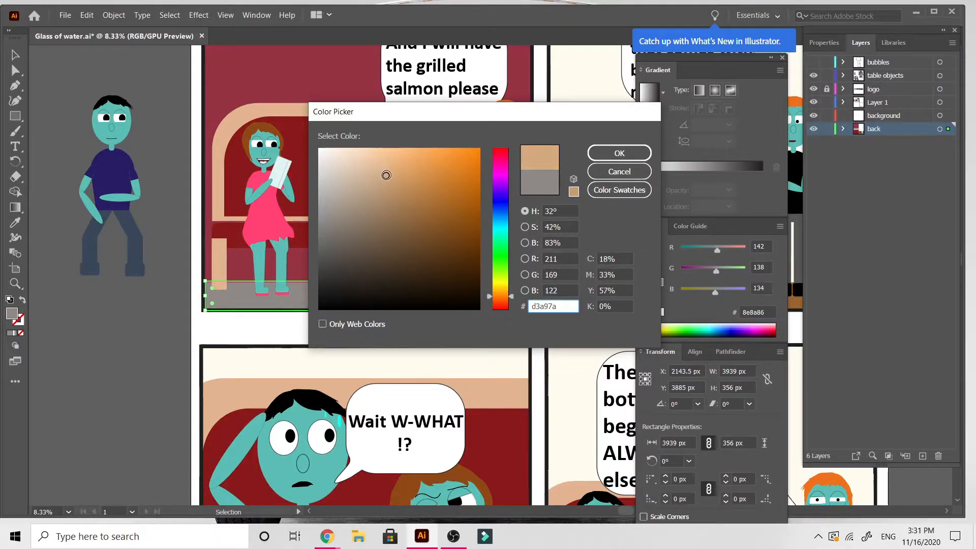
click(613, 172)
Step: Recolor the first panel's floor by sampling the bench frame's light tan #e2b38d with the Eyedropper
click(15, 224)
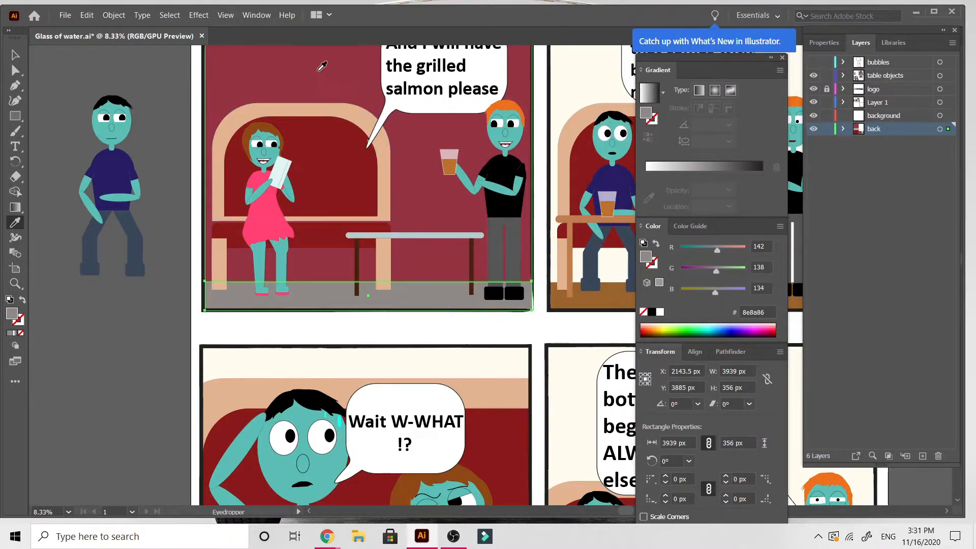
click(308, 107)
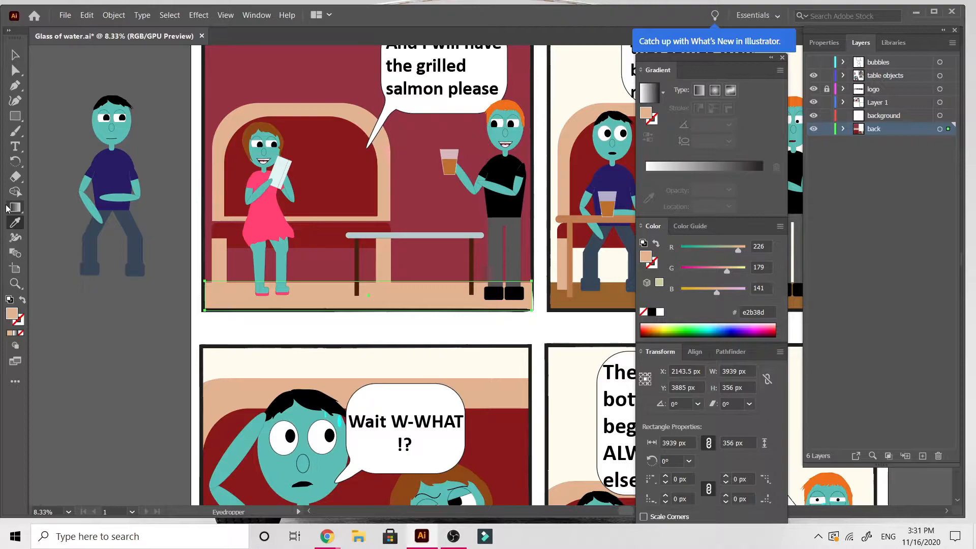
click(15, 55)
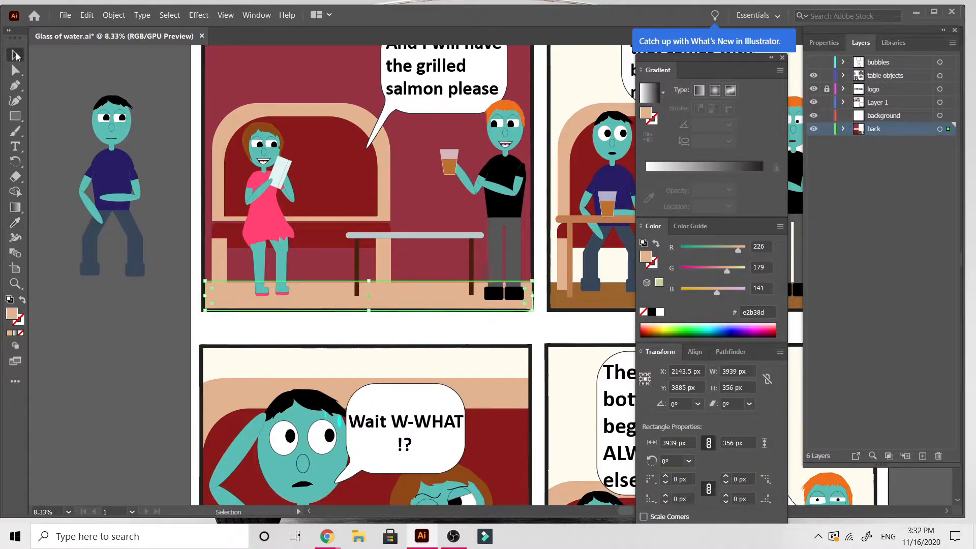
Step: Shorten both tan bench legs in the first panel to 213 px tall, keeping their lower ends in place
click(221, 265)
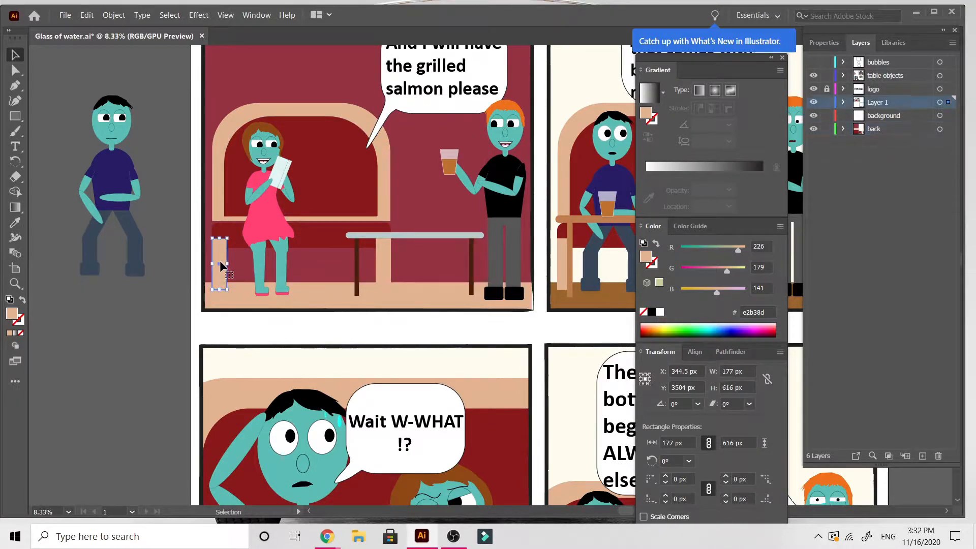
shift+click(383, 273)
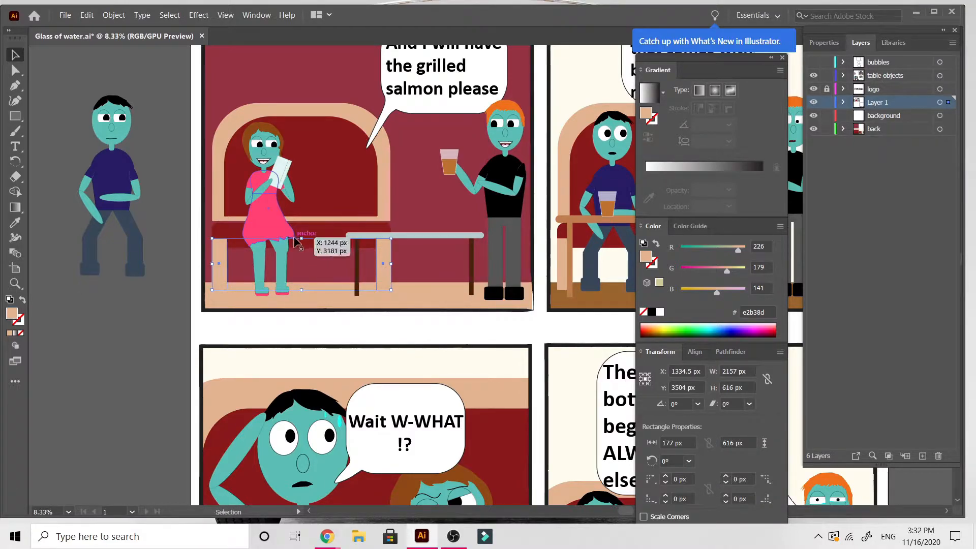
drag(302, 239, 302, 274)
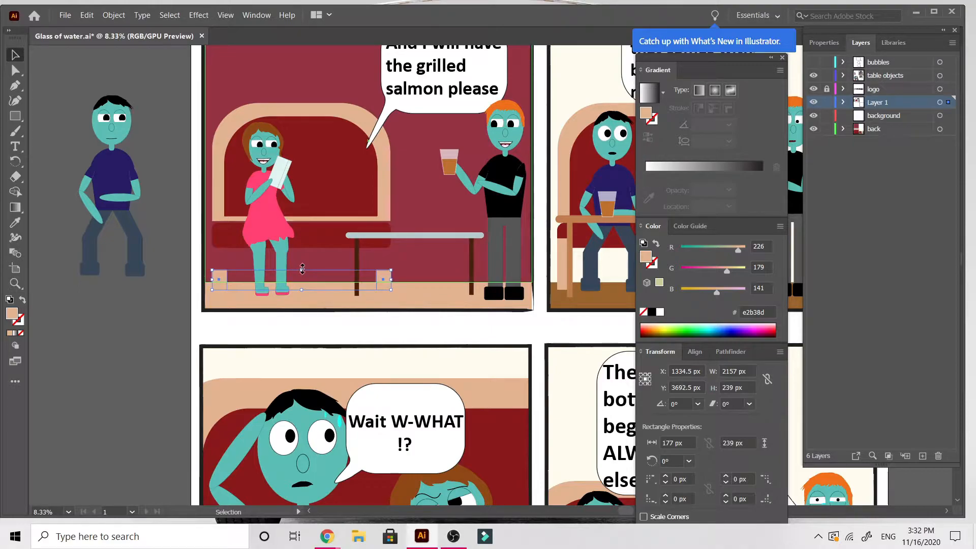
drag(302, 270, 303, 274)
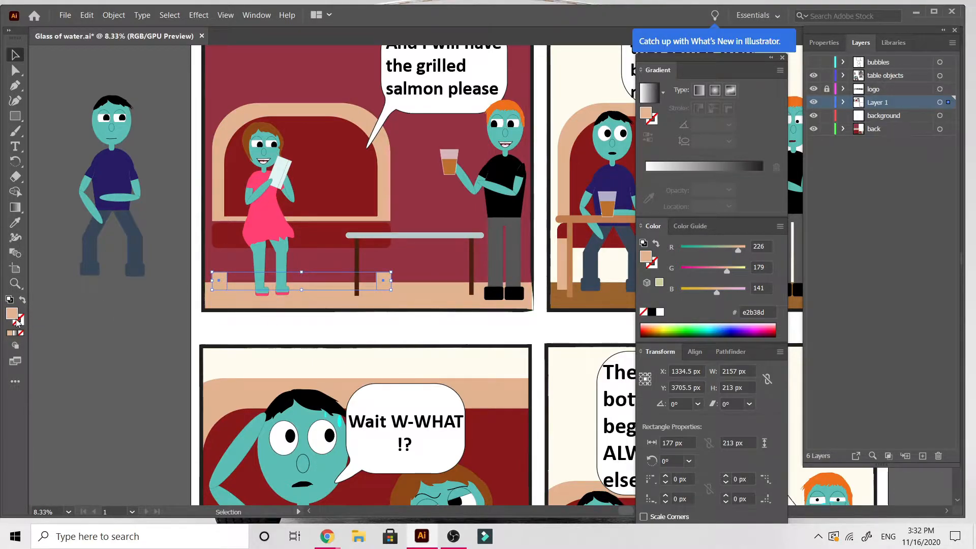
Step: Fill the two bench legs with dark brown #543218 and move them slightly down onto the floor
double_click(12, 313)
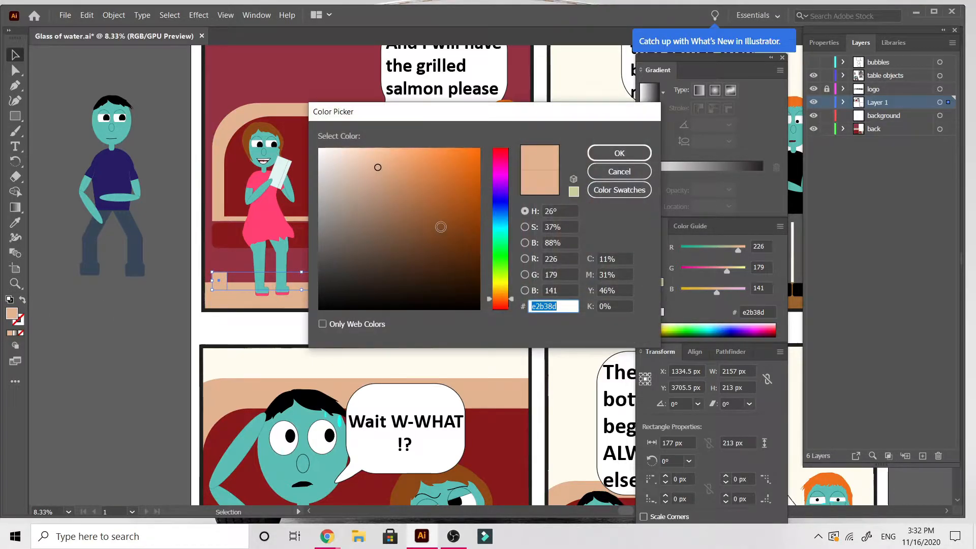
mouse_move(461, 232)
mouse_down()
mouse_move(450, 260)
mouse_move(423, 254)
mouse_move(434, 256)
mouse_up()
click(619, 150)
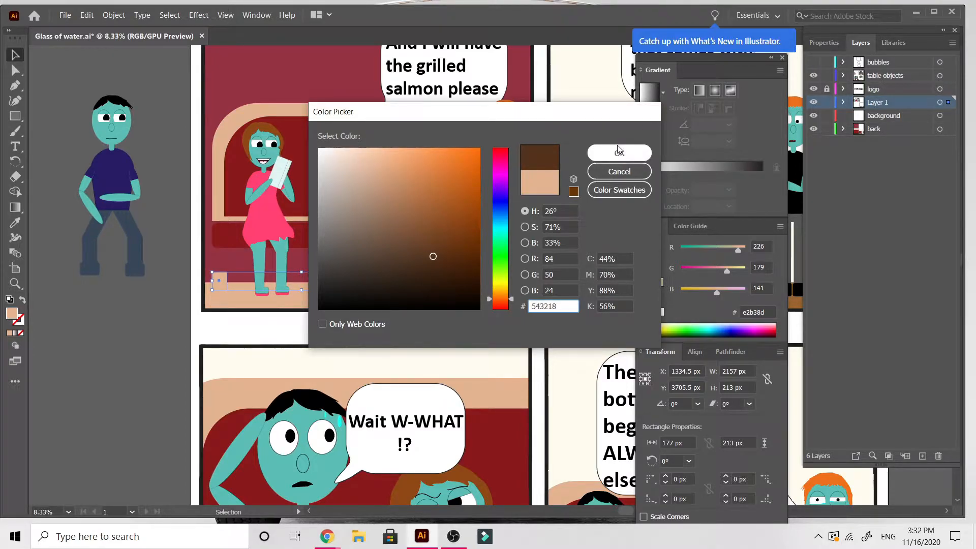
click(620, 151)
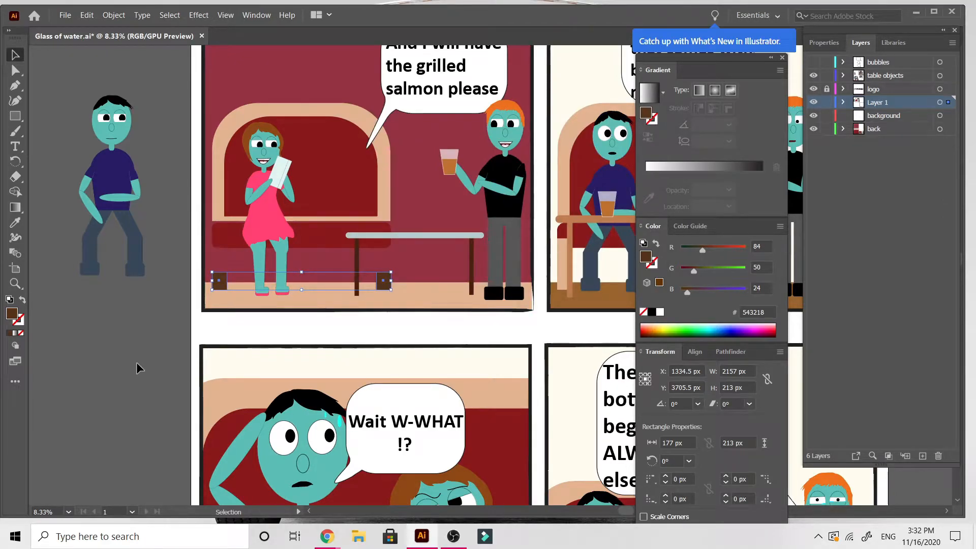
drag(385, 285, 386, 288)
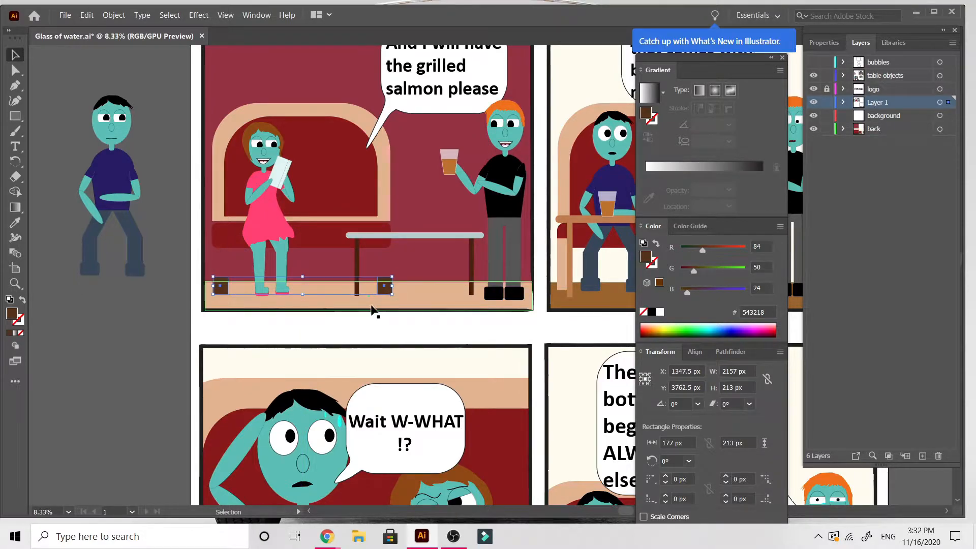
click(148, 355)
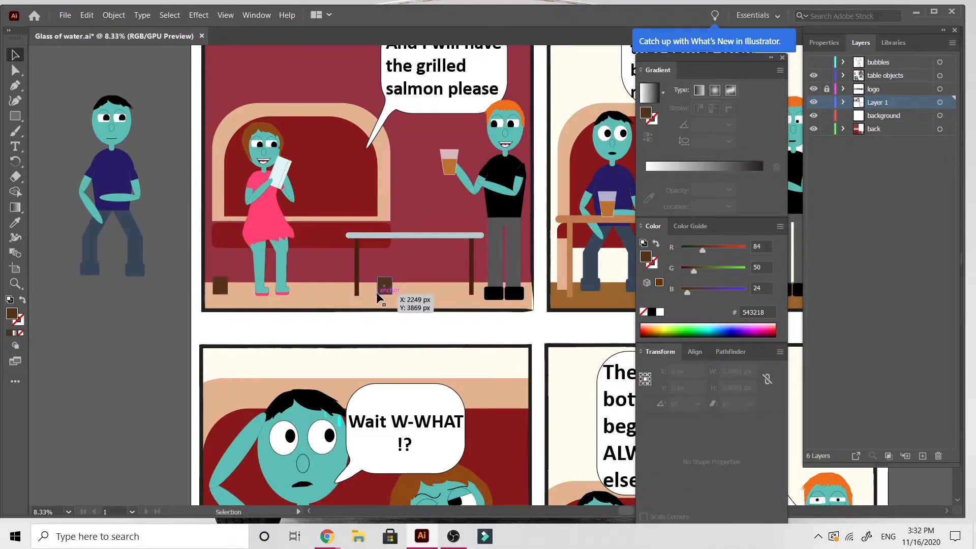
click(377, 295)
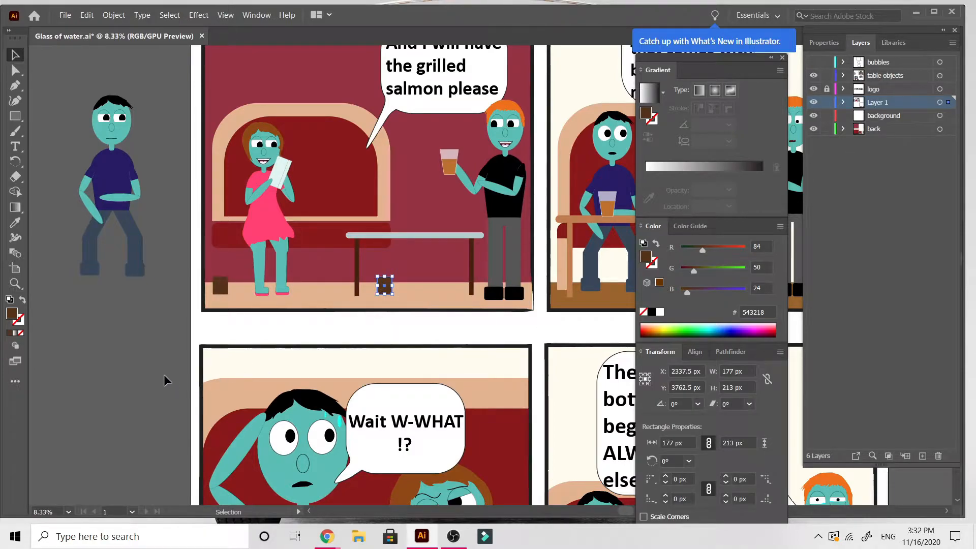
click(145, 377)
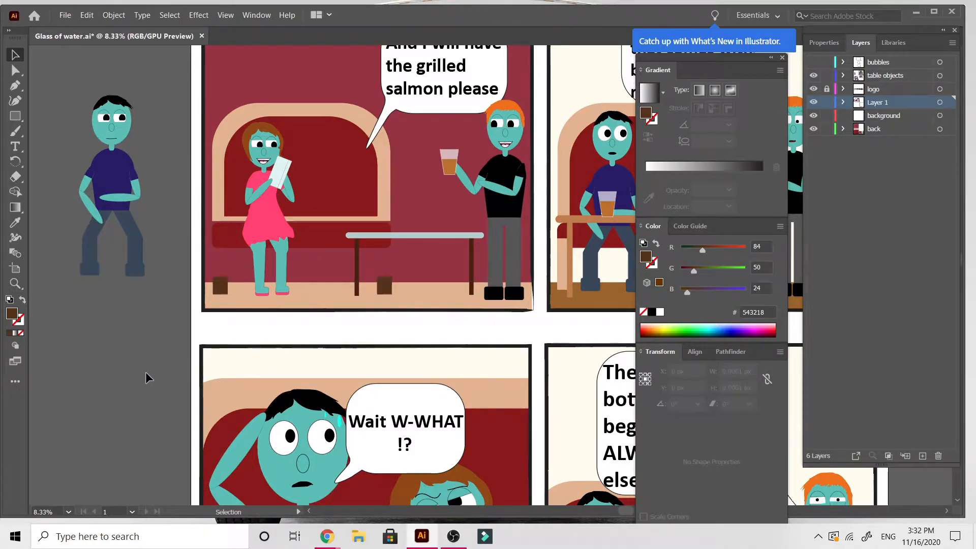
Step: Lower the dark red bench seat onto the brown legs and widen it to about 2238 px
click(317, 237)
drag(317, 241, 316, 265)
drag(388, 264, 394, 263)
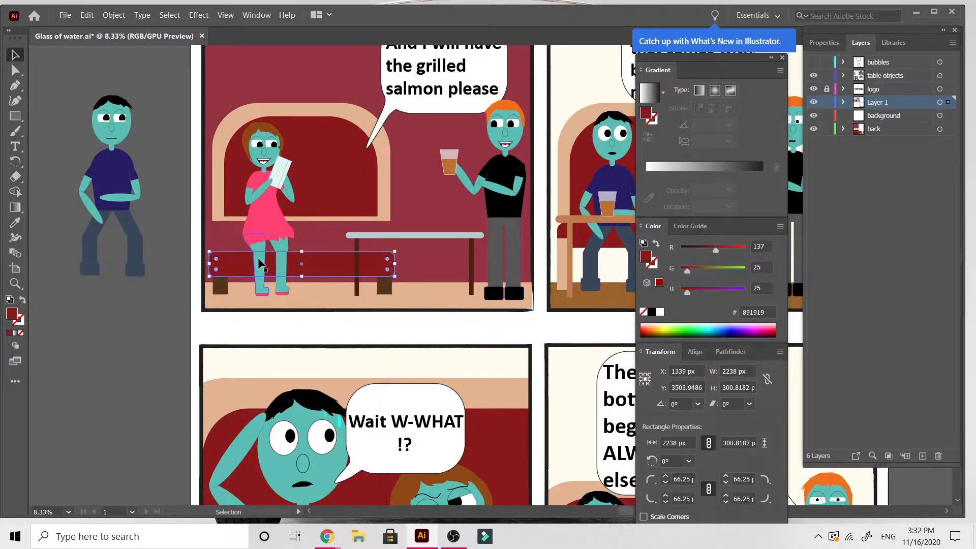
Step: Try the near-black fill #1f211b on the bench seat
double_click(12, 313)
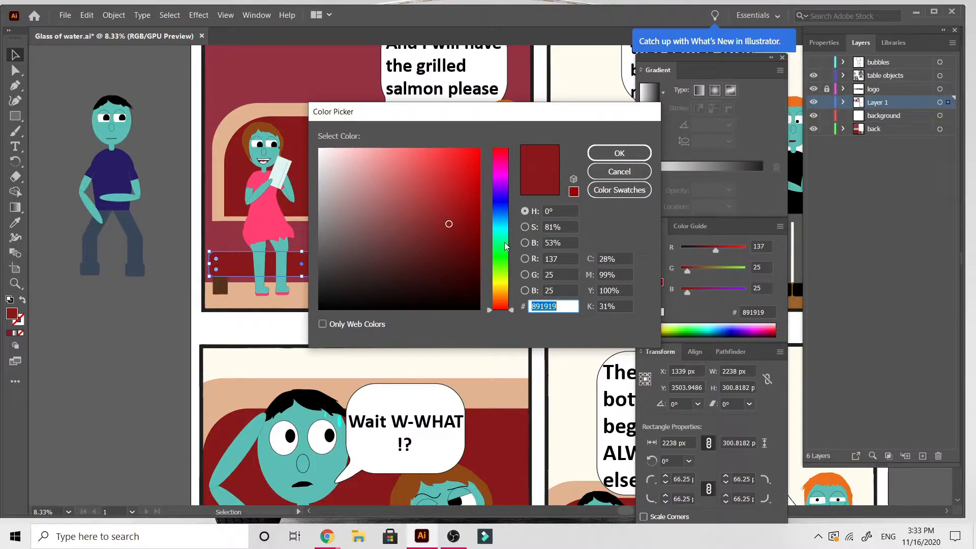
drag(501, 252, 500, 275)
drag(362, 289, 346, 288)
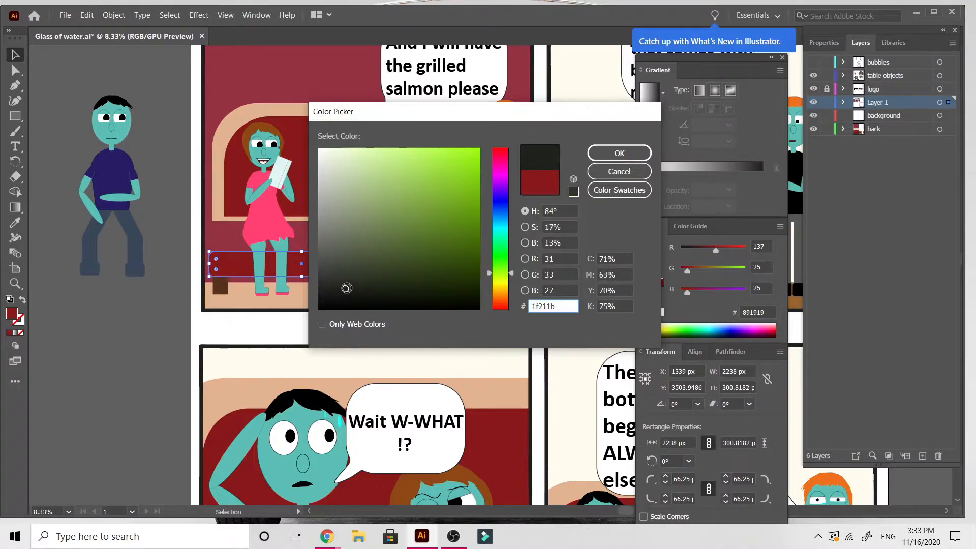
click(643, 151)
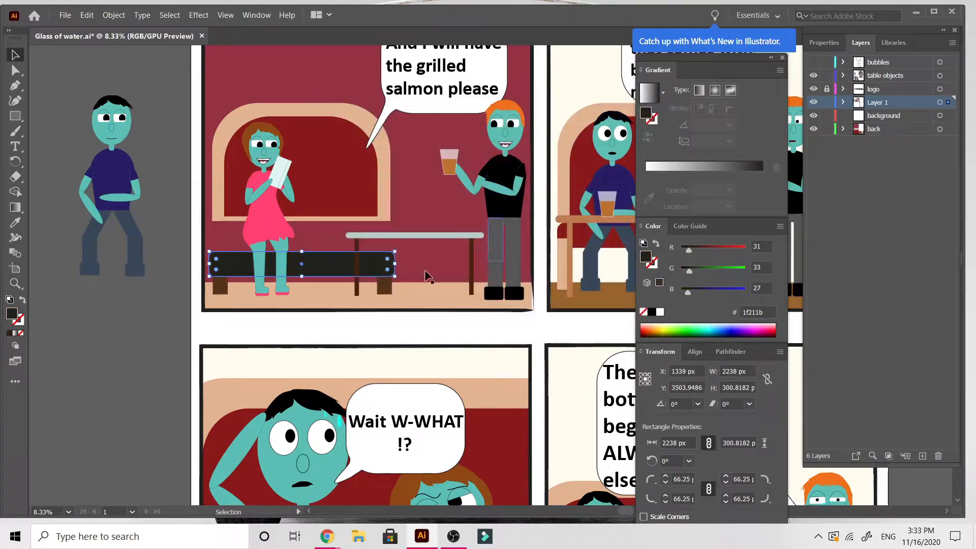
Step: Recolor the bench seat with the dark blue-gray fill #1e2528 and deselect it
double_click(11, 314)
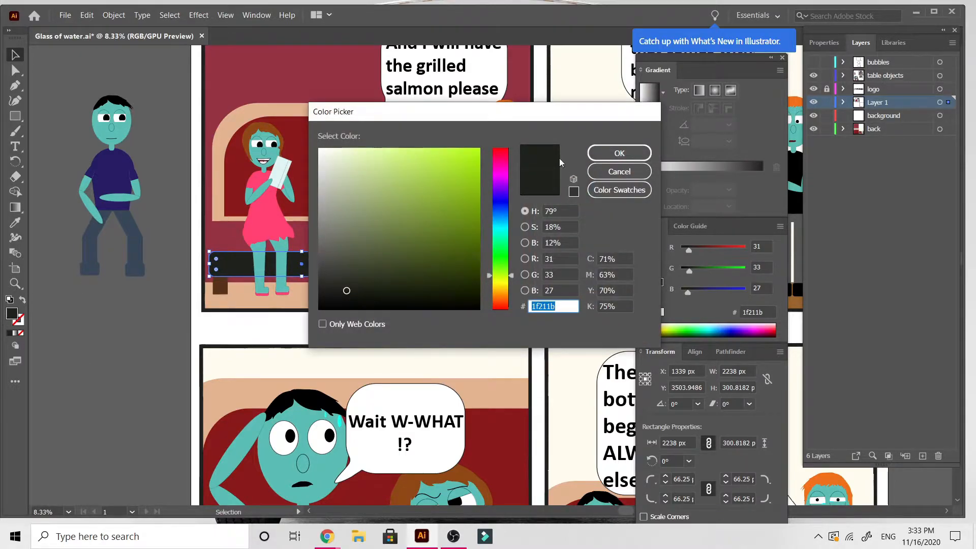
drag(501, 271, 503, 228)
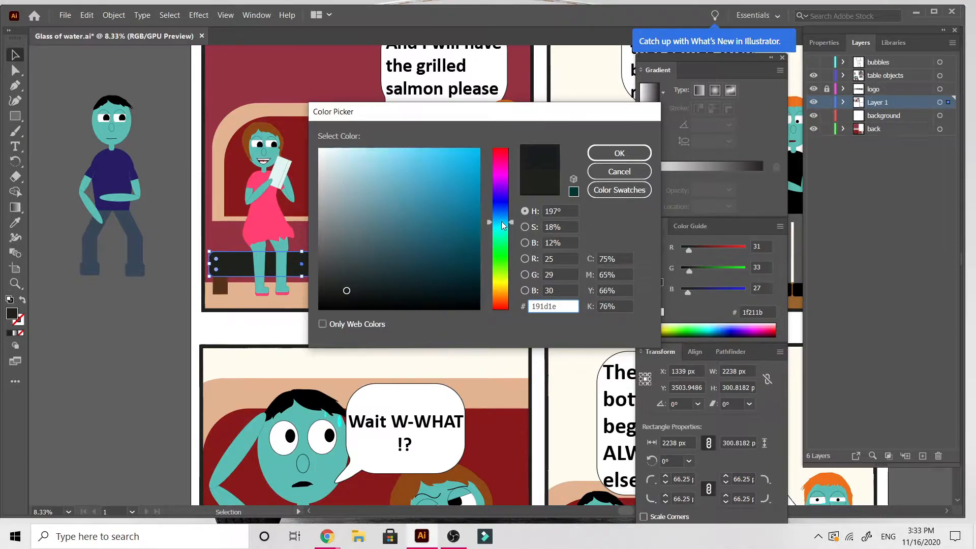
drag(349, 282, 358, 284)
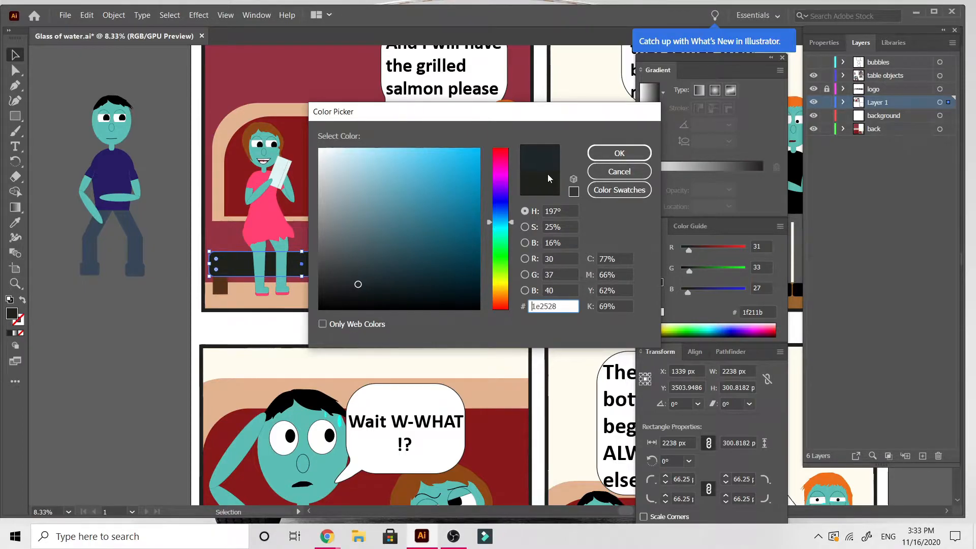
click(614, 151)
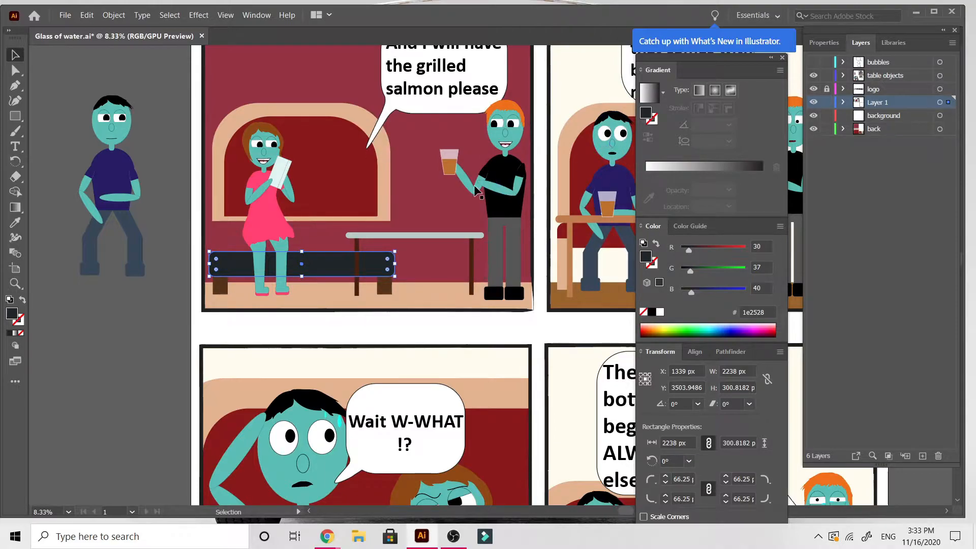
click(103, 387)
Step: Lower the dark red backrest slightly and move the tan arch behind it out of the first panel onto the empty canvas
scroll(101, 385, right, 1)
scroll(102, 385, right, 3)
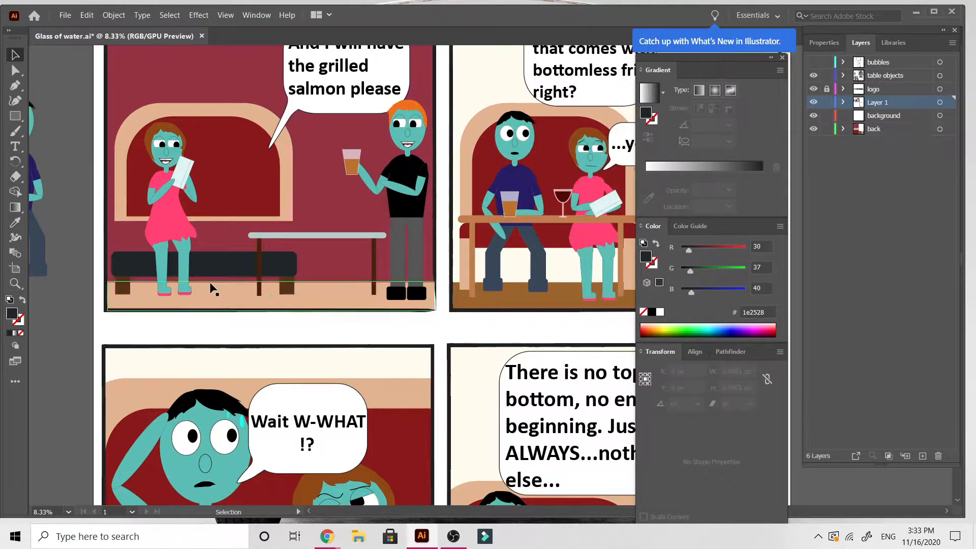
drag(244, 174, 244, 194)
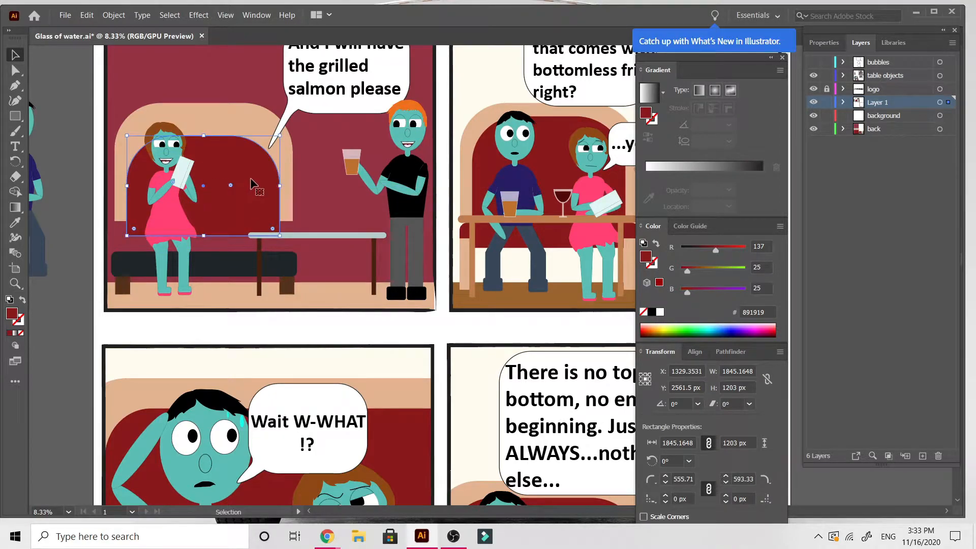
key(ctrl+minus)
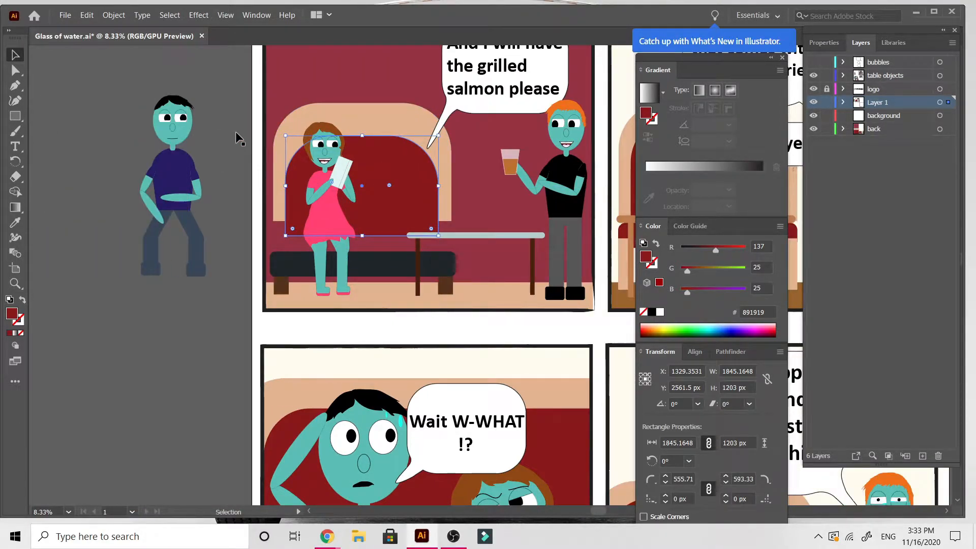
key(v)
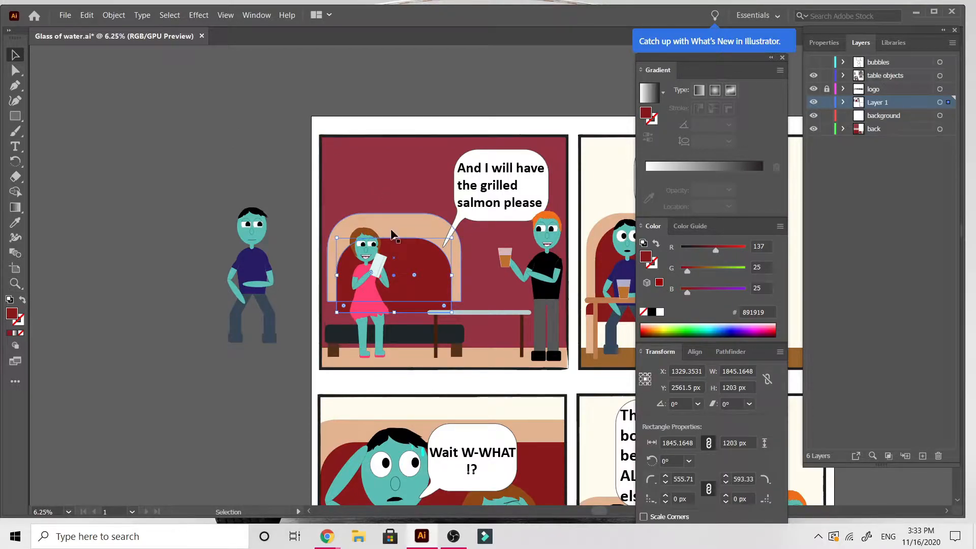
drag(391, 232, 177, 122)
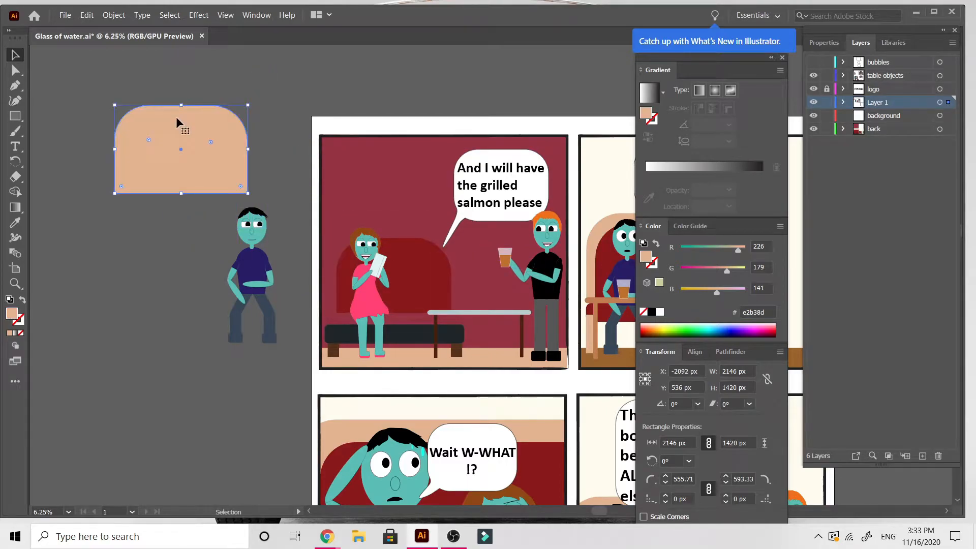
Step: Resize the dark red backrest to about 2203 px wide and 1023 px tall, and rest it directly on the dark seat
key(ctrl+plus)
key(ctrl+plus)
scroll(176, 117, right, 4)
scroll(175, 117, down, 4)
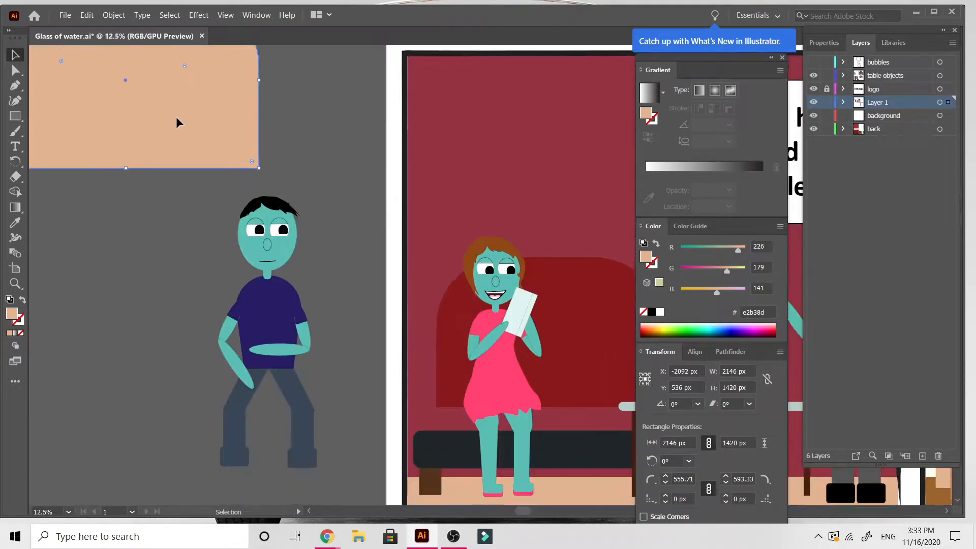
scroll(176, 117, down, 1)
scroll(176, 117, right, 3)
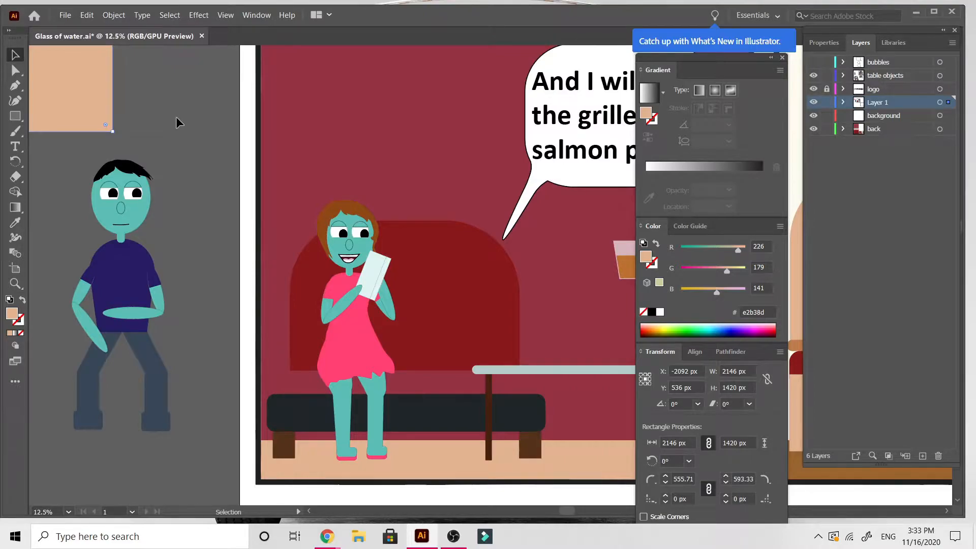
scroll(175, 118, down, 5)
scroll(386, 204, up, 5)
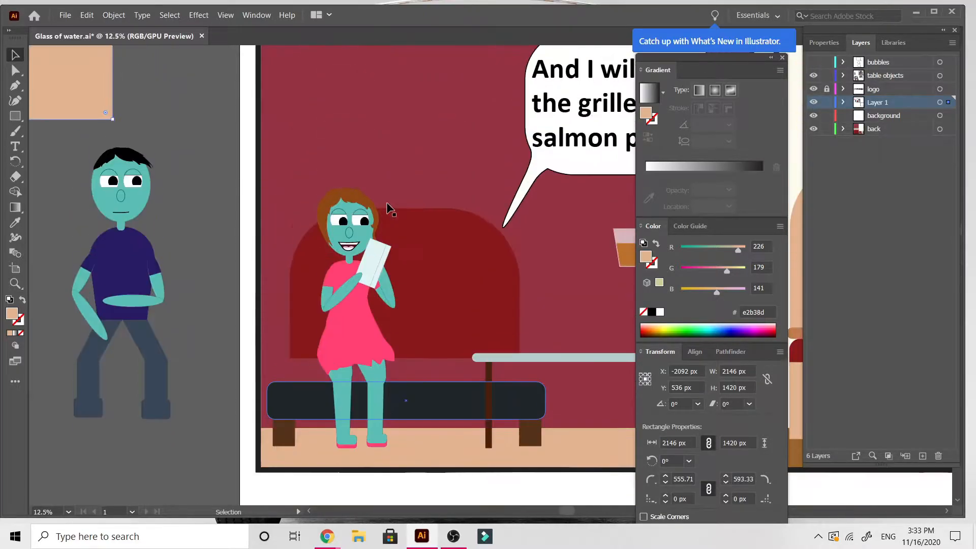
click(425, 263)
drag(421, 302, 399, 321)
drag(496, 300, 541, 301)
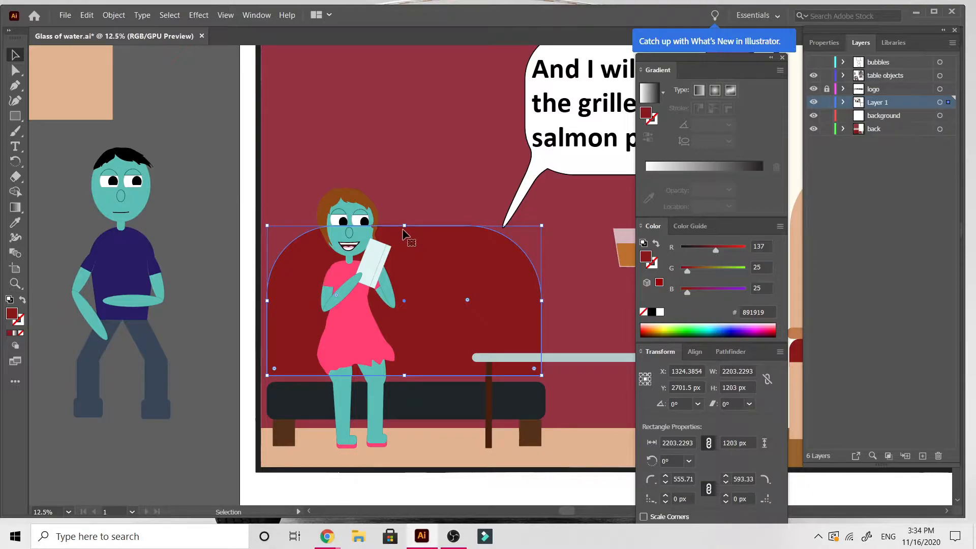
drag(409, 225, 410, 247)
drag(418, 284, 420, 295)
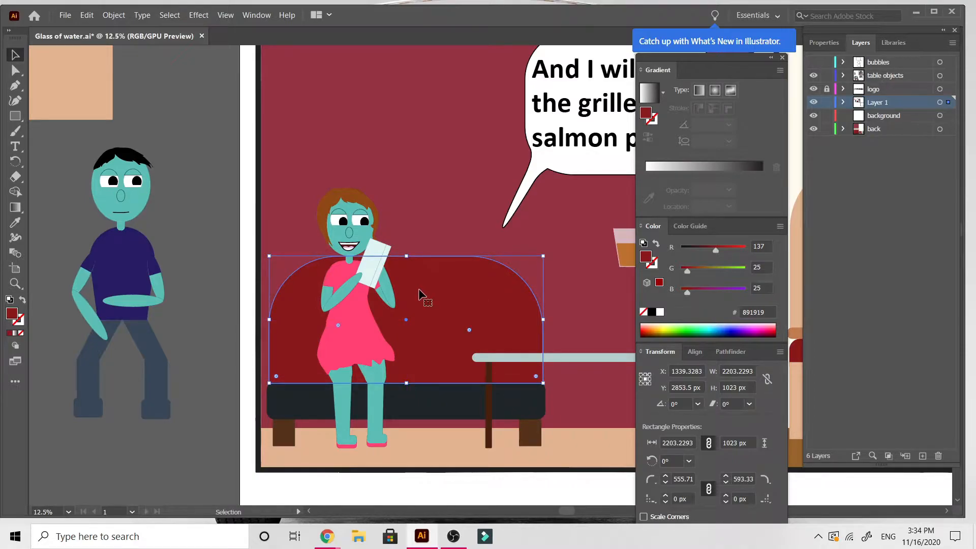
Step: Recolor the backrest by sampling the seat's #1e2528 with the Eyedropper, and deselect it
scroll(420, 295, down, 4)
scroll(420, 295, up, 1)
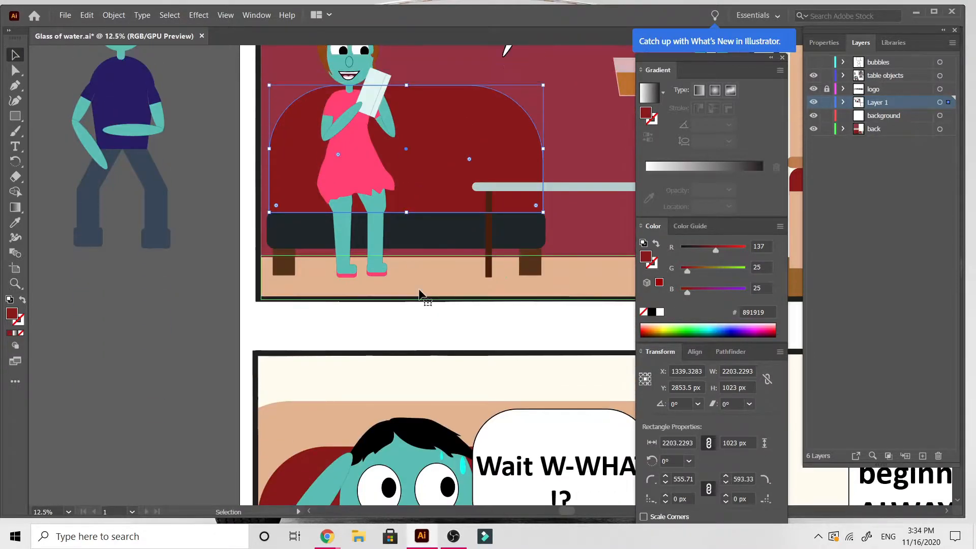
click(14, 222)
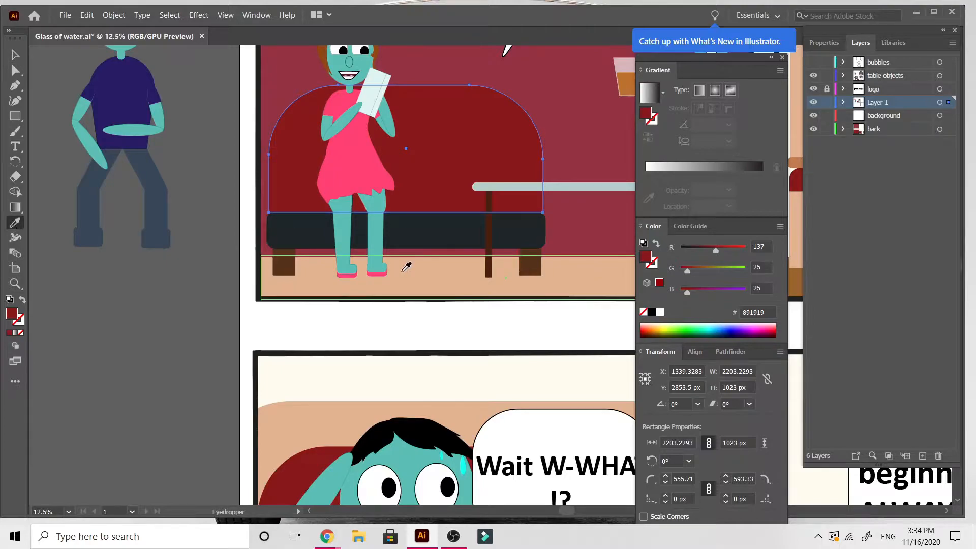
click(411, 240)
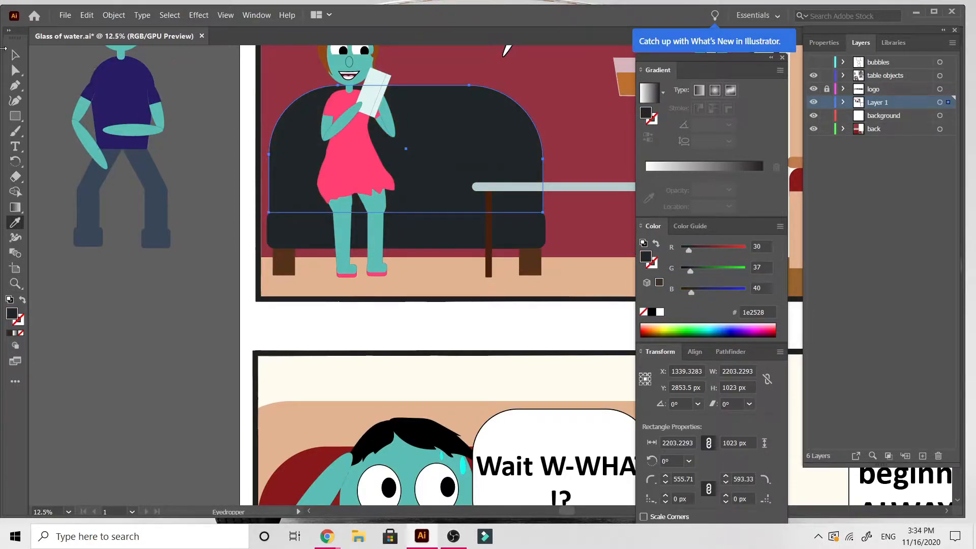
click(14, 56)
click(172, 346)
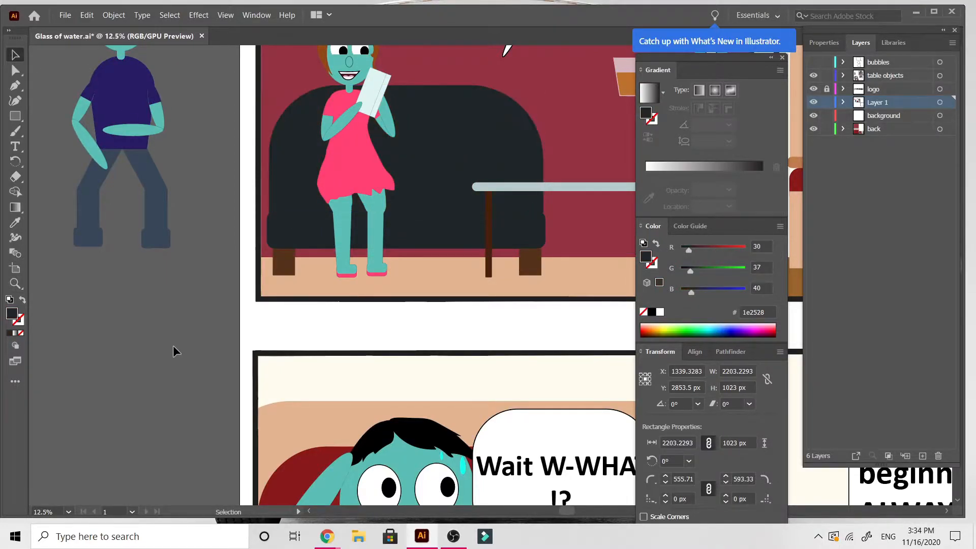
key(ctrl+minus)
key(ctrl+minus)
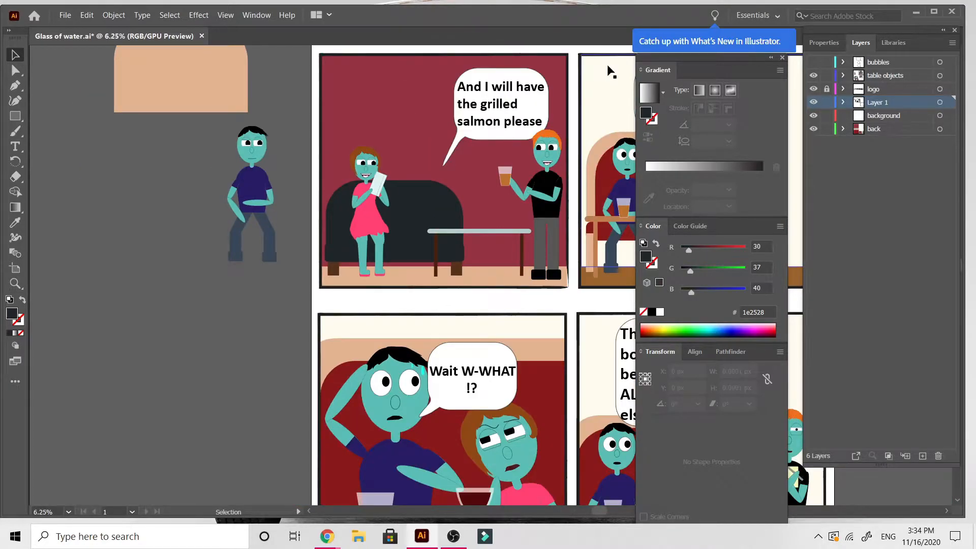
scroll(610, 71, right, 3)
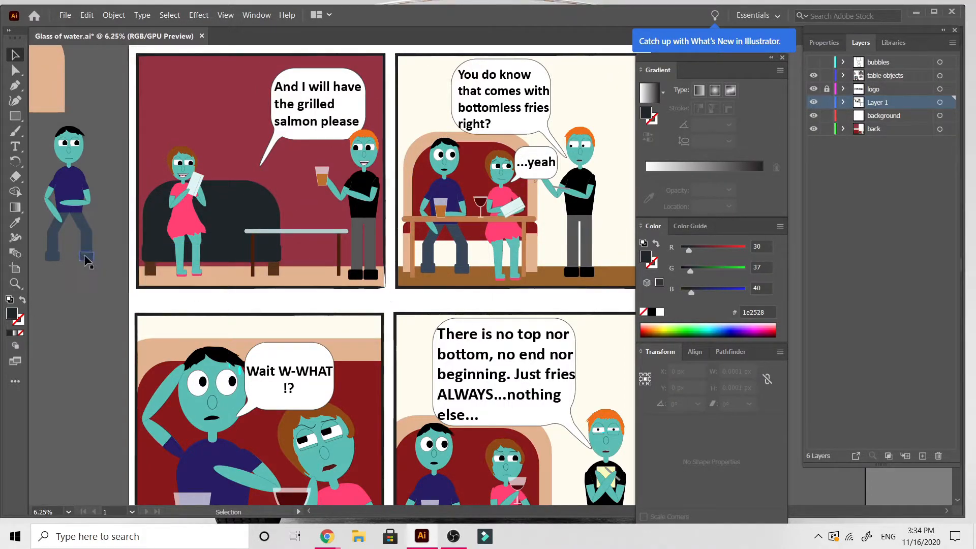
Step: Move the seated woman in the first panel slightly right and down in front of the sofa
key(ctrl+plus)
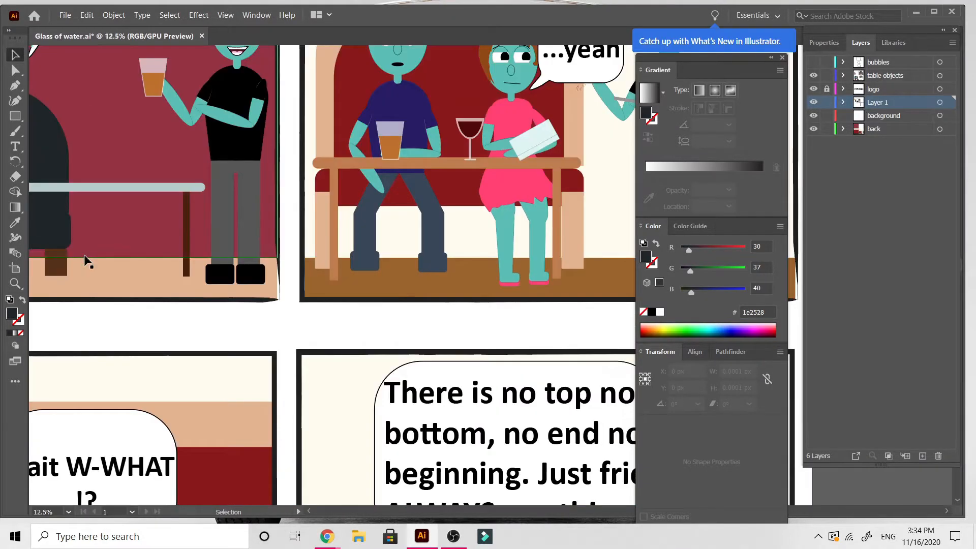
scroll(85, 261, up, 3)
scroll(87, 260, left, 5)
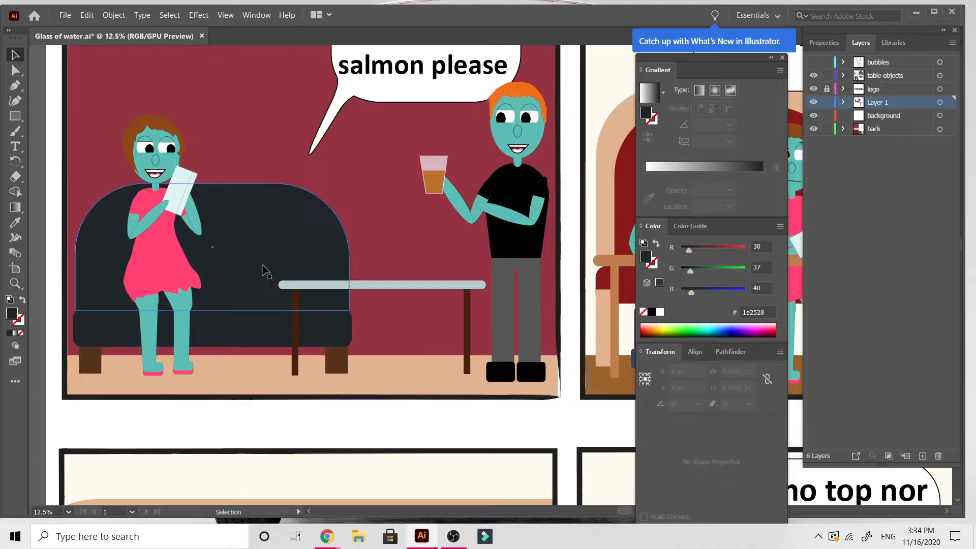
click(170, 253)
drag(170, 253, 187, 273)
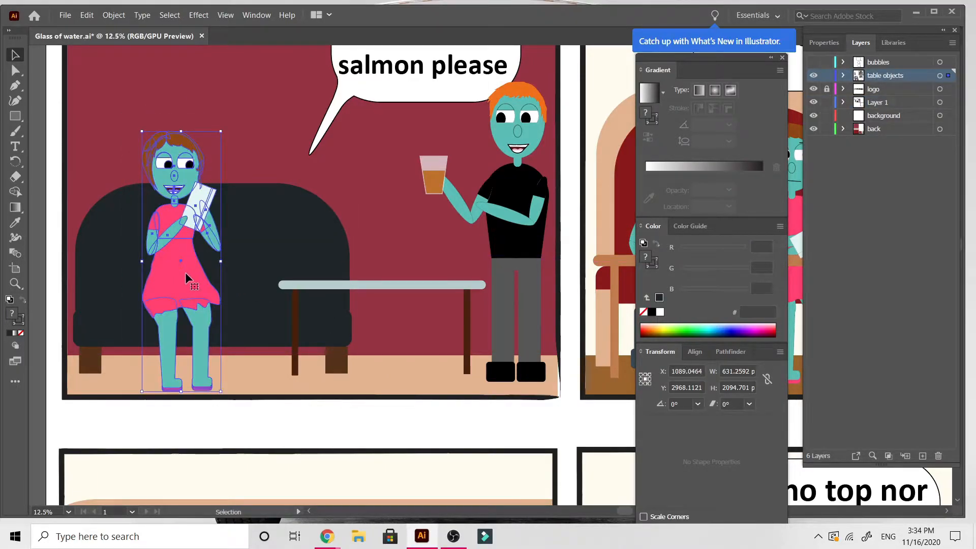
Step: Extend the sofa backrest upward to a height of 1141 px and deselect it
click(283, 225)
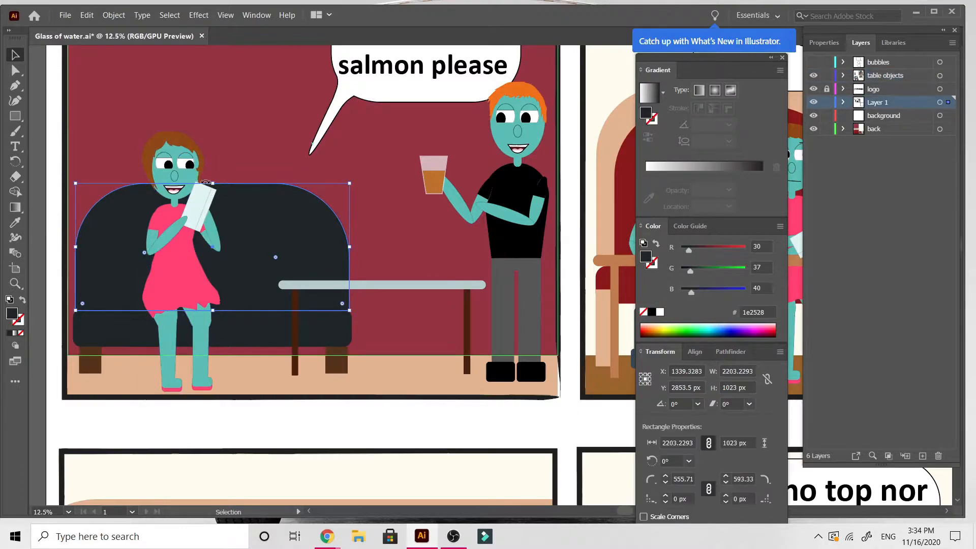
drag(213, 184, 214, 169)
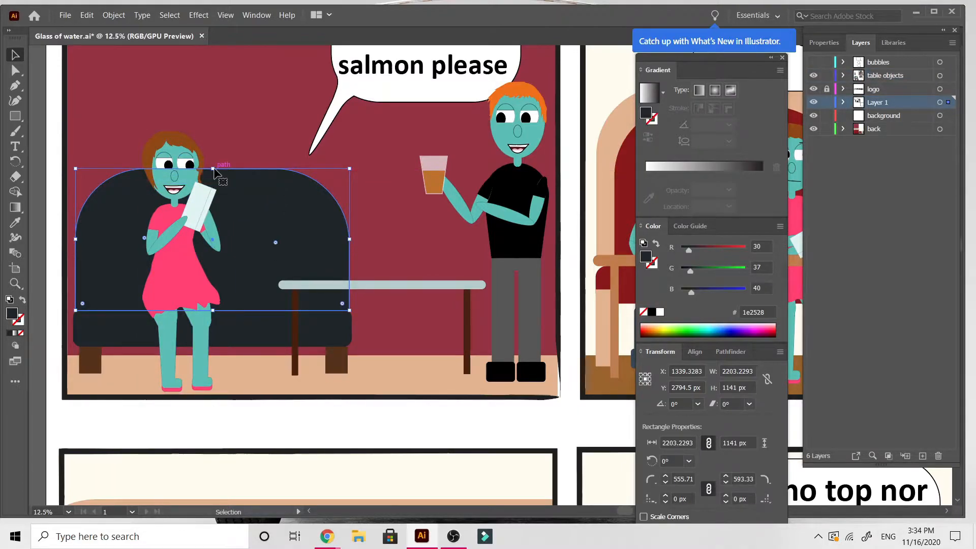
scroll(63, 441, left, 3)
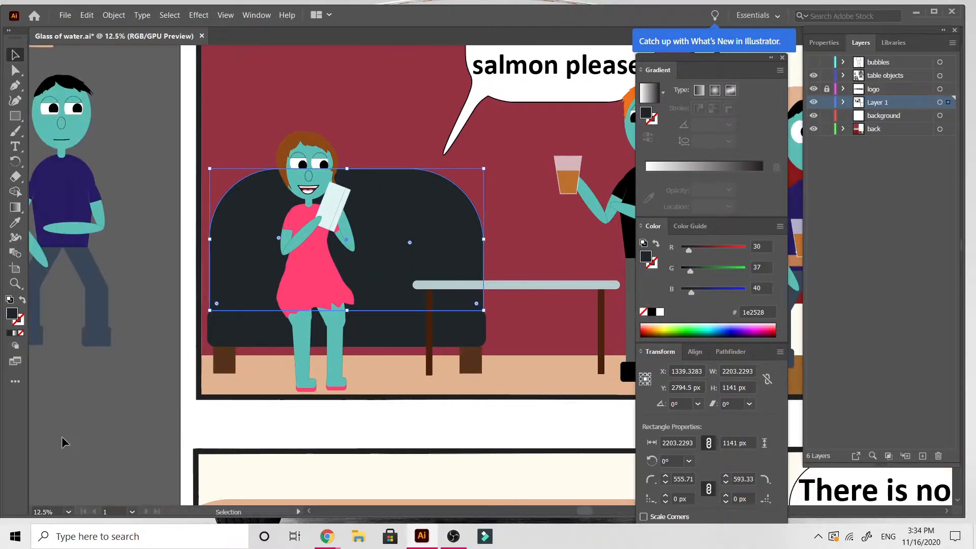
click(95, 423)
Step: Give the sofa backrest a white #ffffff stroke, keeping its dark fill
click(238, 291)
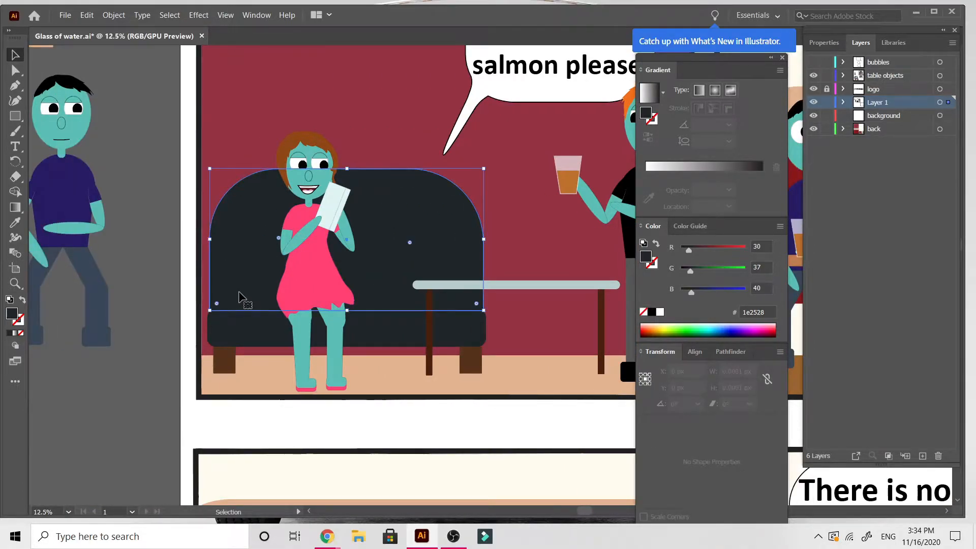
double_click(11, 320)
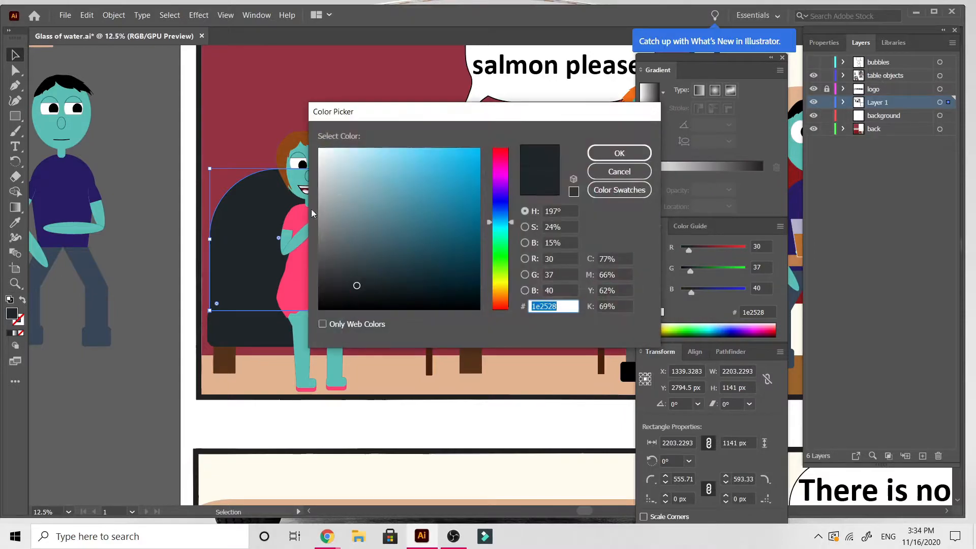
click(624, 169)
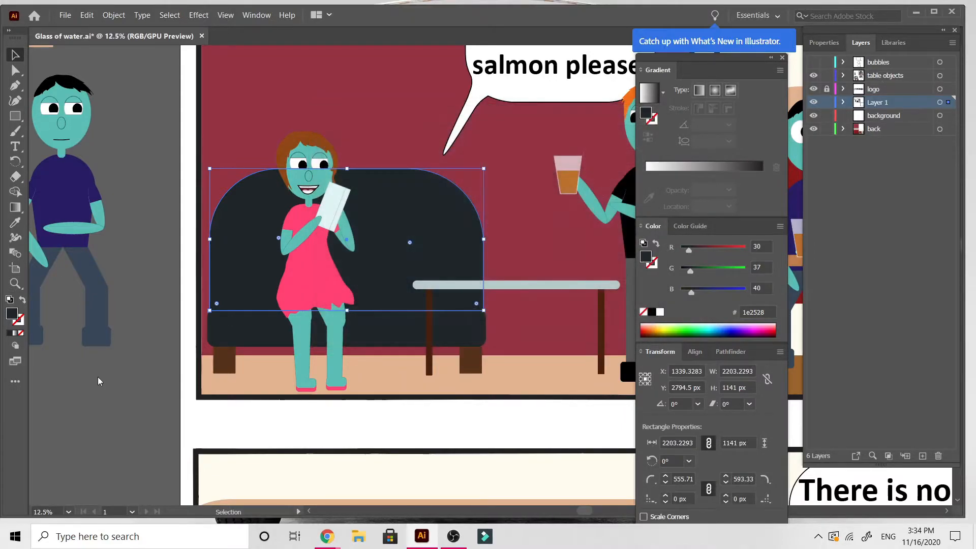
click(9, 333)
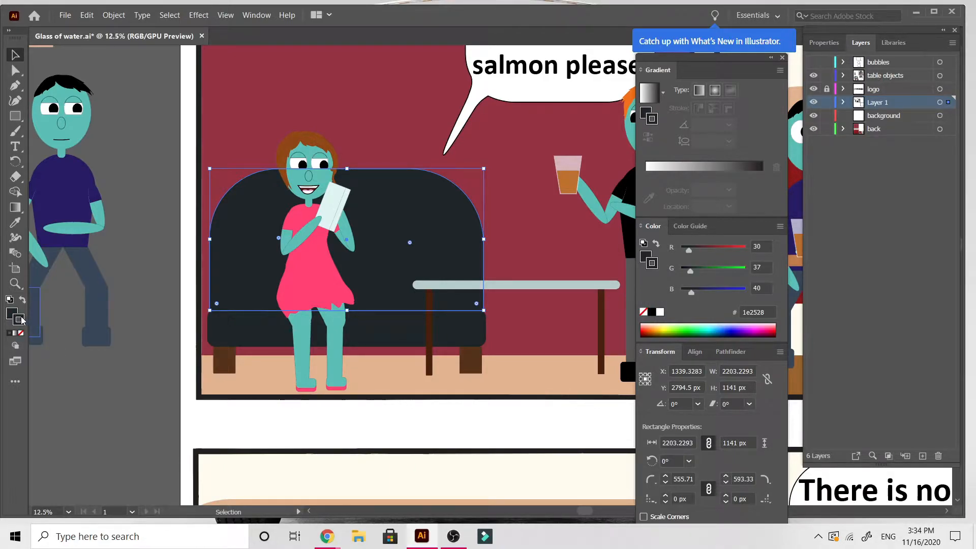
double_click(21, 319)
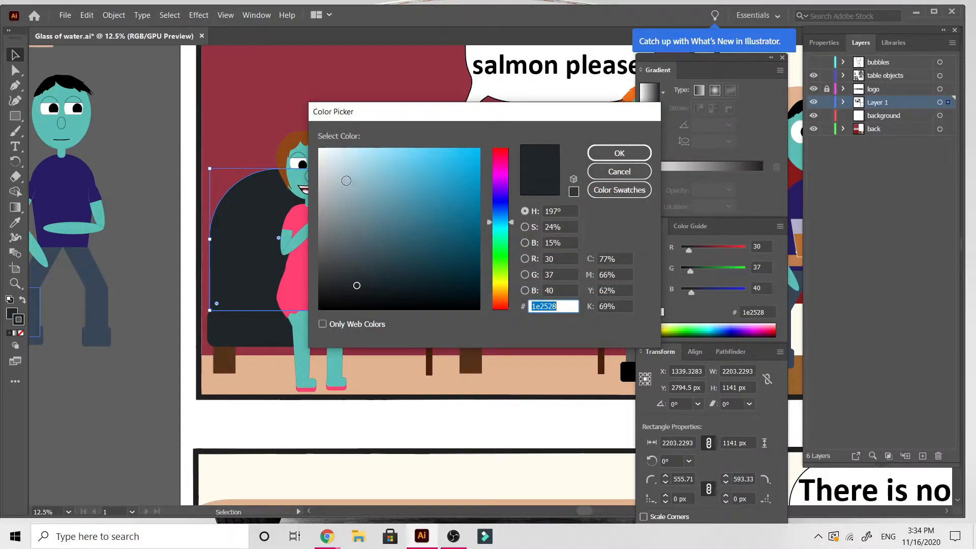
drag(341, 180, 326, 152)
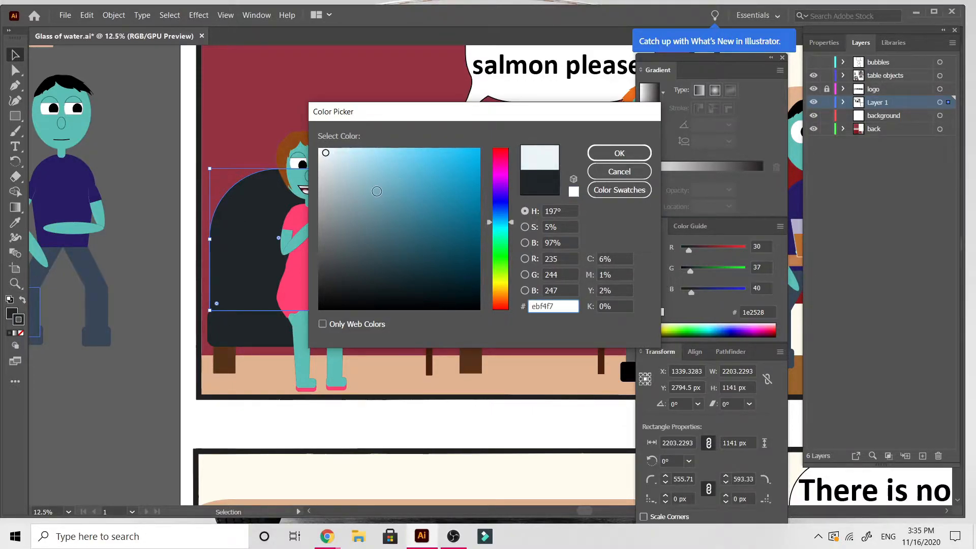
drag(324, 162, 318, 151)
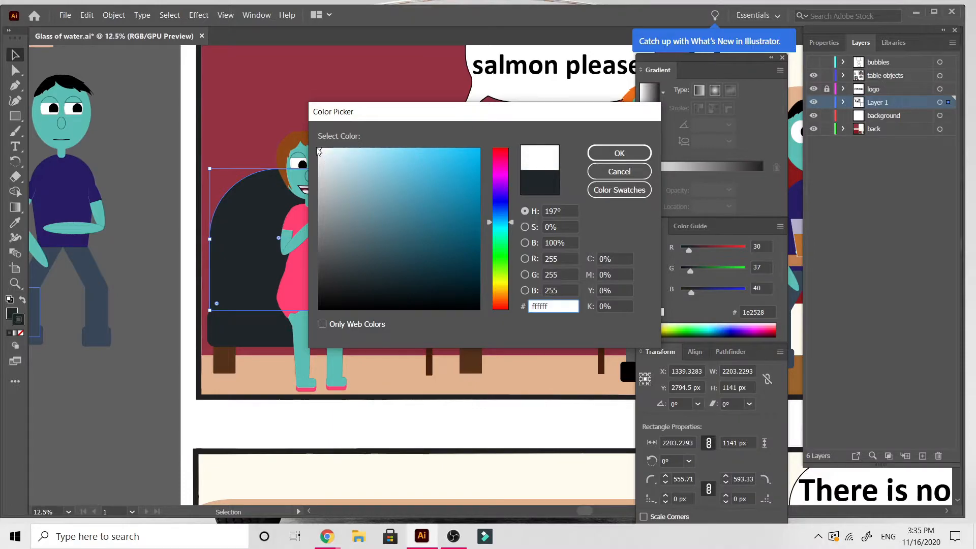
click(624, 156)
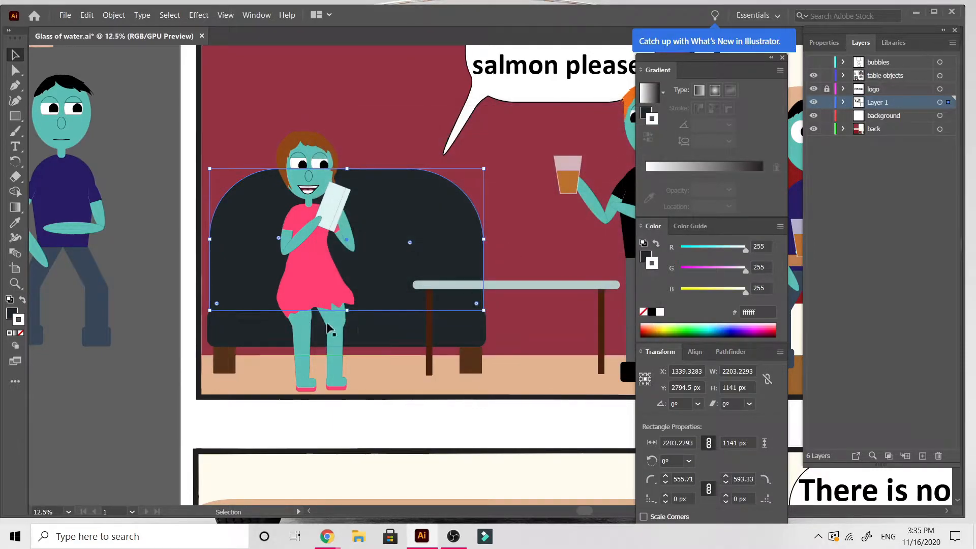
Step: Set the backrest's stroke weight to 6 pt and deselect it
click(826, 45)
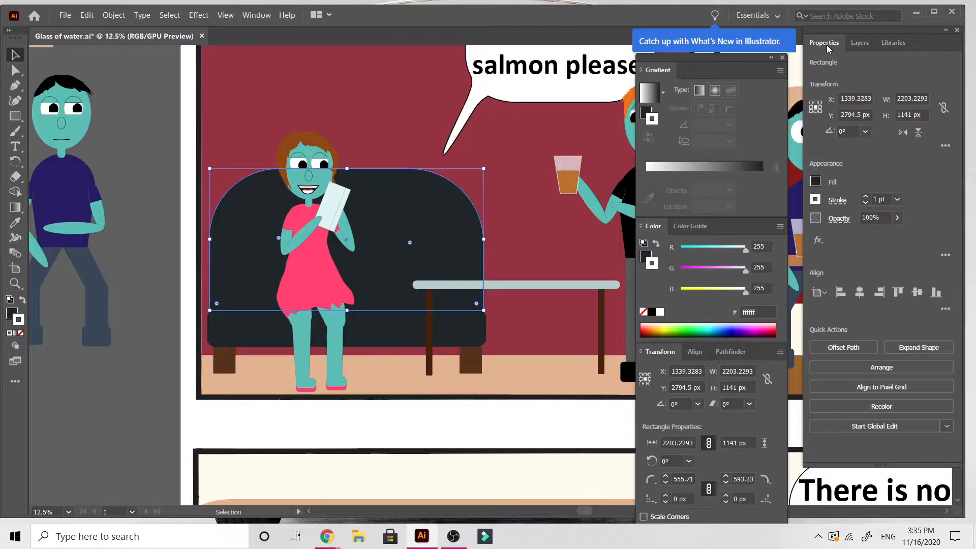
click(897, 200)
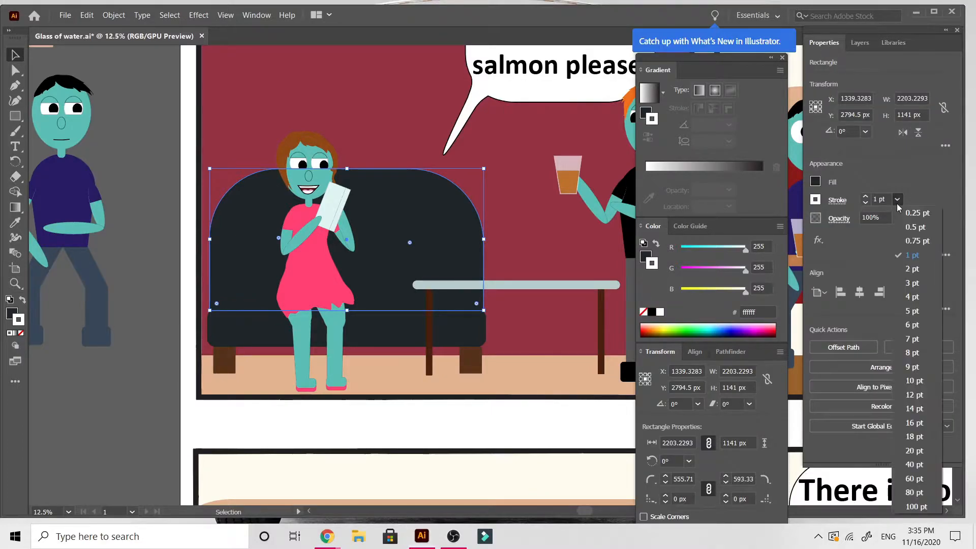
click(912, 325)
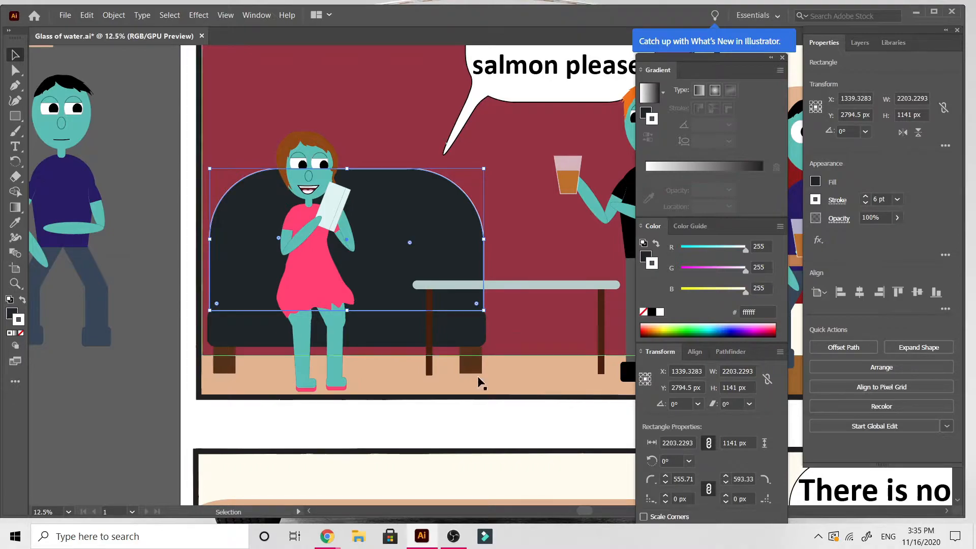
click(112, 420)
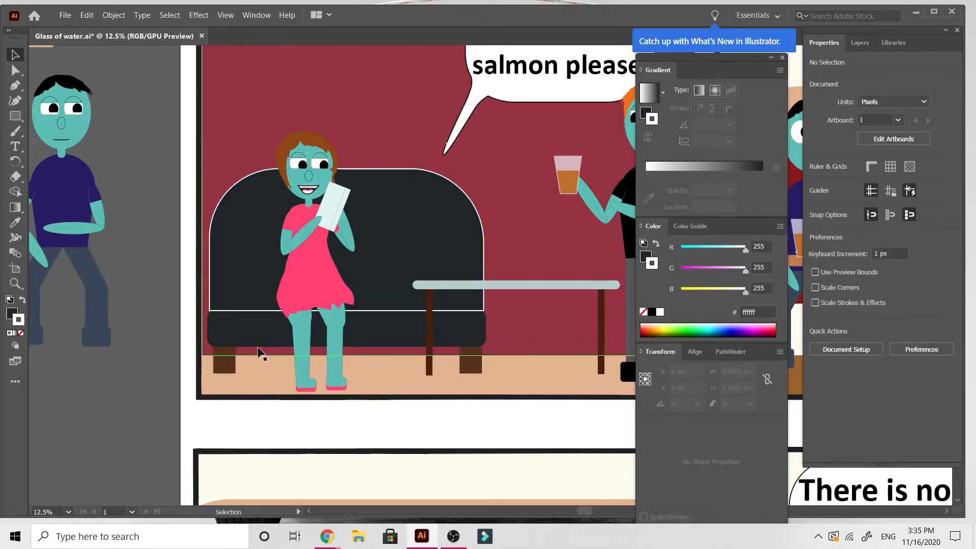
Step: Copy the backrest's white 6 pt outline onto the sofa seat with the Eyedropper, and deselect it
click(242, 330)
click(15, 222)
click(226, 227)
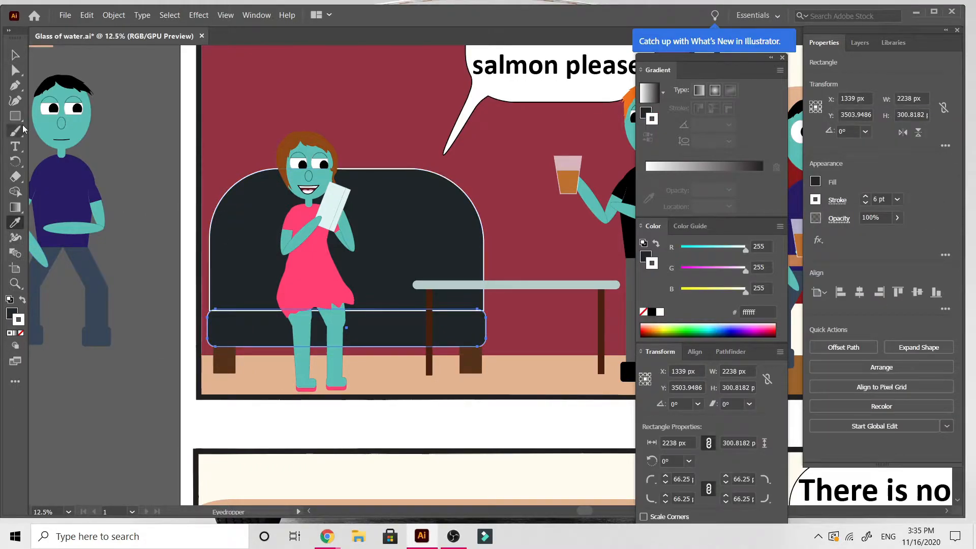
click(17, 55)
click(128, 100)
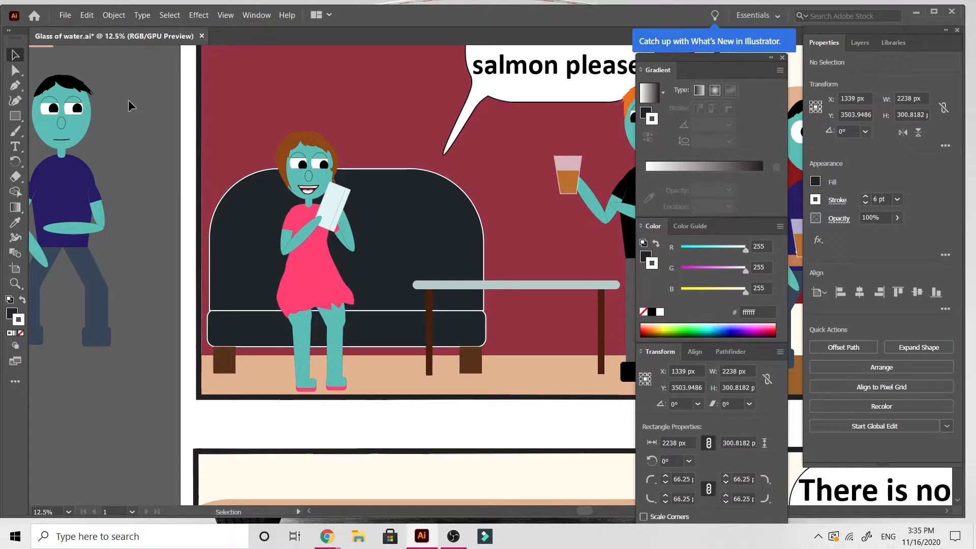
Step: Thin the backrest's white outline to 3 pt and deselect it
key(ctrl+minus)
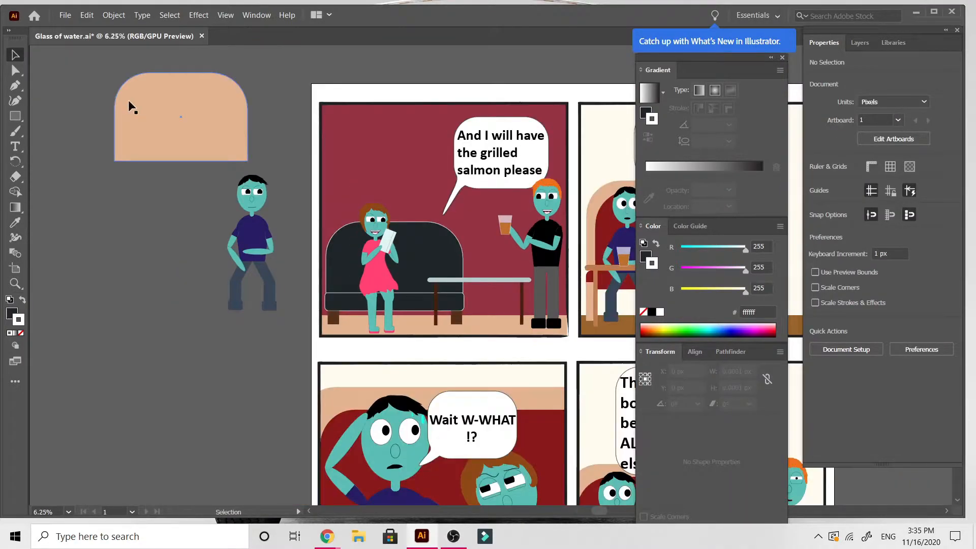
key(ctrl+plus)
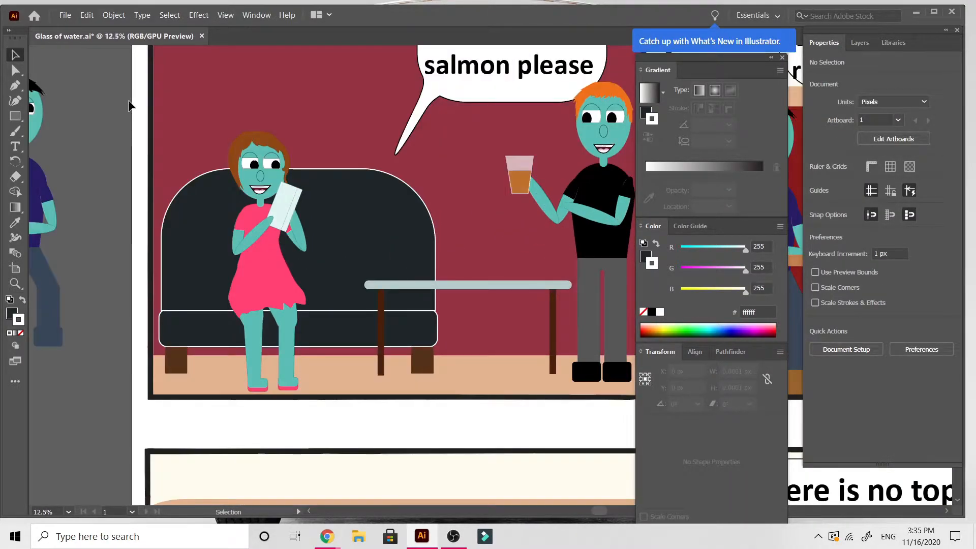
click(196, 266)
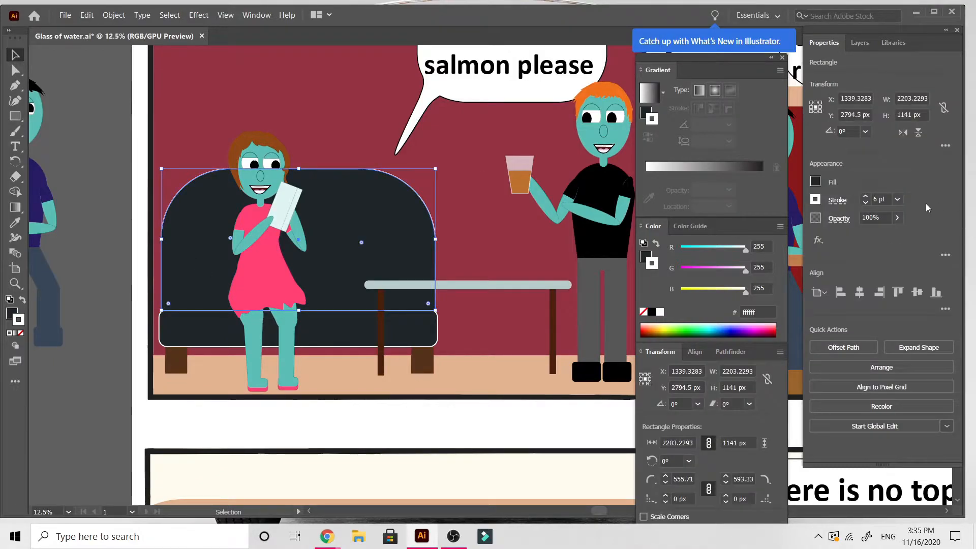
click(896, 199)
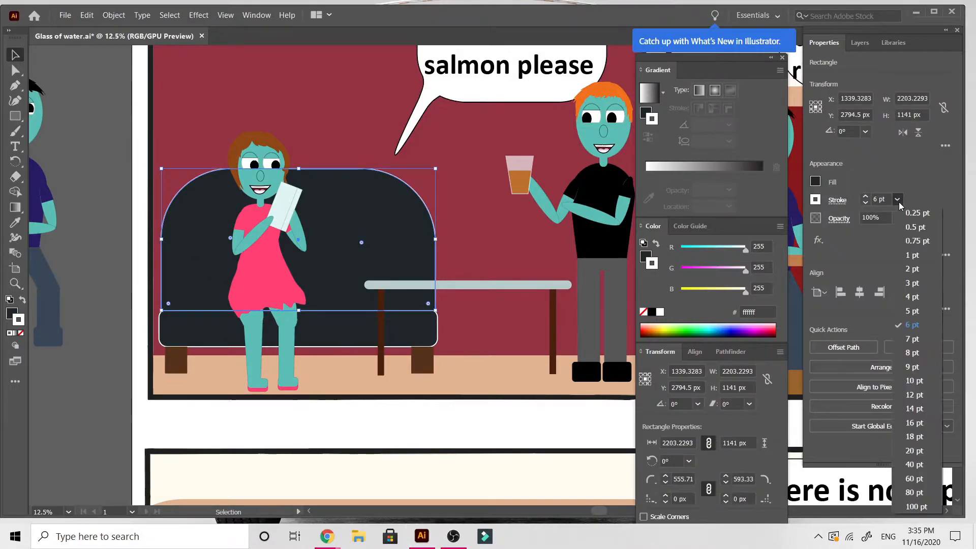
click(915, 282)
click(95, 443)
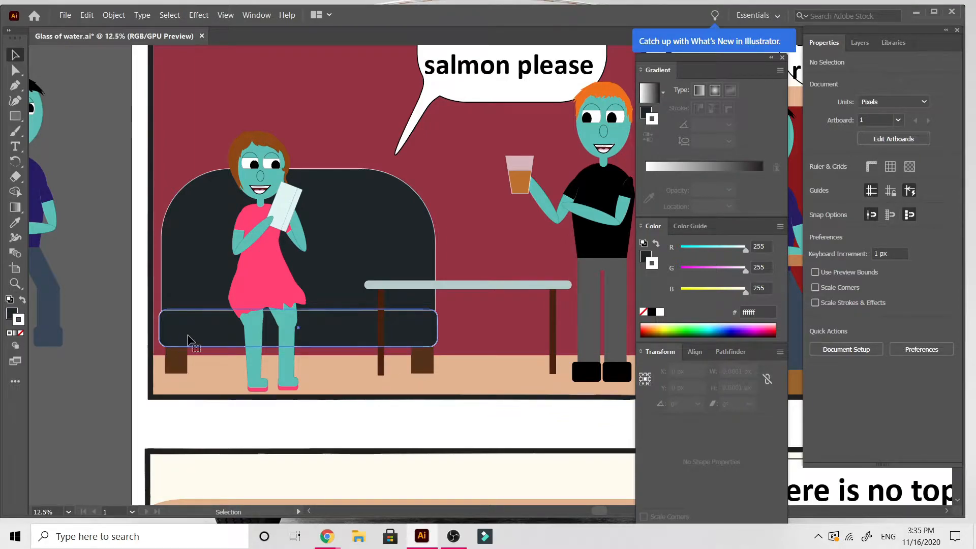
Step: Match the sofa seat to the backrest's 3 pt white outline with the Eyedropper, and deselect it
click(185, 336)
click(15, 222)
click(185, 216)
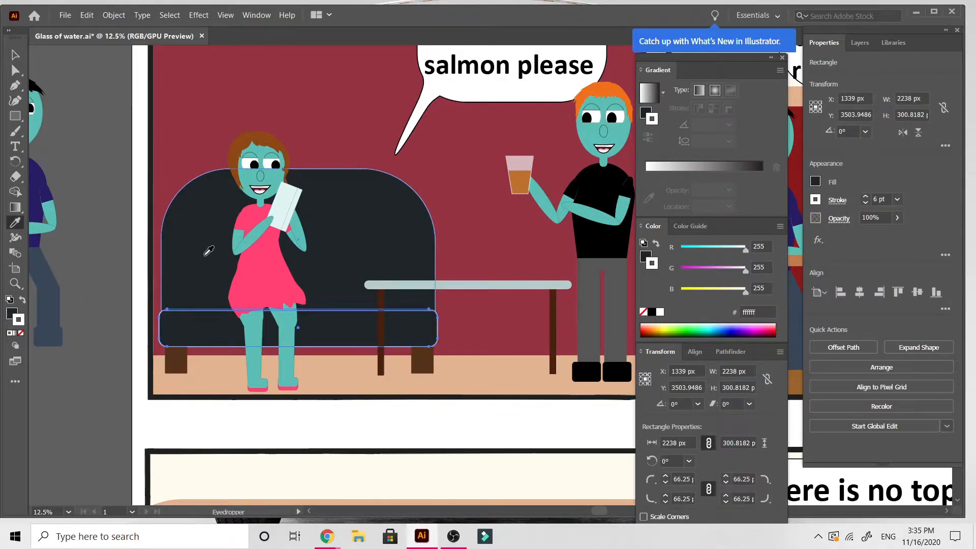
click(15, 57)
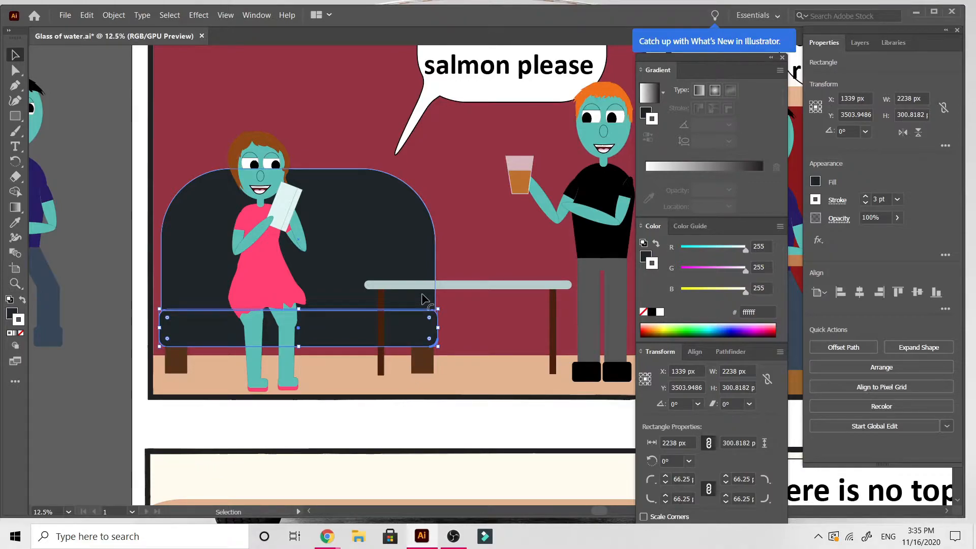
key(ctrl+minus)
scroll(423, 296, right, 3)
click(111, 400)
Step: Isolate the woman's group in the first panel and delete both pieces of the menu card she holds
scroll(112, 400, right, 3)
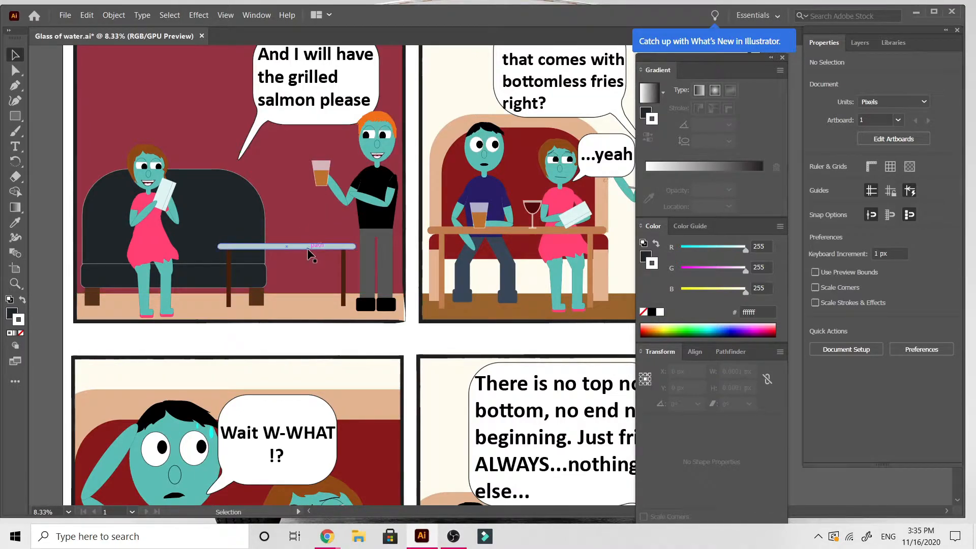
key(ctrl+plus)
key(ctrl+plus)
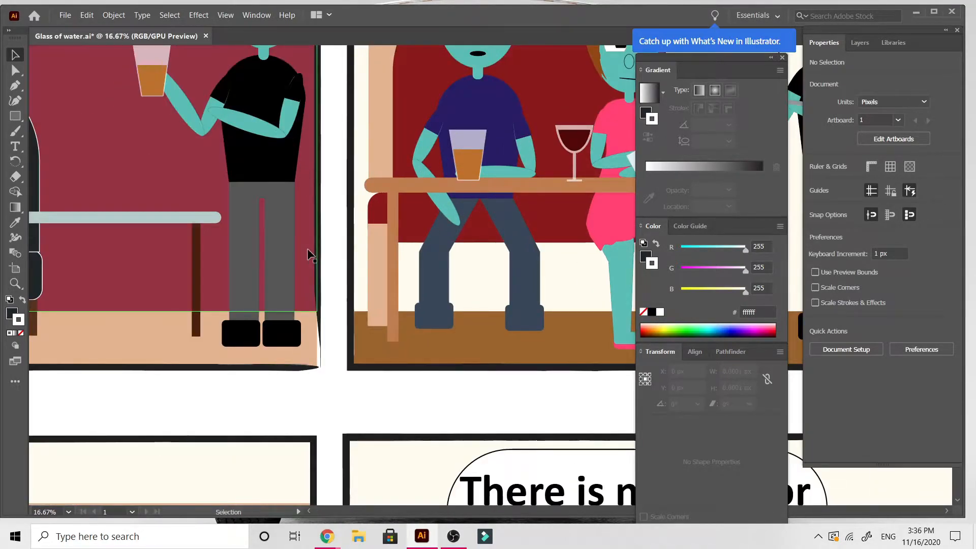
scroll(308, 250, left, 4)
scroll(308, 249, up, 3)
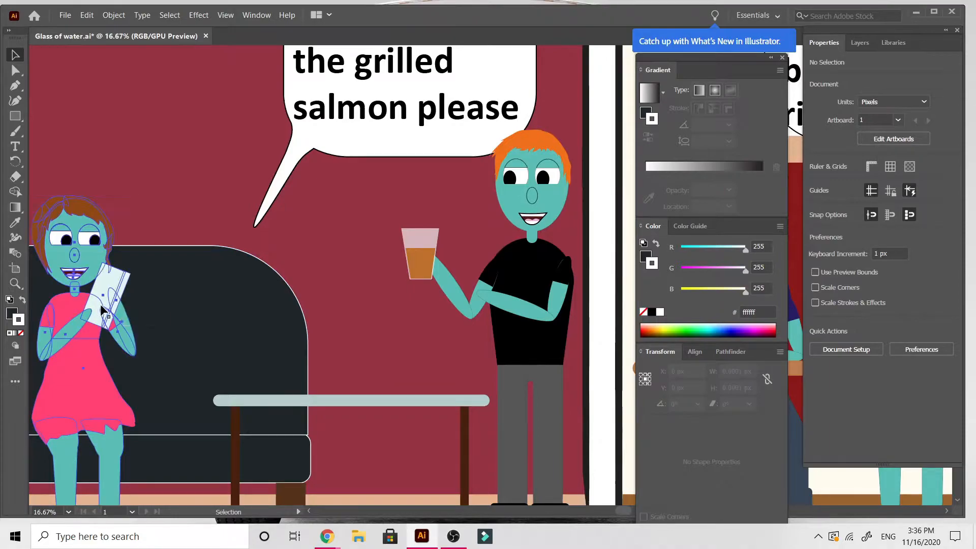
double_click(103, 290)
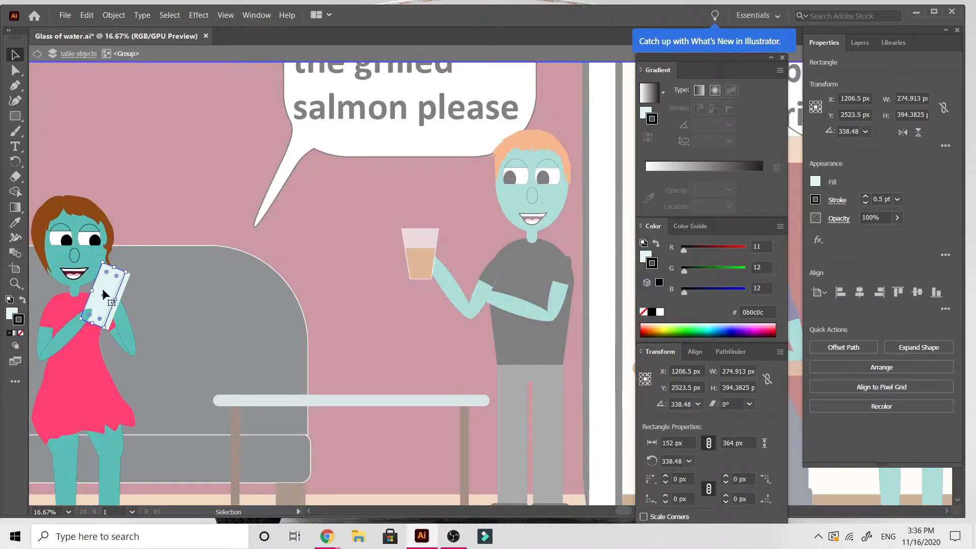
key(Delete)
click(115, 298)
key(Delete)
Step: Rotate the woman's forearm lying across her chest to about 34.73° so it slants downward over the dress
scroll(115, 298, down, 5)
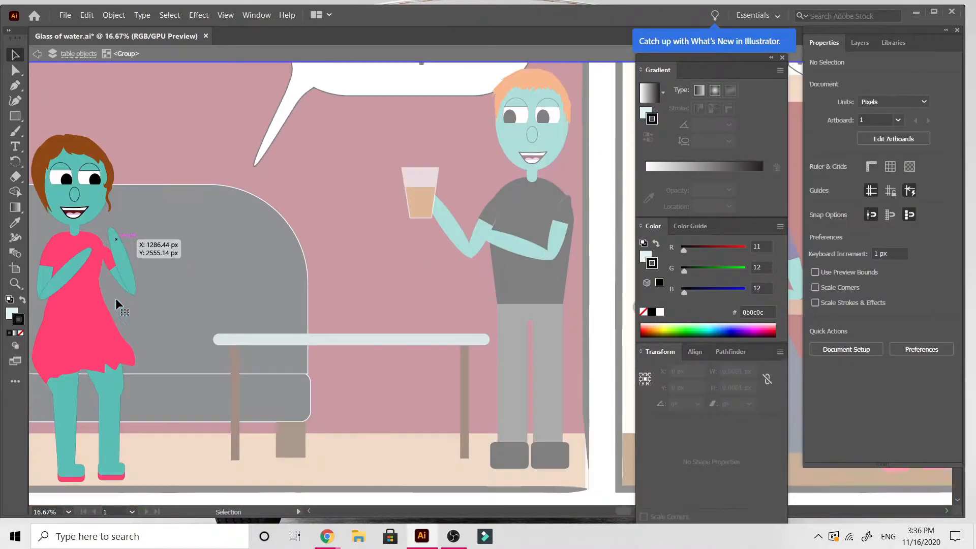
scroll(115, 298, left, 4)
scroll(115, 297, up, 4)
scroll(115, 298, down, 5)
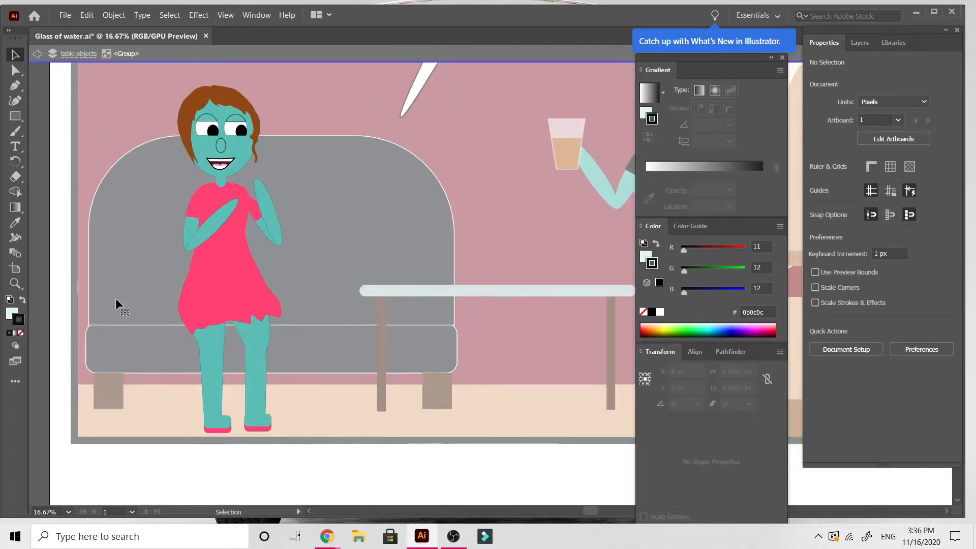
click(213, 164)
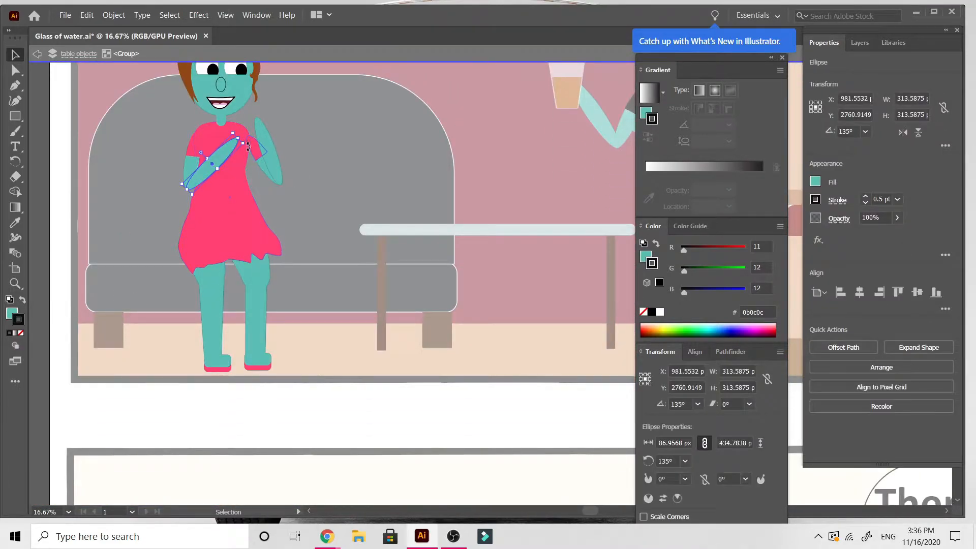
drag(264, 164, 239, 214)
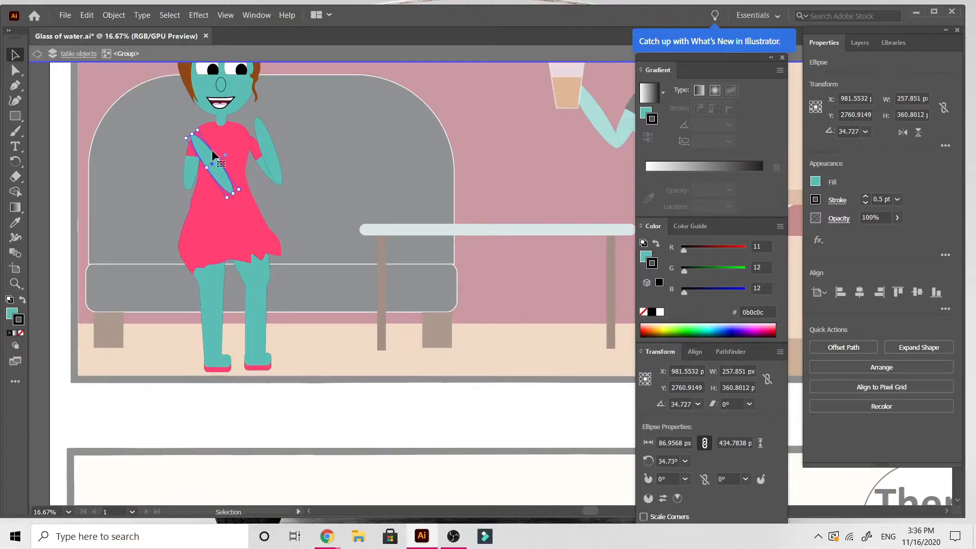
Step: Lower the woman's slanted forearm to its elbow, then rotate her table-side forearm to 330° and join it to its elbow
drag(212, 169, 204, 215)
click(278, 166)
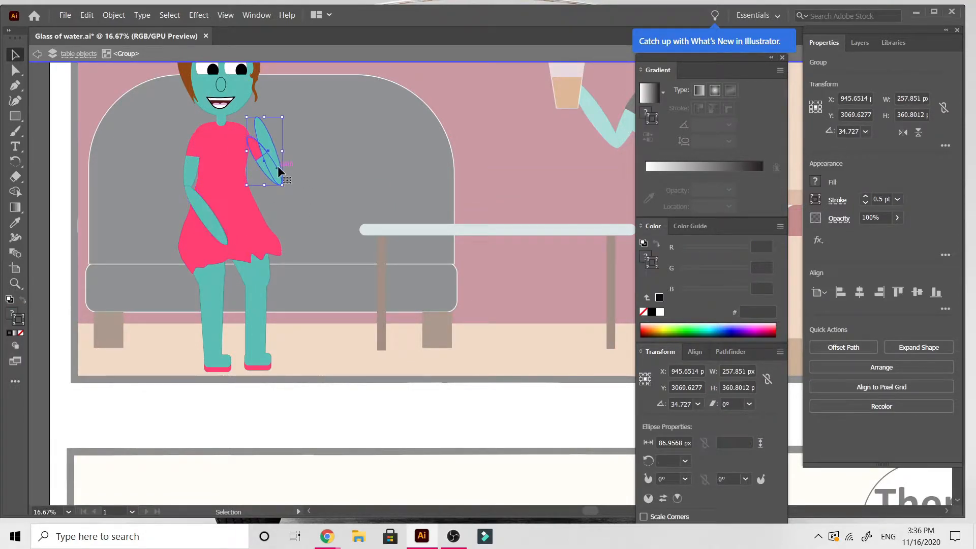
double_click(268, 145)
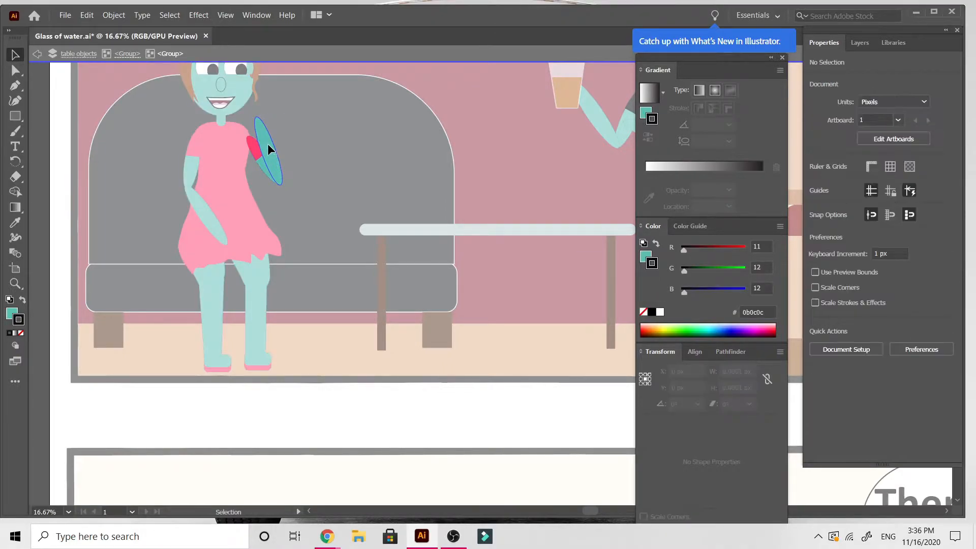
click(268, 144)
drag(293, 188, 305, 105)
drag(270, 154, 251, 258)
drag(287, 218, 255, 216)
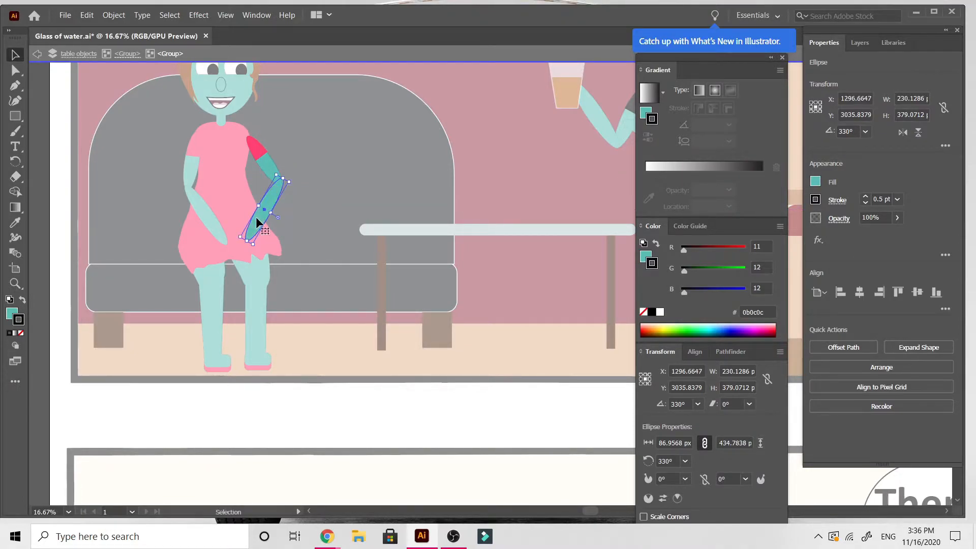
Step: Nudge the woman's table-side forearm into line with its elbow and exit isolation
key(ctrl+equal)
key(ctrl+equal)
key(ctrl+equal)
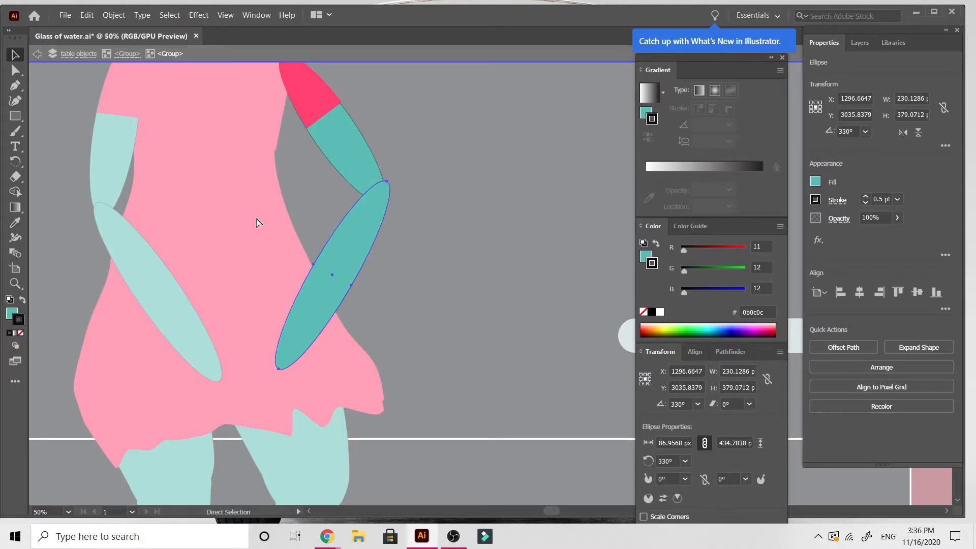
key(ctrl+equal)
drag(525, 196, 520, 201)
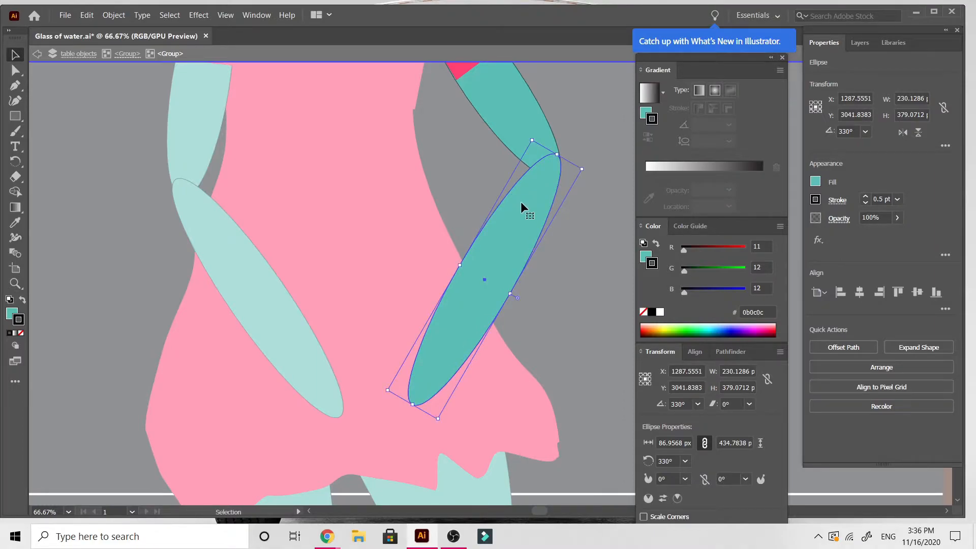
key(a)
key(ctrl+minus)
key(ctrl+minus)
key(ctrl+minus)
key(ctrl+minus)
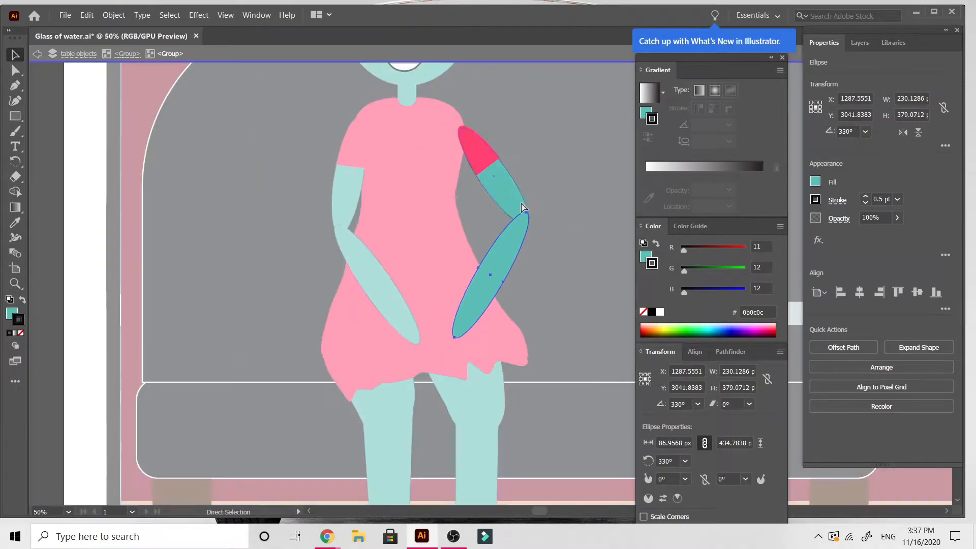
key(v)
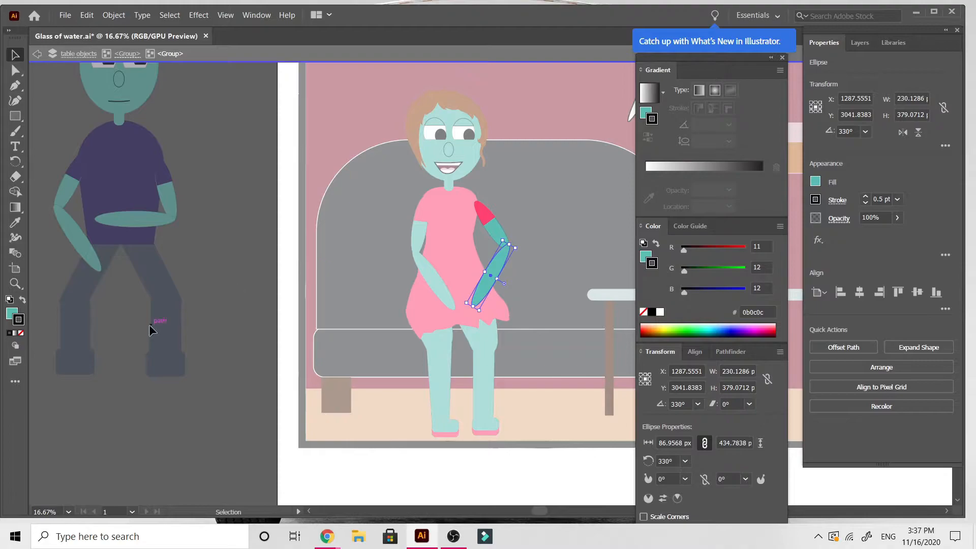
double_click(232, 338)
Step: Isolate the woman's group and shift her whole table-side arm slightly up and inward against the shoulder
scroll(232, 338, right, 5)
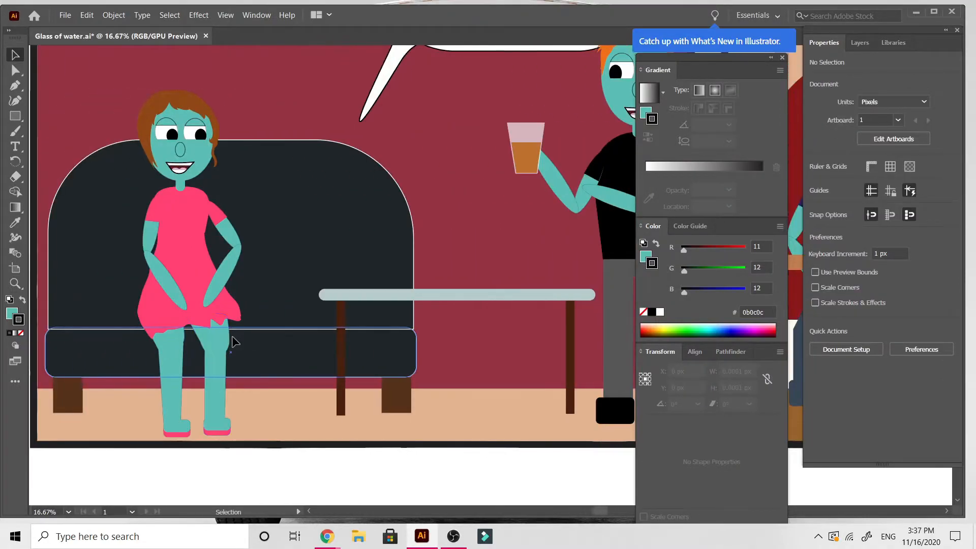
click(214, 219)
double_click(214, 219)
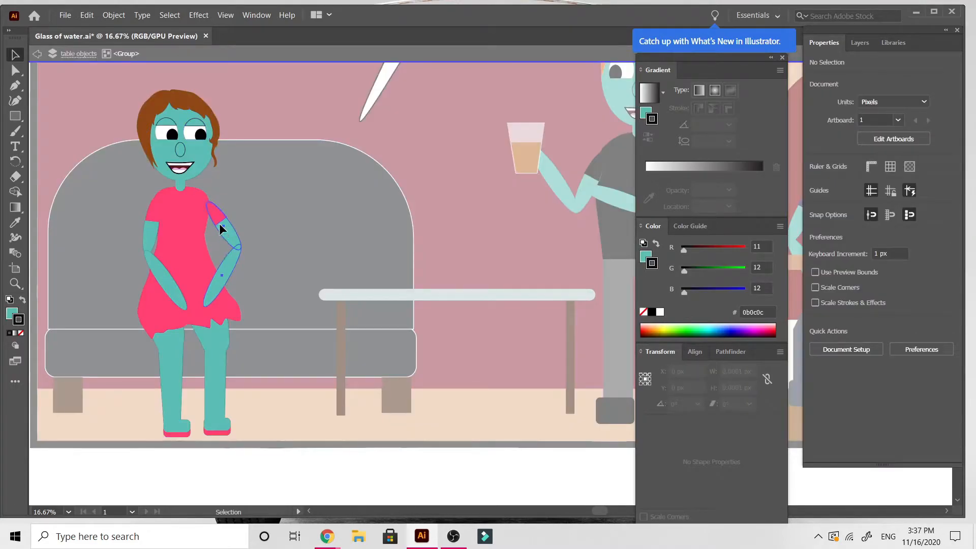
click(218, 223)
drag(228, 227, 223, 221)
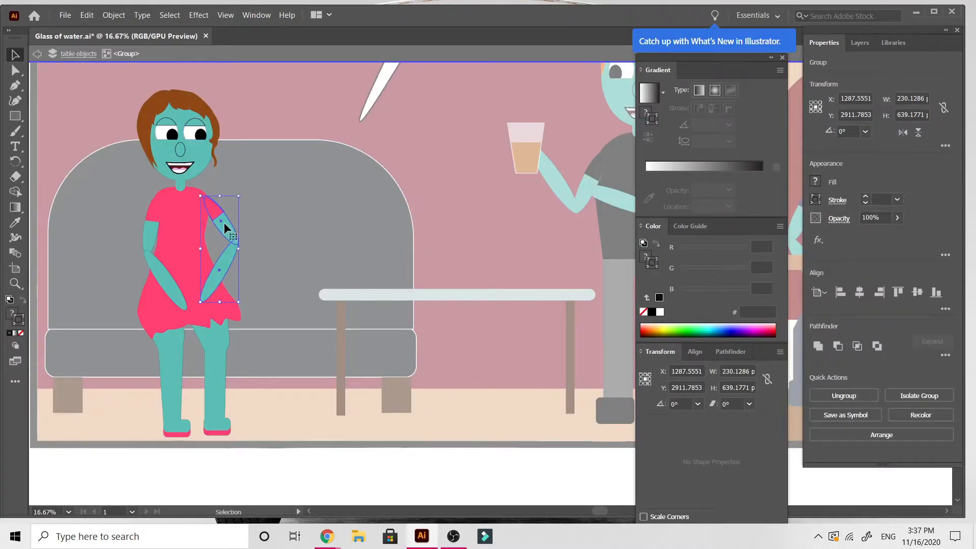
Step: Rotate the table-side forearm to 340.8°, realign it with the elbow and exit isolation
double_click(224, 275)
click(226, 270)
drag(219, 309, 219, 295)
drag(226, 259, 228, 258)
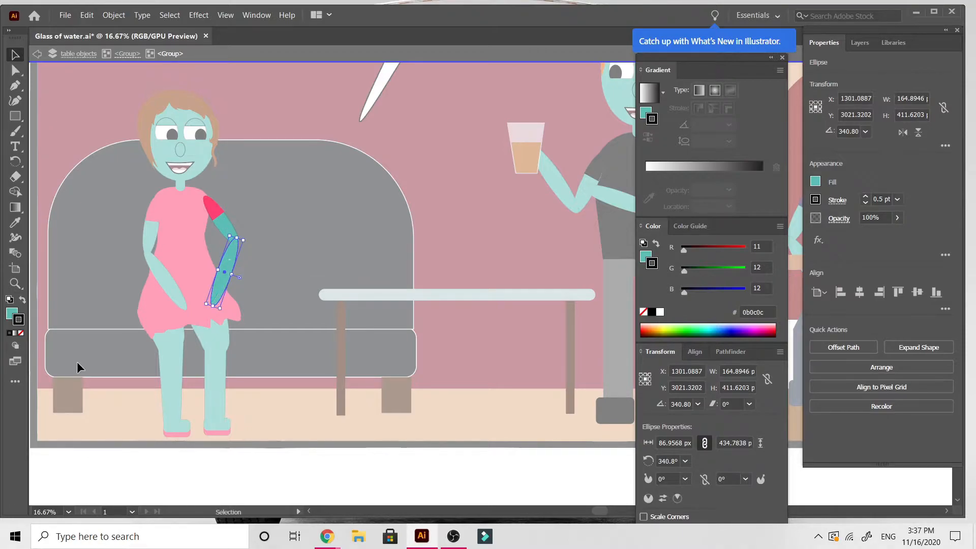
double_click(109, 413)
Step: Isolate the standing man's group in the first panel and recolor the drink in his glass to blue 75afc6
scroll(109, 413, up, 5)
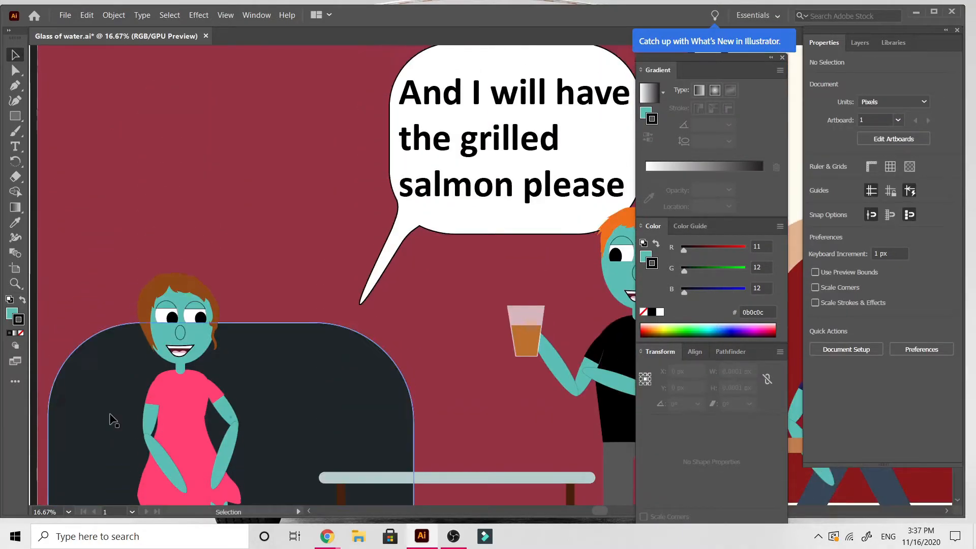
key(ctrl+minus)
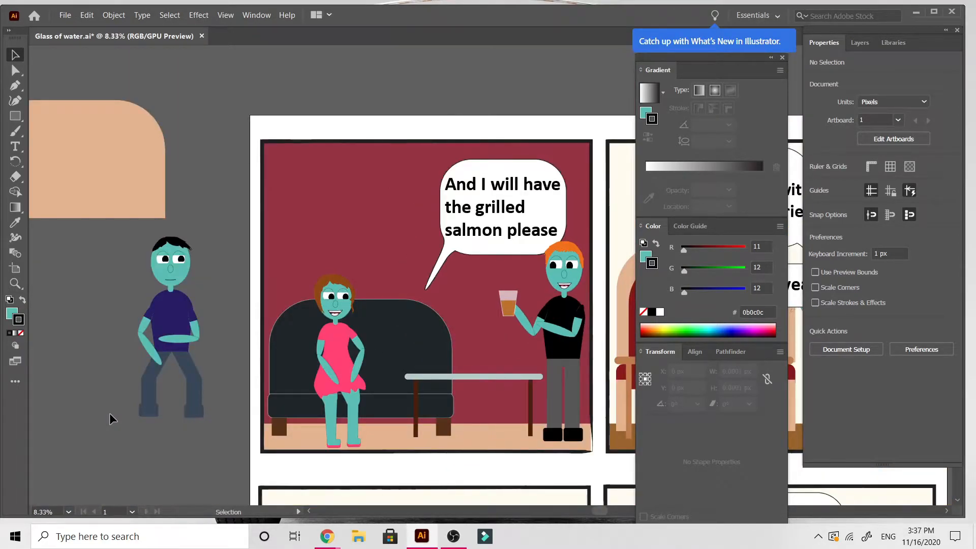
scroll(109, 413, right, 5)
scroll(109, 412, left, 4)
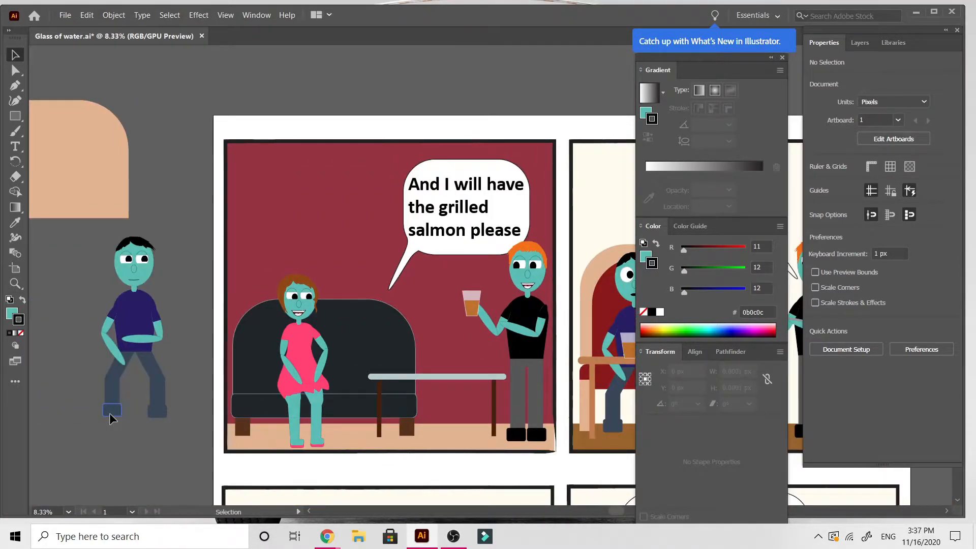
key(ctrl+plus)
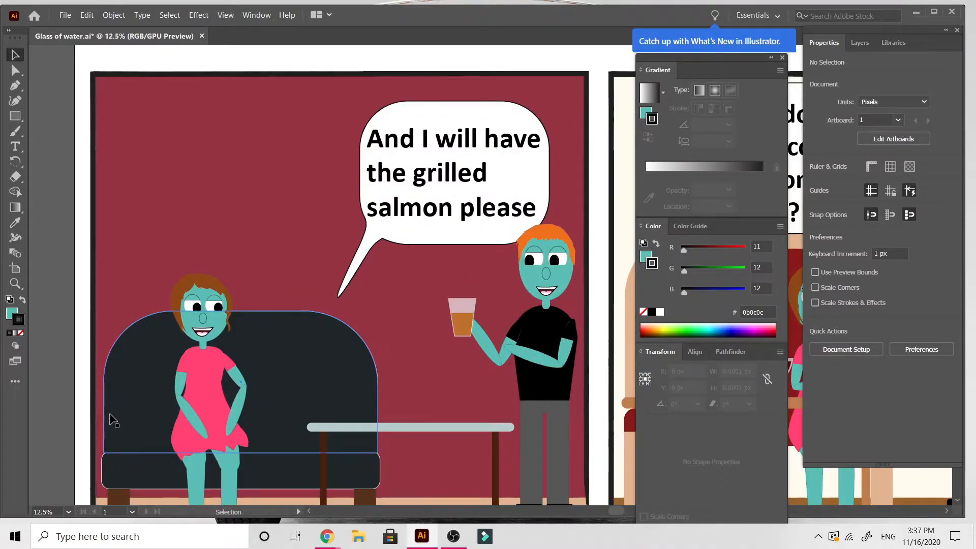
scroll(112, 419, down, 3)
scroll(110, 416, up, 3)
click(459, 318)
double_click(459, 318)
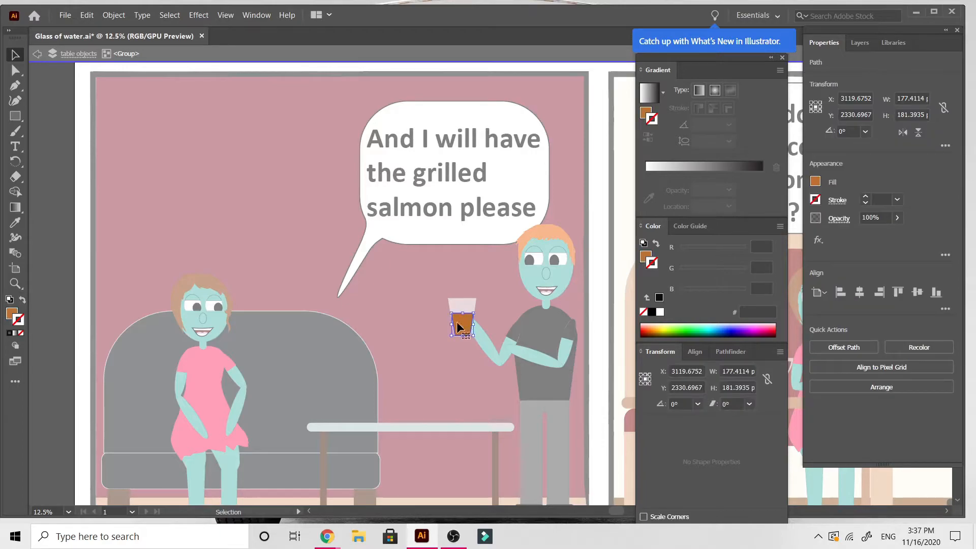
double_click(10, 312)
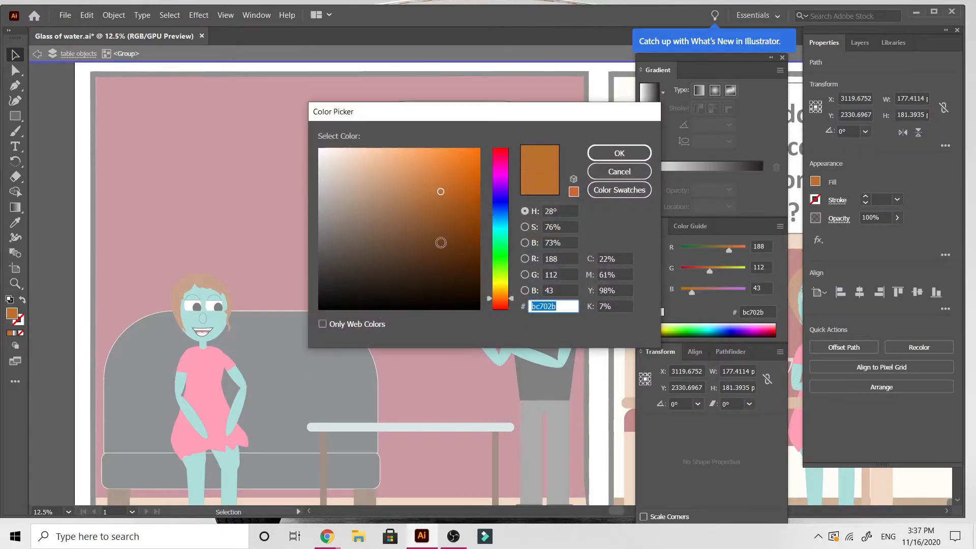
click(503, 236)
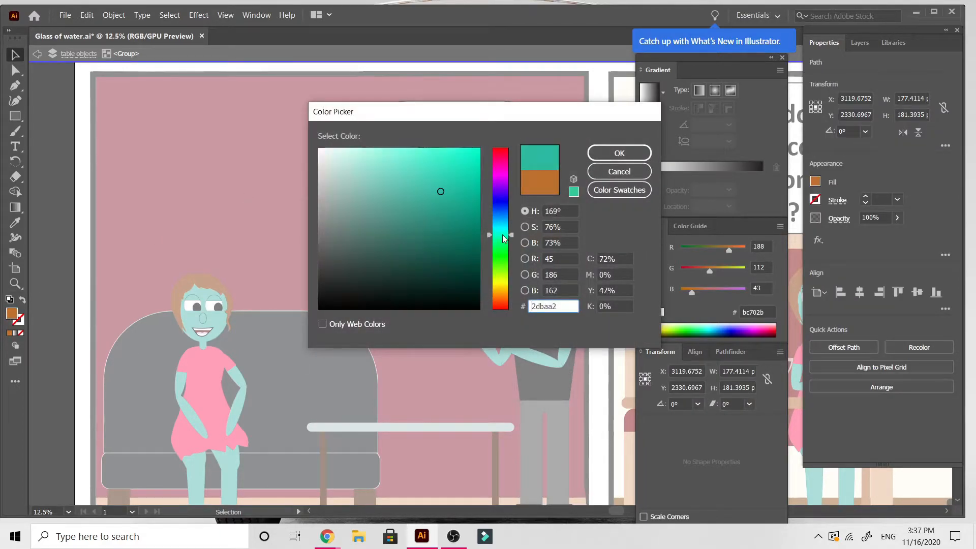
drag(388, 205, 384, 184)
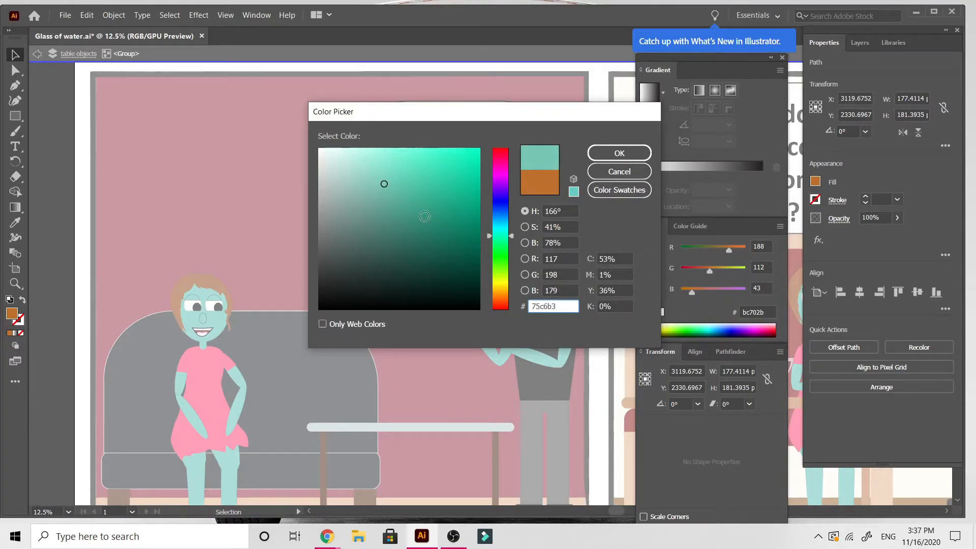
drag(506, 227, 503, 221)
click(602, 154)
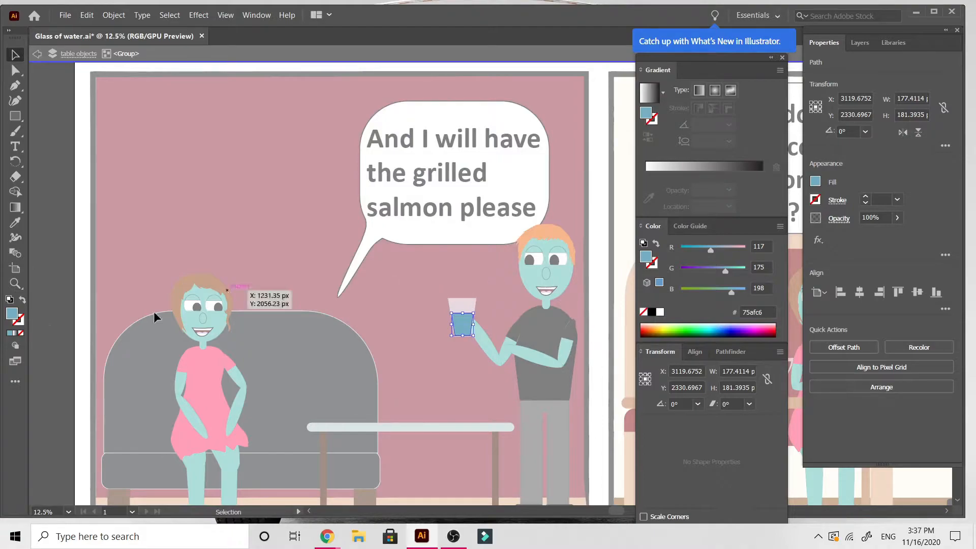
Step: Lighten the drink's fill to pale blue bde4ef and exit isolation
double_click(11, 313)
drag(371, 172, 351, 157)
click(613, 151)
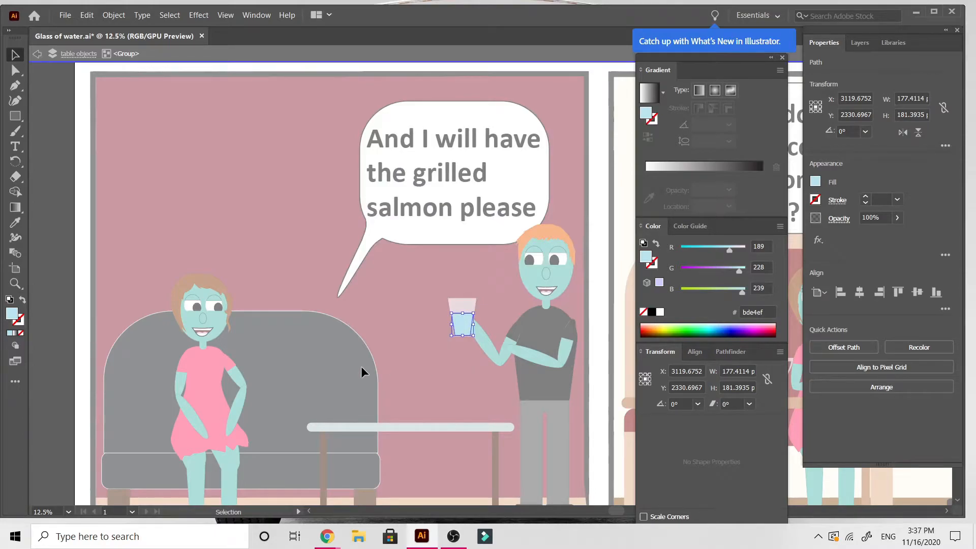
double_click(62, 123)
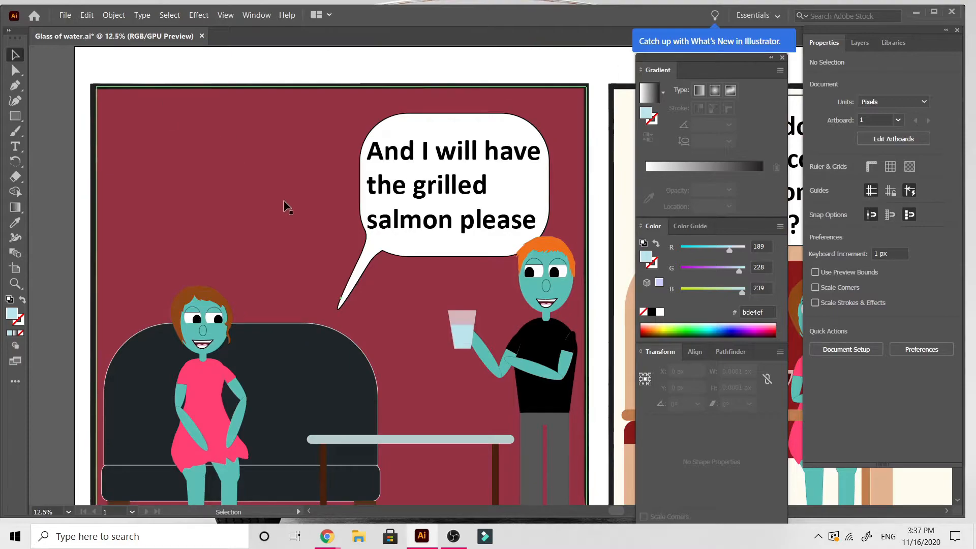
Step: Review the first panel's figures, table and speech bubble alongside the neighbouring panel
scroll(341, 276, down, 2)
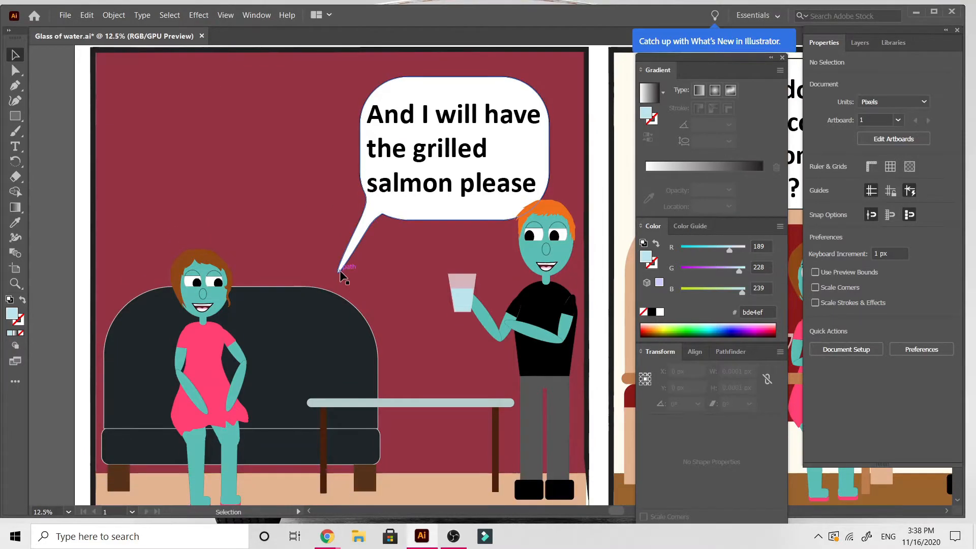
scroll(341, 276, down, 1)
scroll(340, 276, right, 4)
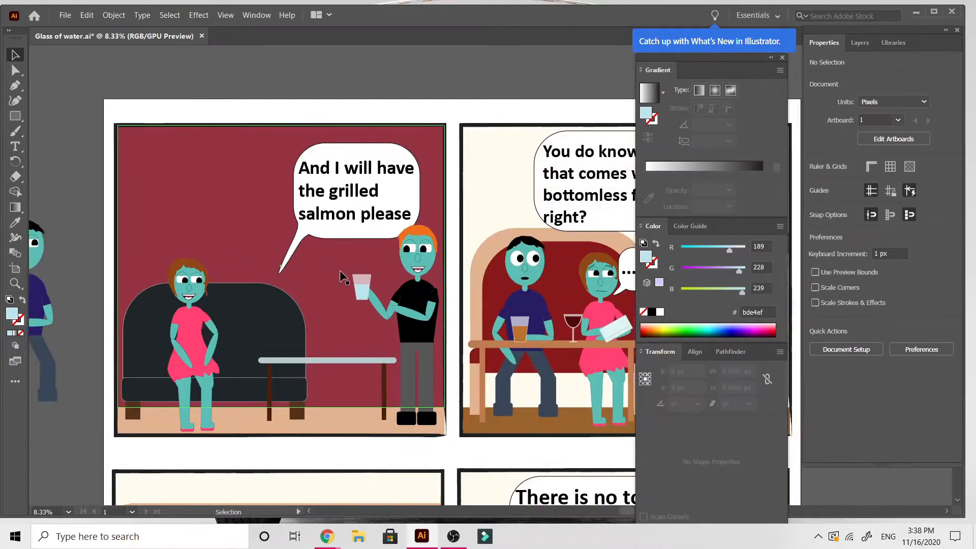
scroll(341, 276, up, 1)
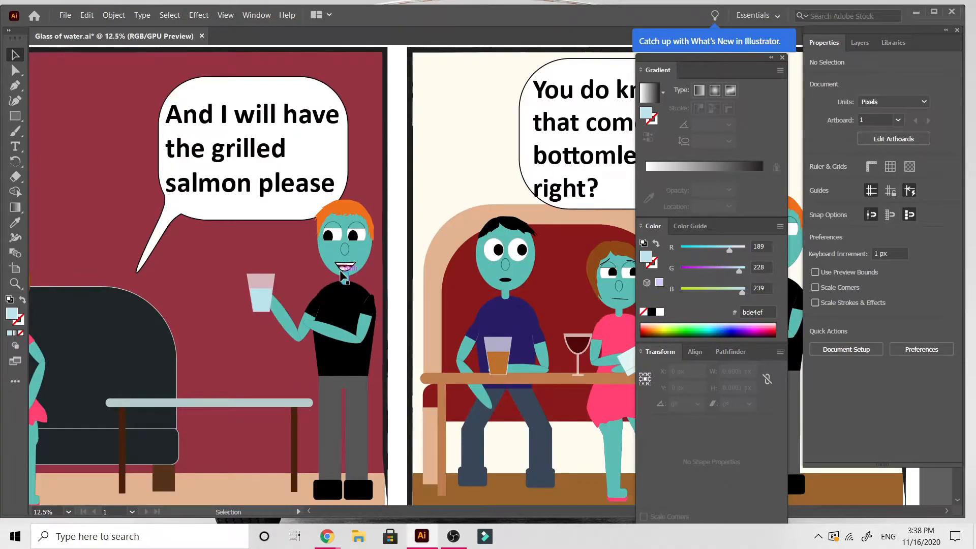
scroll(341, 276, down, 5)
scroll(341, 276, left, 4)
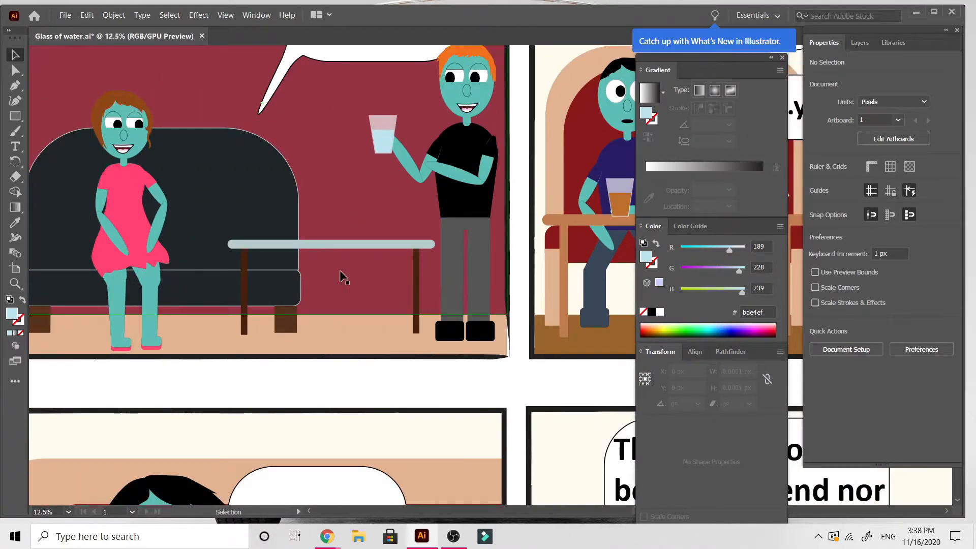
scroll(341, 274, up, 2)
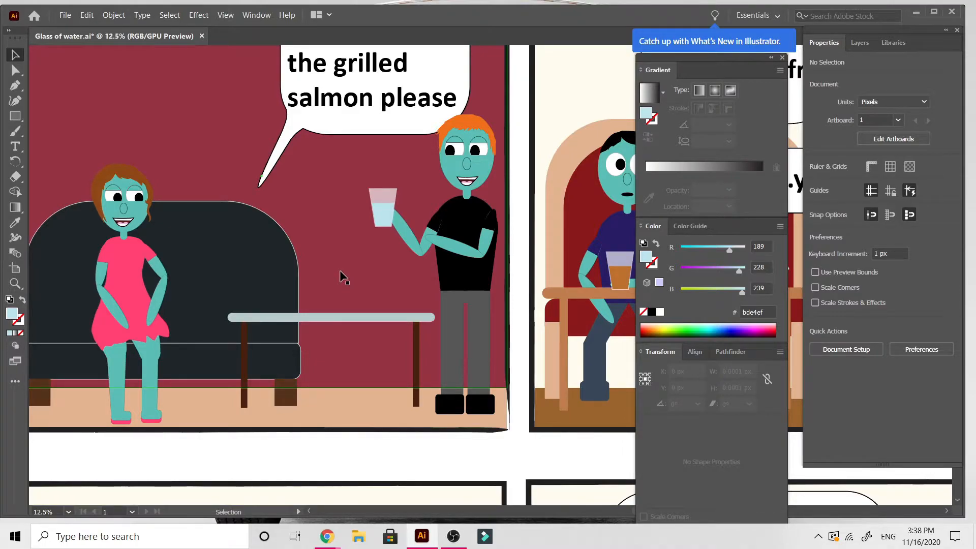
scroll(341, 277, up, 4)
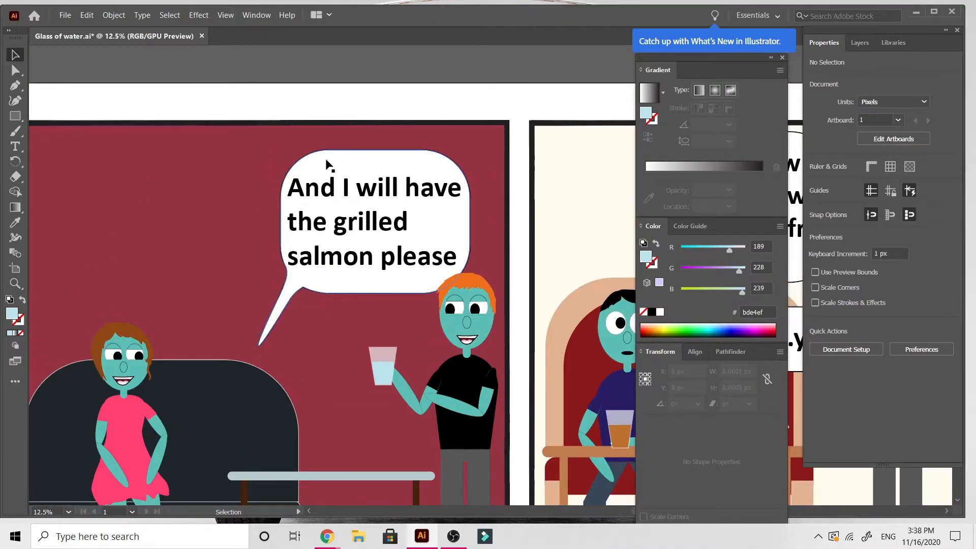
Step: Isolate the first panel's speech bubble shape, reflect it across the vertical axis and exit isolation
click(327, 162)
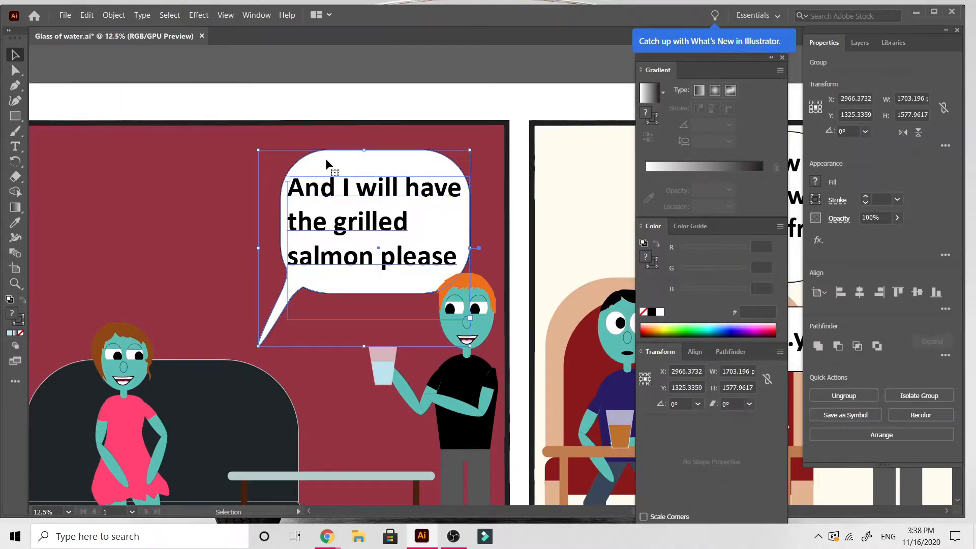
double_click(326, 161)
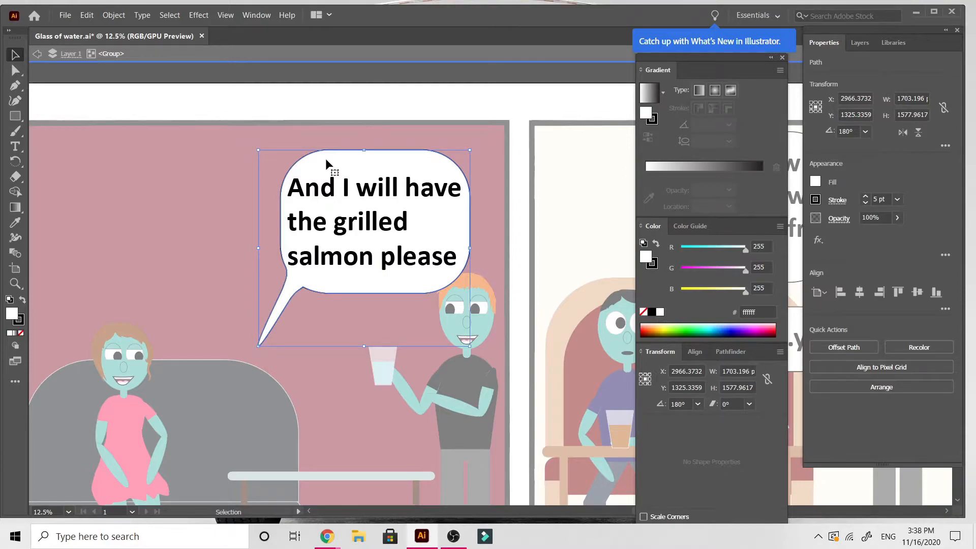
right_click(326, 160)
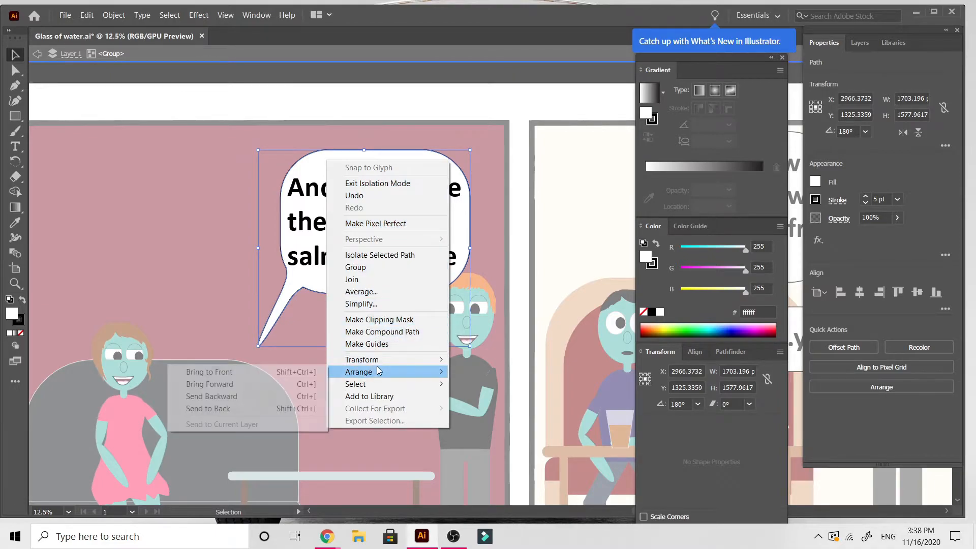
mouse_move(376, 363)
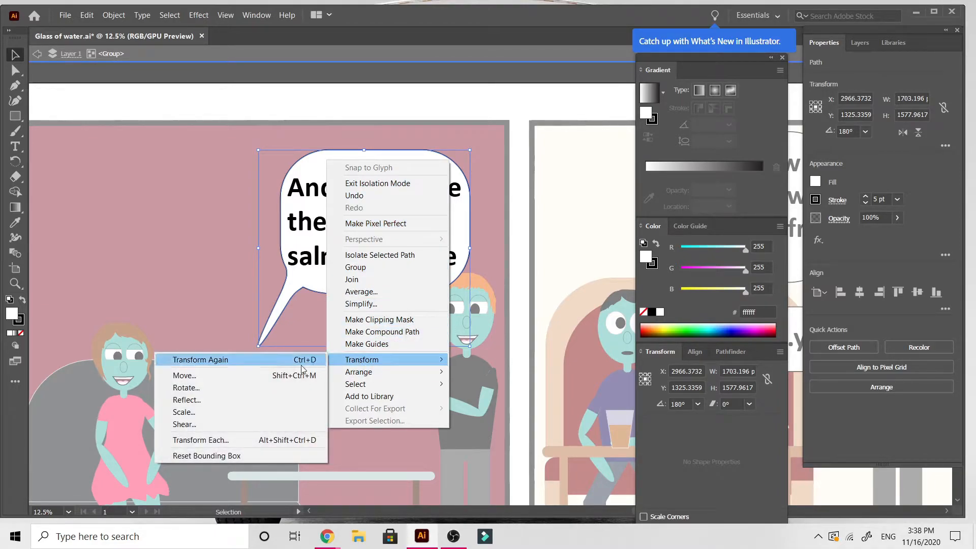
click(276, 401)
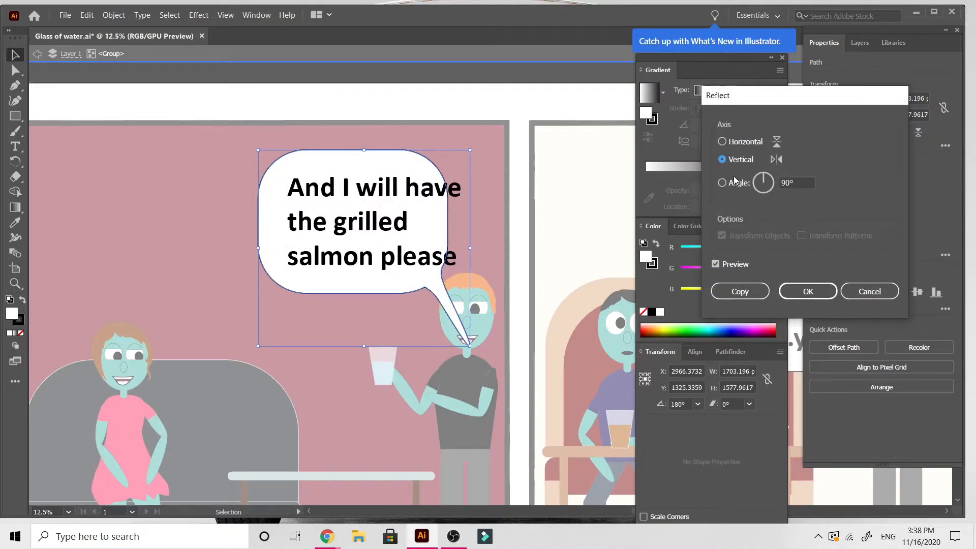
click(715, 264)
click(722, 142)
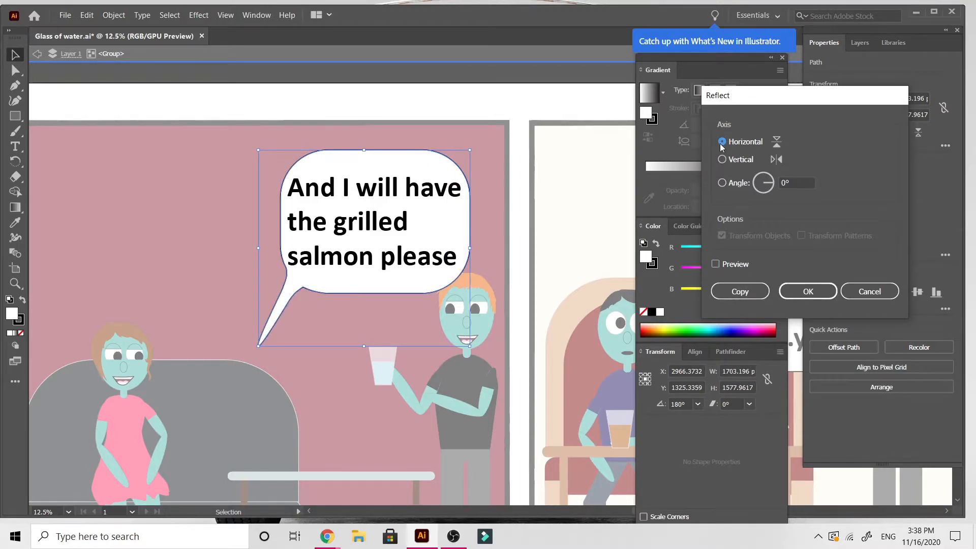
click(715, 264)
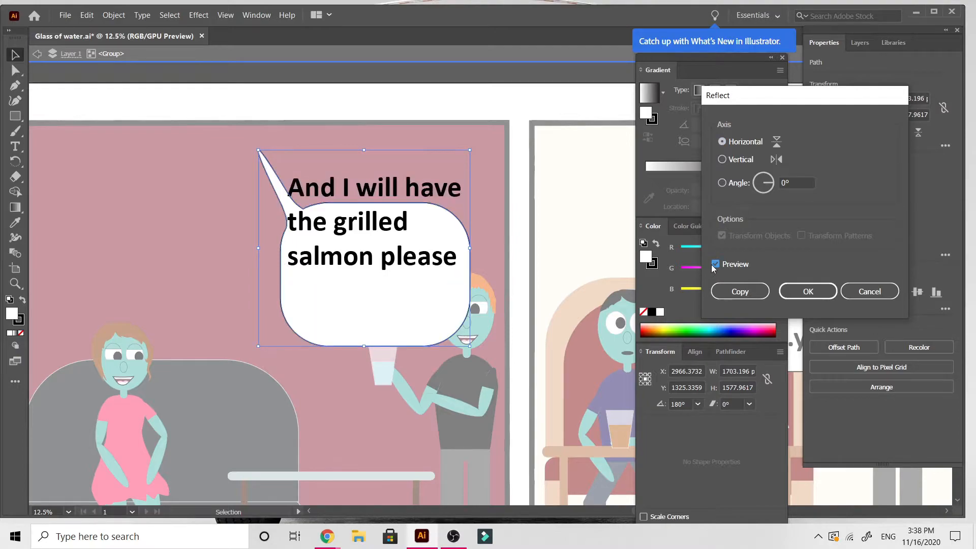
click(723, 159)
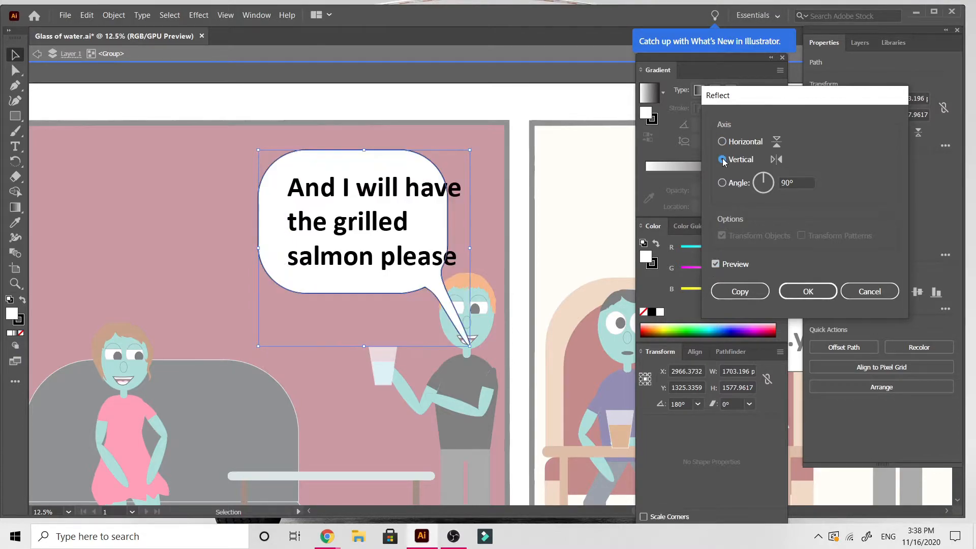
click(790, 294)
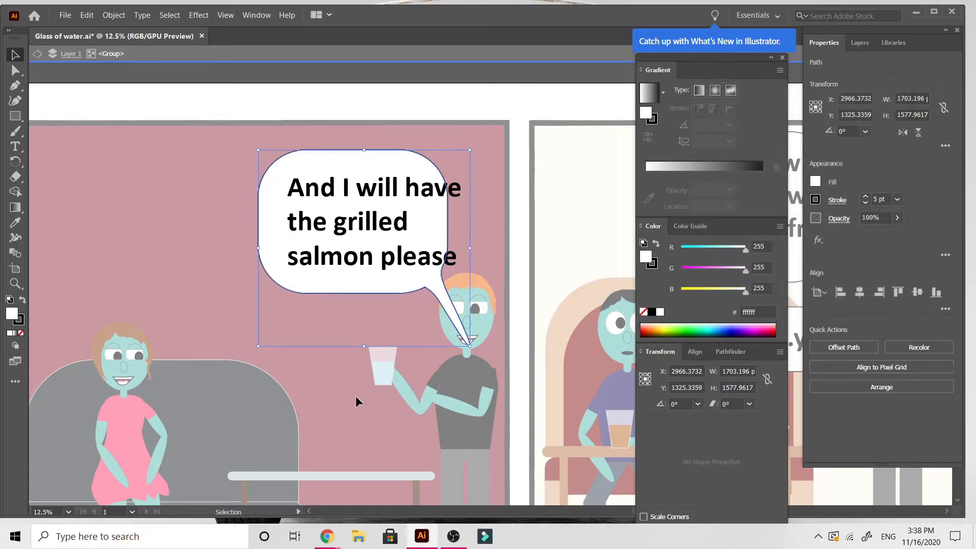
double_click(274, 368)
Step: Shift the bubble group so its tail sits beside the standing man's face, and realign the text inside the bubble
click(273, 254)
drag(273, 254, 244, 251)
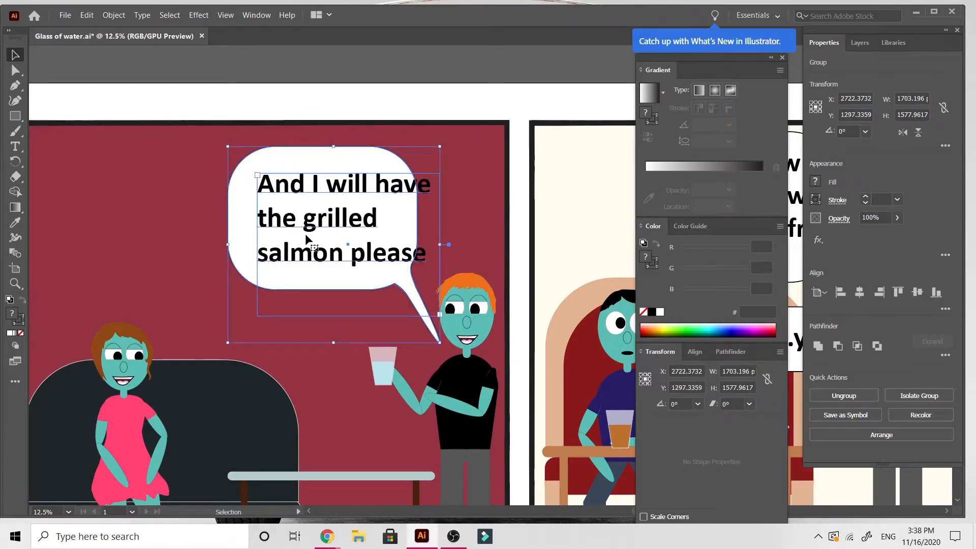
double_click(305, 233)
drag(311, 229, 290, 225)
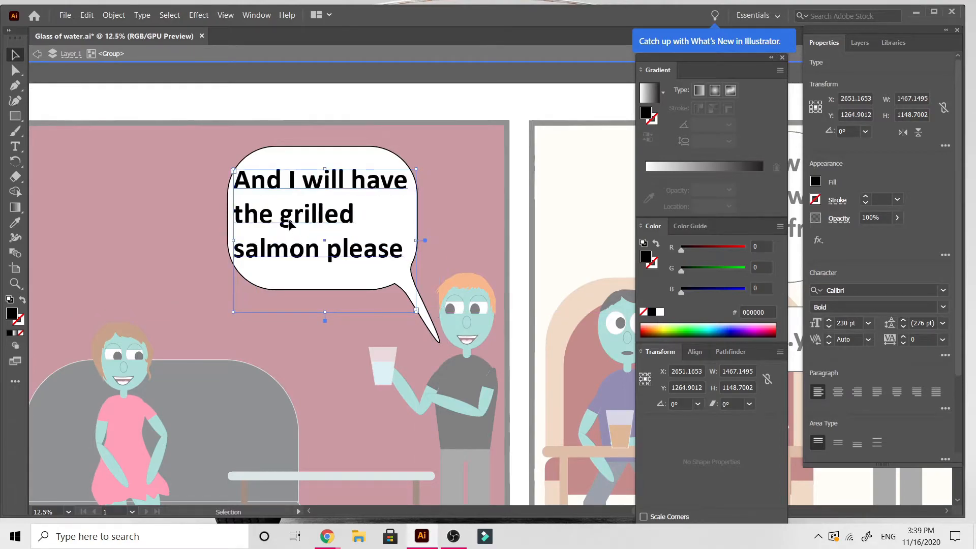
Step: Replace the first panel's bubble text with "Would you like a glass of water?" and exit isolation
double_click(300, 230)
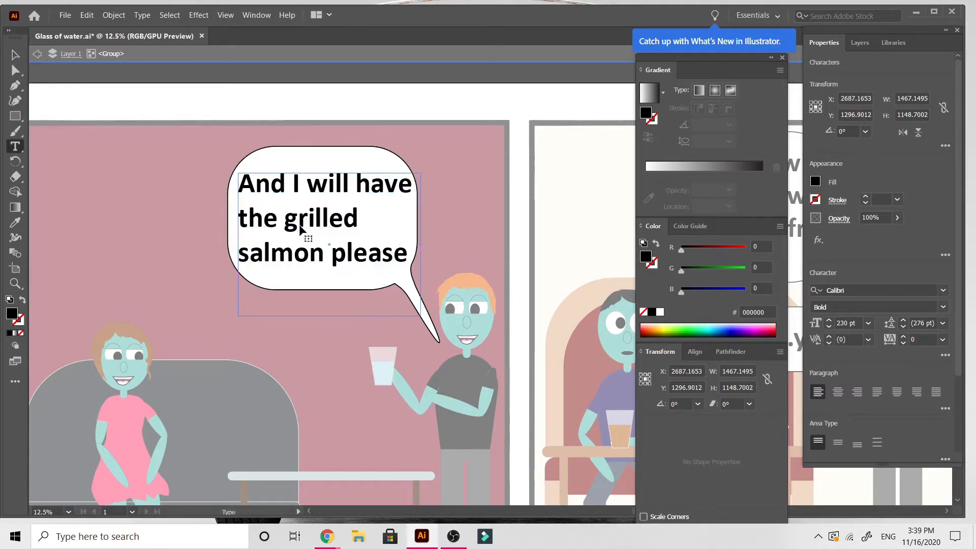
key(ctrl+a)
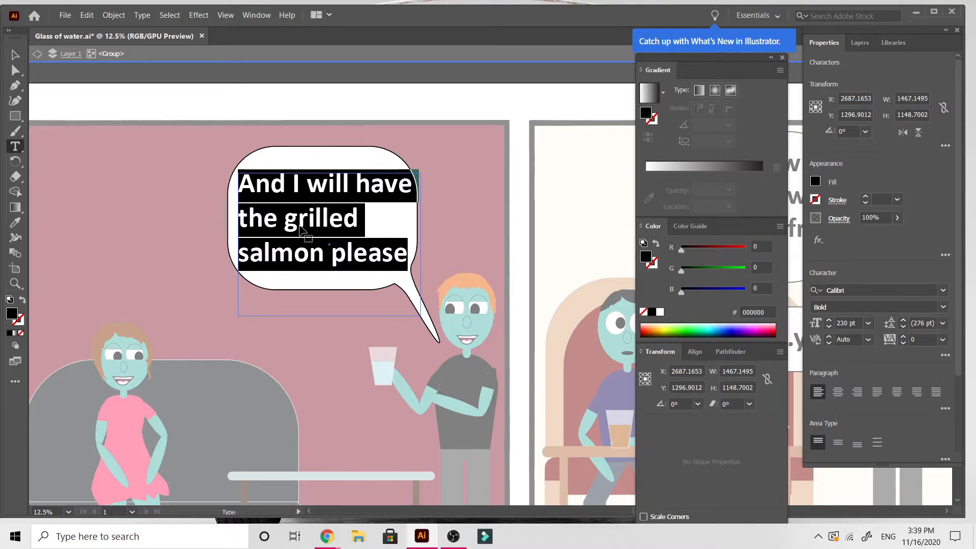
text(wou)
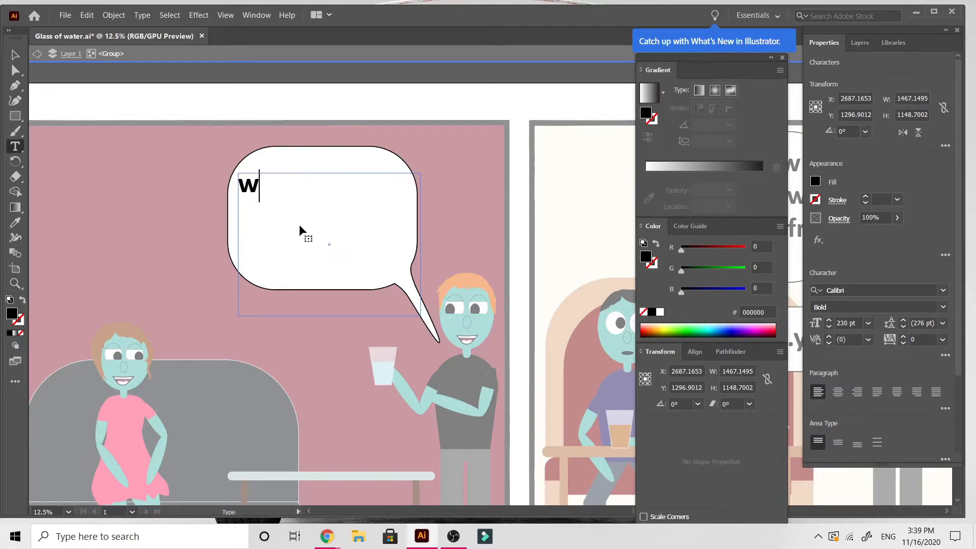
key(BackSpace)
key(BackSpace)
key(BackSpace)
text(Would you l)
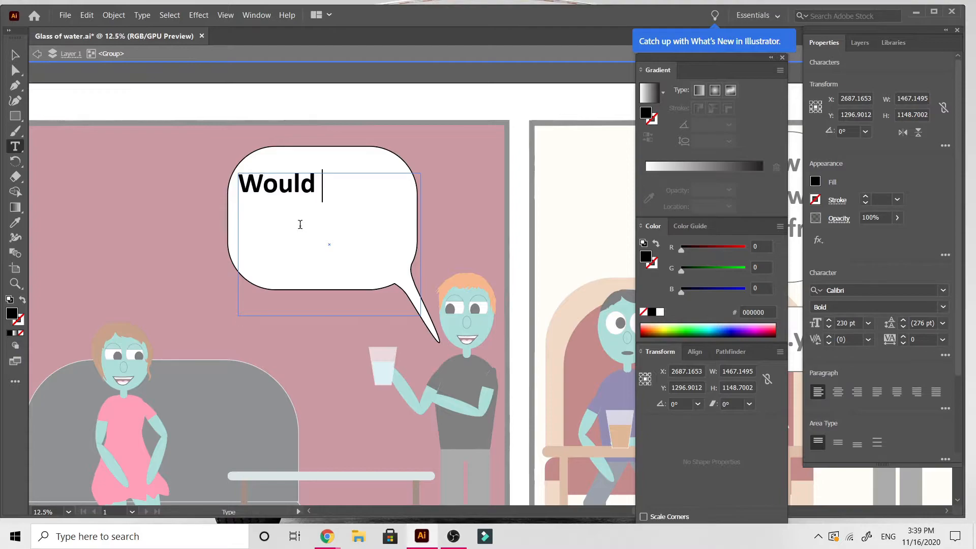
text(ike )
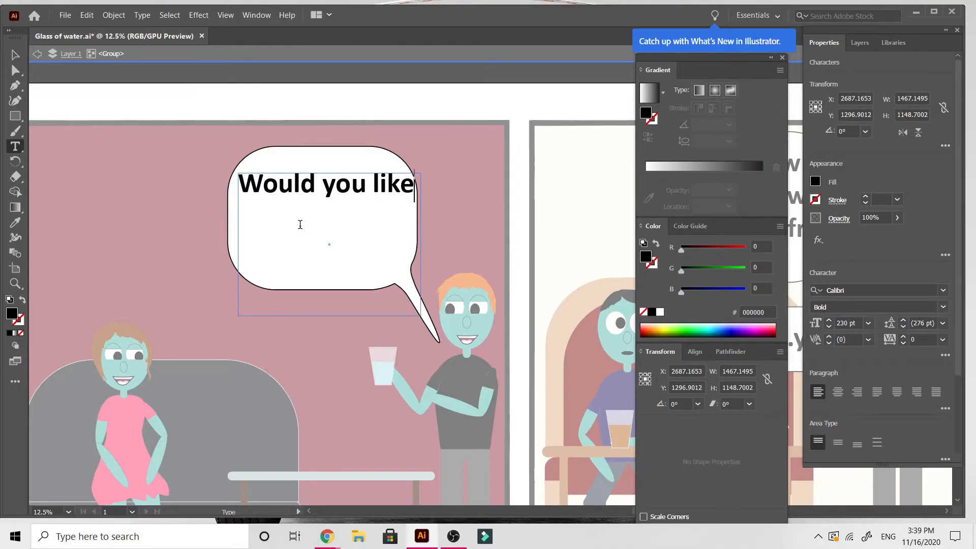
text(a glass of wate)
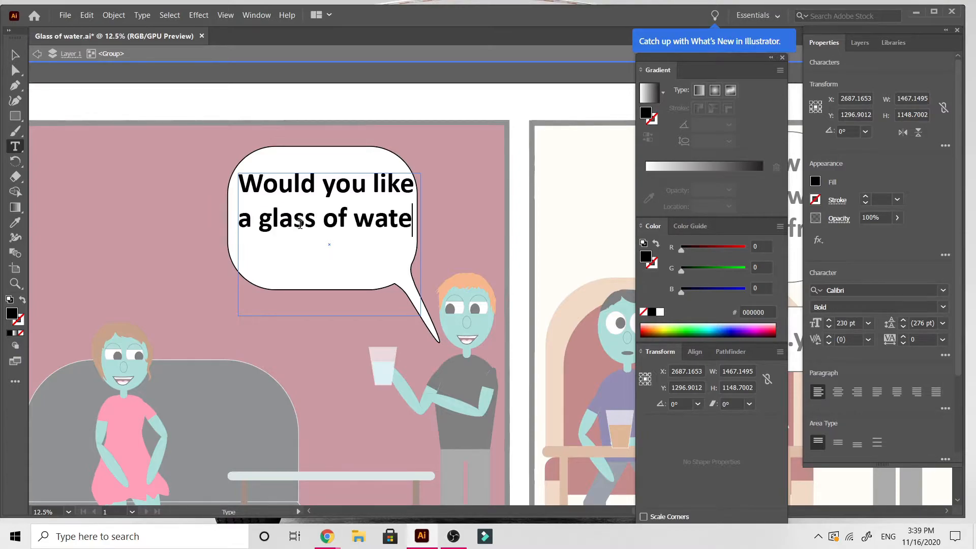
text(r)
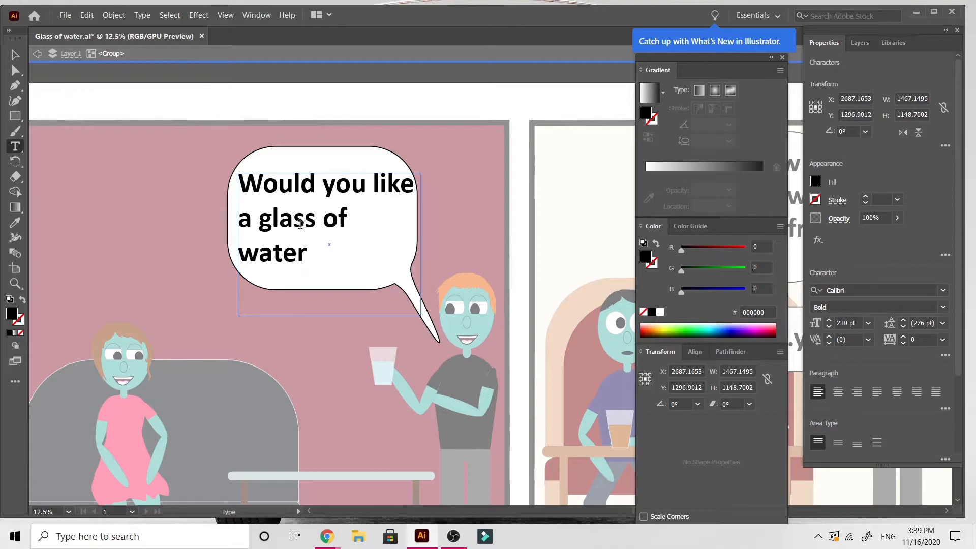
text(?)
click(15, 54)
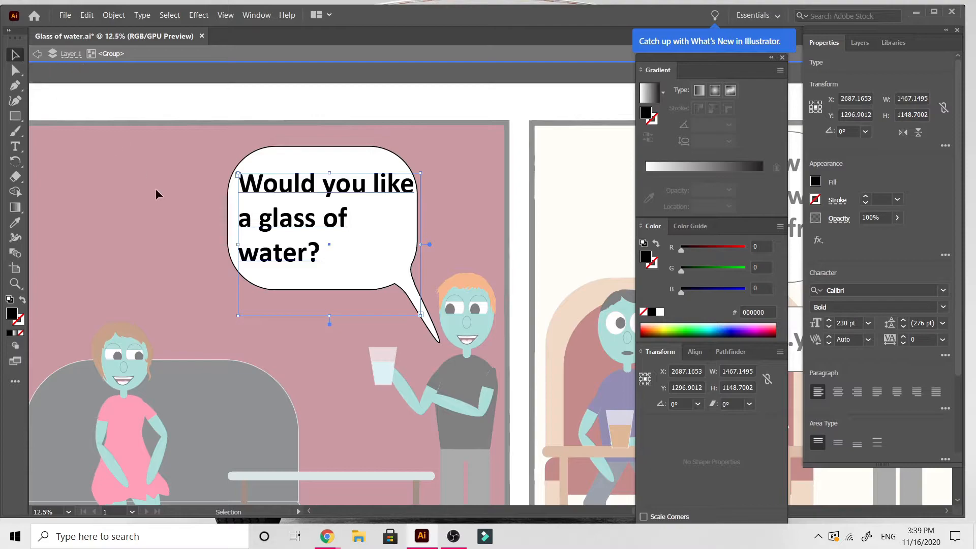
double_click(163, 217)
key(a)
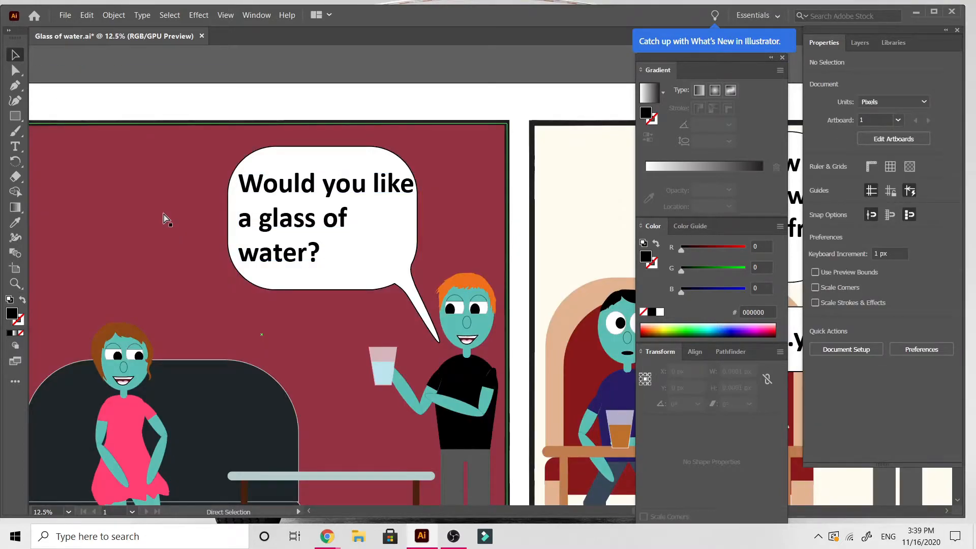
key(ctrl+minus)
scroll(164, 218, down, 10)
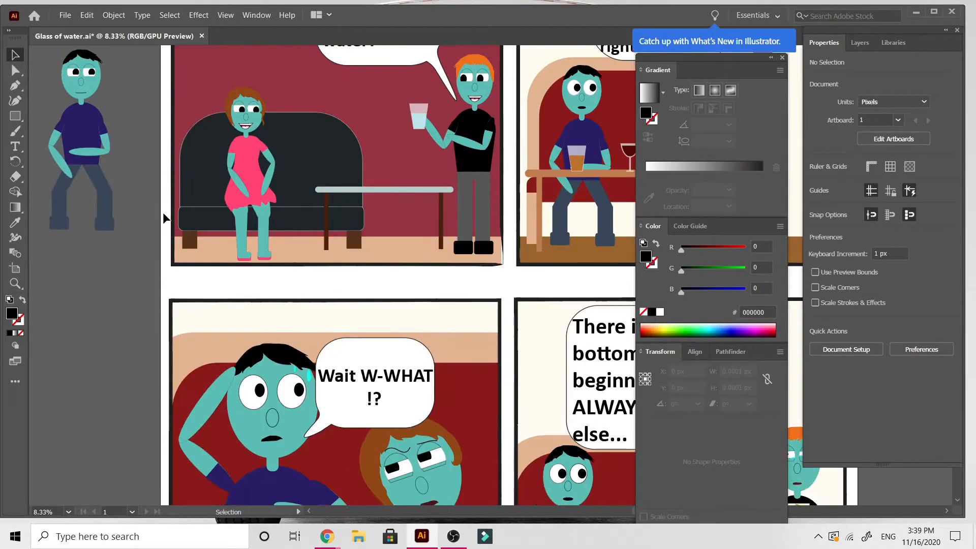
scroll(164, 218, up, 8)
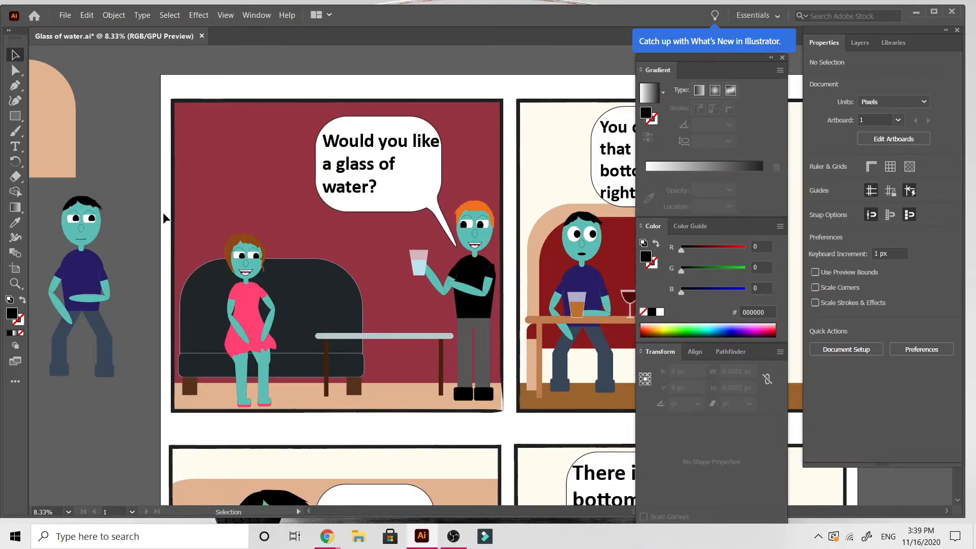
Step: Examine the orange-haired man's face and hair up close in the comic's first panel
key(ctrl+plus)
key(ctrl+plus)
key(ctrl+plus)
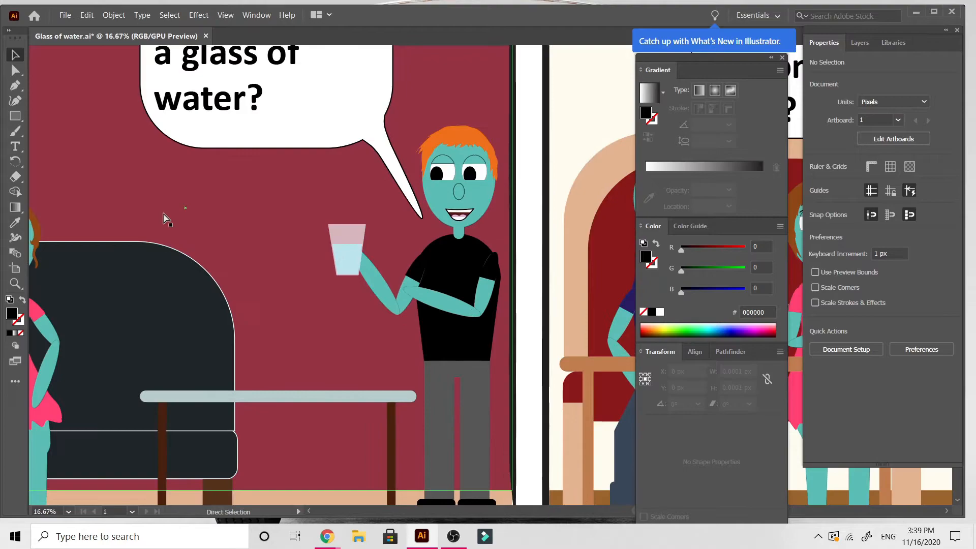
key(ctrl+plus)
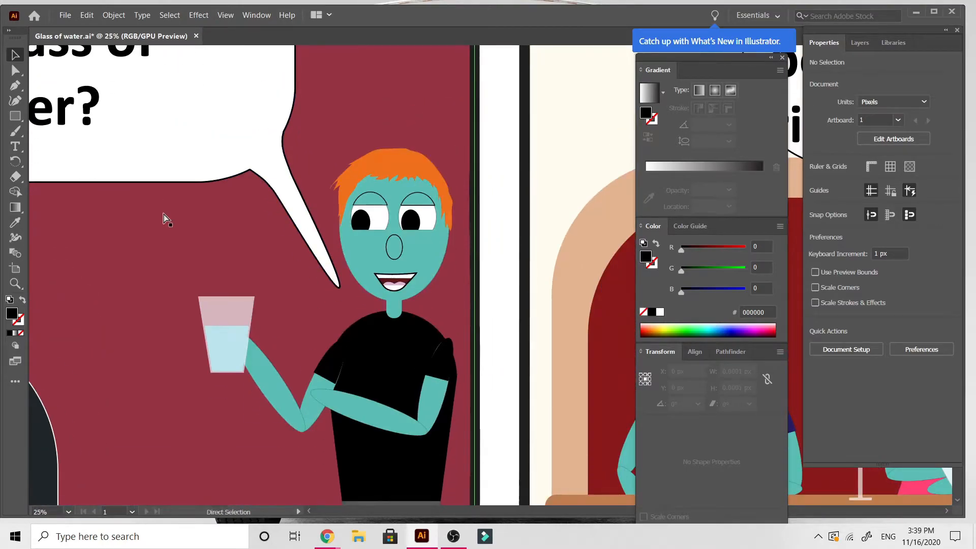
key(ctrl+plus)
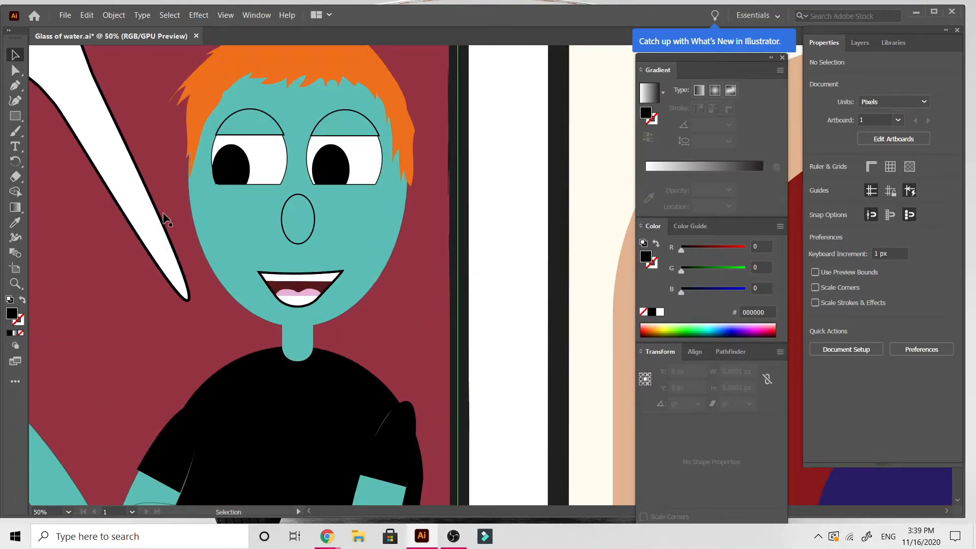
scroll(162, 249, up, 5)
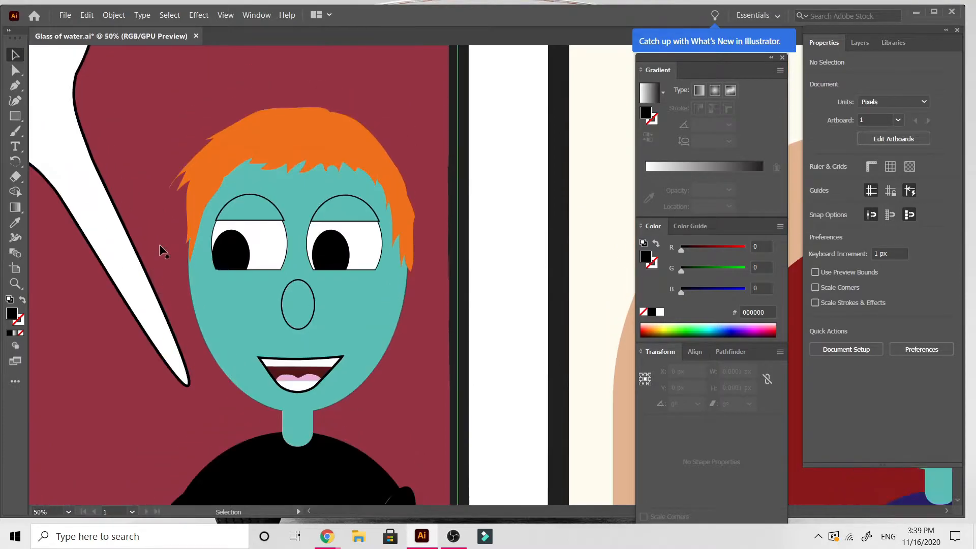
scroll(162, 249, down, 2)
key(ctrl+plus)
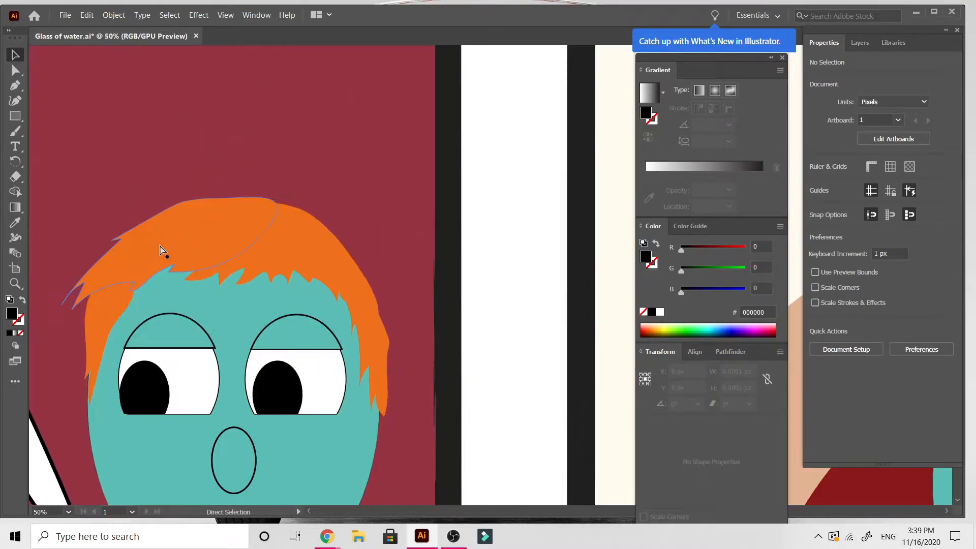
key(ctrl+plus)
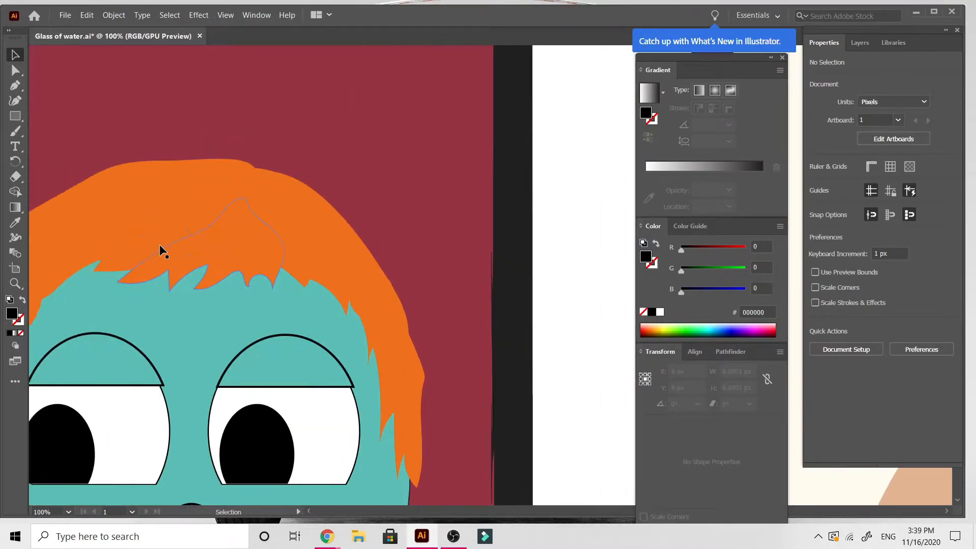
scroll(161, 249, down, 4)
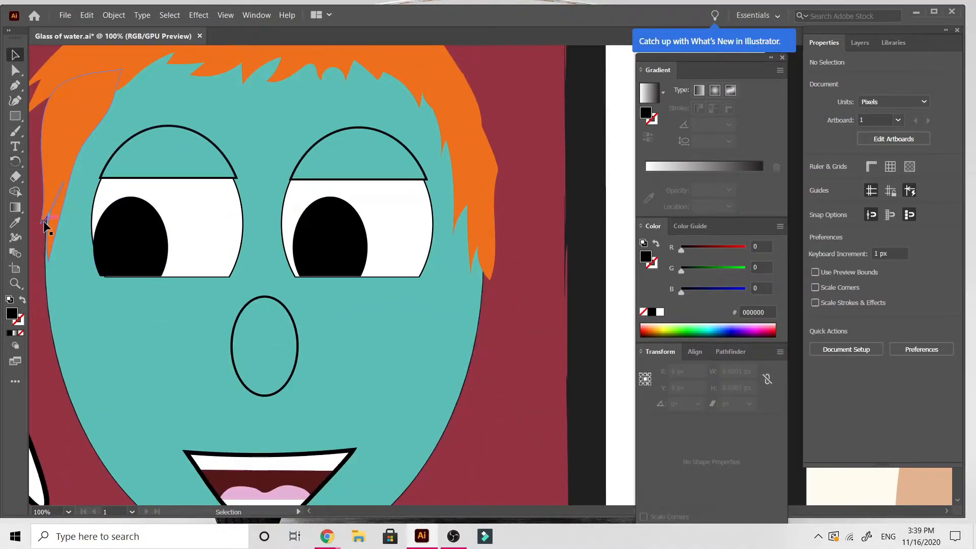
scroll(45, 222, left, 6)
key(ctrl+minus)
key(ctrl+minus)
key(ctrl+minus)
key(ctrl+minus)
key(ctrl+minus)
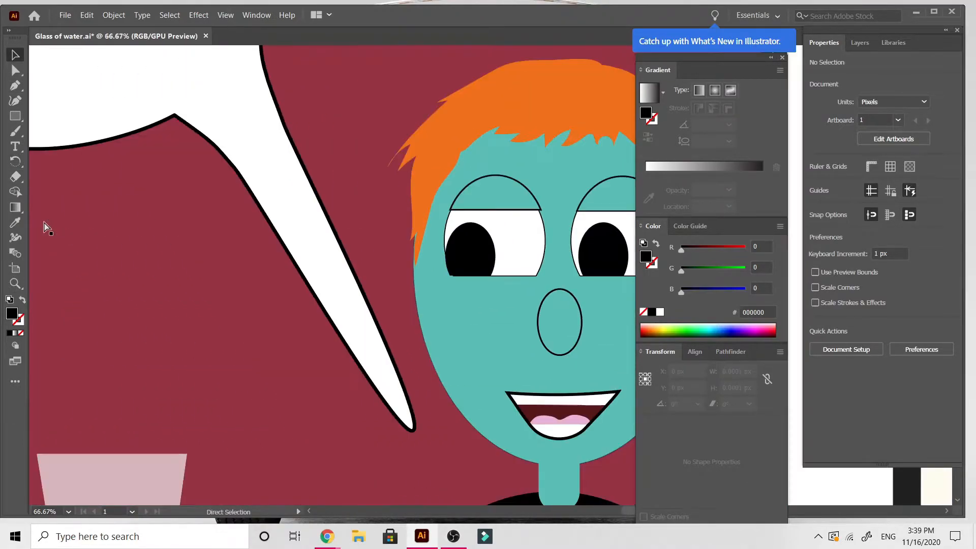
scroll(45, 223, left, 4)
scroll(44, 228, down, 3)
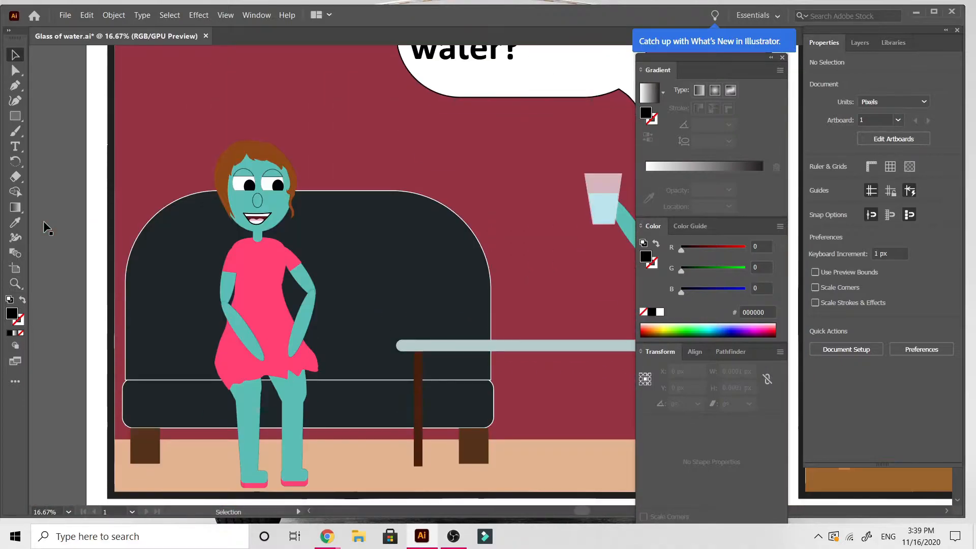
Step: Draw a horizontal ellipse about 308 by 130 px around the seated woman's mouth and fill it with white
key(ctrl+plus)
key(ctrl+plus)
key(ctrl+plus)
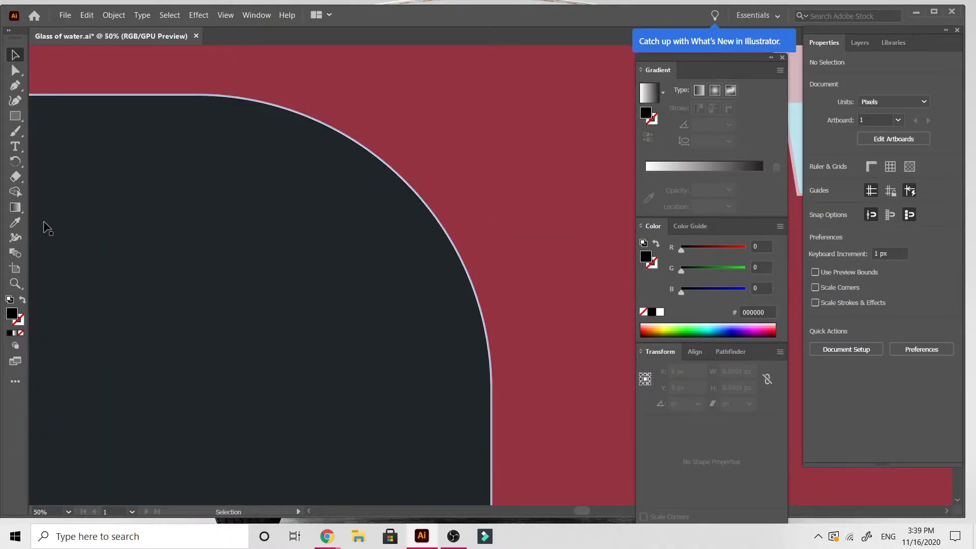
scroll(44, 227, left, 6)
scroll(45, 227, up, 5)
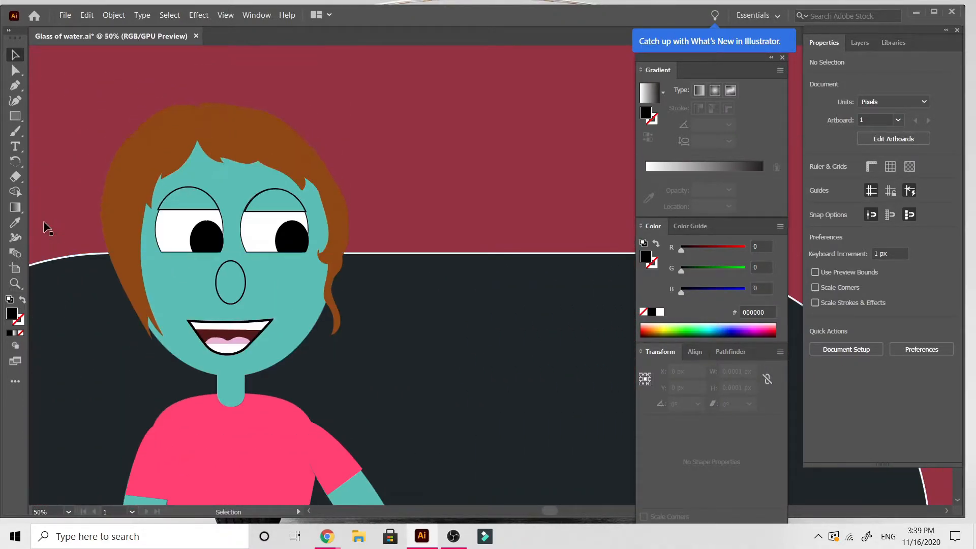
click(15, 117)
drag(15, 120, 73, 131)
drag(152, 305, 305, 368)
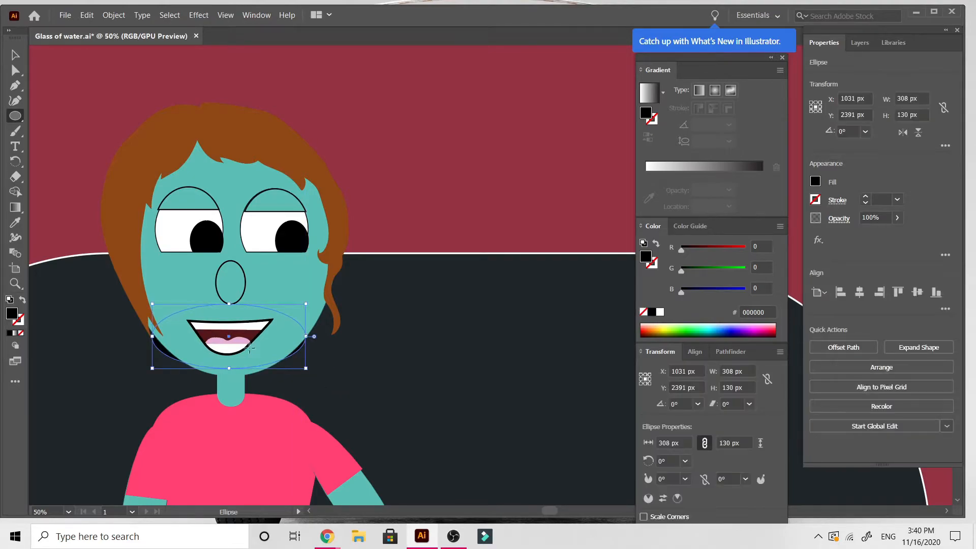
double_click(12, 316)
click(352, 173)
drag(352, 173, 312, 144)
click(617, 153)
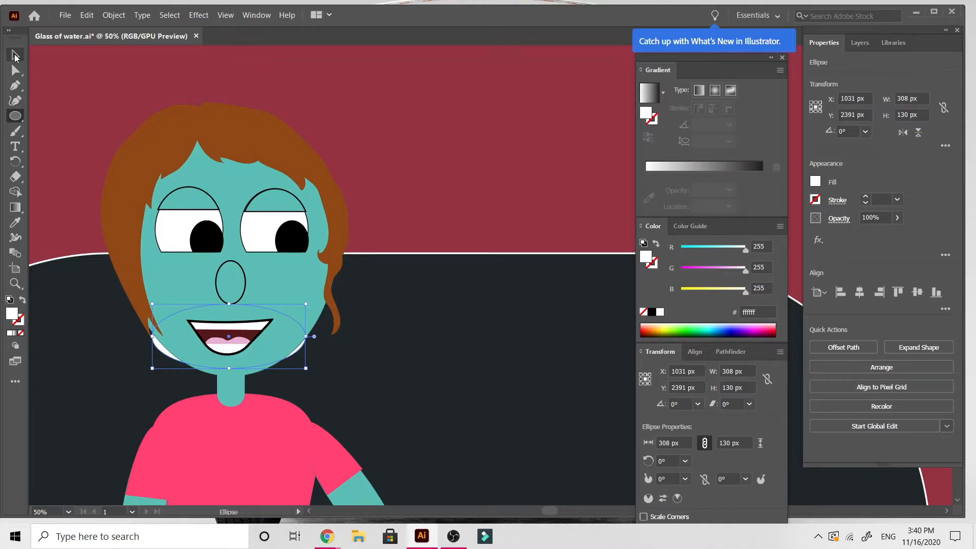
Step: Cut the white ellipse and paste it into the table objects layer, placing it over the seated woman's mouth
click(15, 56)
key(a)
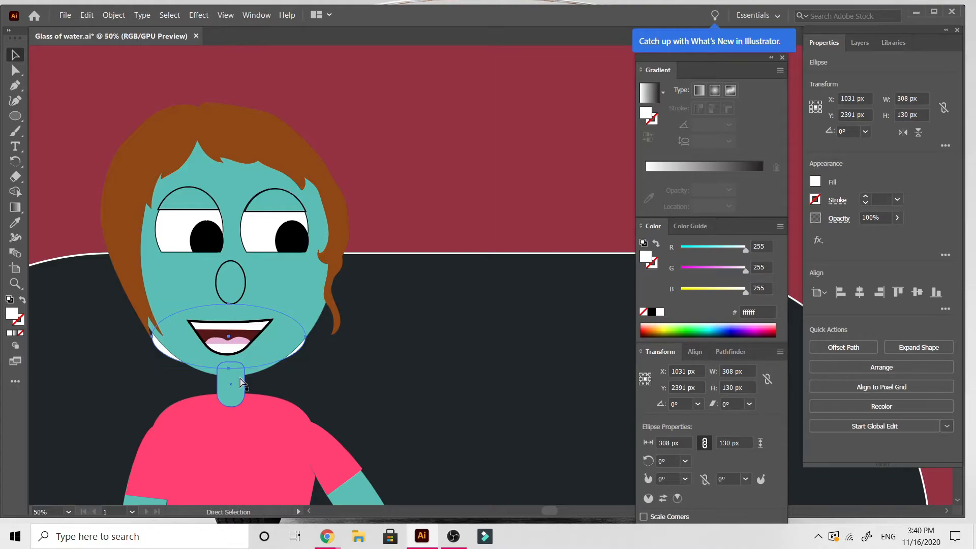
key(ctrl+shift+a)
key(v)
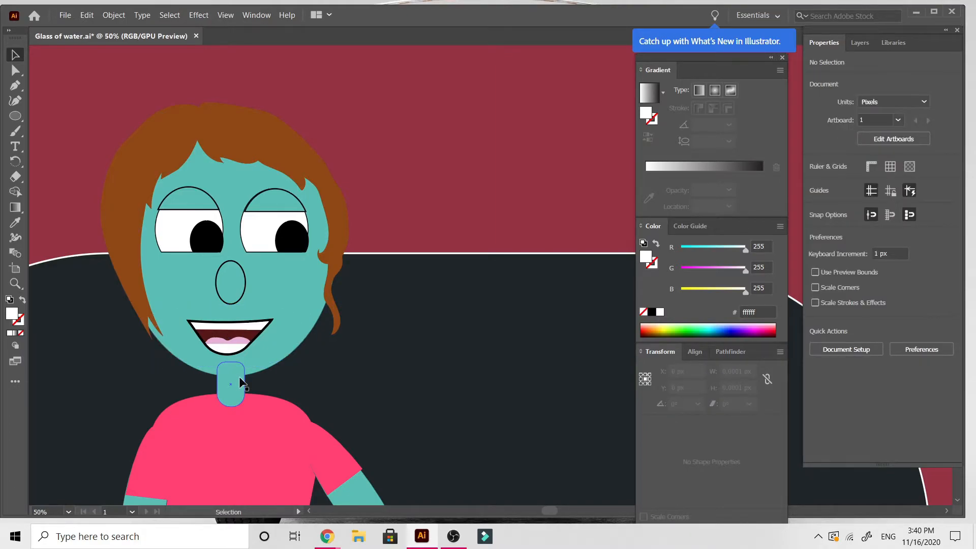
click(859, 42)
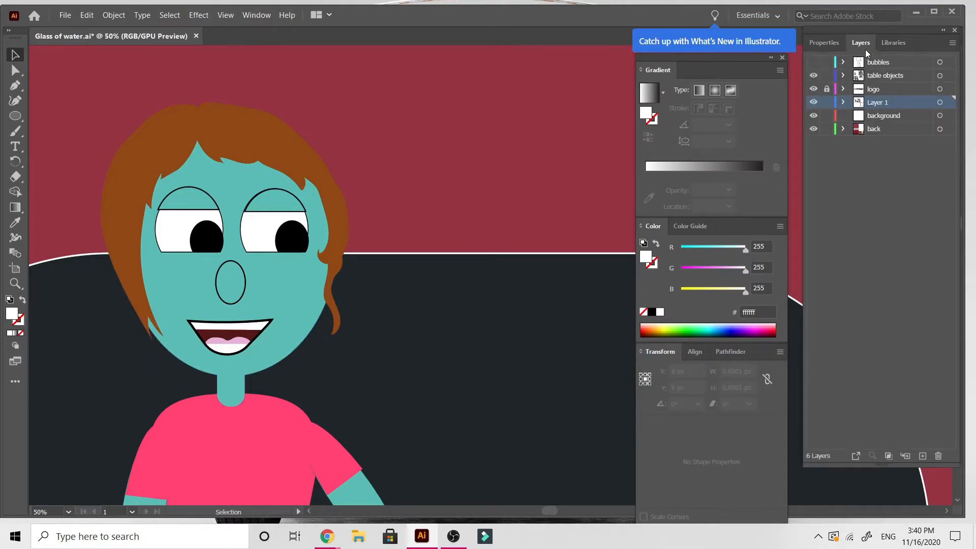
click(271, 271)
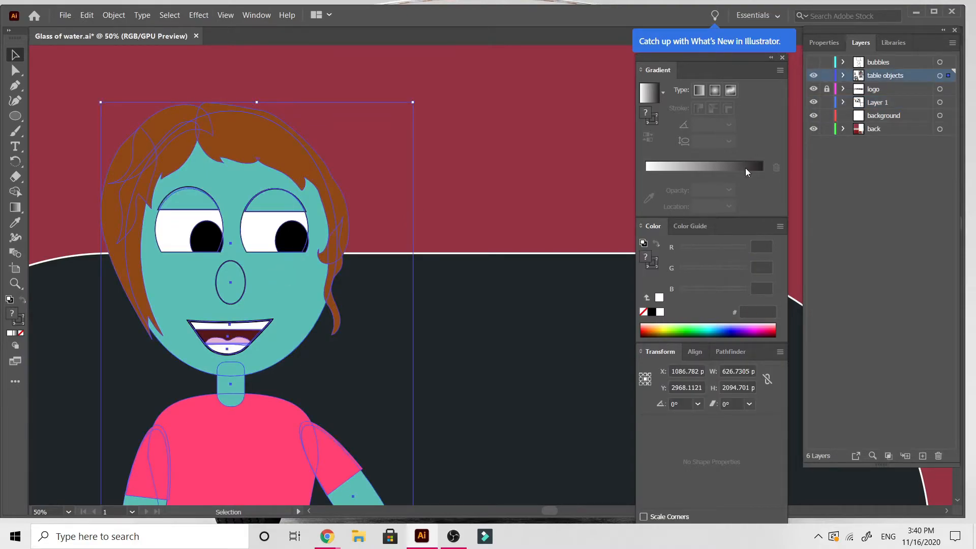
key(ctrl+v)
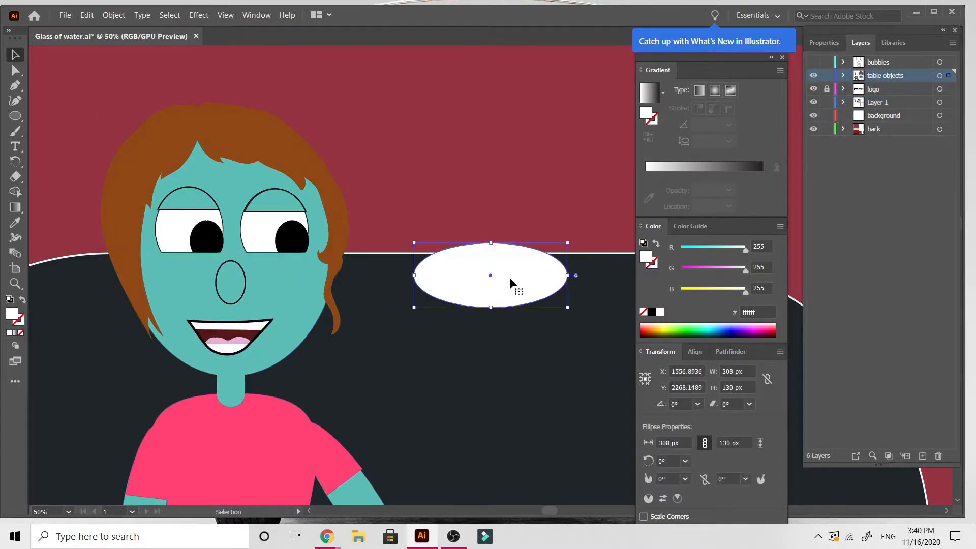
drag(483, 299, 225, 346)
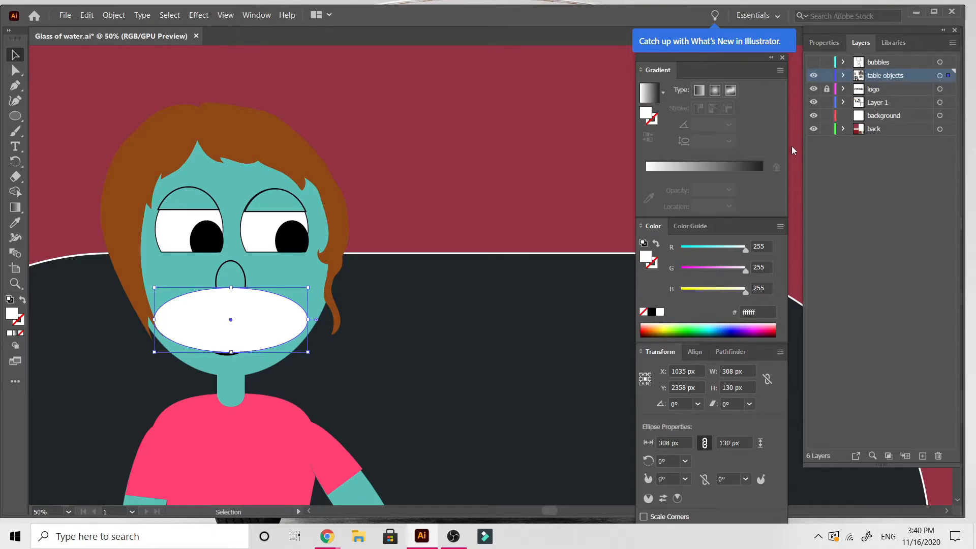
Step: Enlarge the ellipse to about 320 by 171 px so it spans the lower half of the woman's face
drag(235, 353, 235, 361)
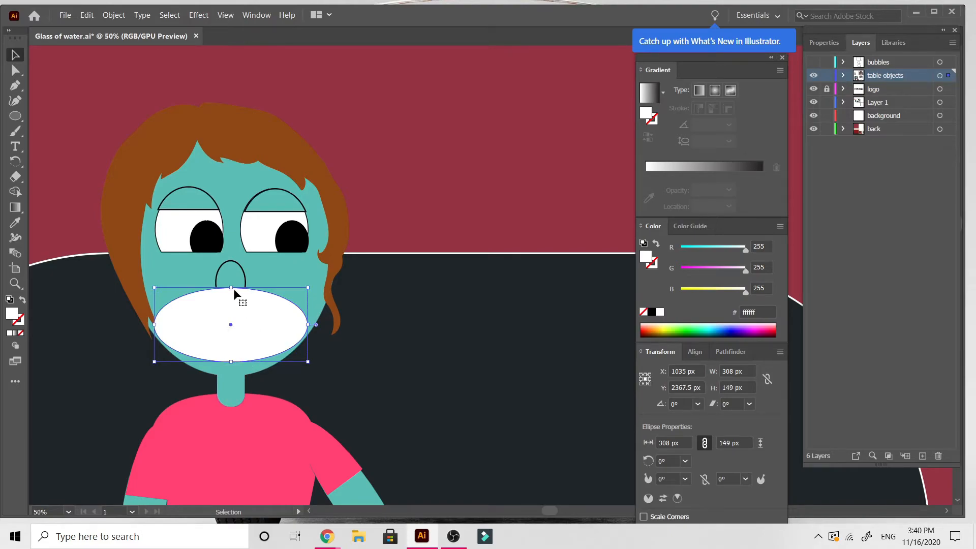
drag(234, 289, 233, 280)
drag(231, 363, 231, 365)
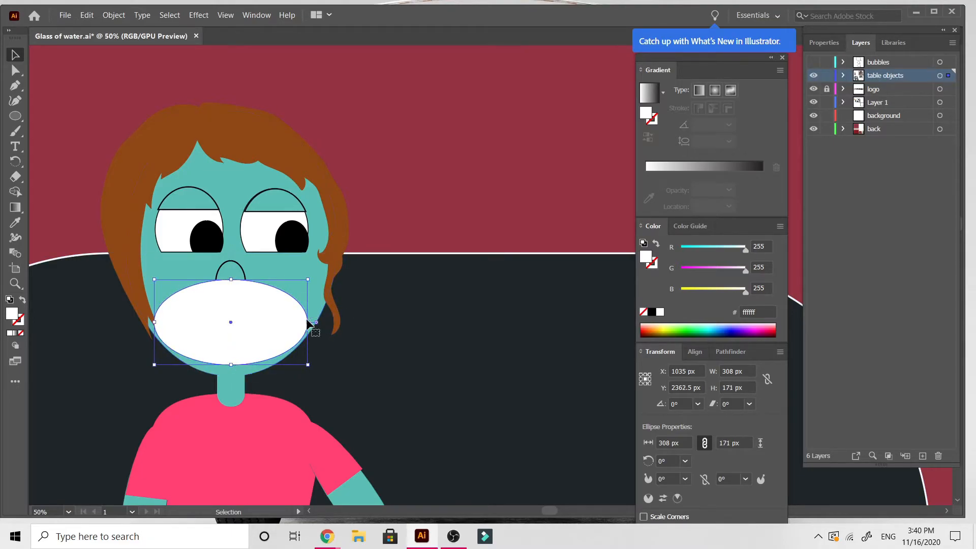
drag(308, 322, 312, 324)
drag(154, 322, 152, 323)
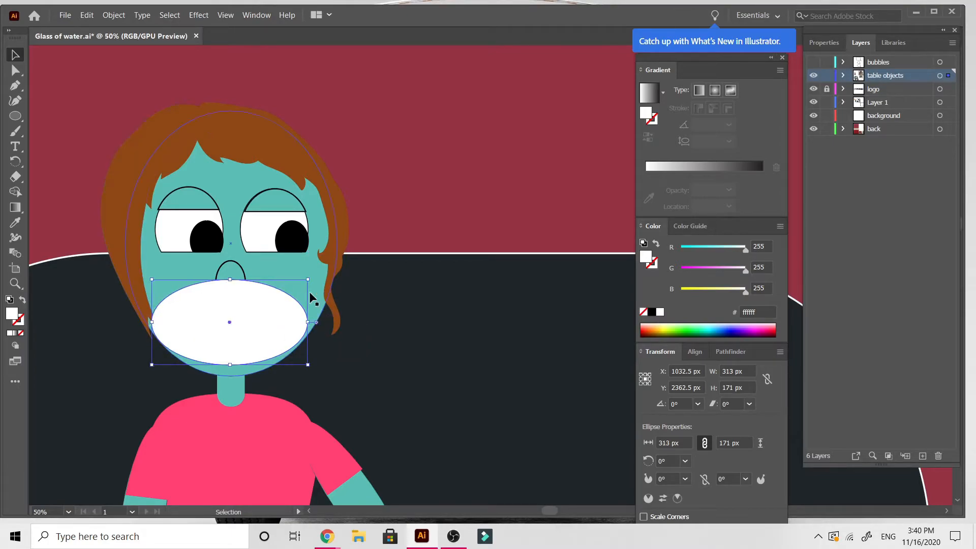
drag(307, 322, 312, 323)
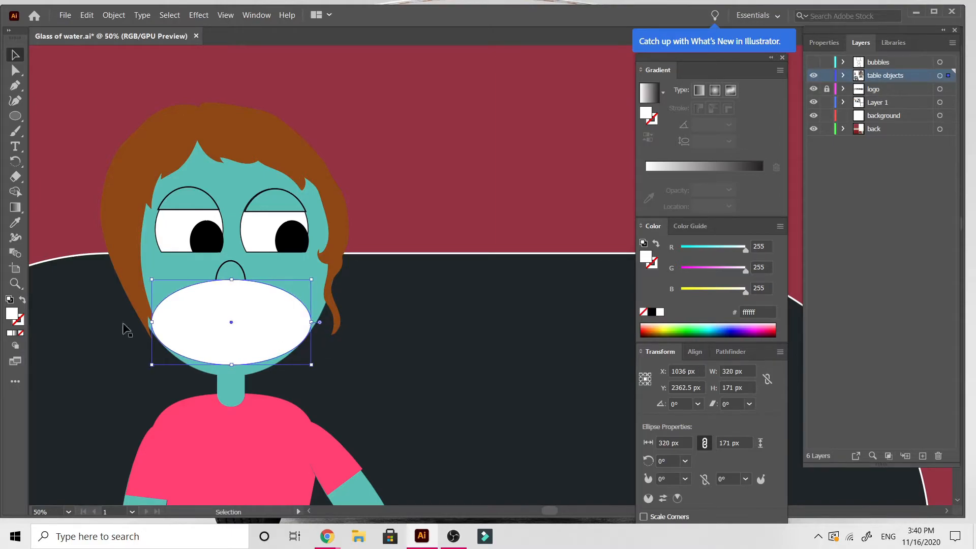
Step: Fill the ellipse over the woman's mouth with the light yellow-green colour dfff7d
double_click(12, 315)
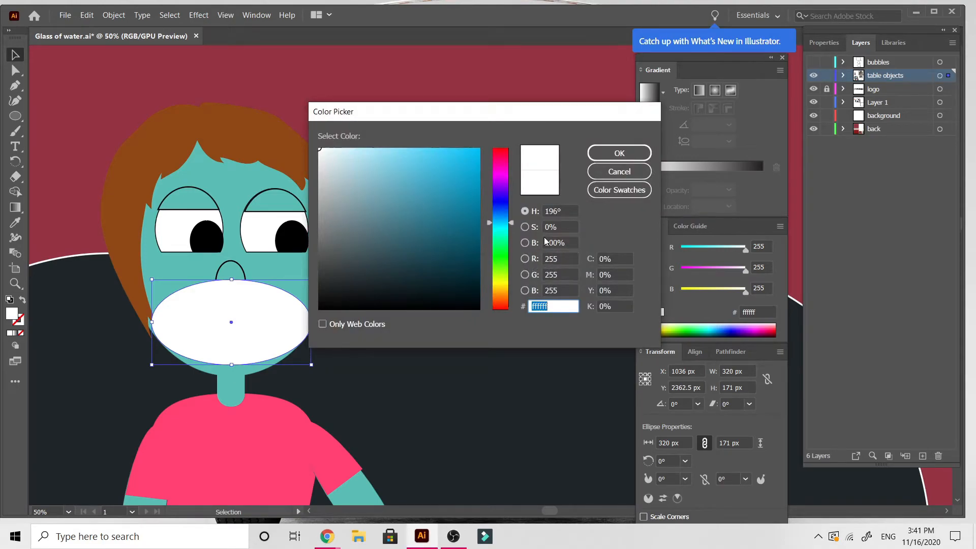
click(499, 193)
drag(499, 193, 486, 253)
mouse_move(391, 221)
mouse_down()
mouse_move(387, 177)
mouse_move(407, 172)
mouse_up()
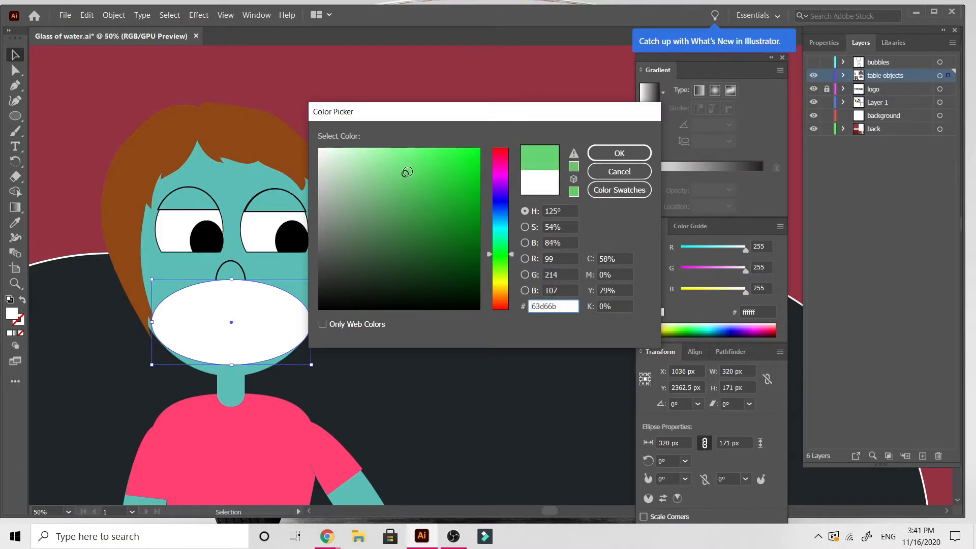
drag(503, 186, 506, 276)
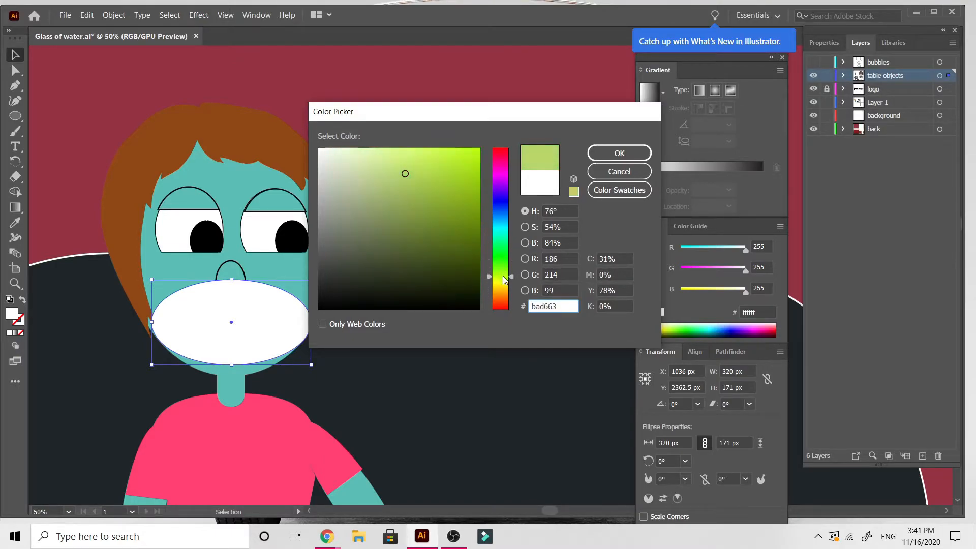
drag(447, 206, 401, 143)
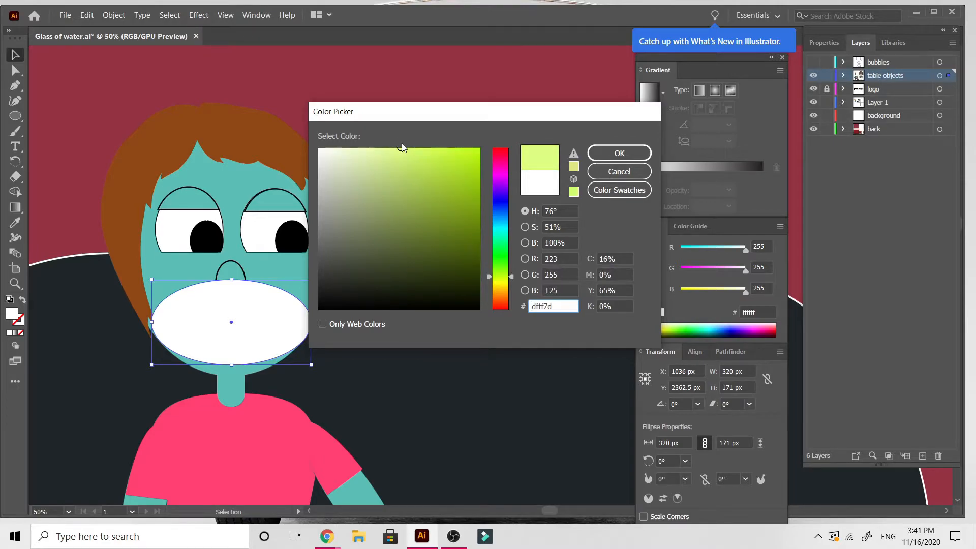
click(605, 154)
Step: Change the fill of the ellipse over the woman's mouth to the light orange ffcb80 and deselect it
scroll(317, 344, down, 5)
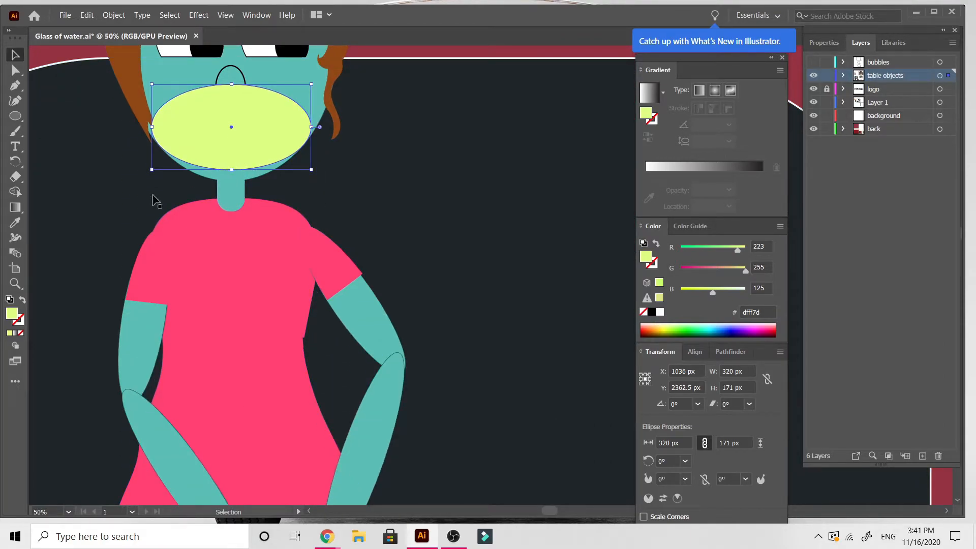
double_click(13, 314)
drag(505, 196, 499, 294)
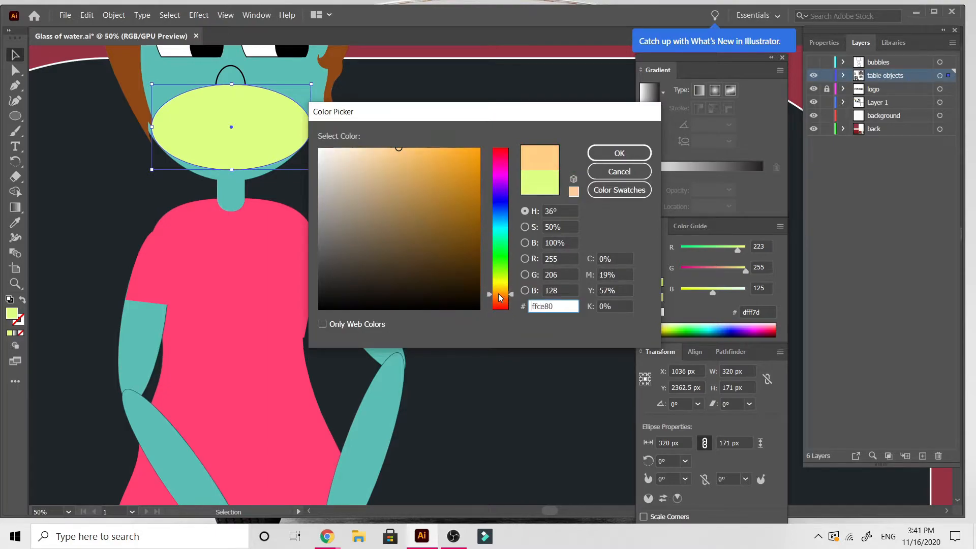
click(602, 151)
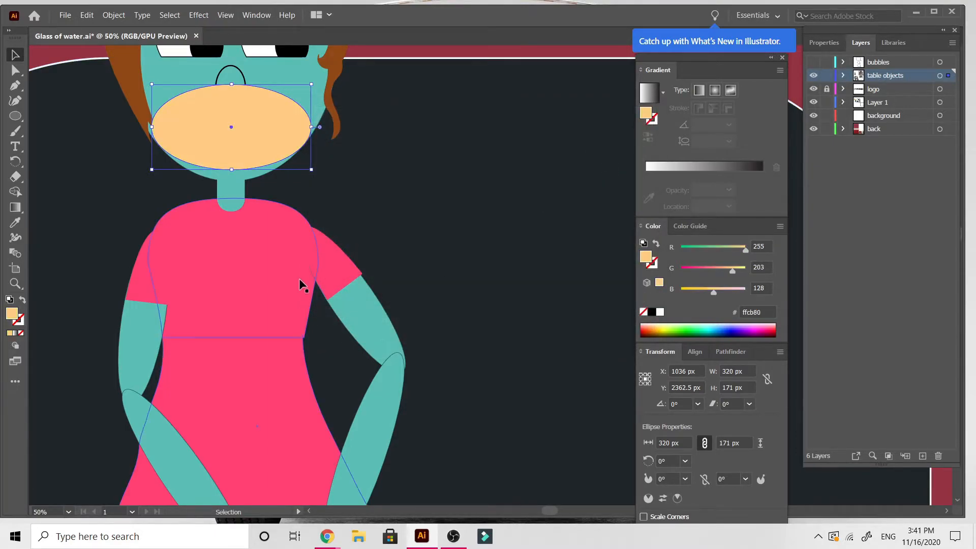
key(ctrl+minus)
key(ctrl+minus)
key(ctrl+minus)
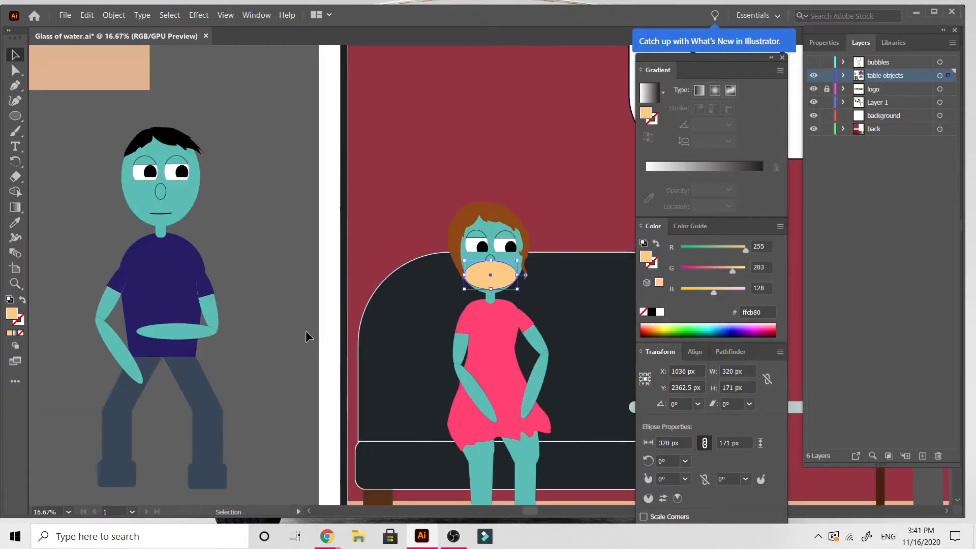
click(243, 353)
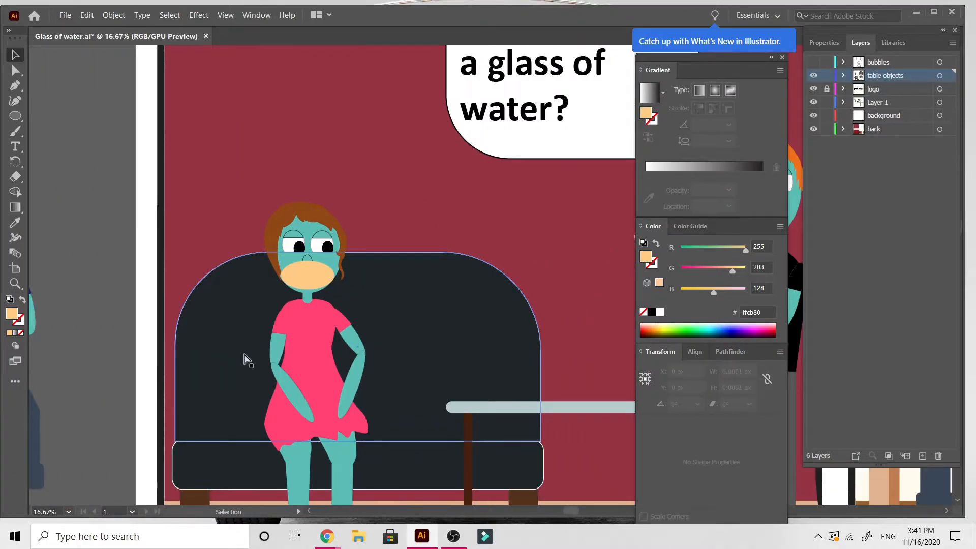
Step: Change the fill of the seated woman's pink dress in the first panel to the orange f9a138 and deselect it
alt+scroll(246, 359, up, 2)
scroll(245, 359, down, 3)
shift+scroll(246, 359, left, 3)
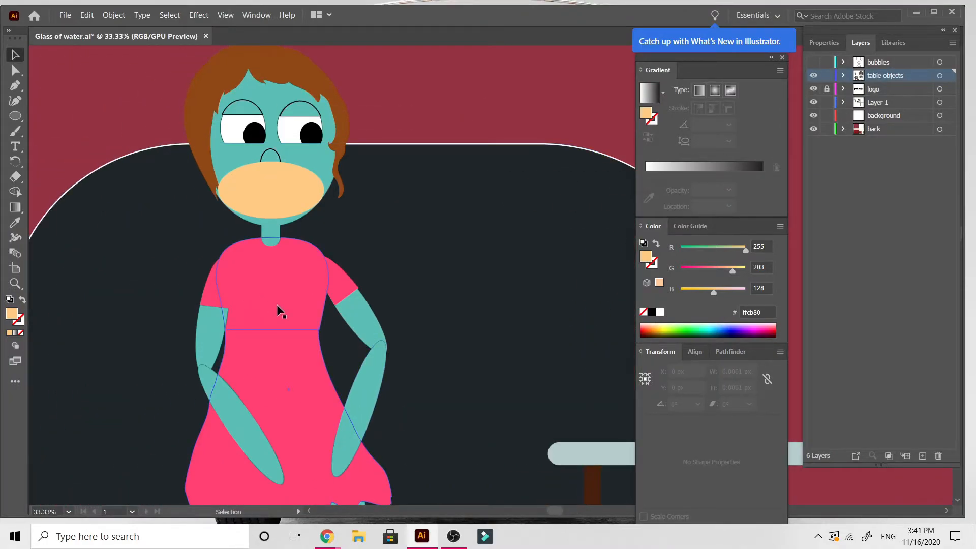
double_click(276, 303)
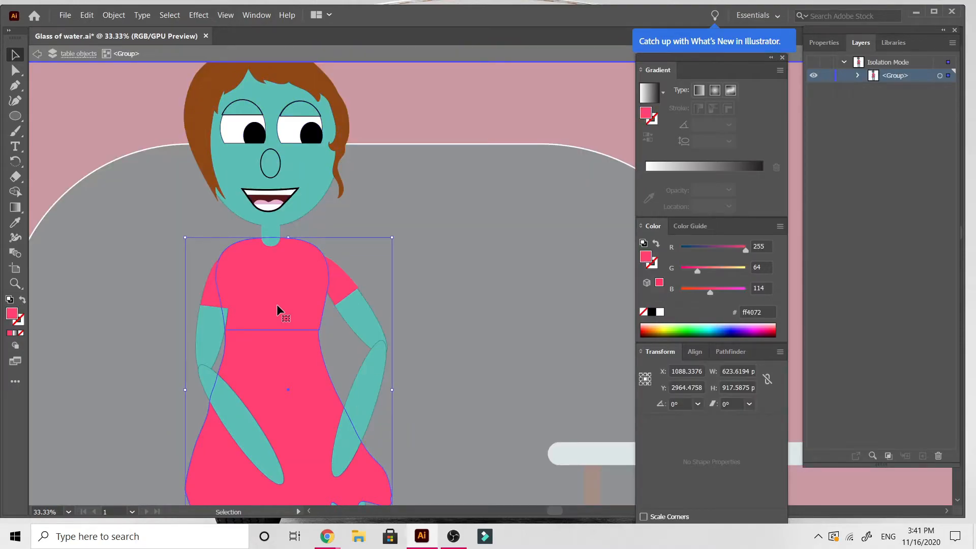
double_click(12, 313)
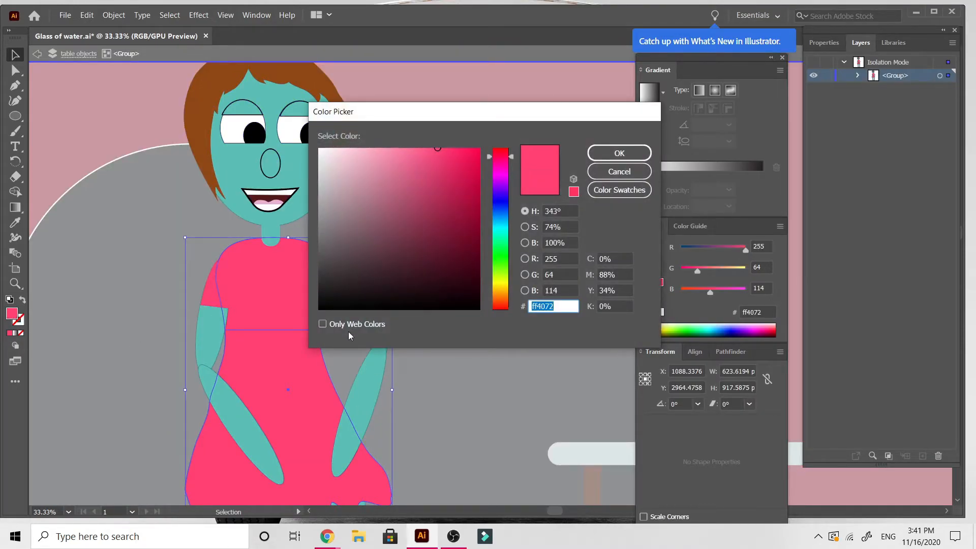
drag(491, 279, 506, 299)
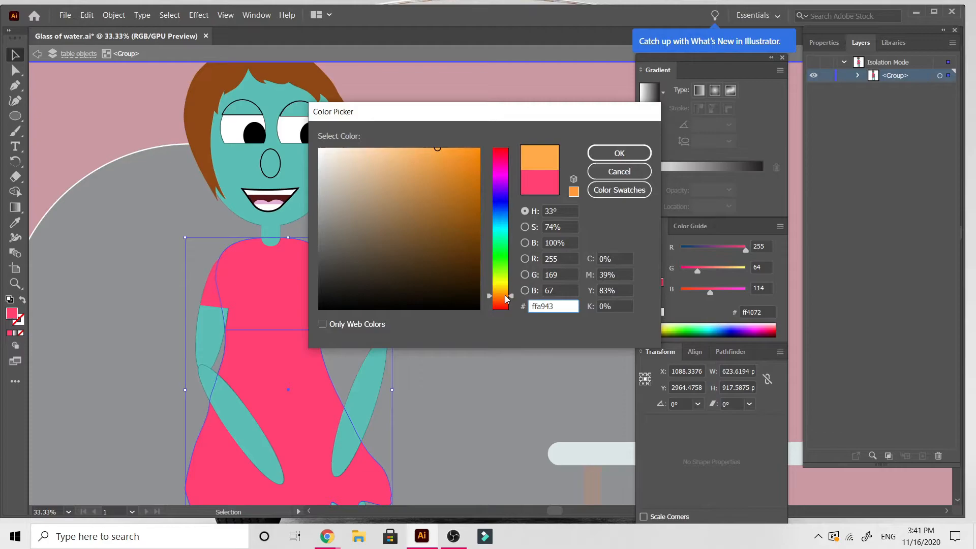
click(444, 150)
click(607, 154)
double_click(426, 312)
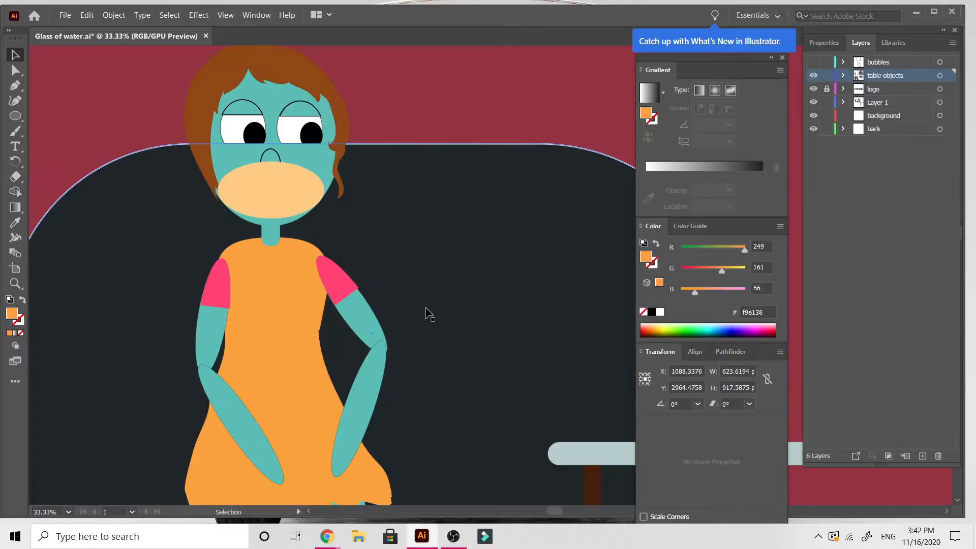
Step: Recolour the woman's pink sleeve on the table side by sampling the orange of her dress with the Eyedropper
key(ctrl+minus)
key(ctrl+minus)
key(ctrl+minus)
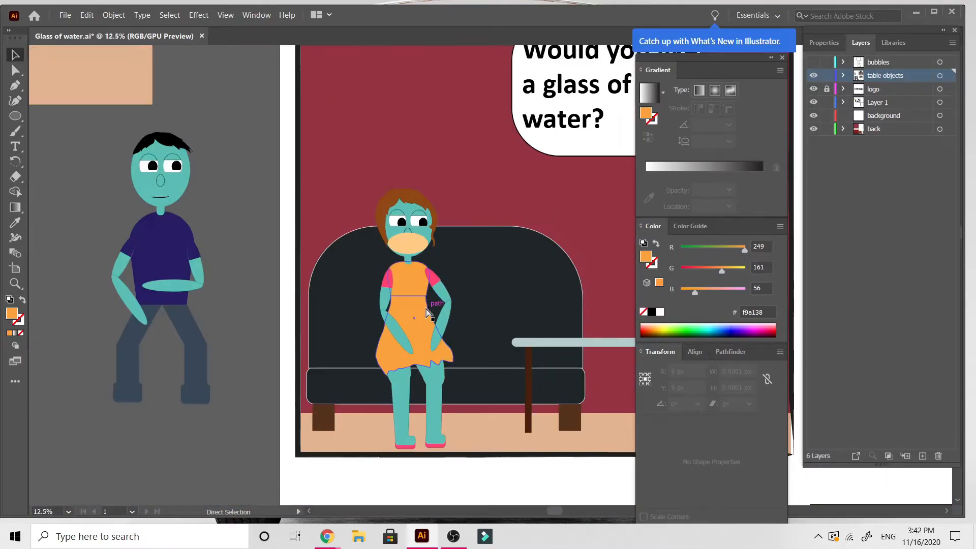
key(ctrl+plus)
key(ctrl+plus)
key(ctrl+plus)
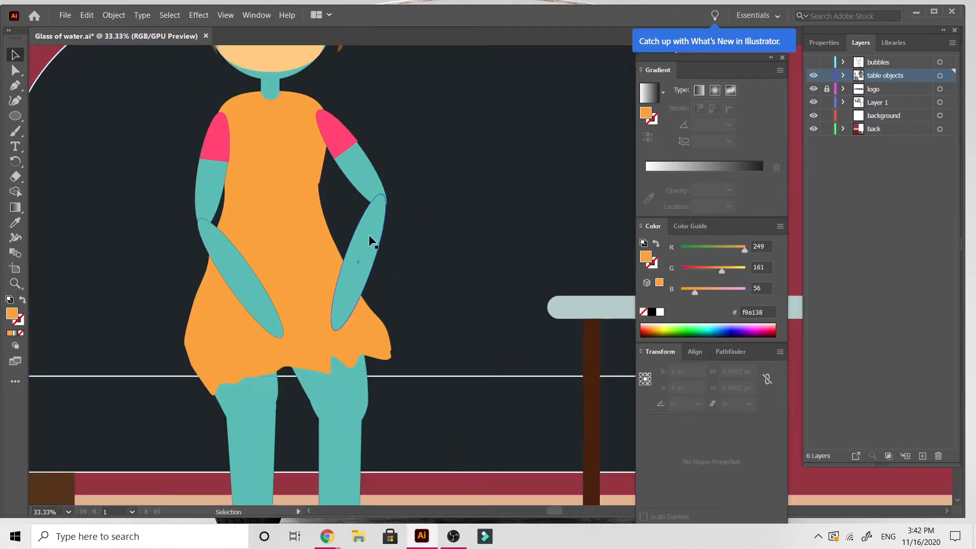
scroll(368, 239, up, 2)
click(343, 217)
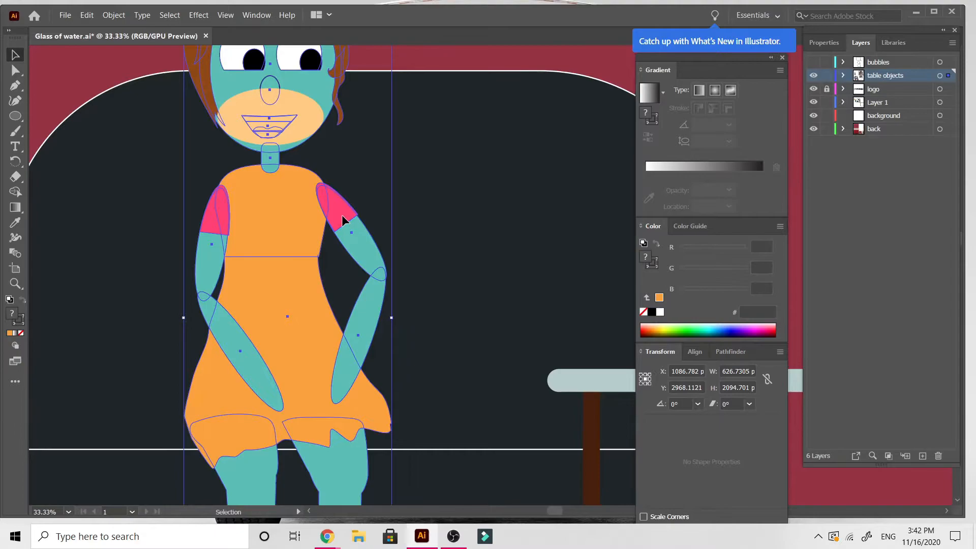
double_click(342, 214)
click(341, 215)
double_click(337, 211)
click(336, 211)
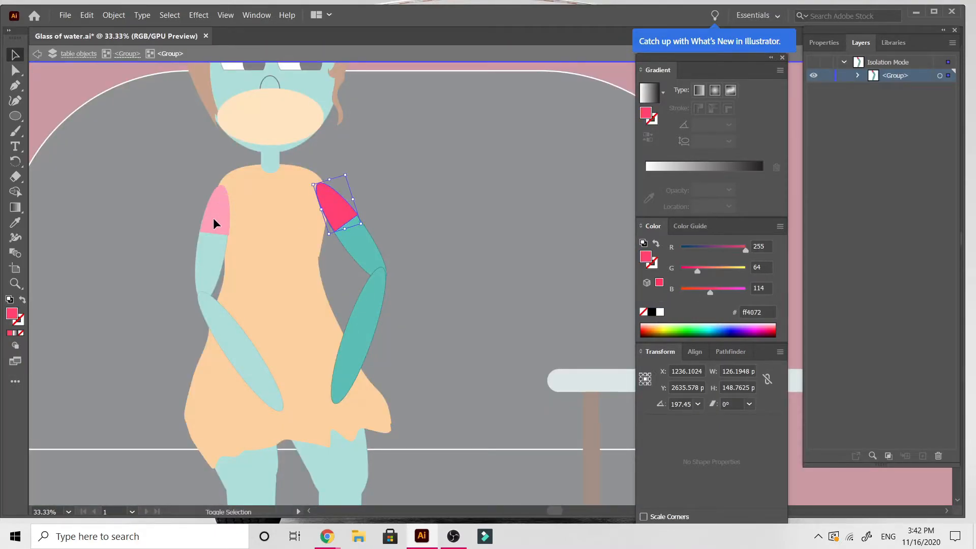
click(15, 222)
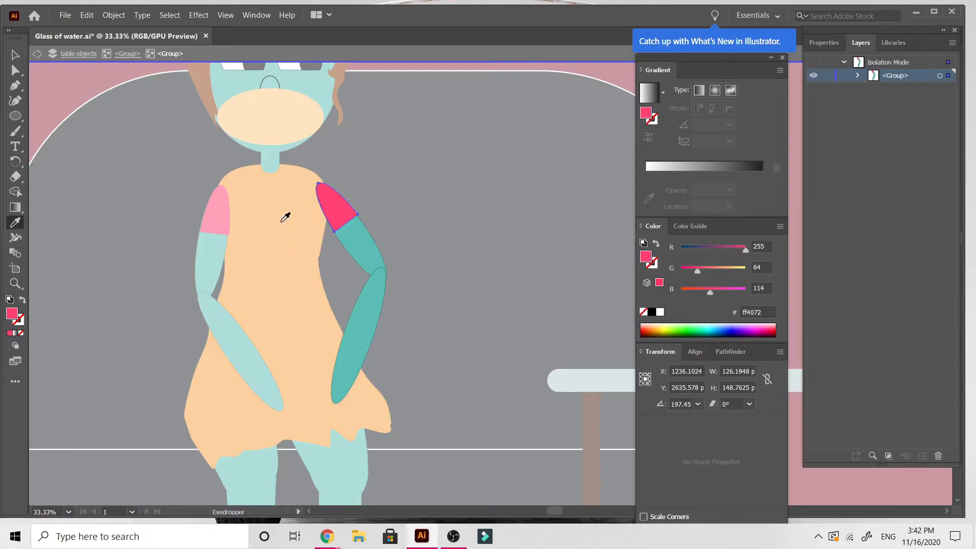
click(279, 219)
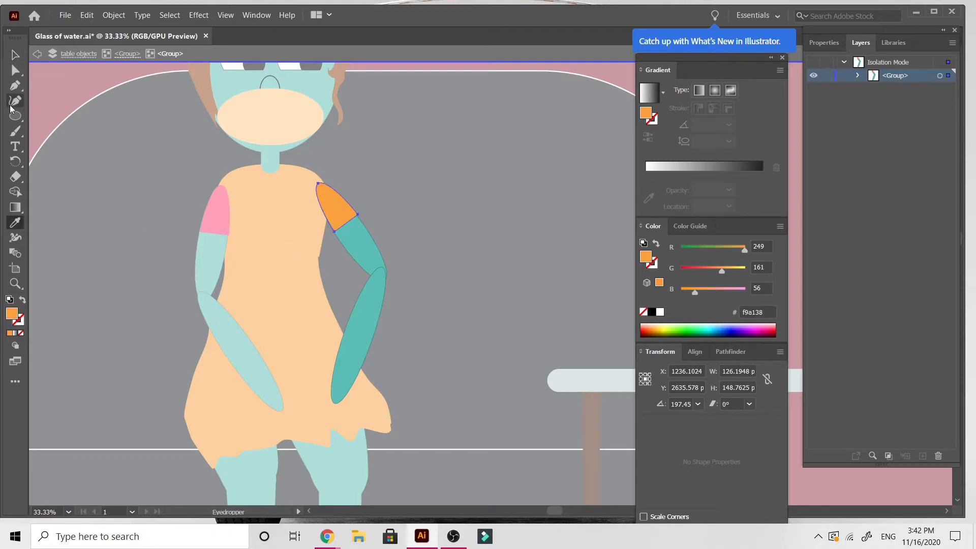
click(16, 55)
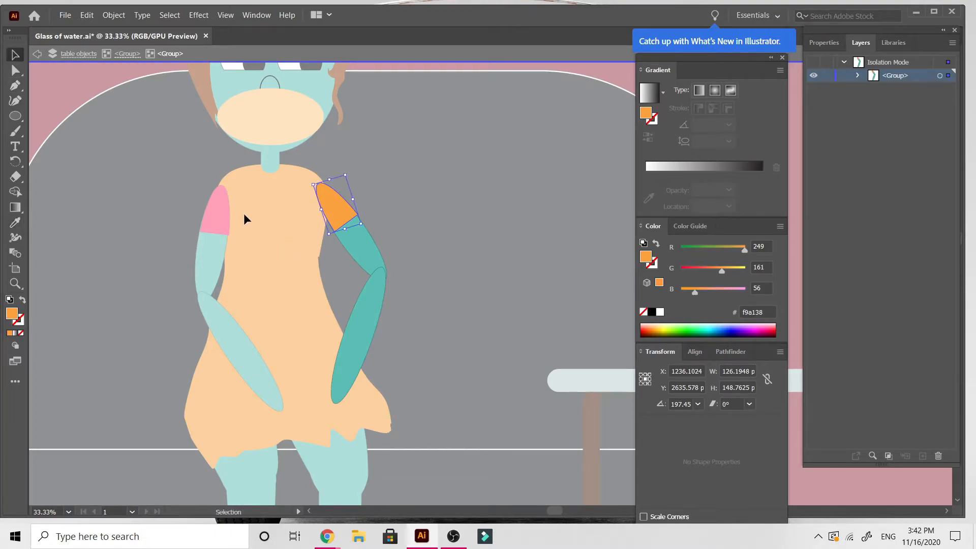
key(Escape)
Step: Recolour the woman's remaining pink sleeve with the dress's sampled orange and leave isolation mode
click(215, 202)
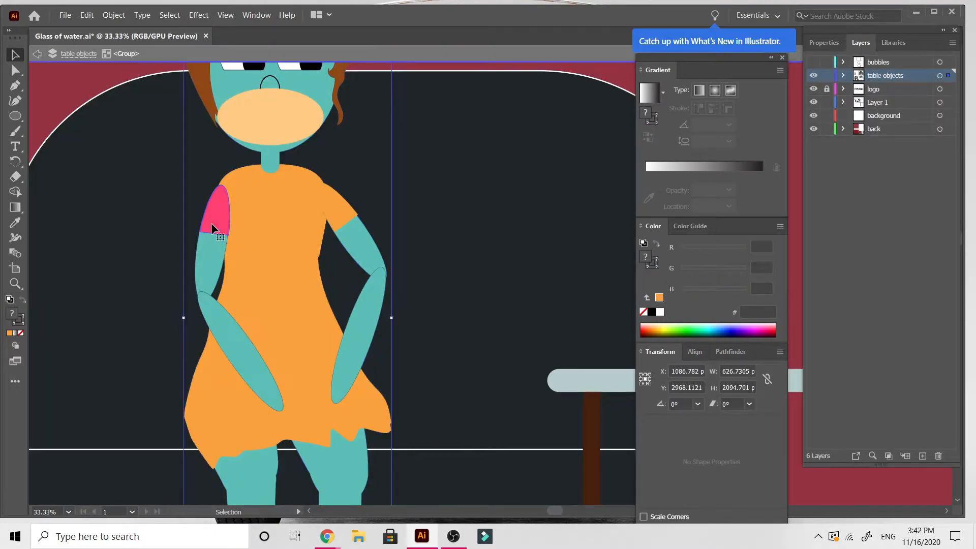
double_click(211, 222)
double_click(215, 212)
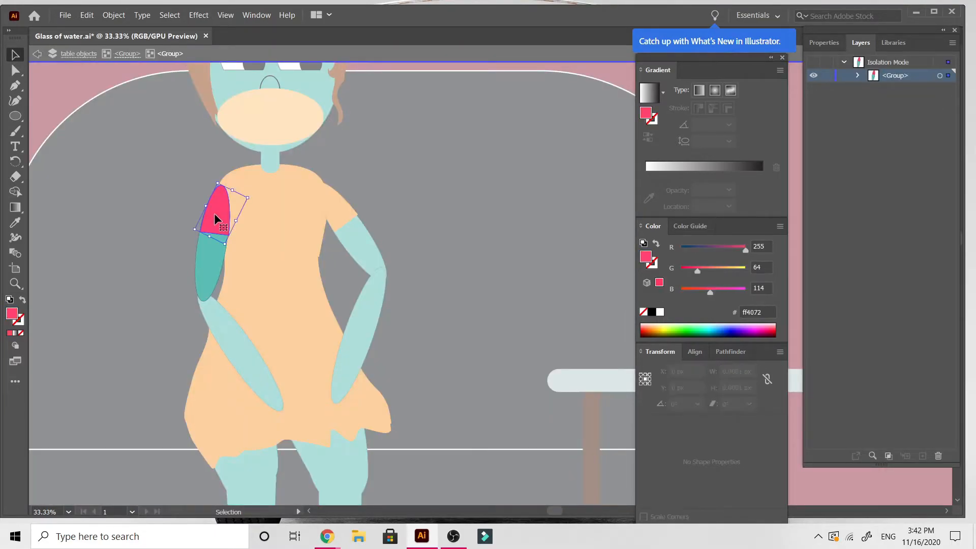
click(15, 223)
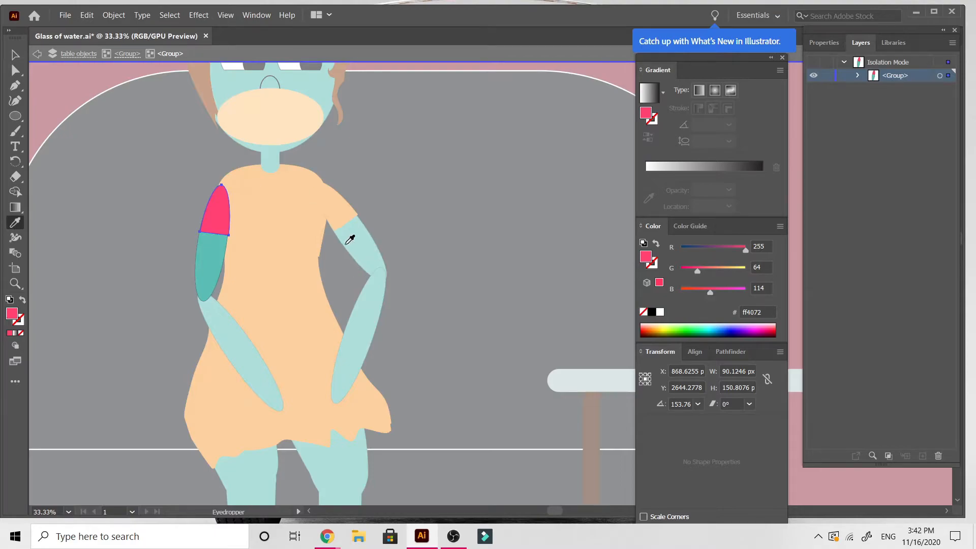
click(299, 236)
click(16, 55)
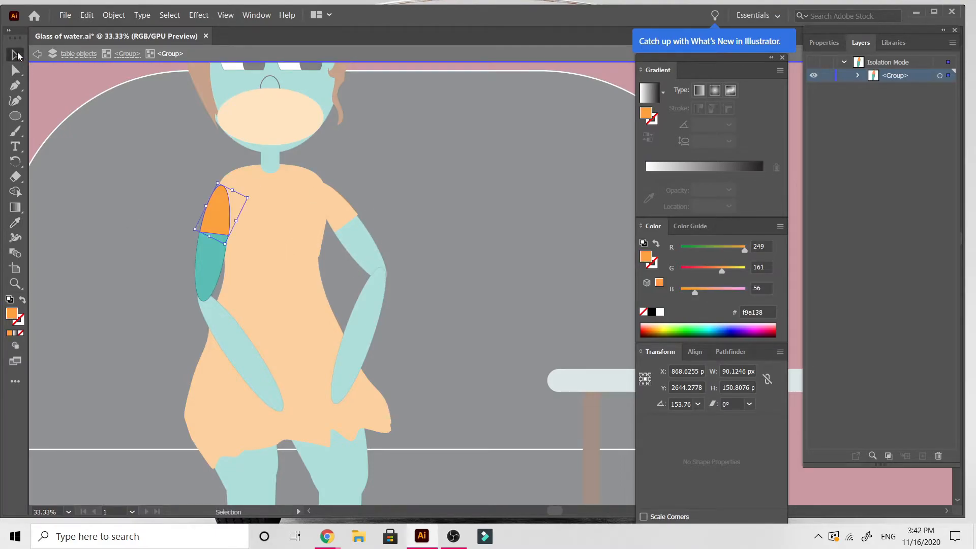
double_click(84, 221)
Step: Compare the first panel's recoloured woman and the standing man holding the glass with the characters and setting of the second panel
scroll(86, 223, up, 5)
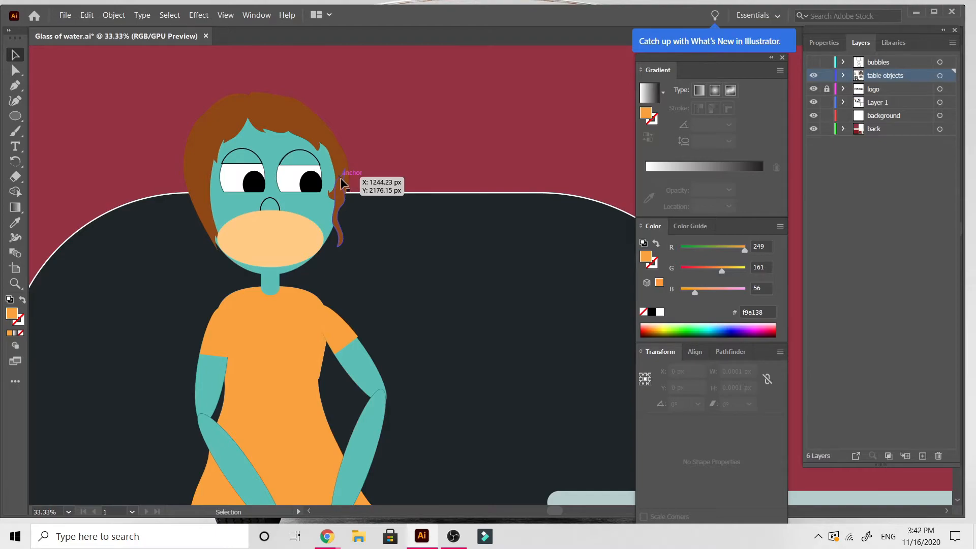
key(ctrl+minus)
key(ctrl+minus)
key(ctrl+minus)
key(ctrl+minus)
key(ctrl+minus)
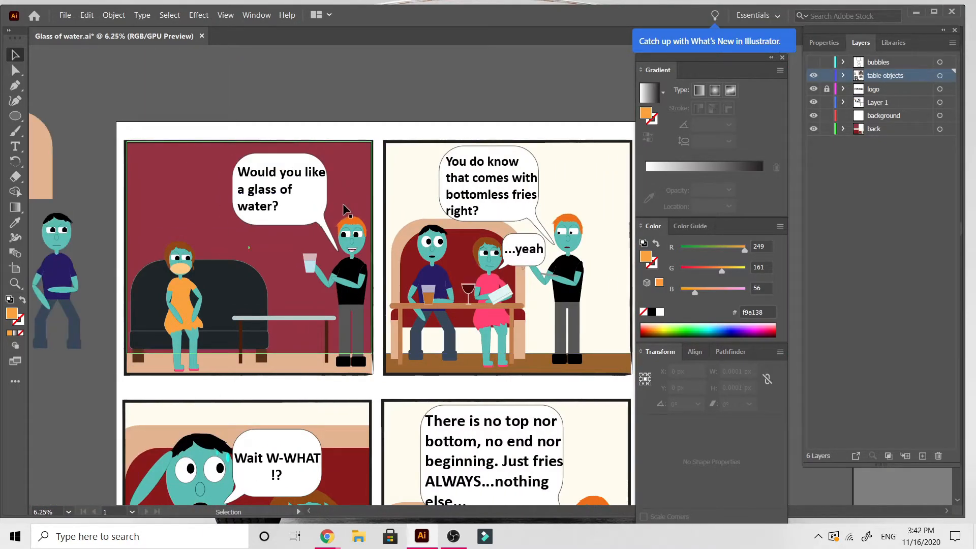
key(ctrl+plus)
key(ctrl+plus)
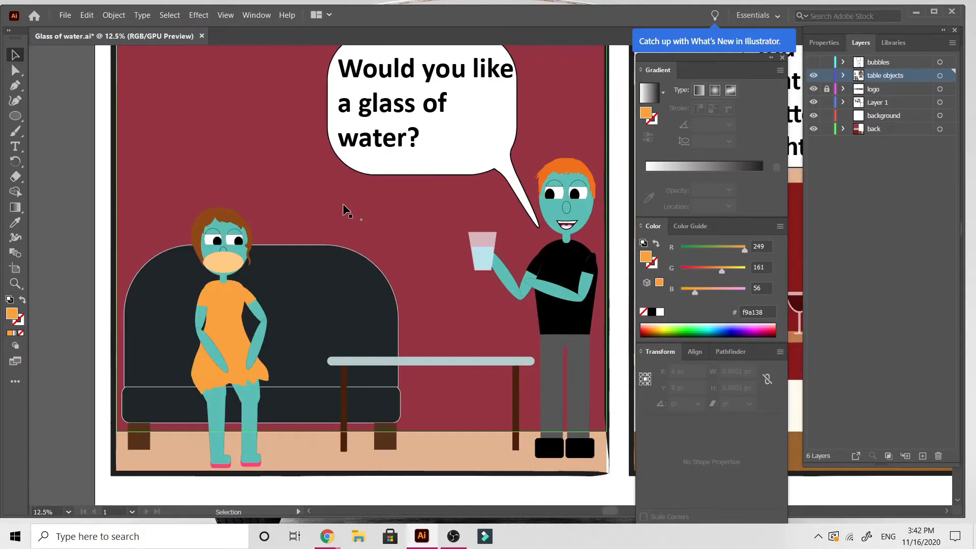
scroll(343, 204, right, 1)
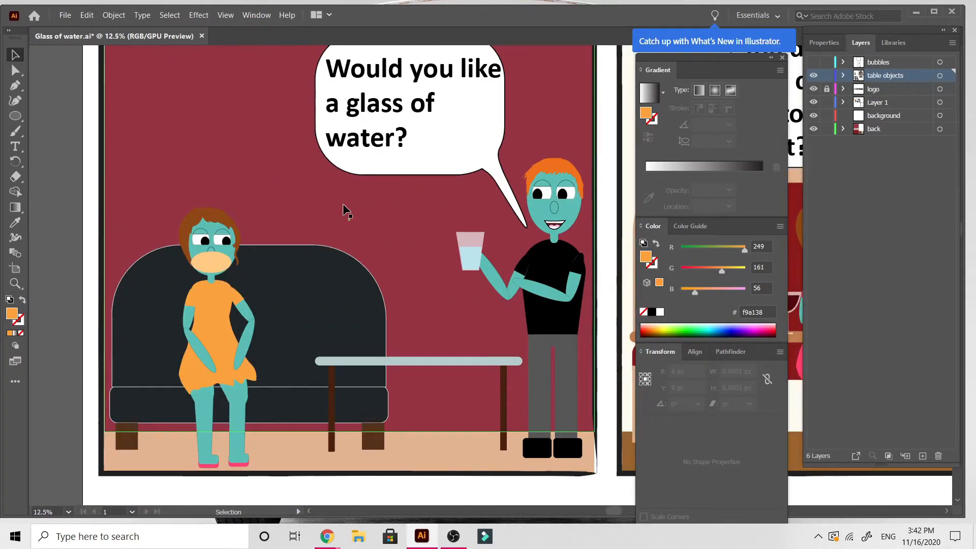
scroll(343, 204, up, 4)
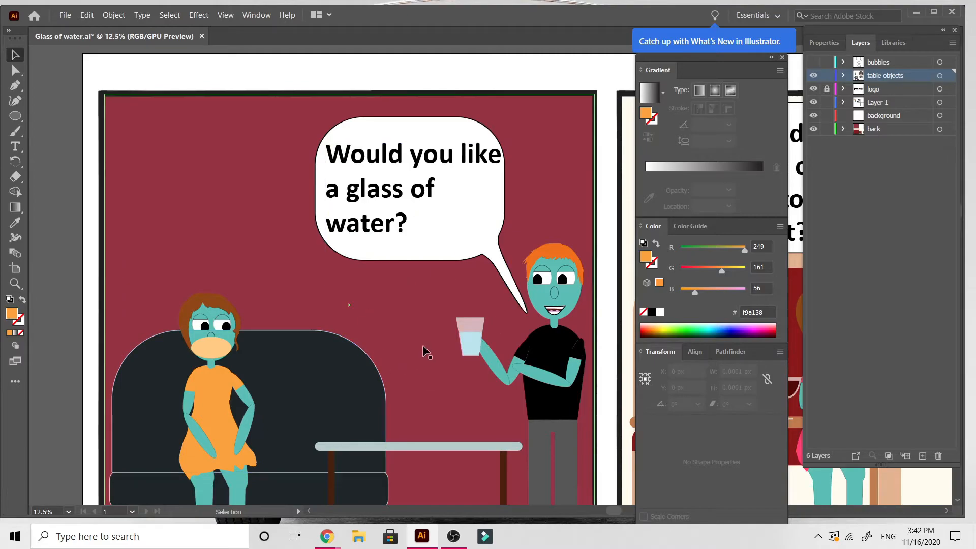
scroll(426, 352, down, 4)
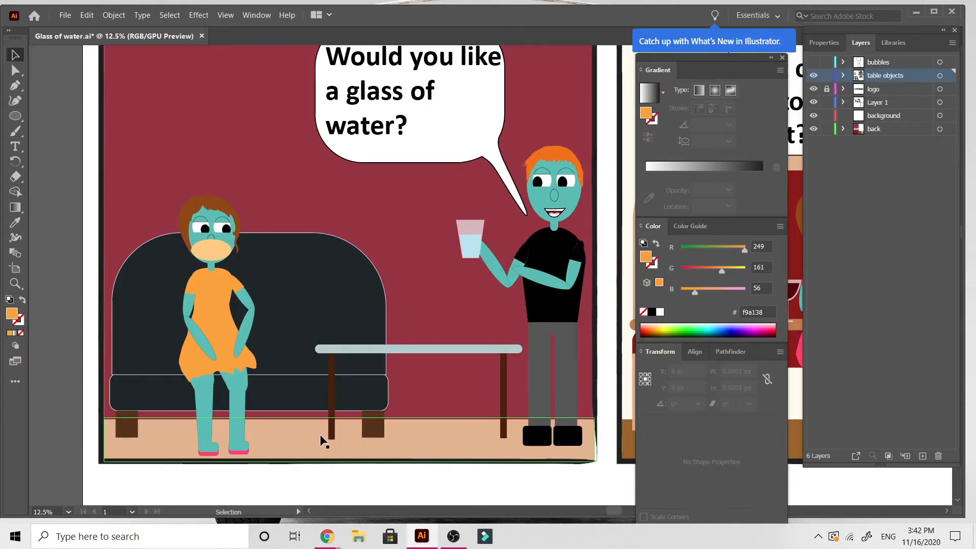
scroll(321, 436, up, 2)
scroll(320, 441, down, 1)
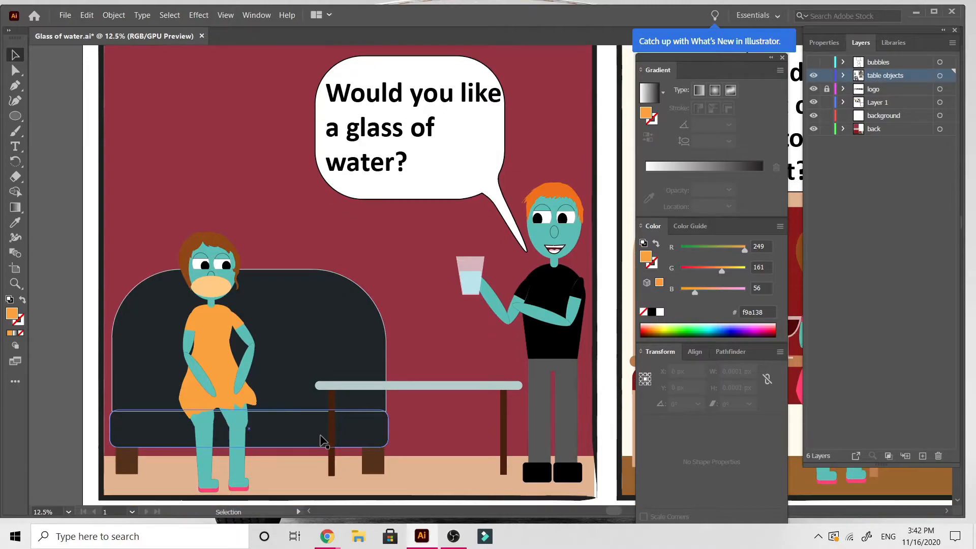
scroll(321, 437, down, 2)
scroll(321, 440, down, 1)
scroll(321, 440, up, 1)
scroll(321, 441, right, 5)
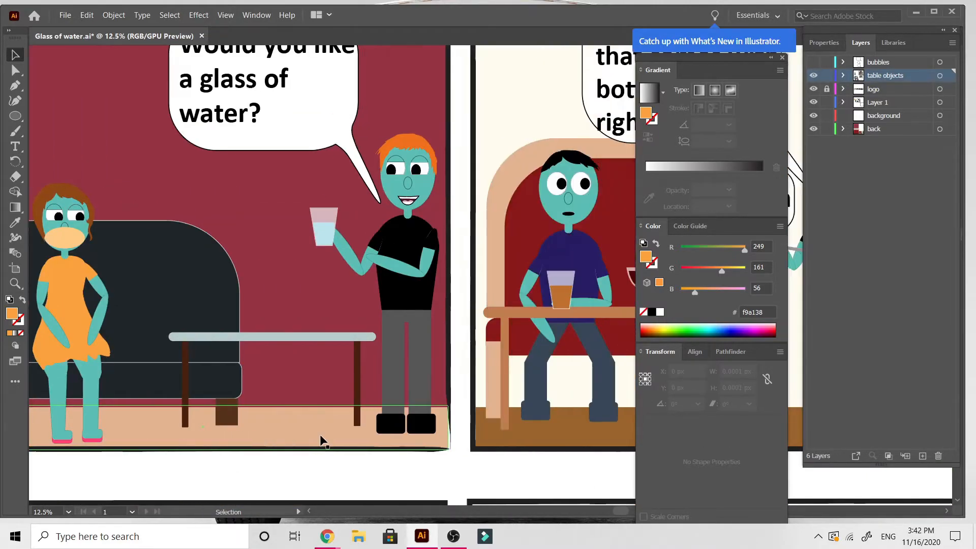
scroll(321, 441, left, 2)
scroll(320, 438, right, 4)
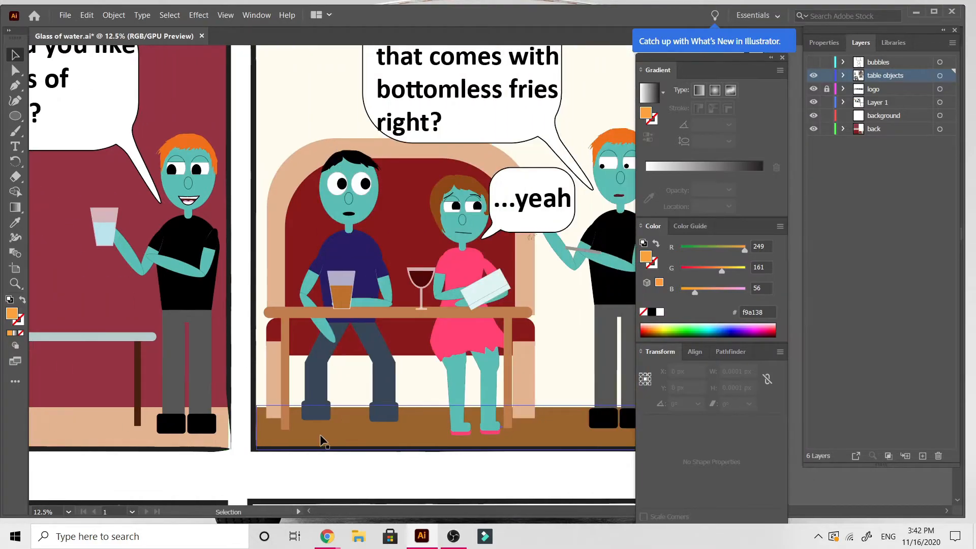
scroll(321, 440, left, 7)
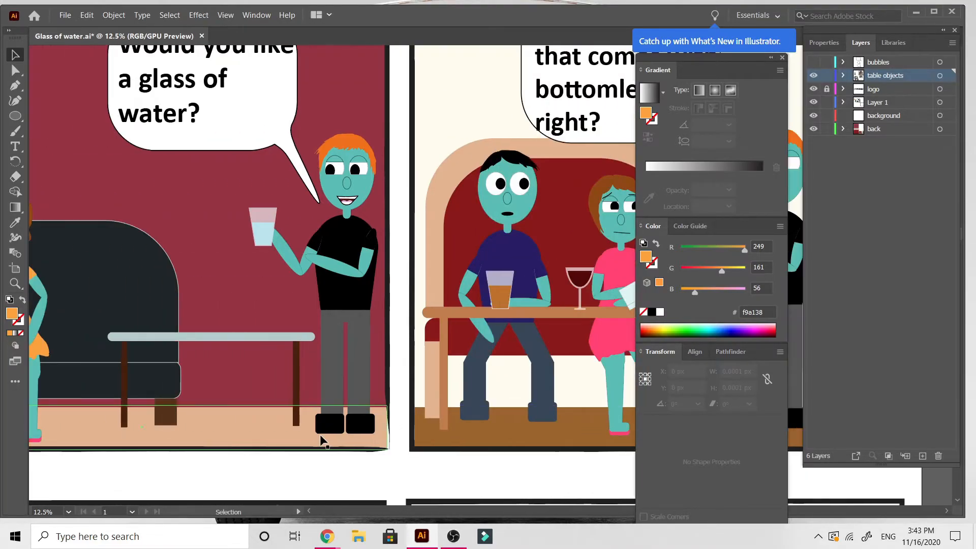
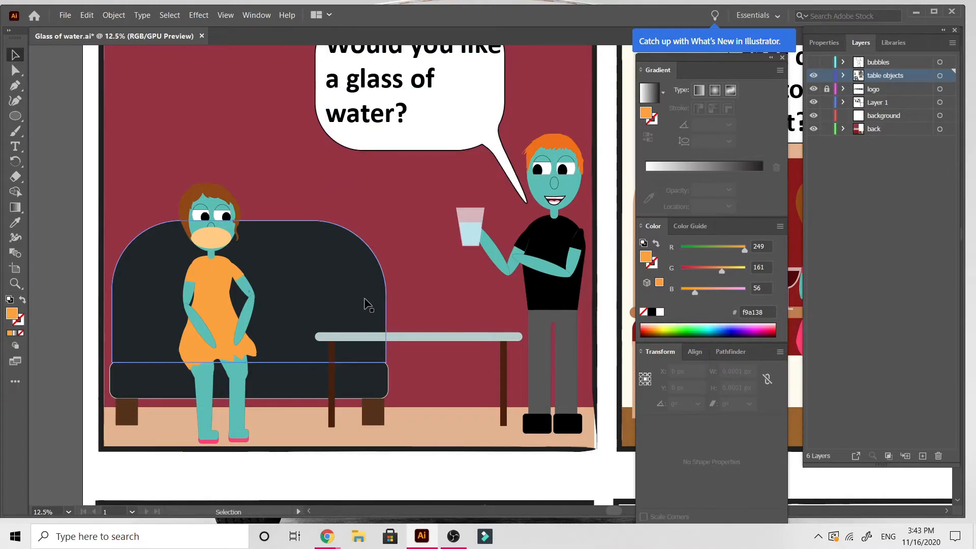
scroll(364, 300, right, 10)
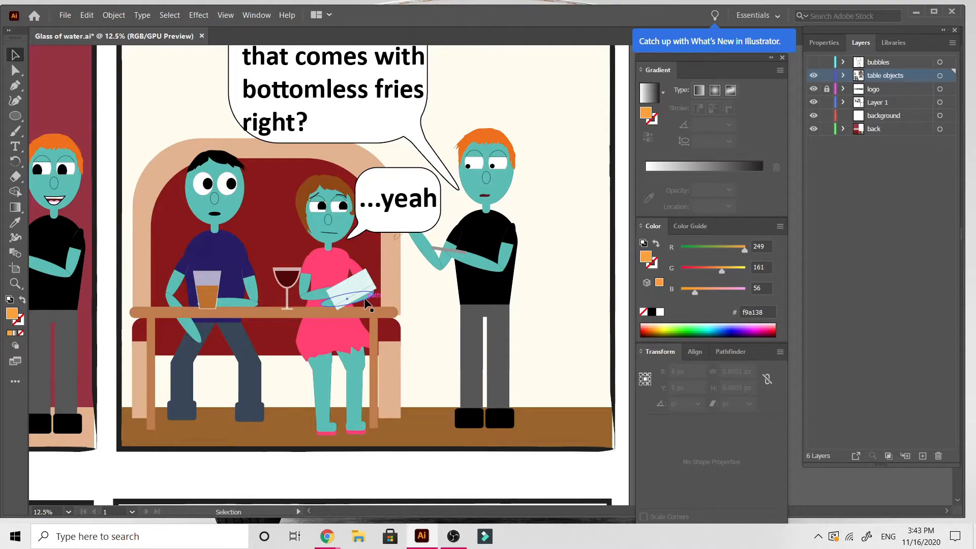
scroll(365, 298, left, 5)
scroll(364, 299, right, 1)
scroll(365, 299, down, 1)
scroll(325, 213, up, 3)
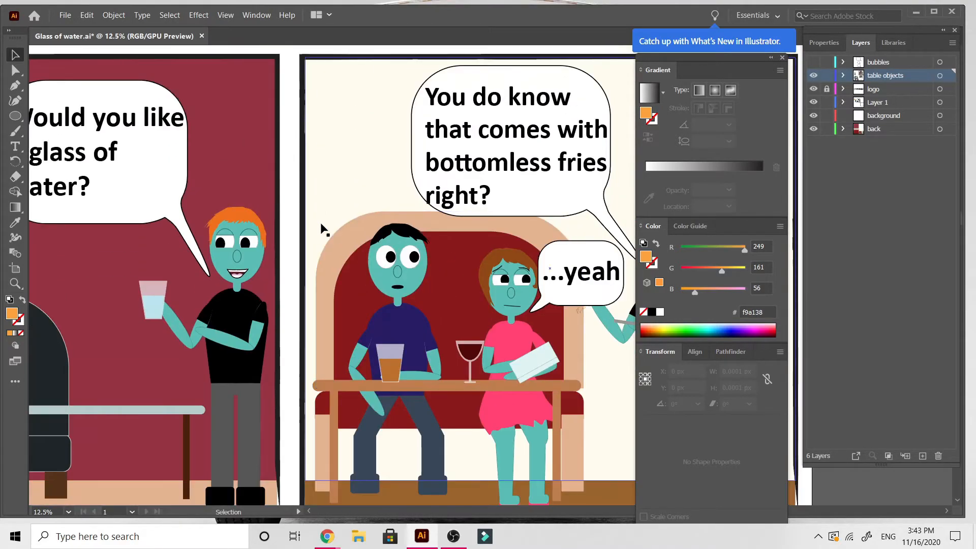
scroll(304, 345, down, 1)
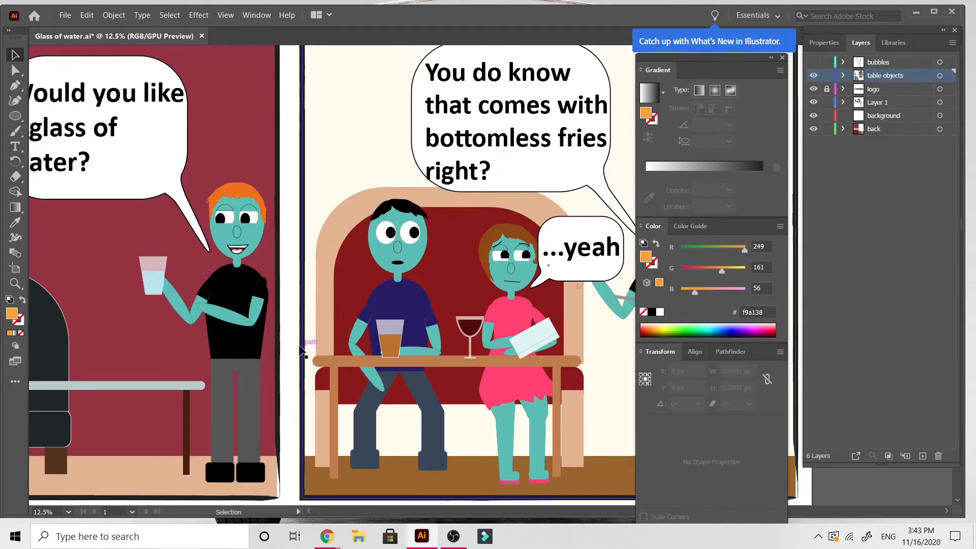
scroll(81, 437, left, 5)
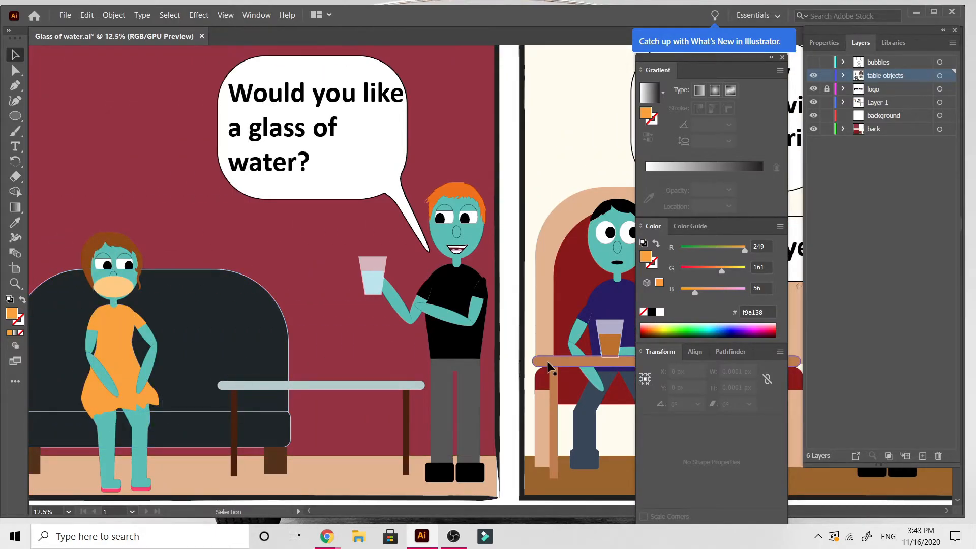
scroll(549, 365, right, 8)
scroll(549, 366, left, 10)
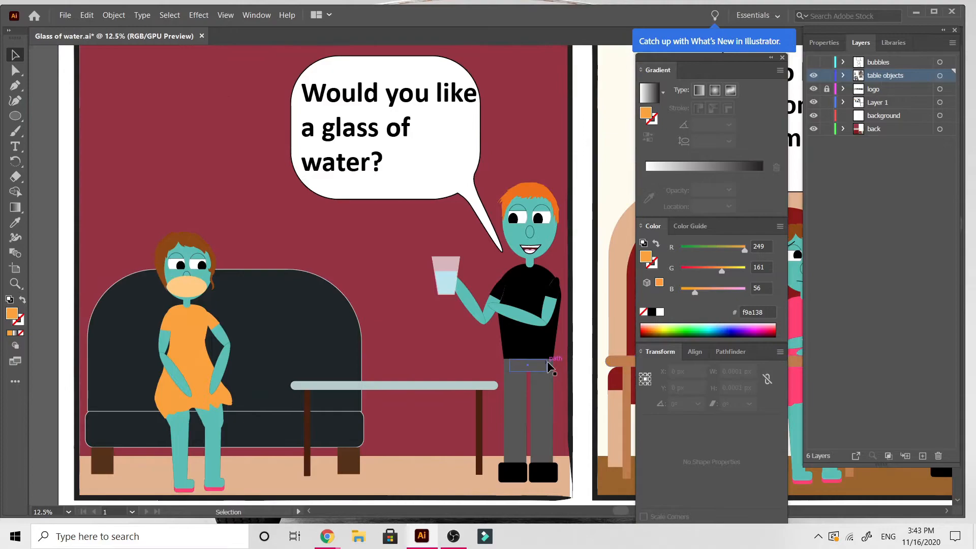
scroll(549, 366, right, 1)
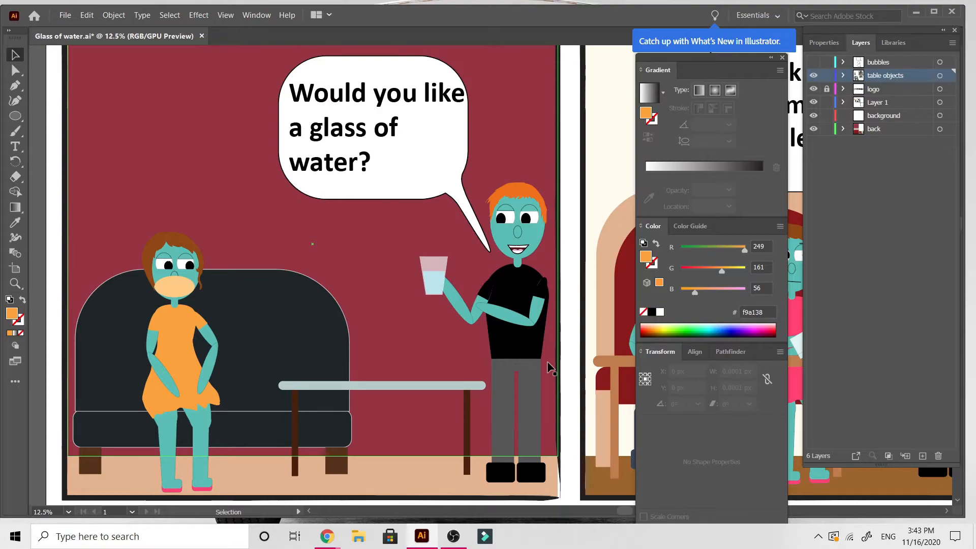
key(a)
key(ctrl+equal)
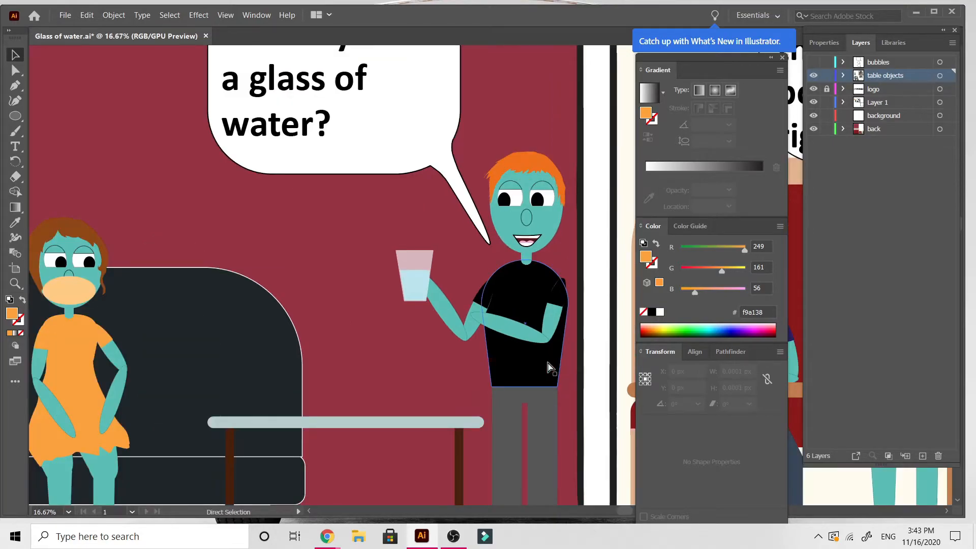
key(ctrl+equal)
key(ctrl+equal)
key(v)
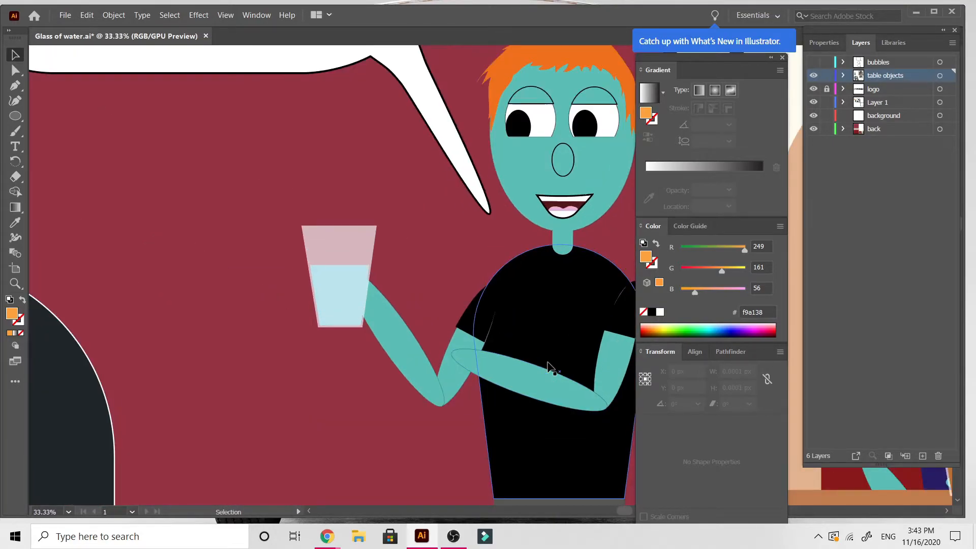
Step: Isolate the seated woman's group in the first panel and move both her pupils upward beneath the eyelids
scroll(551, 369, left, 10)
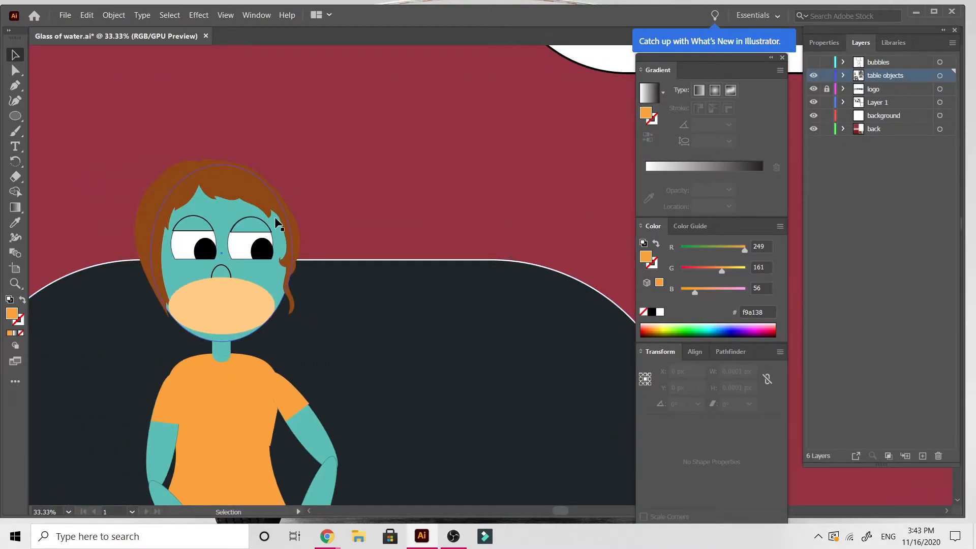
click(263, 258)
double_click(263, 258)
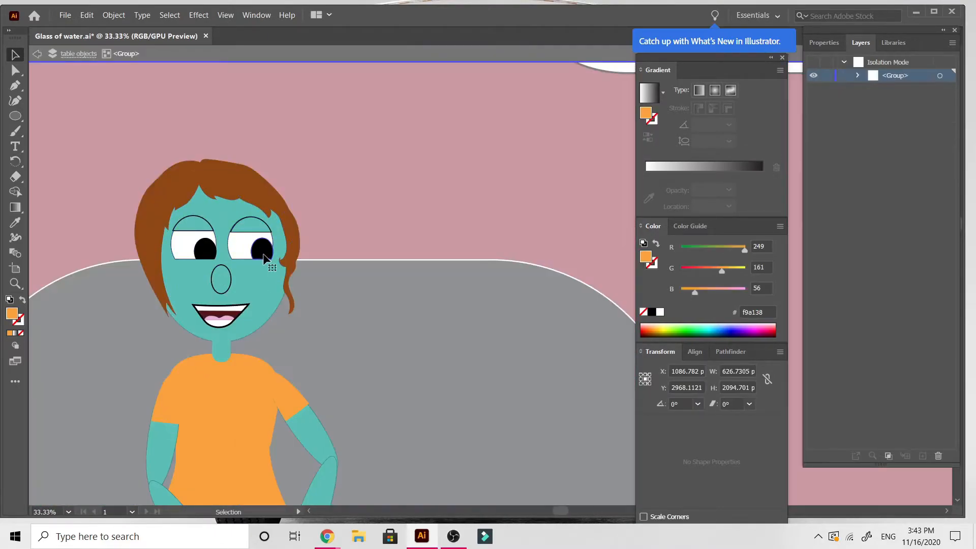
drag(264, 254, 262, 249)
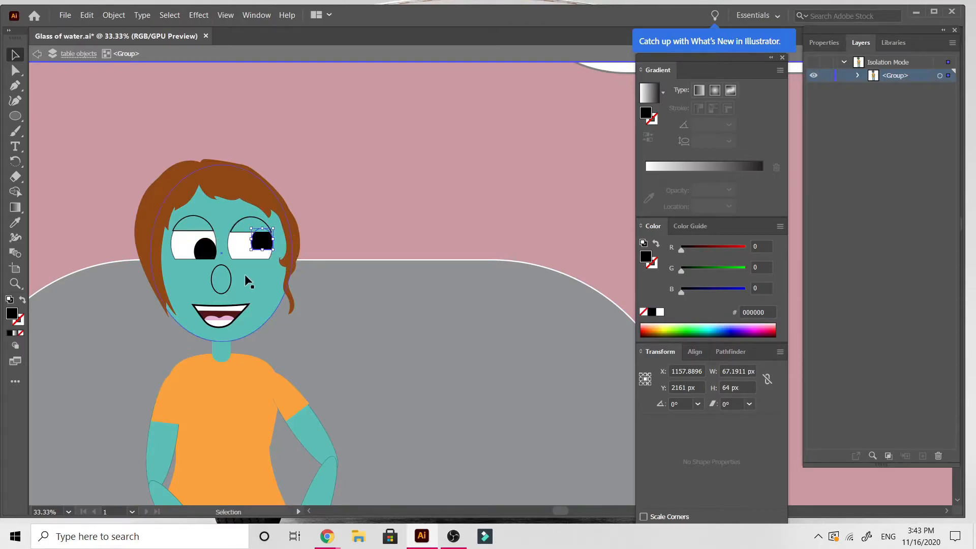
click(208, 254)
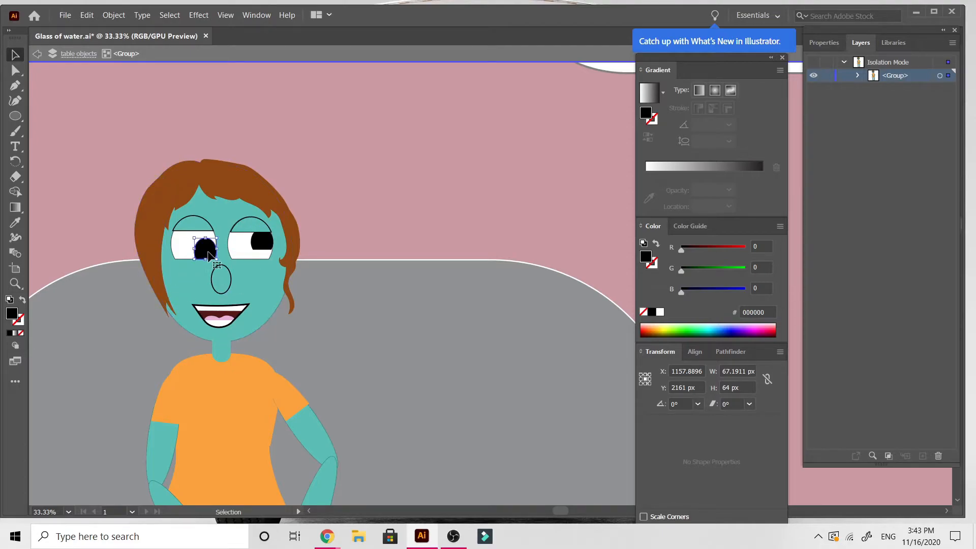
mouse_move(207, 254)
mouse_down()
mouse_move(209, 241)
mouse_move(246, 256)
mouse_move(208, 244)
mouse_up()
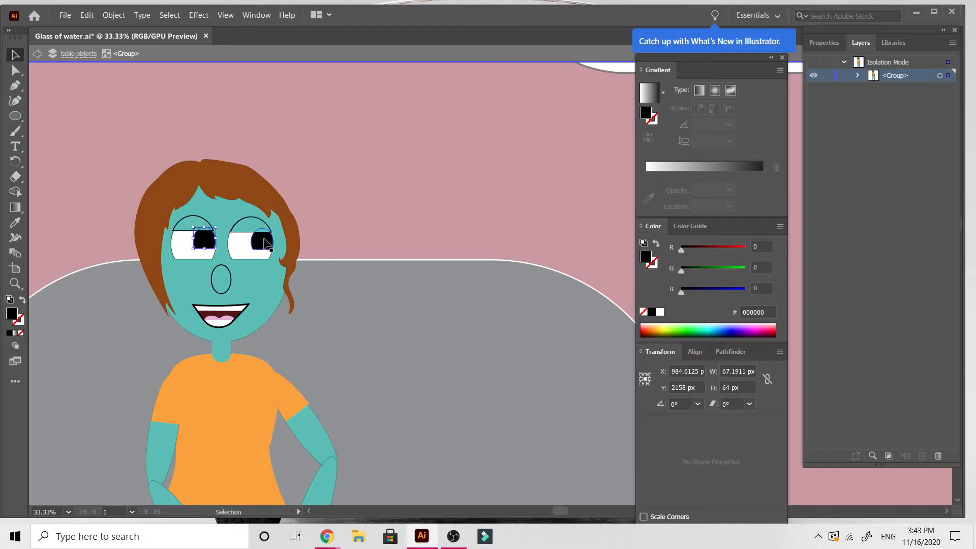
Step: Raise the woman's two pupils further so both sit at about Y 2150 px, and leave isolation mode
click(264, 243)
drag(264, 242, 262, 235)
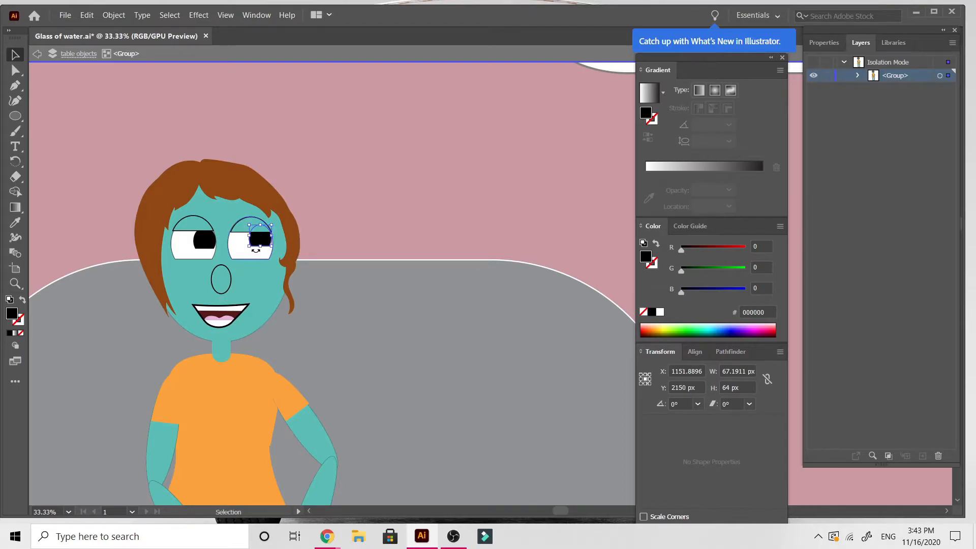
click(207, 242)
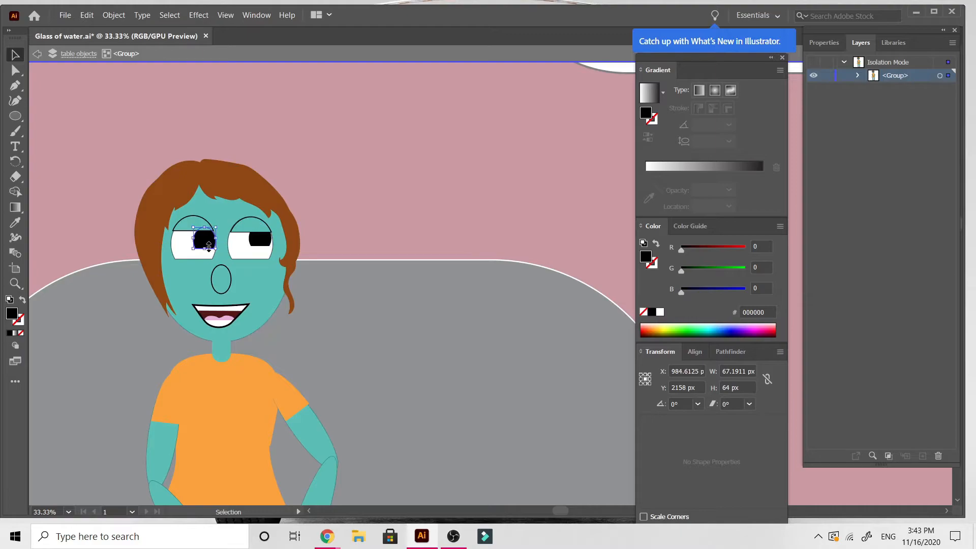
drag(206, 241, 205, 239)
double_click(421, 244)
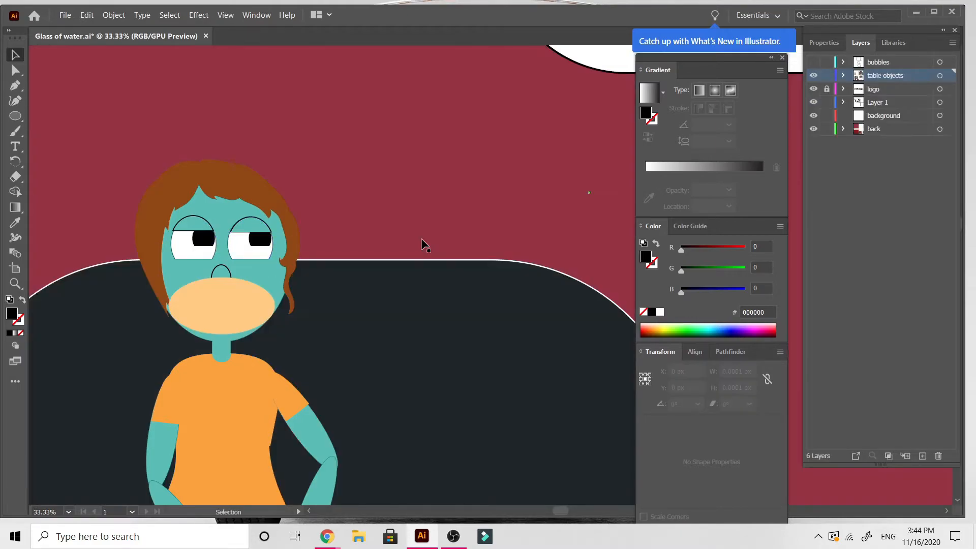
Step: Try to round the flat bottom corners of the woman's table-side pupil with Direct Selection inside her isolated group
scroll(421, 245, down, 4)
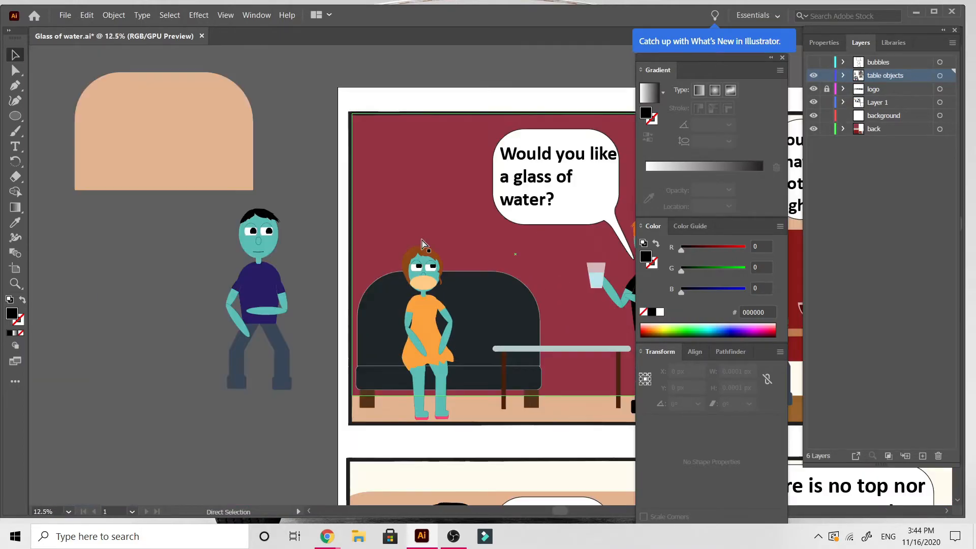
scroll(421, 244, right, 4)
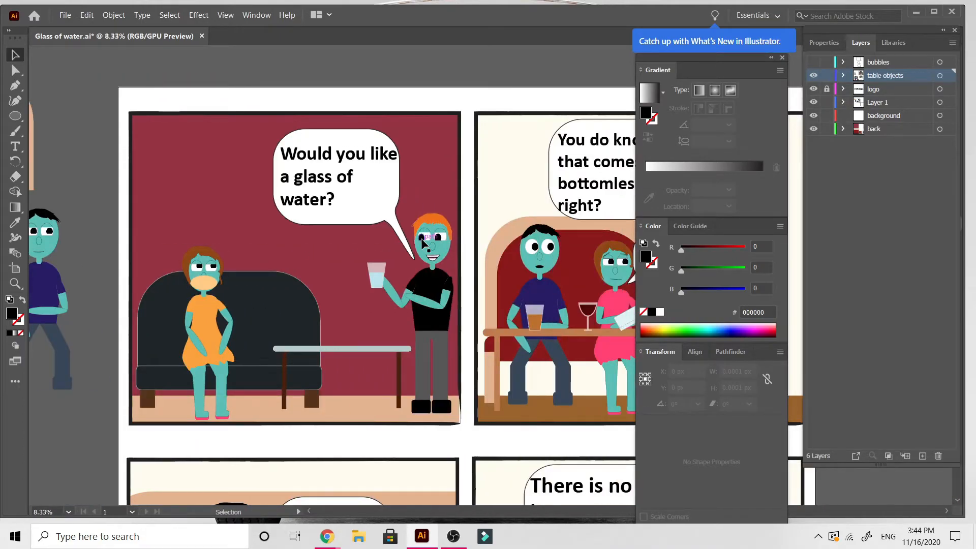
scroll(299, 355, left, 5)
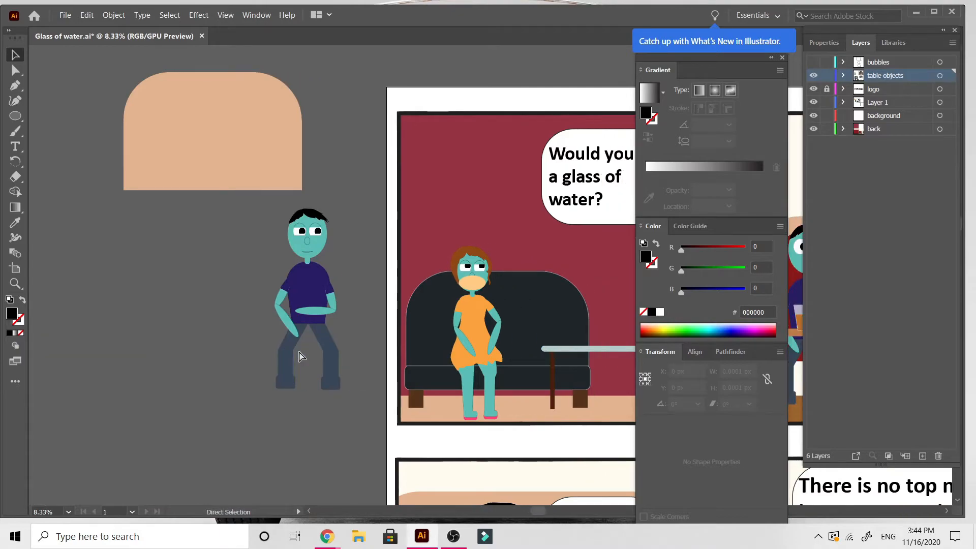
key(ctrl+equal)
key(ctrl+equal)
key(ctrl+equal)
key(ctrl+equal)
key(ctrl+equal)
key(ctrl+equal)
key(ctrl+equal)
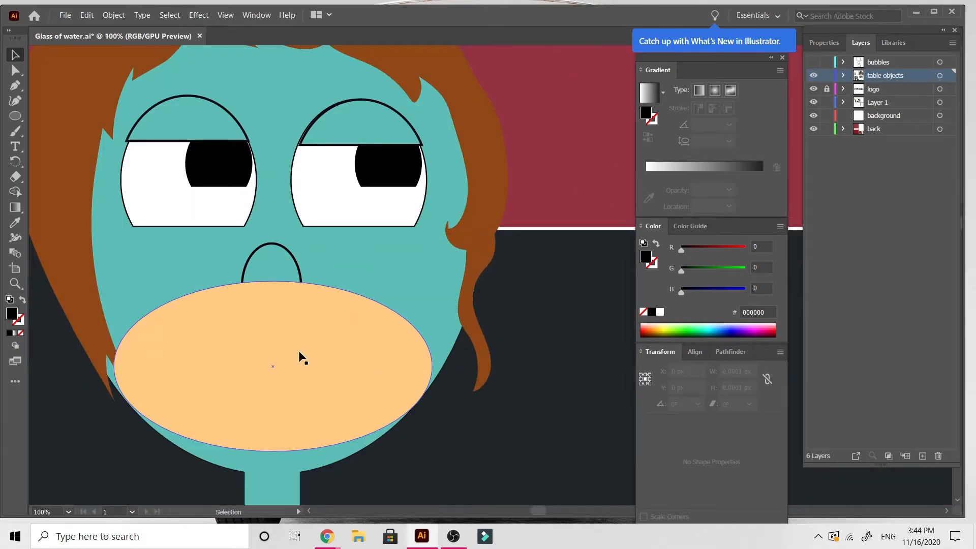
double_click(378, 177)
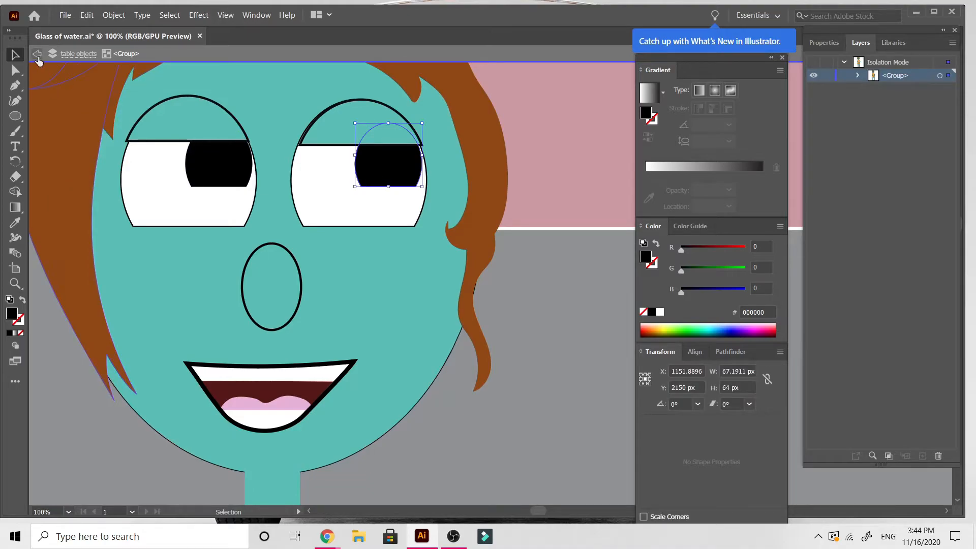
click(15, 70)
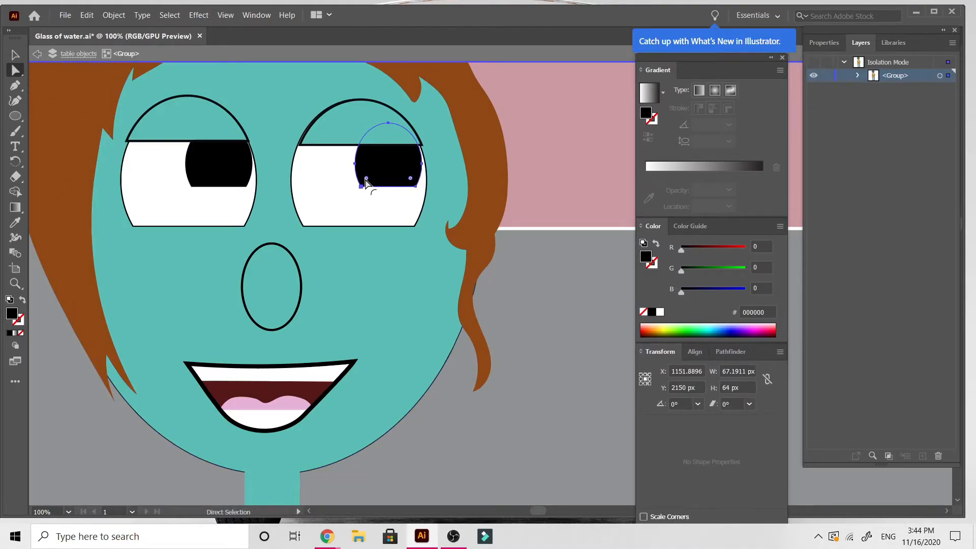
drag(368, 181, 395, 171)
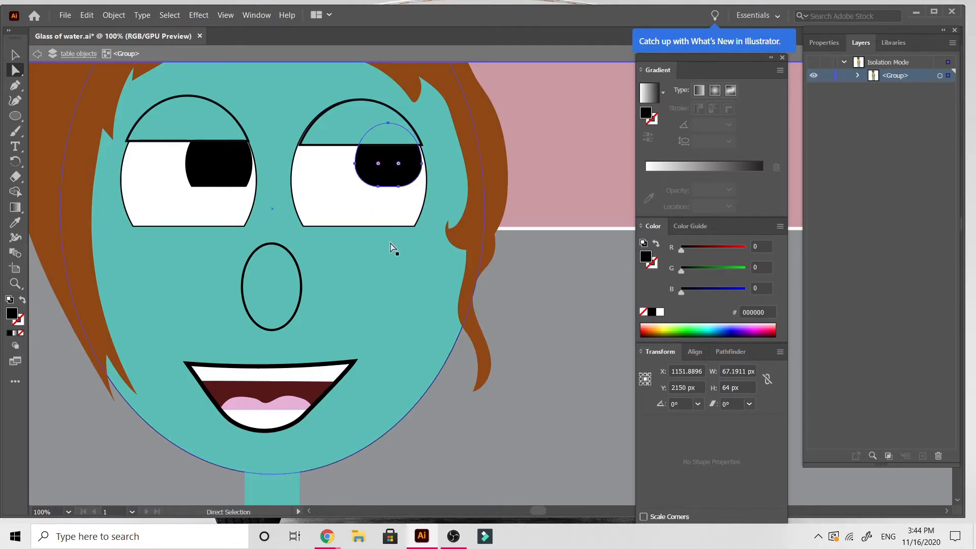
click(15, 55)
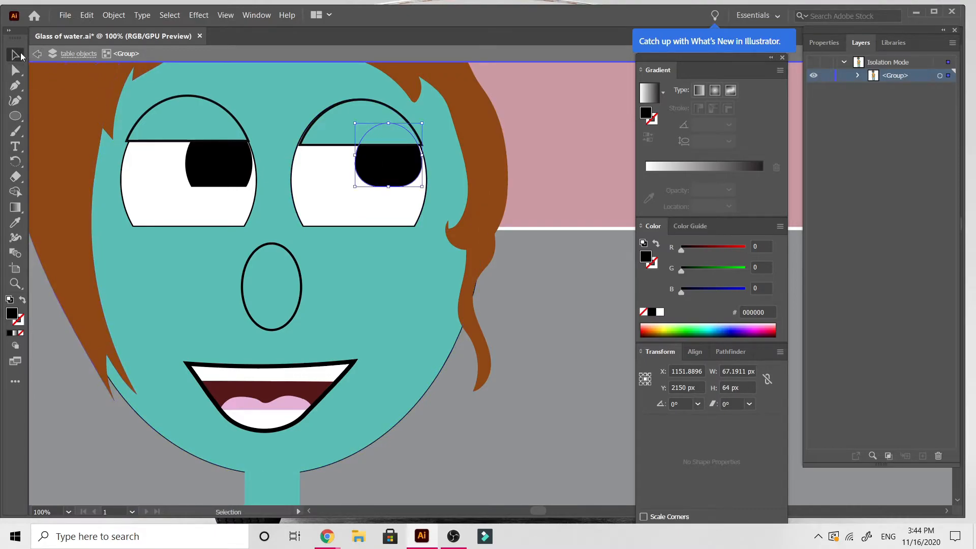
click(523, 206)
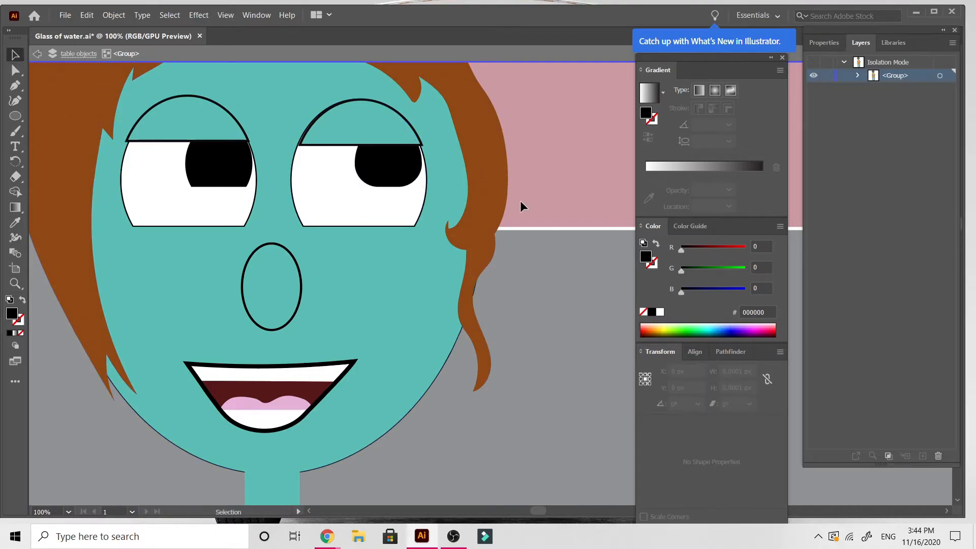
Step: Undo the corner rounding on the woman's table-side pupil
key(ctrl+minus)
key(ctrl+minus)
key(ctrl+minus)
key(ctrl+minus)
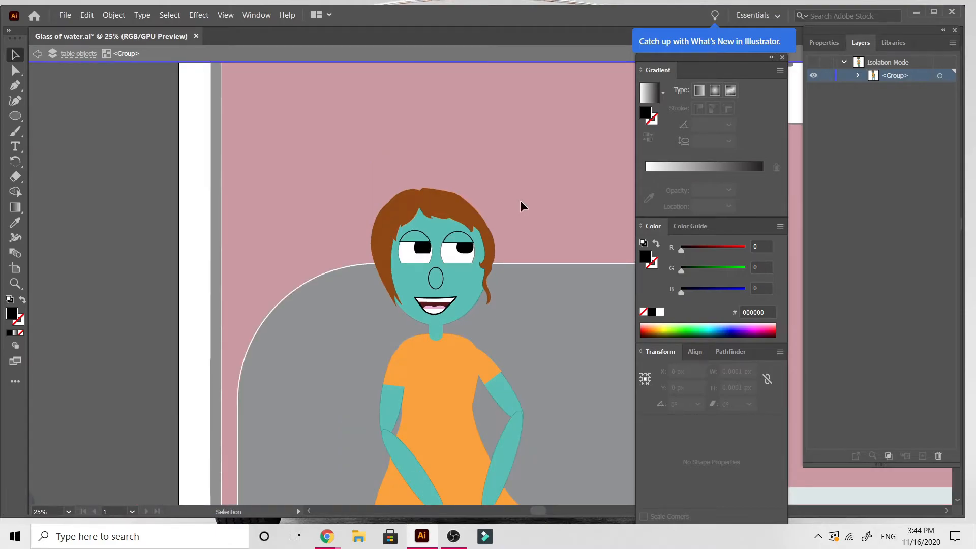
key(ctrl+plus)
key(ctrl+plus)
key(ctrl+z)
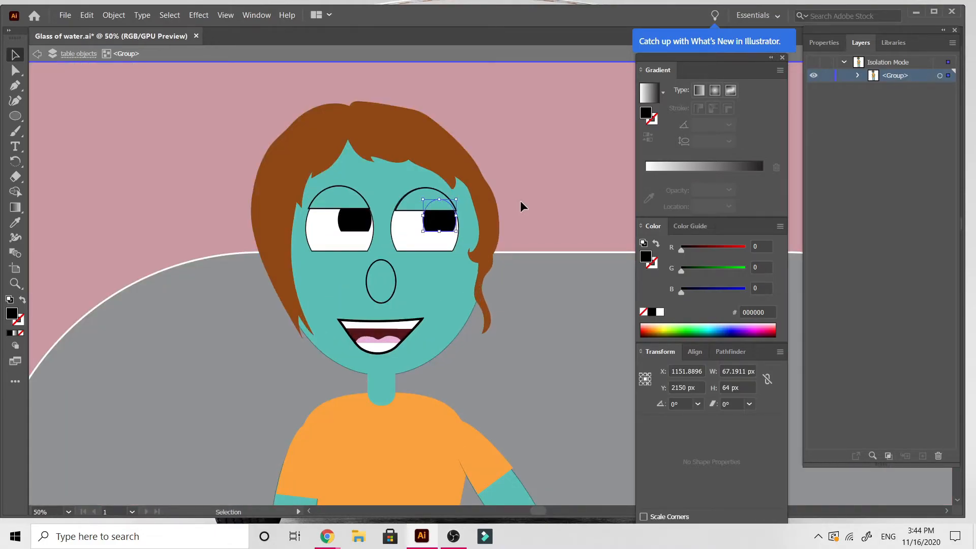
Step: Draw a black ellipse of about 55 by 76 px over the woman's table-side pupil
key(ctrl+plus)
key(ctrl+plus)
key(ctrl+plus)
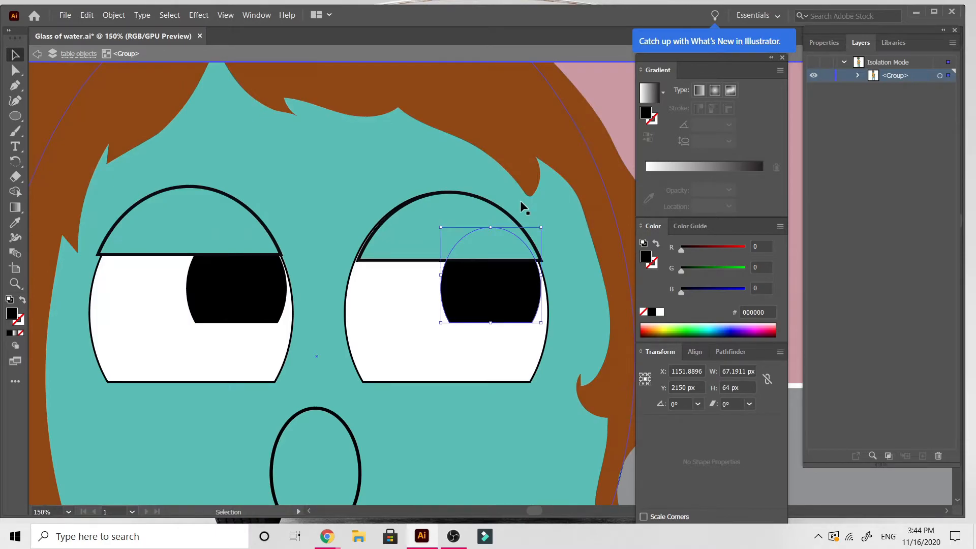
click(15, 118)
drag(458, 228, 541, 340)
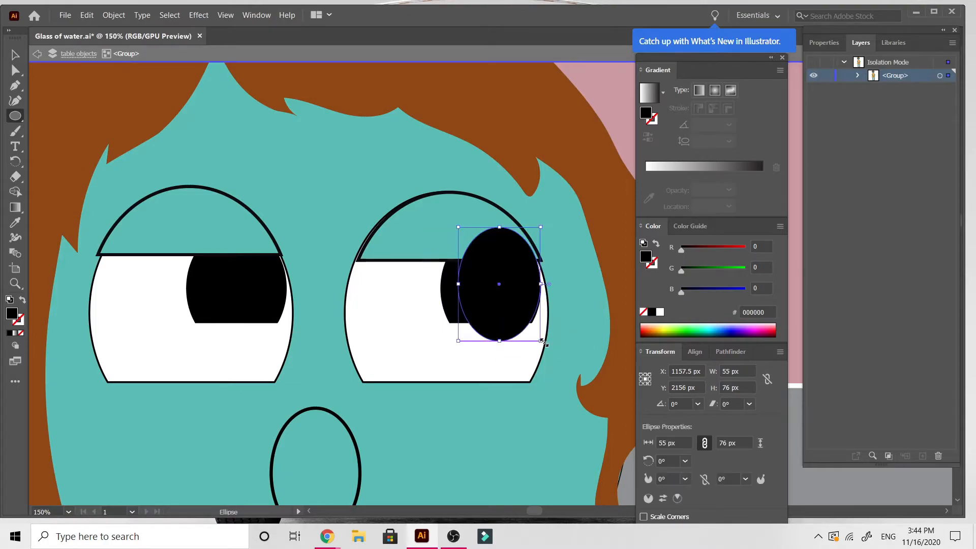
Step: Widen the new pupil ellipse to about 61 px, position it around X 1157.5, Y 2161 px, and delete the flat-bottomed pupil behind it
click(16, 56)
drag(457, 284, 489, 297)
click(441, 296)
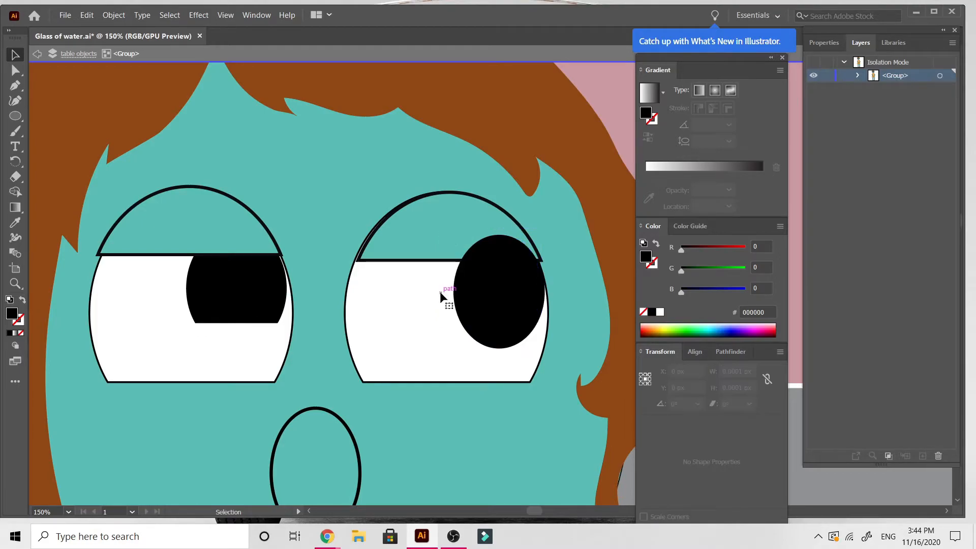
Step: Duplicate the new elliptical pupil and move the copy onto the woman's other eye
click(508, 309)
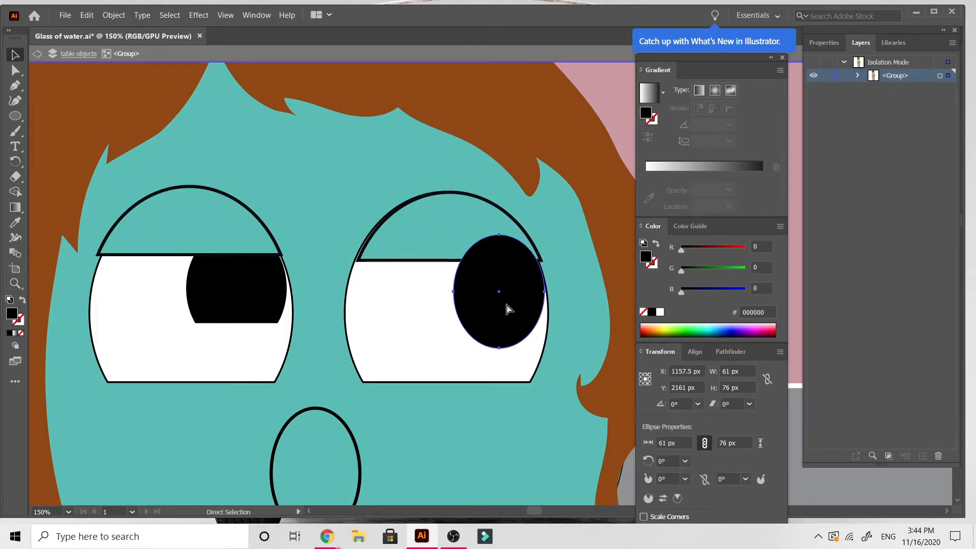
key(ctrl+z)
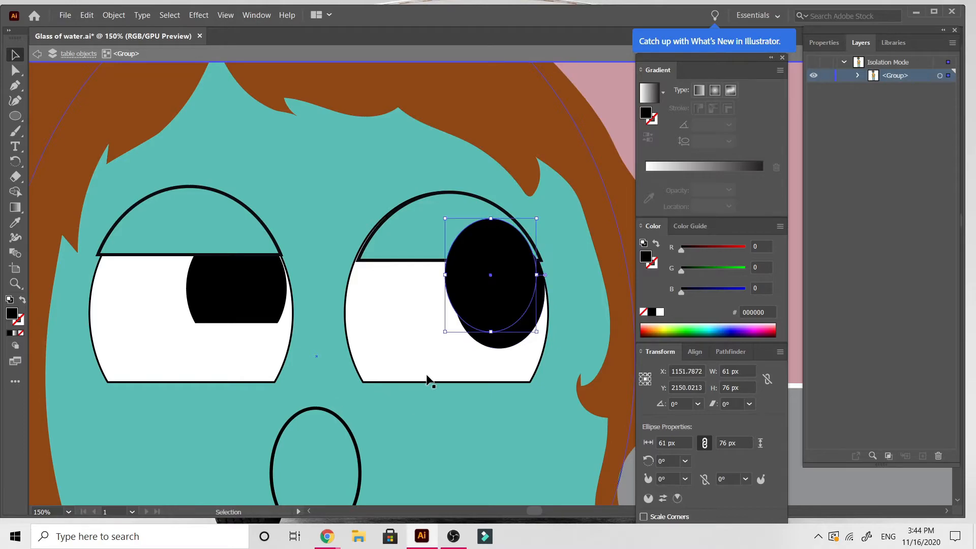
drag(440, 308, 224, 322)
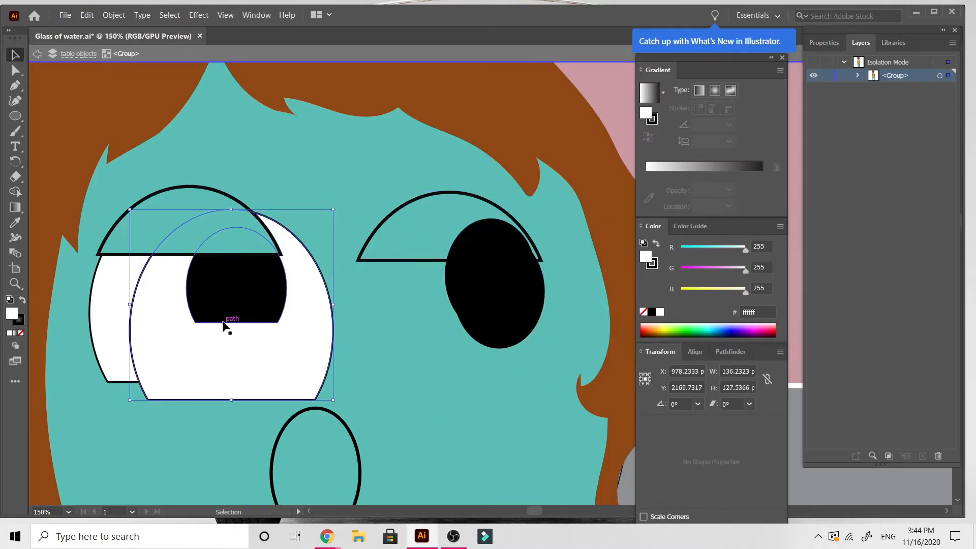
key(ctrl+z)
drag(486, 272, 207, 290)
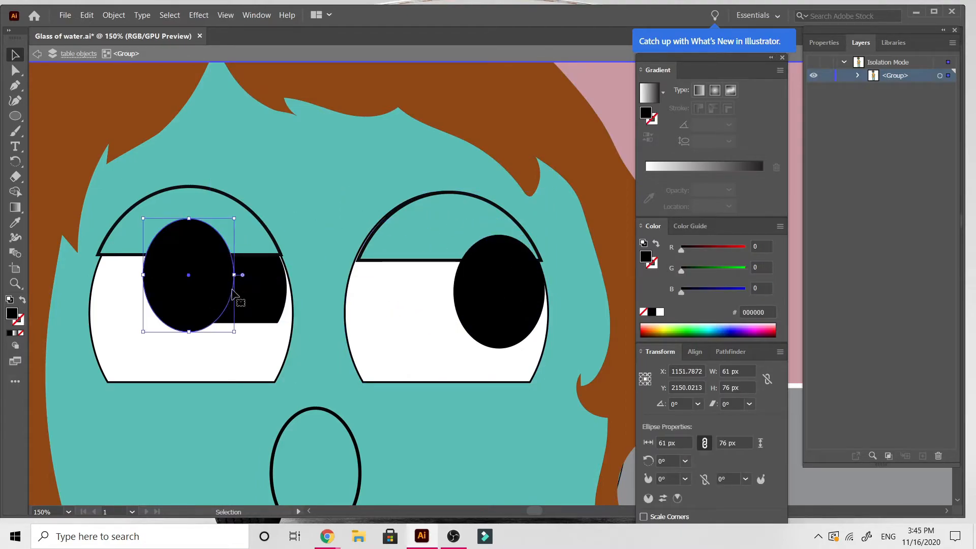
Step: Delete the other eye's old flat-bottomed pupil and place the elliptical copy near the nose side at about X 985.5, Y 2158 px
click(266, 302)
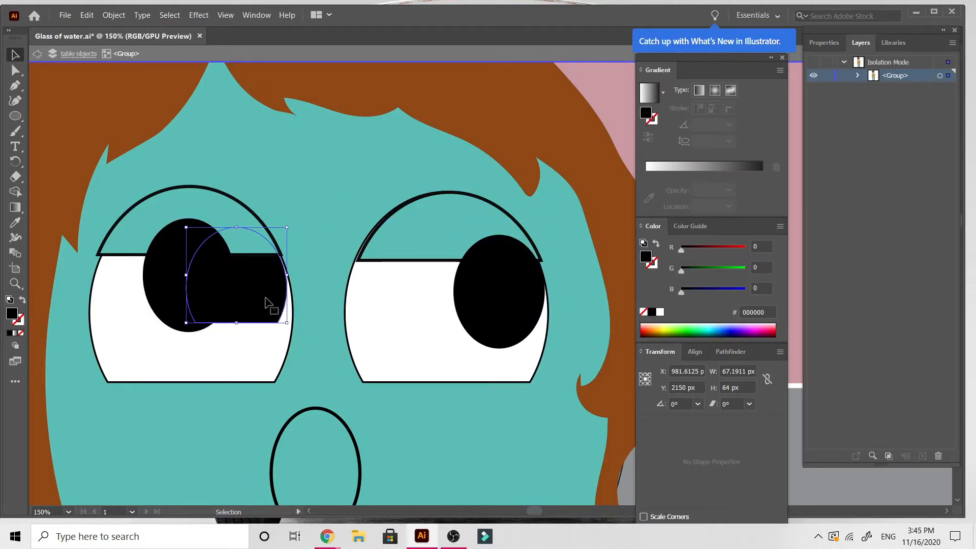
key(Delete)
drag(225, 298, 258, 307)
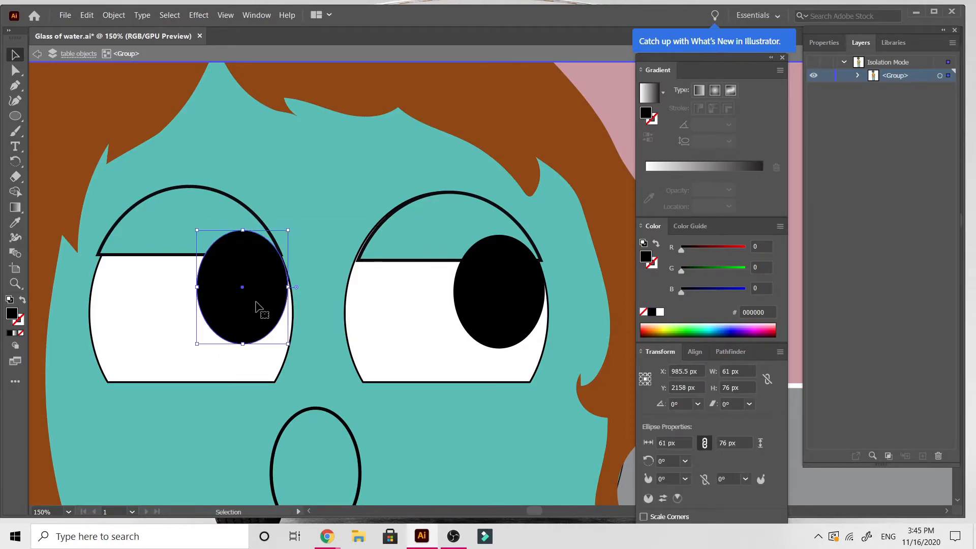
Step: Examine how both new elliptical pupils sit against the woman's eyelids and eye outlines
key(ctrl+minus)
key(ctrl+minus)
key(ctrl+minus)
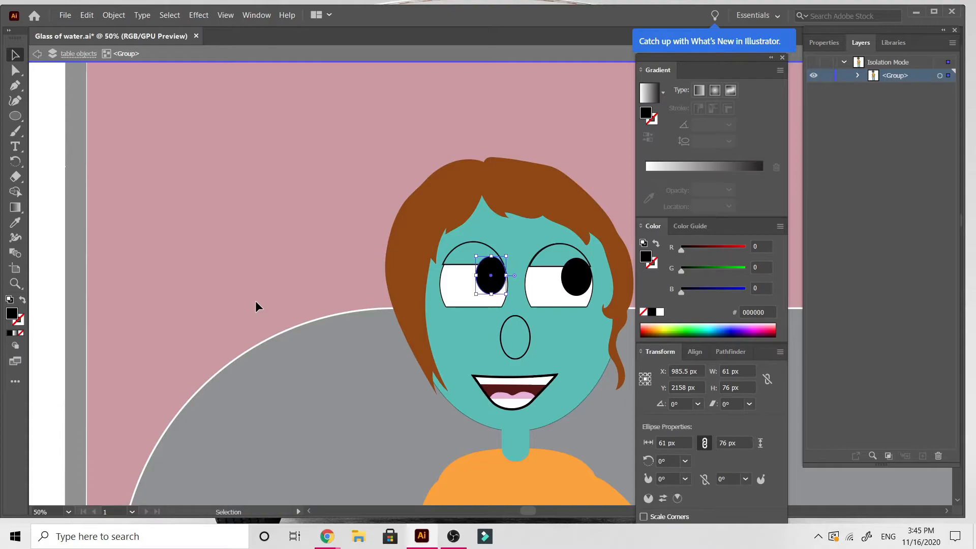
key(ctrl+equal)
key(ctrl+equal)
key(ctrl+equal)
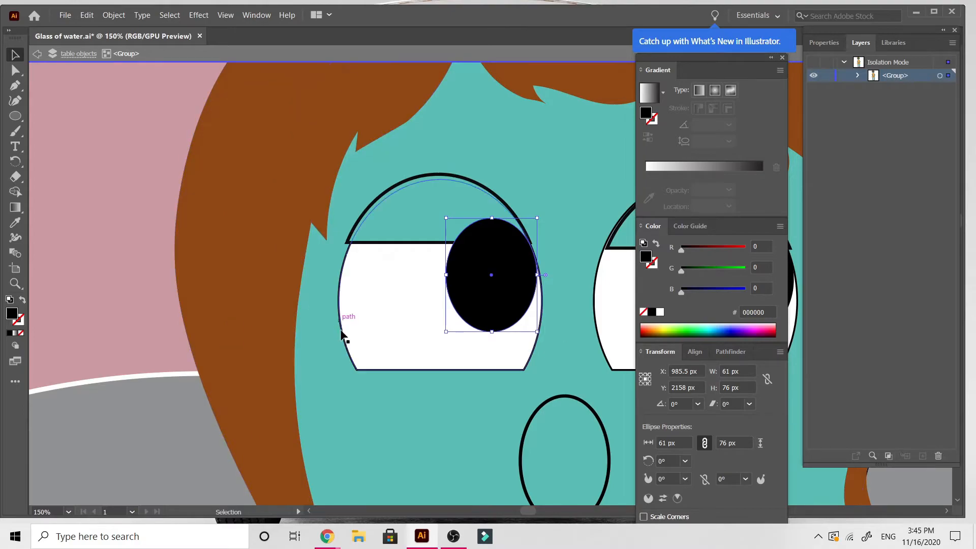
scroll(321, 402, right, 6)
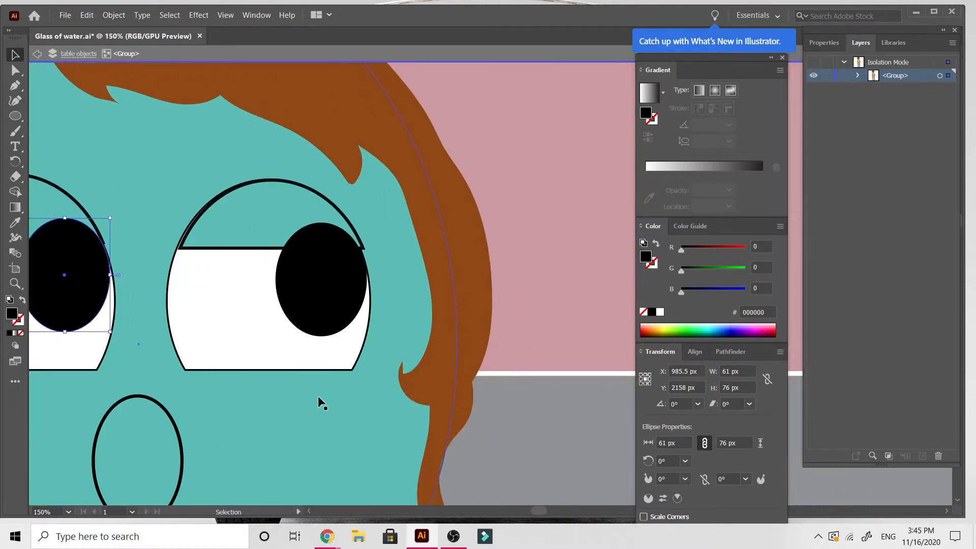
scroll(320, 401, left, 3)
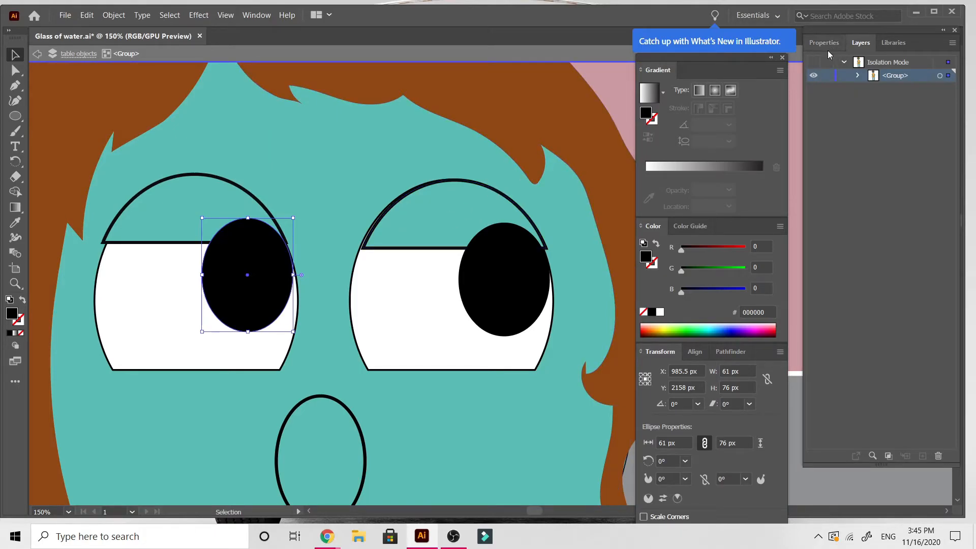
double_click(485, 419)
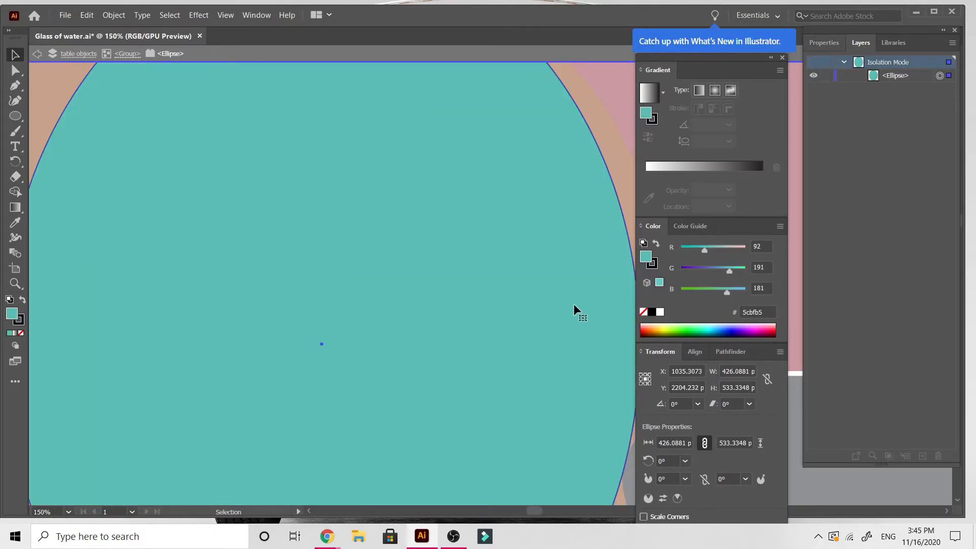
key(ctrl+minus)
key(ctrl+minus)
key(ctrl+minus)
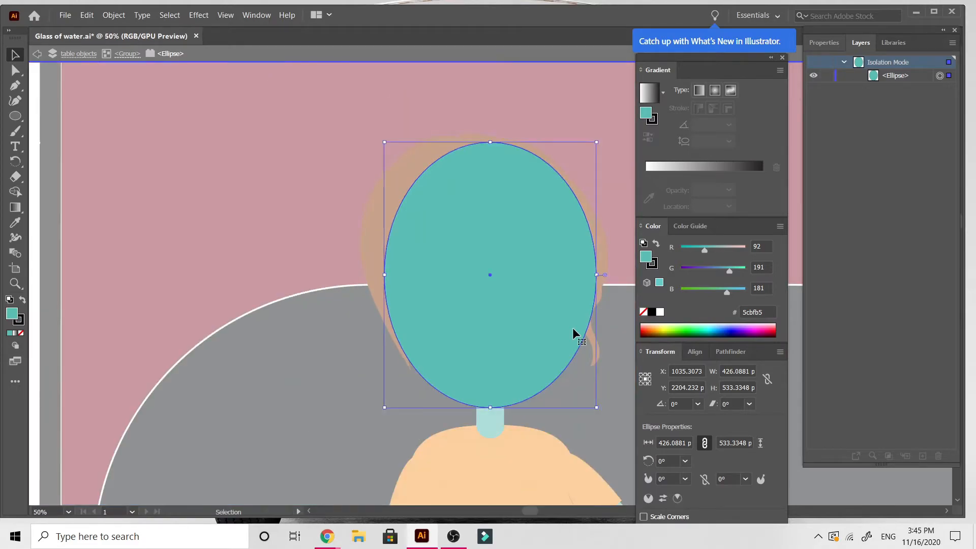
right_click(494, 130)
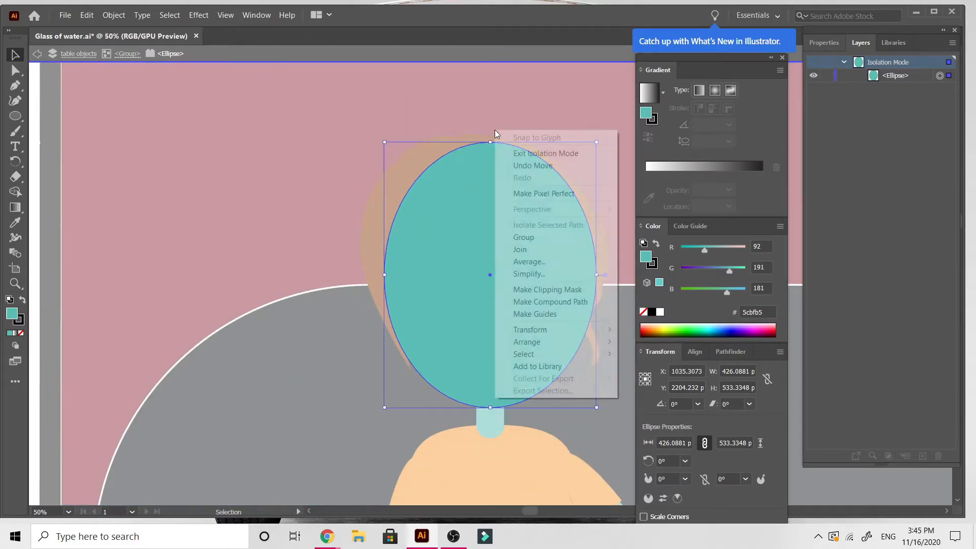
click(530, 155)
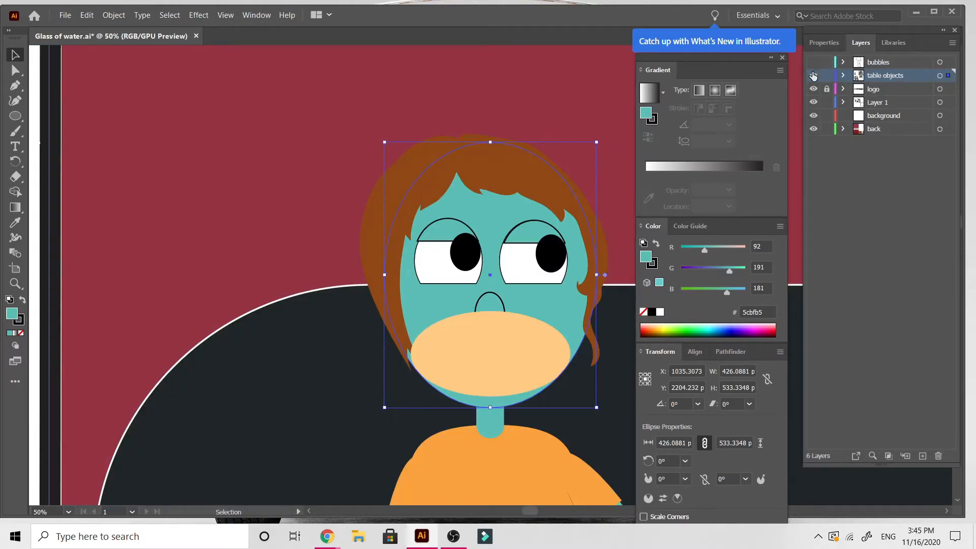
Step: Bring the eyelid of the woman's eye farther from the sofa's near end to the front, over its new elliptical pupil
click(534, 236)
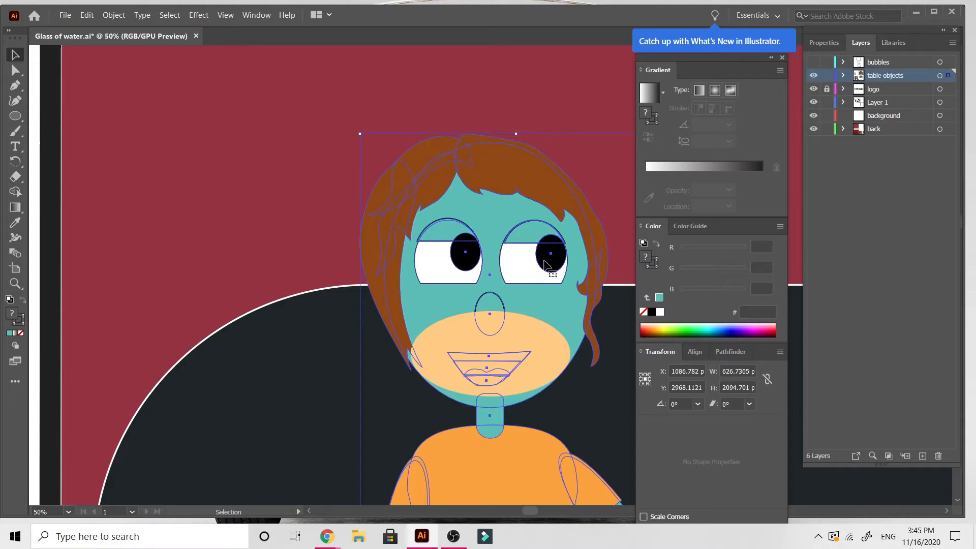
key(a)
key(ctrl+plus)
key(ctrl+plus)
key(ctrl+plus)
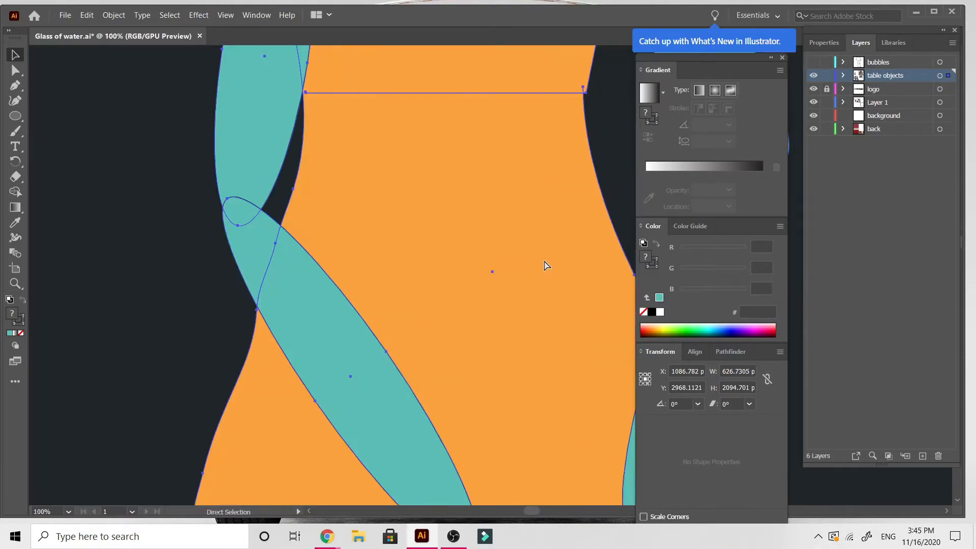
scroll(544, 261, up, 8)
scroll(544, 260, right, 5)
scroll(543, 260, up, 2)
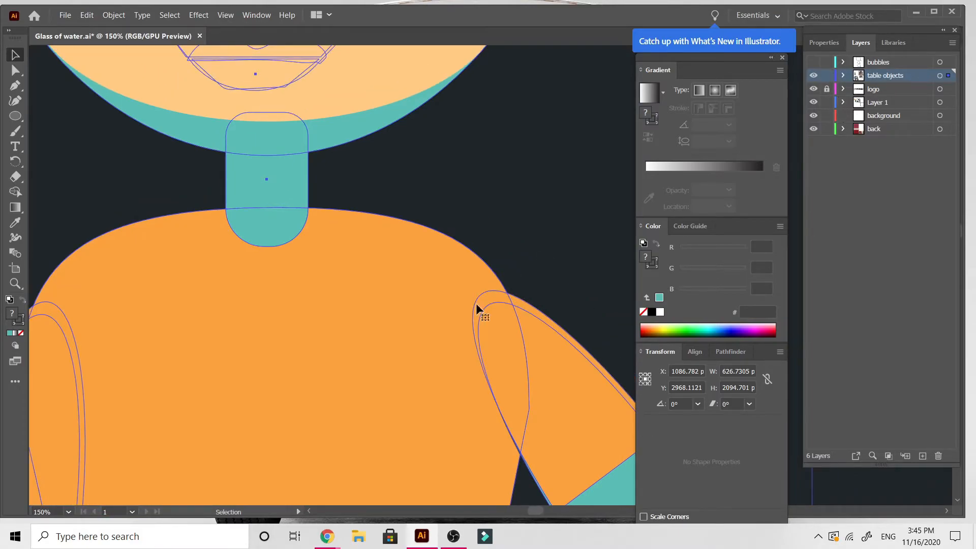
scroll(464, 296, up, 8)
scroll(462, 291, up, 5)
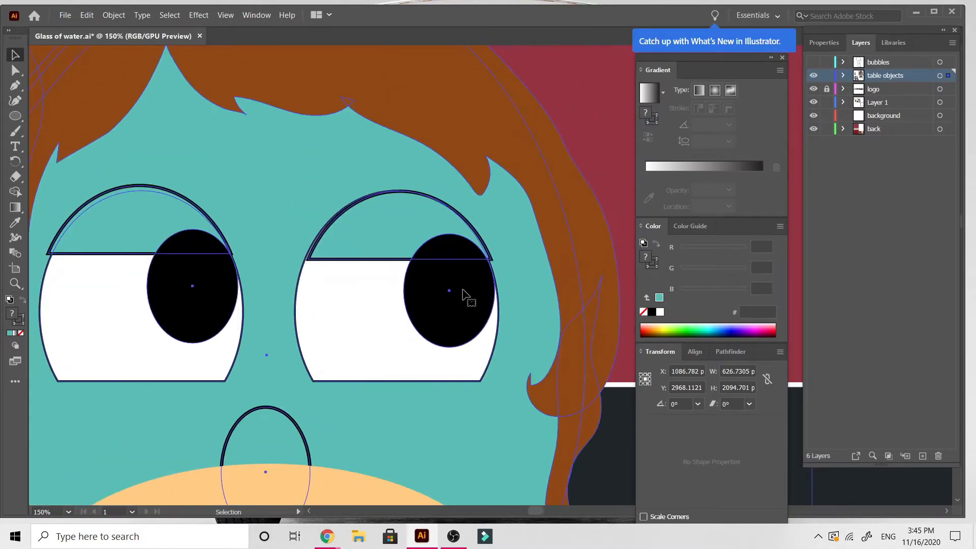
double_click(389, 248)
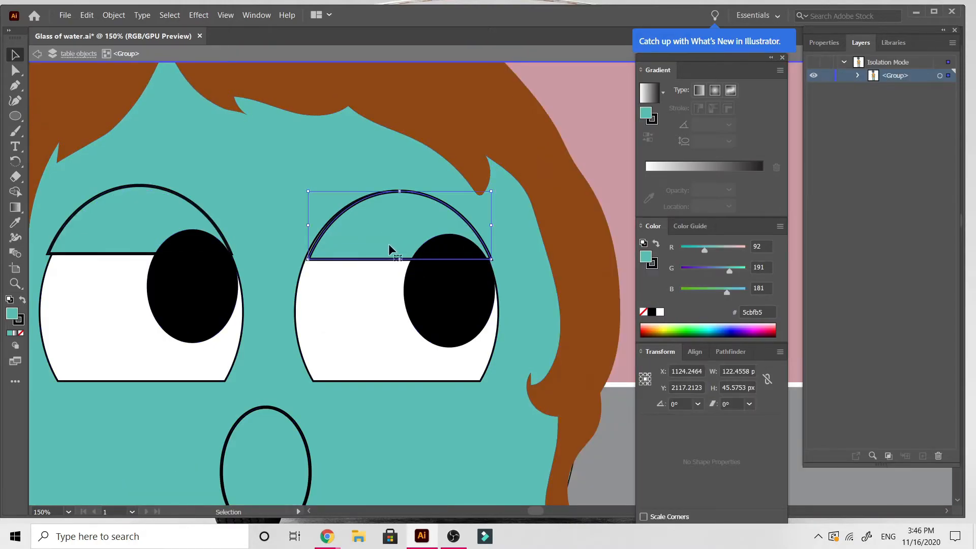
right_click(388, 243)
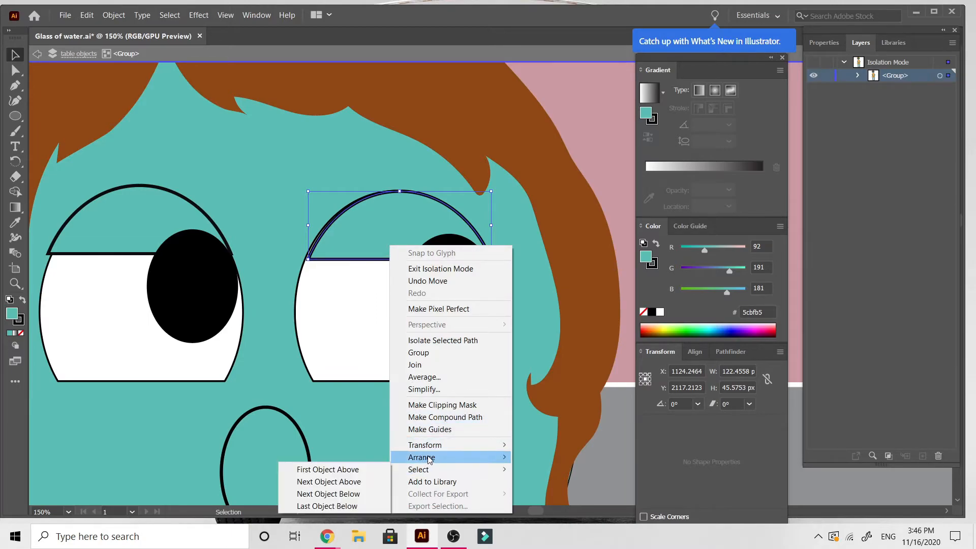
mouse_move(421, 457)
click(358, 457)
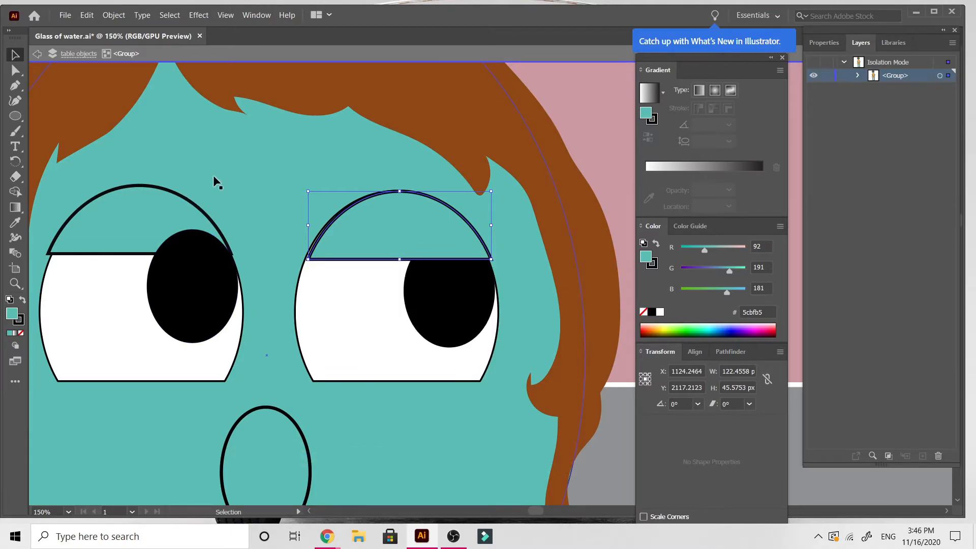
Step: Bring the woman's other eyelid to the front so it covers the top of that eye's pupil
click(153, 223)
right_click(154, 224)
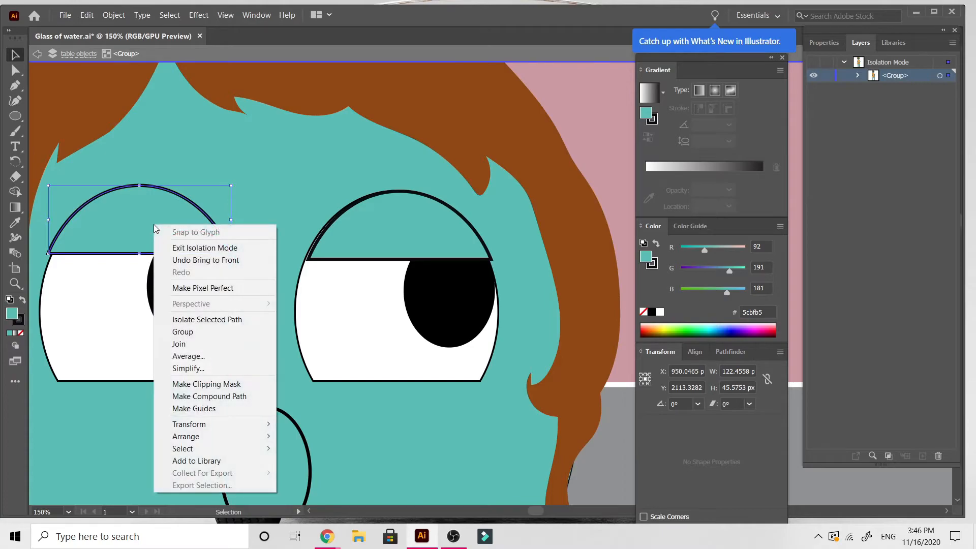
mouse_move(189, 440)
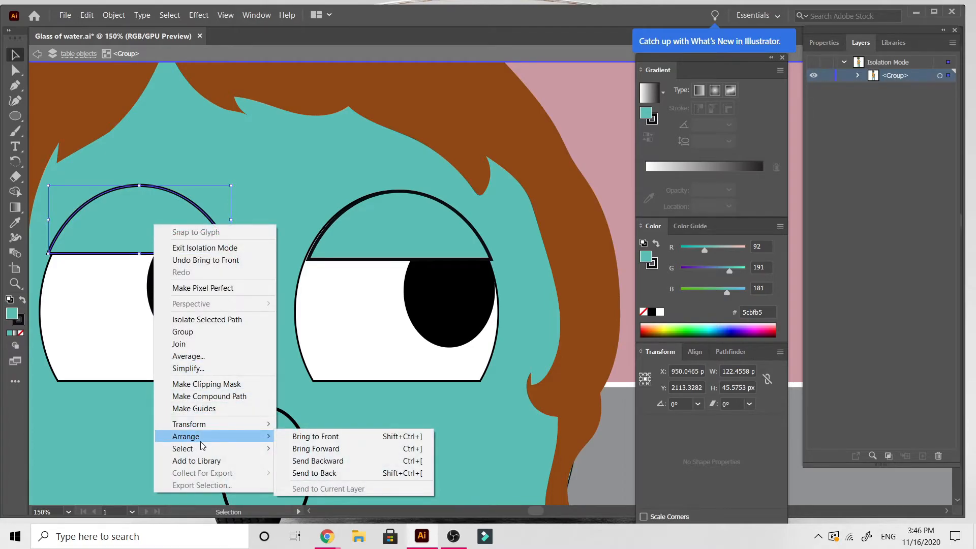
click(312, 437)
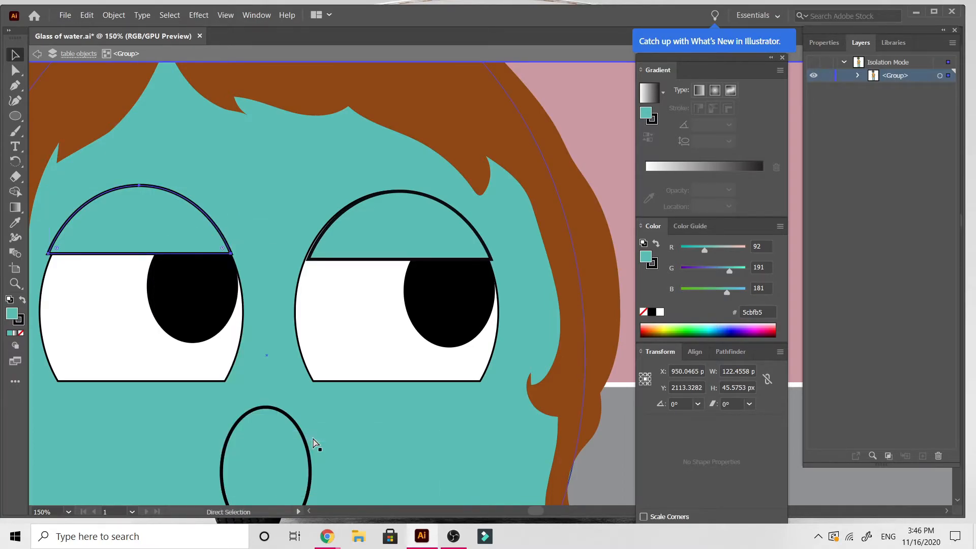
Step: Examine the whole first panel and the masked woman's face to judge how the sideways-looking eyes work in the scene
key(ctrl+minus)
key(ctrl+minus)
key(ctrl+minus)
key(ctrl+minus)
key(ctrl+minus)
key(ctrl+minus)
key(ctrl+minus)
key(ctrl+minus)
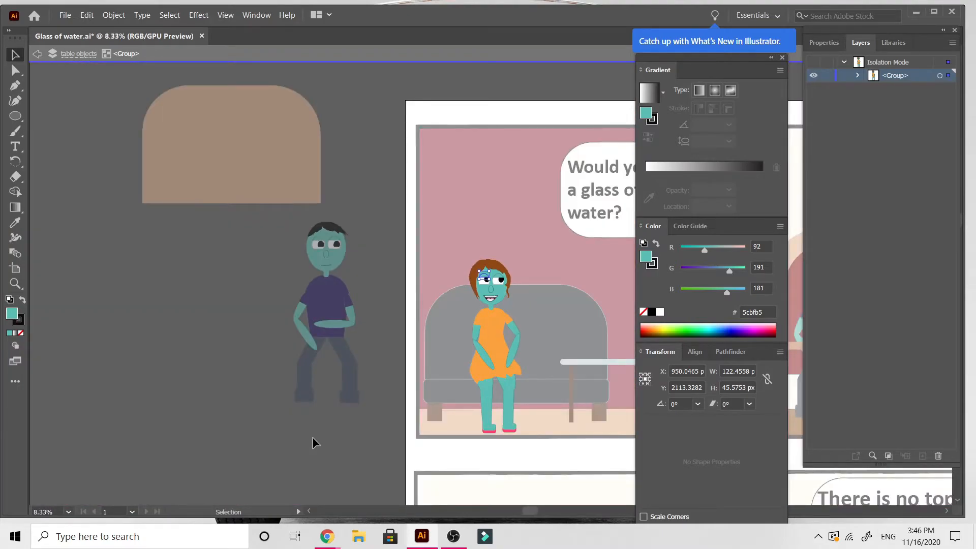
scroll(312, 437, right, 7)
scroll(312, 437, left, 2)
scroll(312, 437, left, 7)
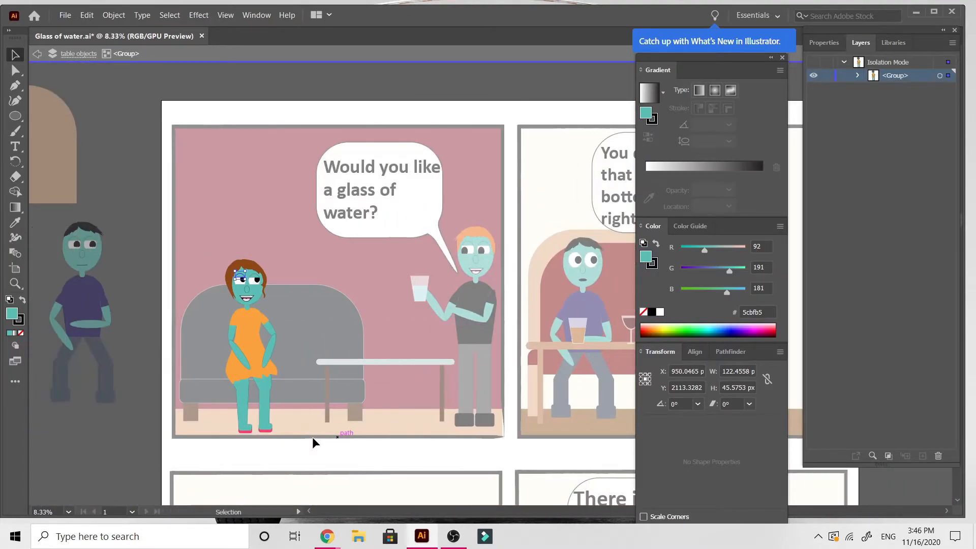
scroll(312, 437, right, 2)
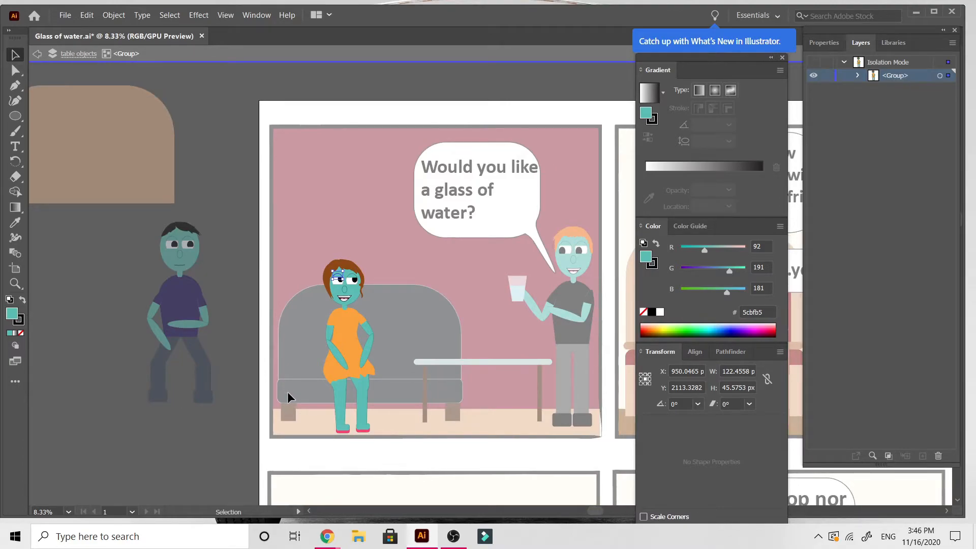
key(ctrl+plus)
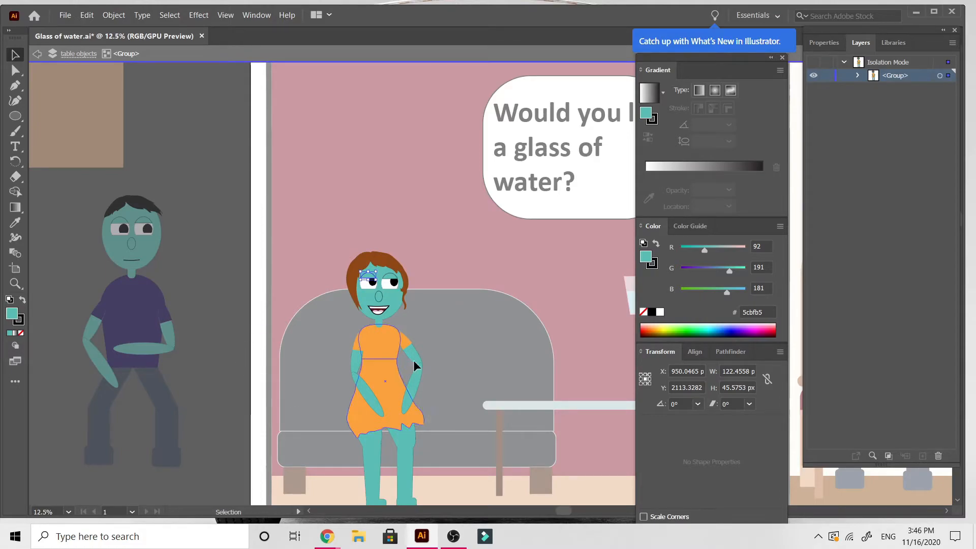
scroll(402, 407, right, 5)
scroll(405, 413, right, 1)
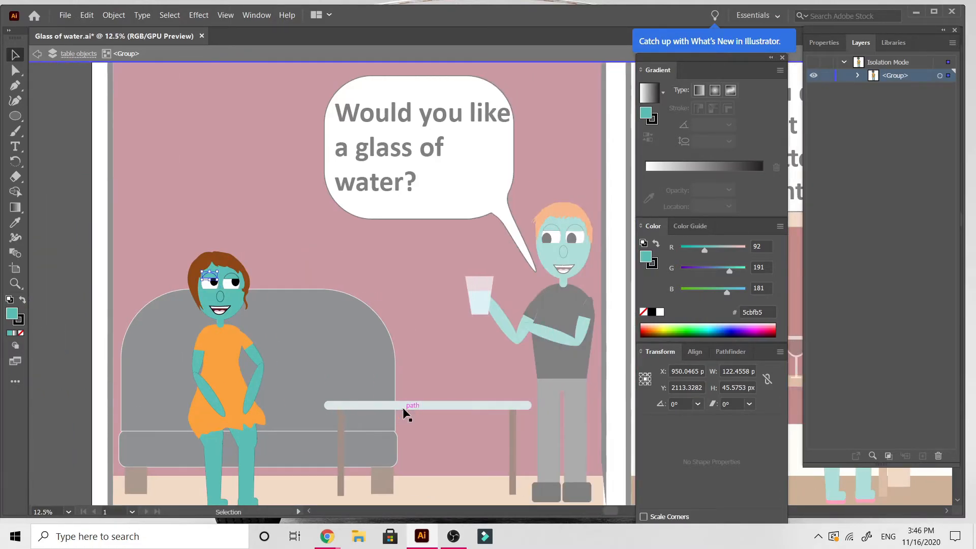
double_click(54, 263)
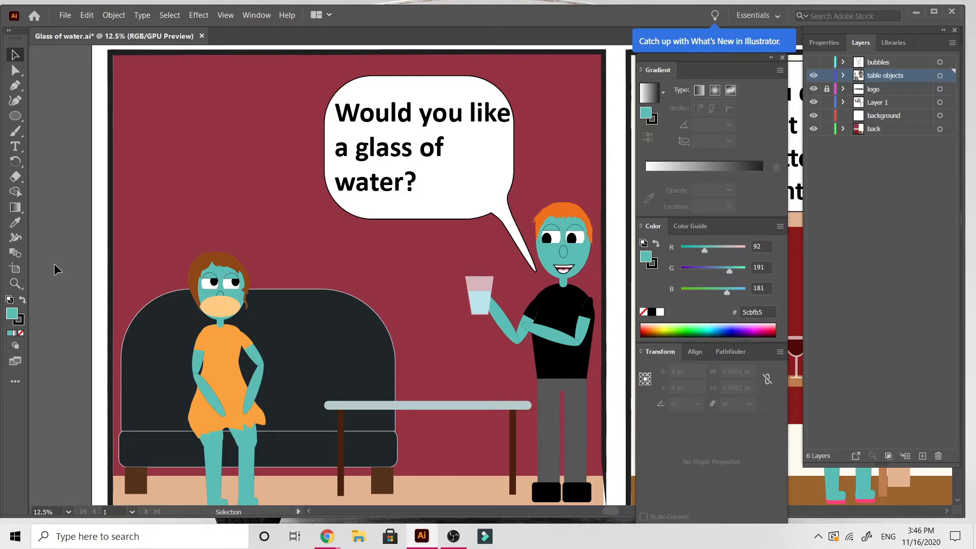
key(ctrl+equal)
key(ctrl+equal)
key(ctrl+equal)
scroll(55, 264, left, 1)
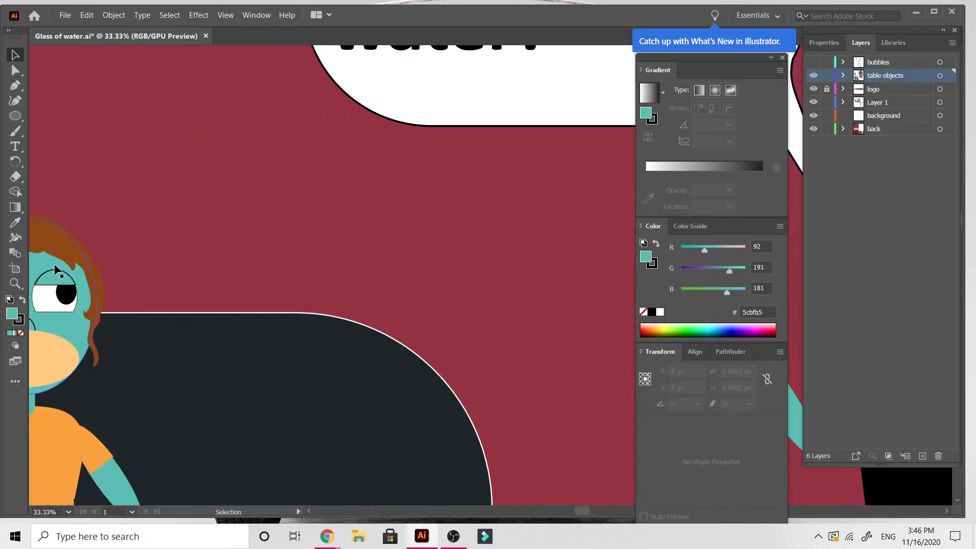
scroll(234, 311, left, 5)
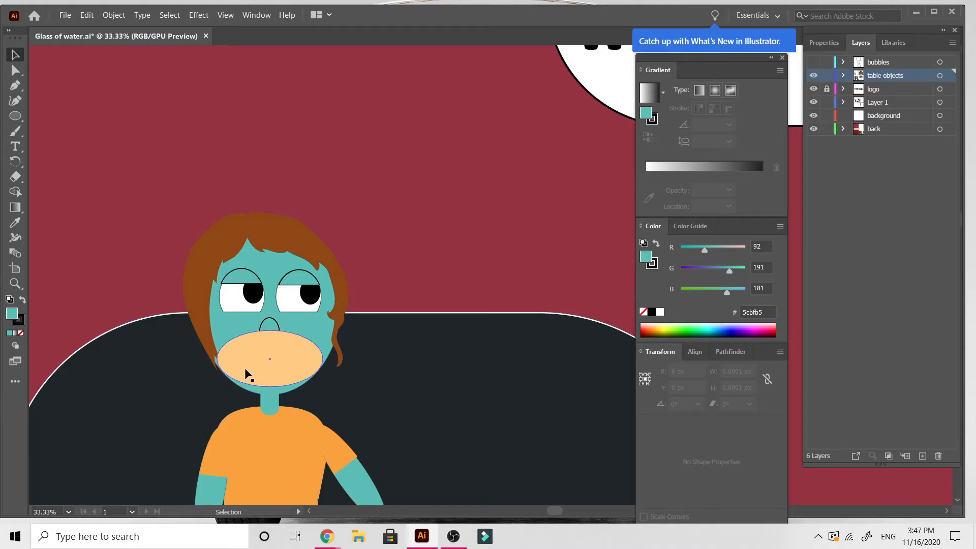
click(198, 316)
double_click(199, 317)
click(199, 317)
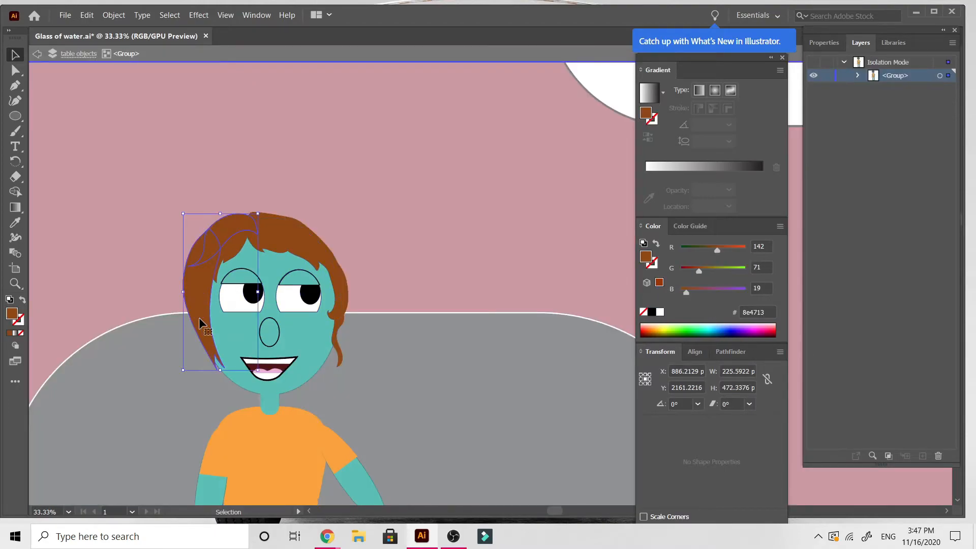
double_click(196, 301)
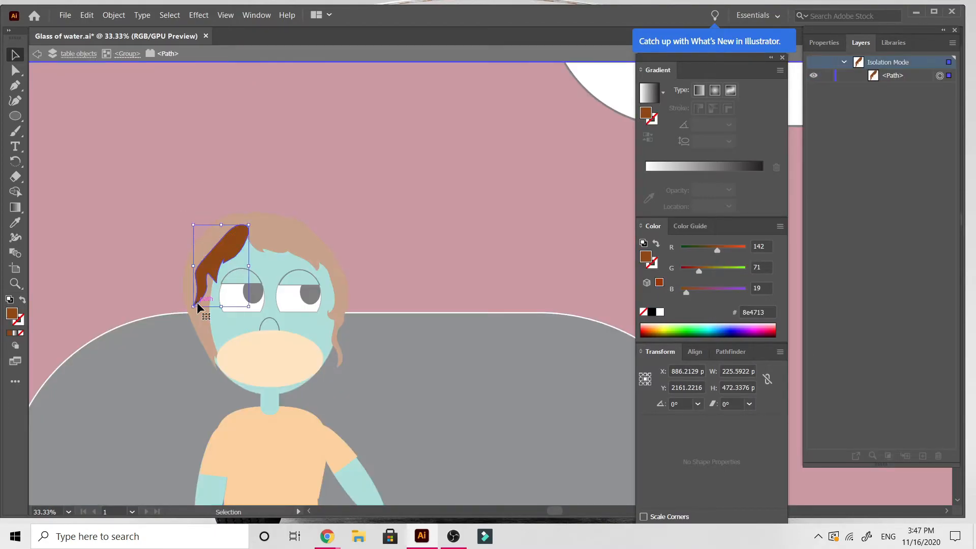
double_click(196, 317)
Step: Delete the long outer hair path framing the side of the woman's head opposite the curled lock, and leave isolation mode
click(196, 317)
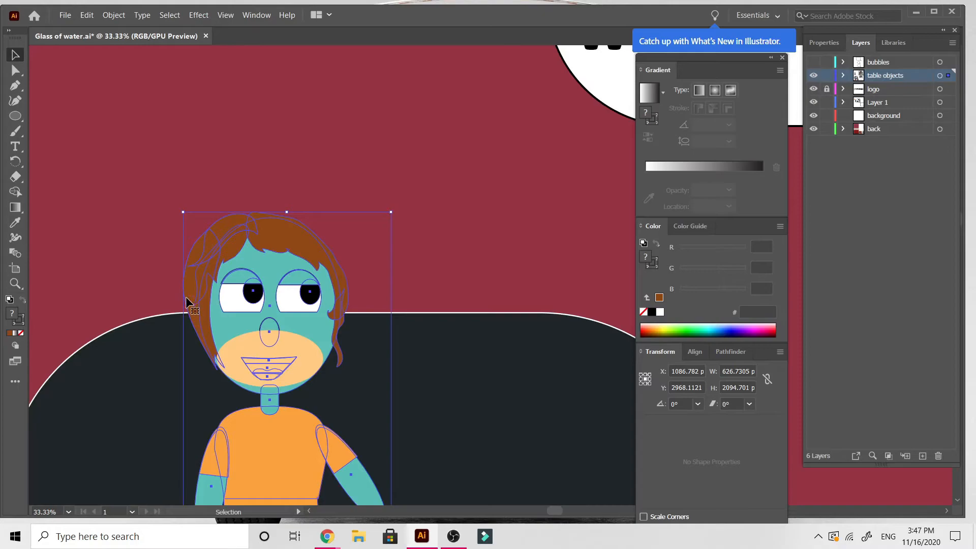
double_click(186, 295)
click(186, 296)
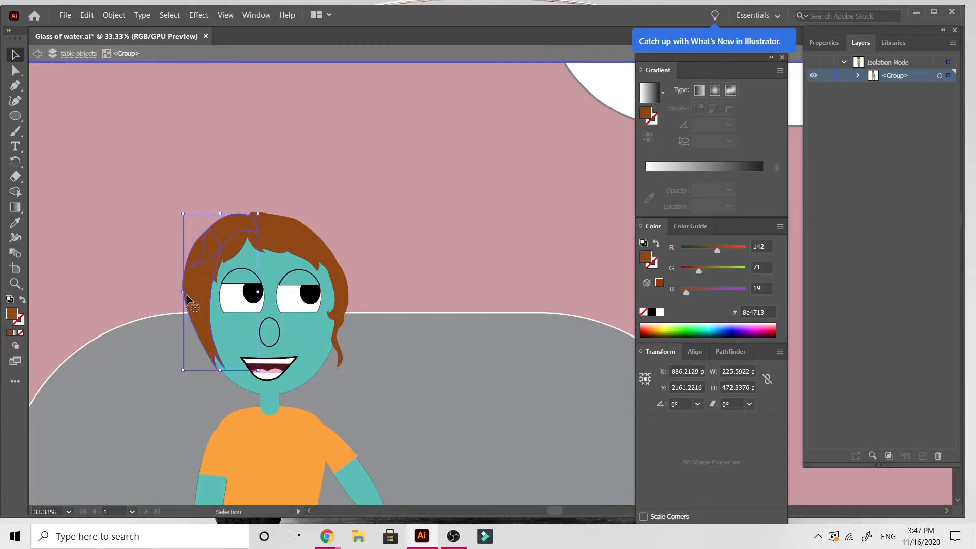
double_click(185, 293)
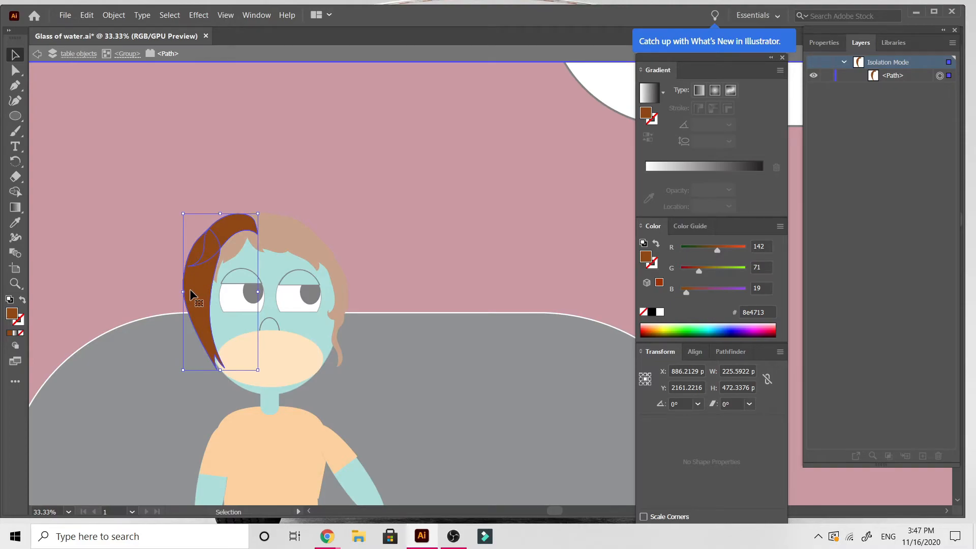
key(Delete)
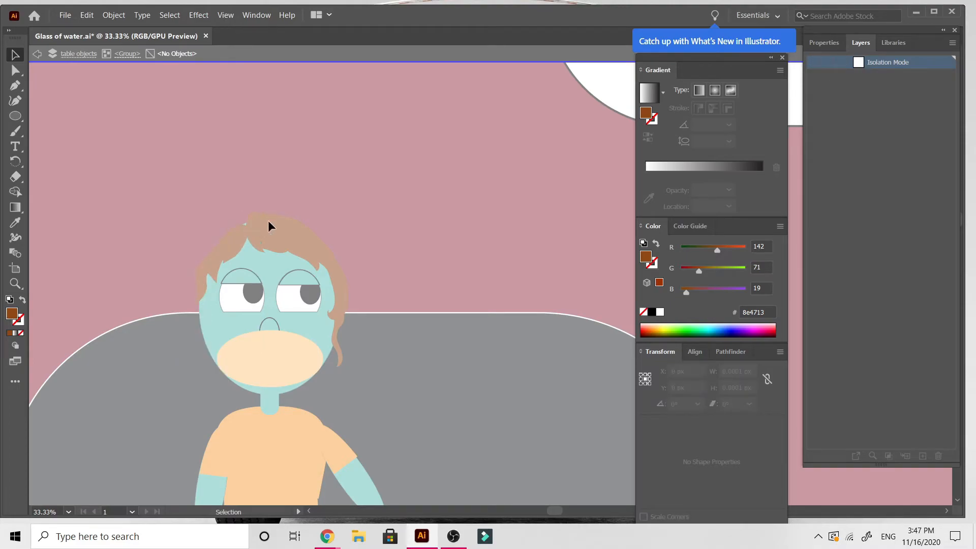
double_click(315, 205)
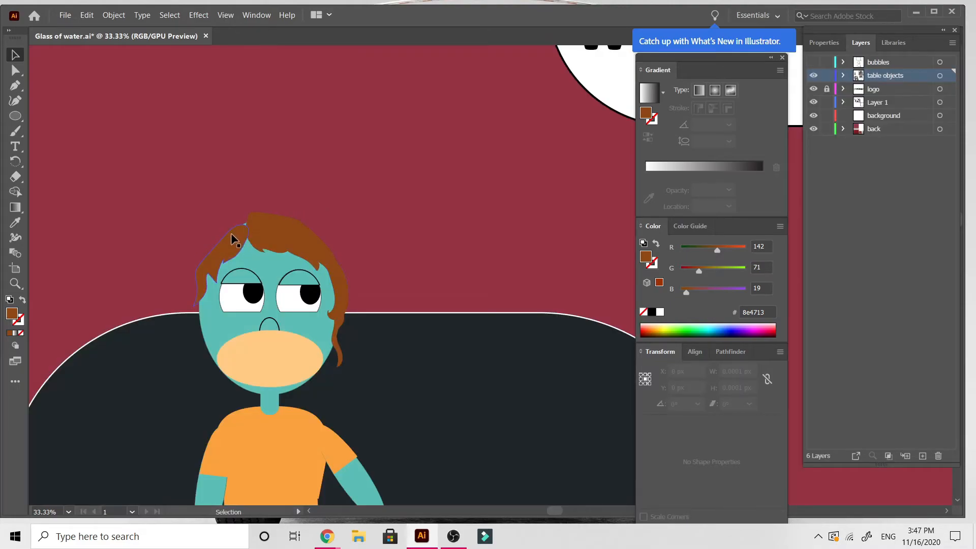
Step: Raise the top anchor point of the remaining jagged hair strand to about X 957, Y 1943 px, covering the scalp gap
scroll(229, 250, up, 3)
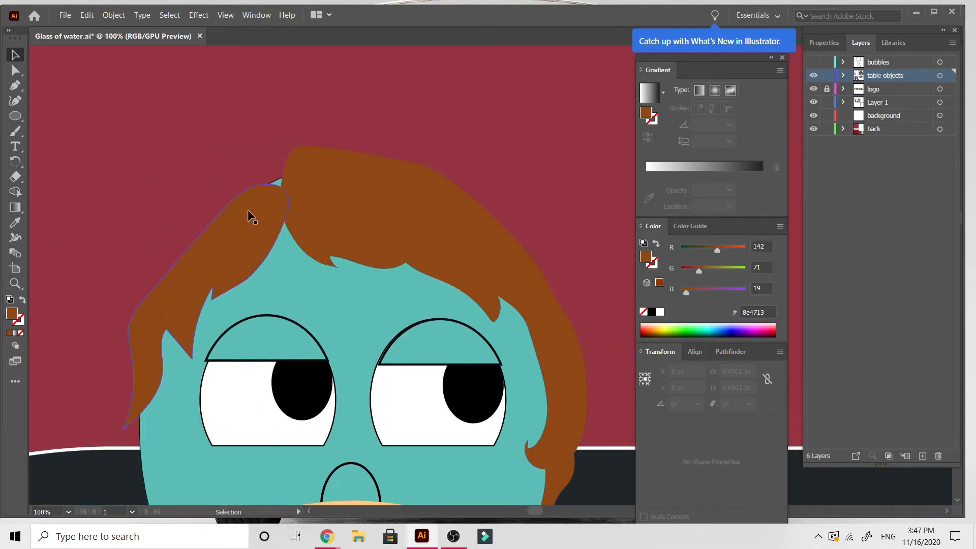
click(248, 209)
double_click(248, 209)
click(234, 213)
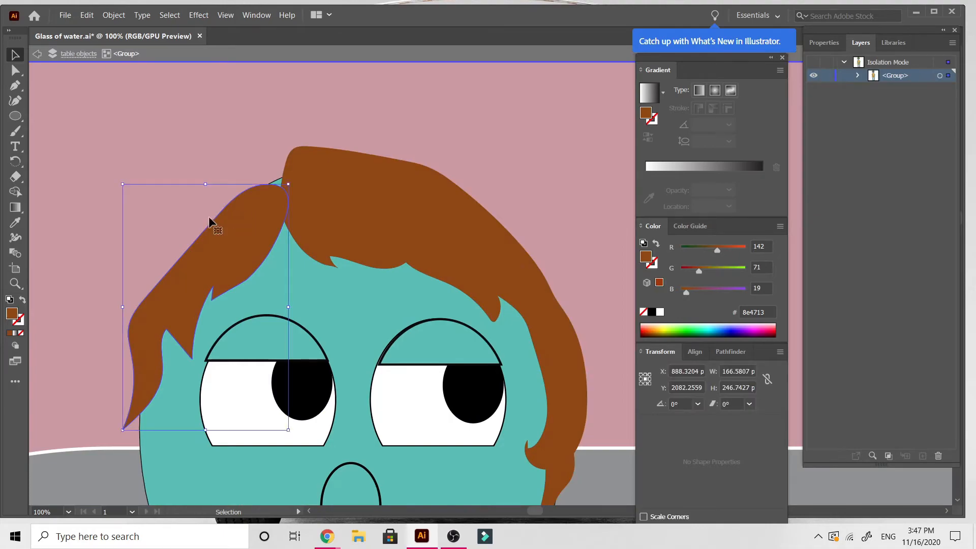
click(15, 70)
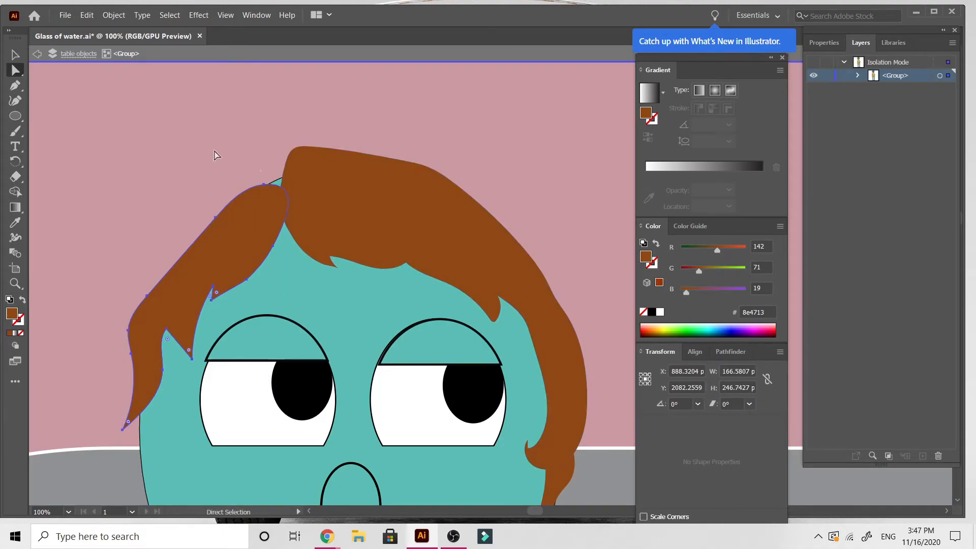
drag(263, 186, 273, 168)
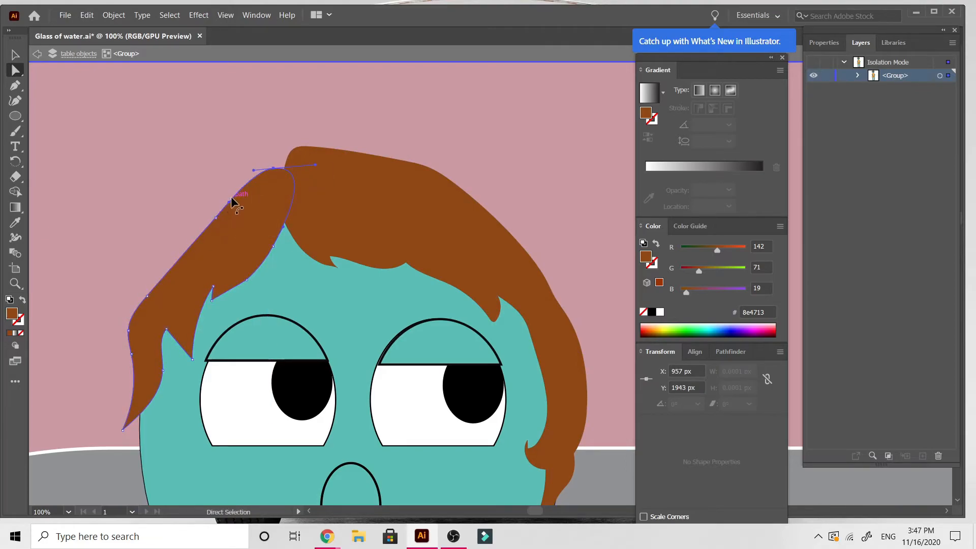
Step: Round out the strand's outer edge, placing its upper side anchor at about X 879, Y 1971 px and its top flush with the neighbouring hair
drag(222, 216, 212, 201)
drag(277, 168, 291, 151)
click(207, 203)
drag(208, 203, 196, 199)
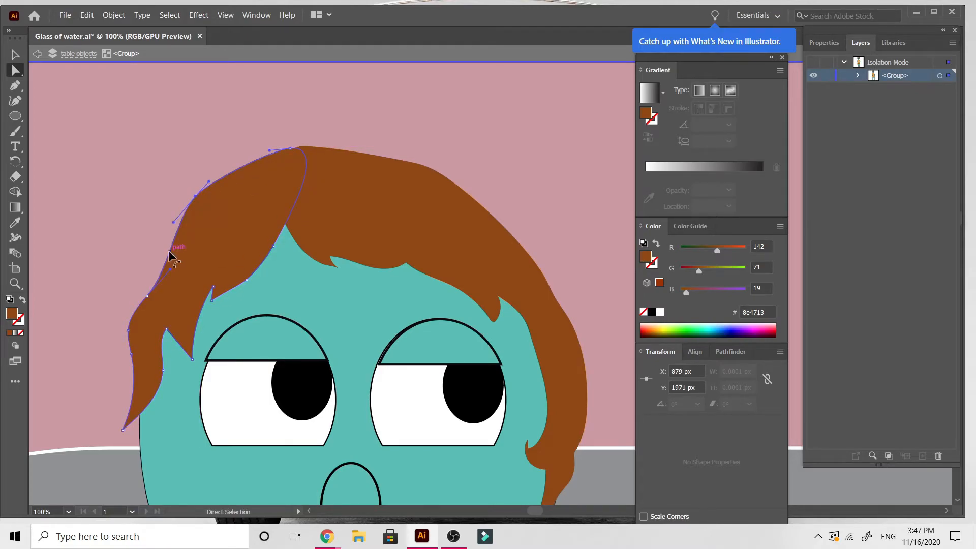
drag(170, 275, 159, 259)
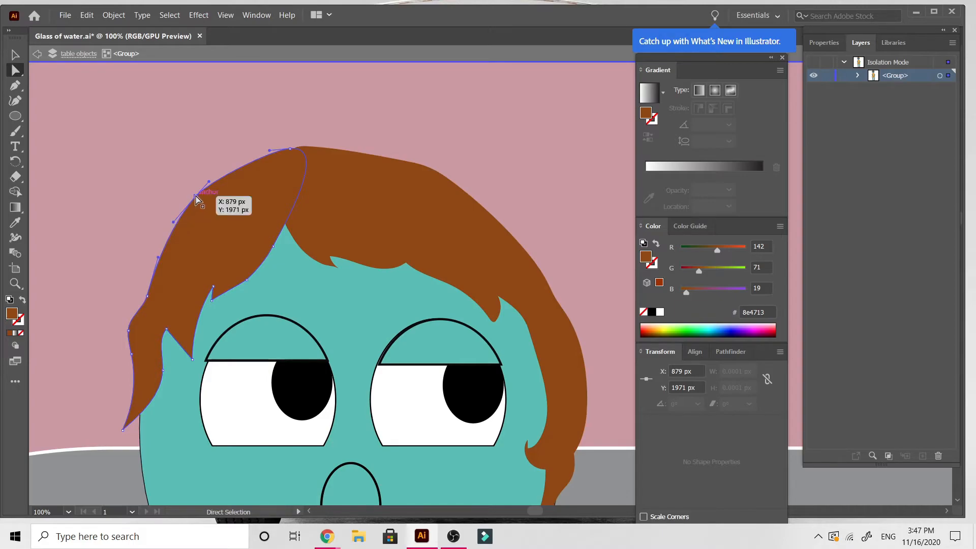
Step: Smooth the jagged hair strand's outer curve between its upper side anchor and its top, and leave isolation mode
drag(206, 185, 232, 156)
double_click(232, 156)
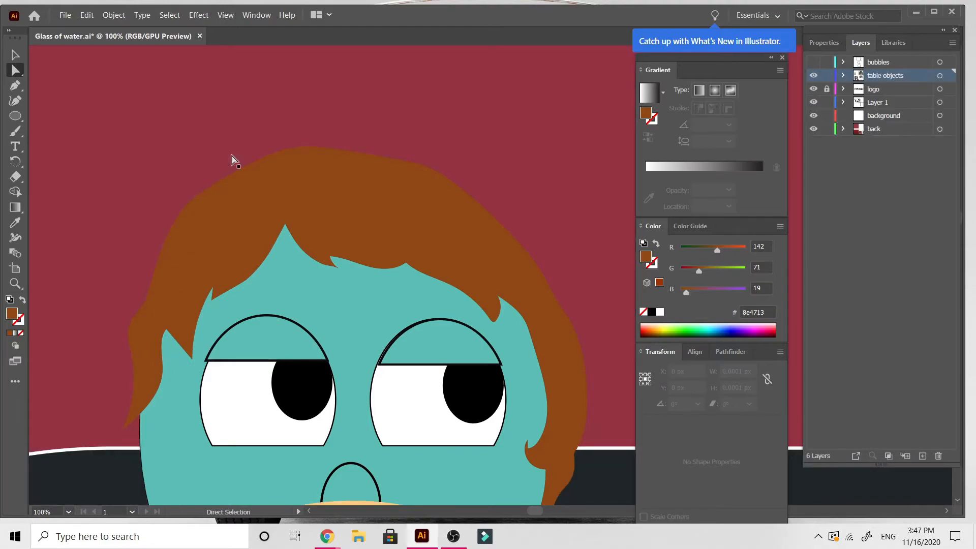
Step: Examine the seated woman's reshaped hairstyle within the whole first panel and up close around her head
key(ctrl+minus)
key(ctrl+minus)
key(ctrl+minus)
key(ctrl+minus)
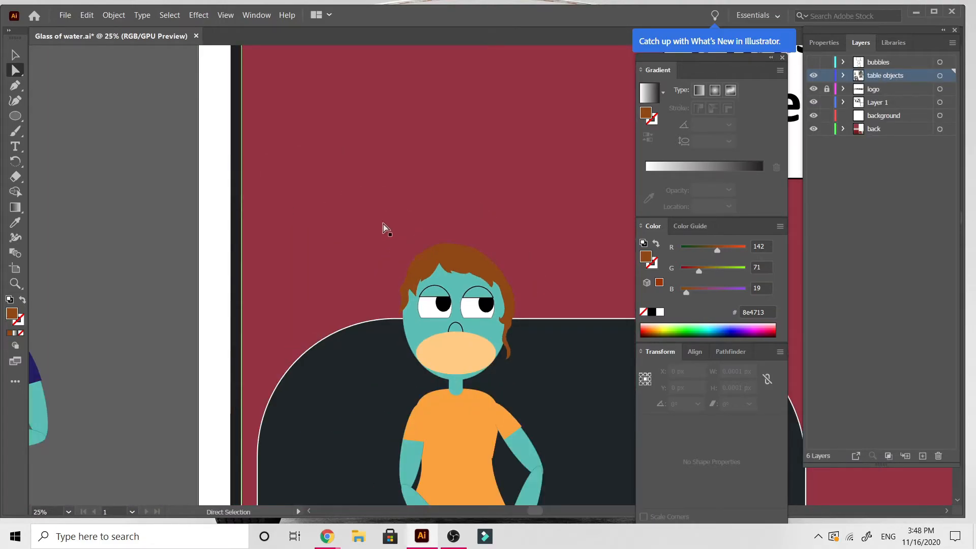
key(ctrl+plus)
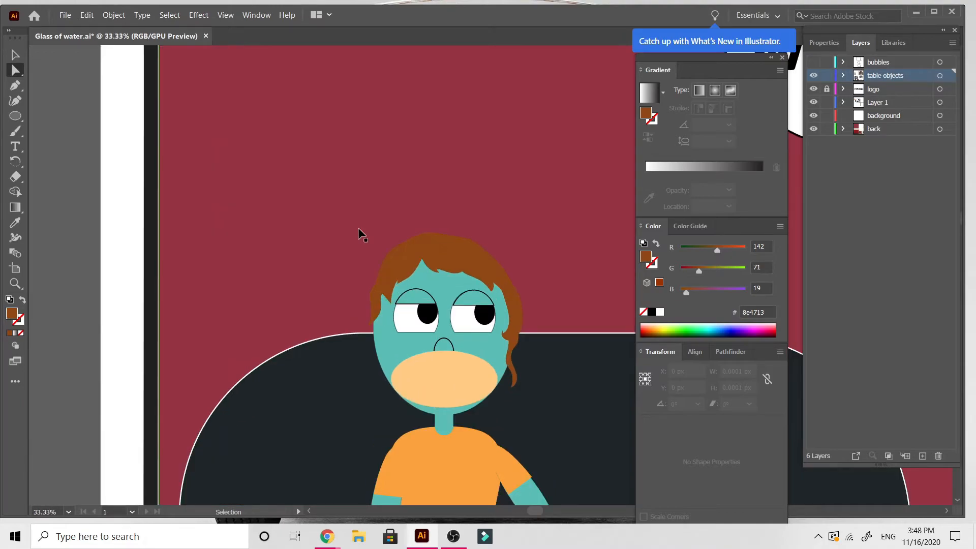
key(ctrl+minus)
key(ctrl+minus)
key(ctrl+minus)
key(ctrl+minus)
key(ctrl+minus)
scroll(362, 234, right, 2)
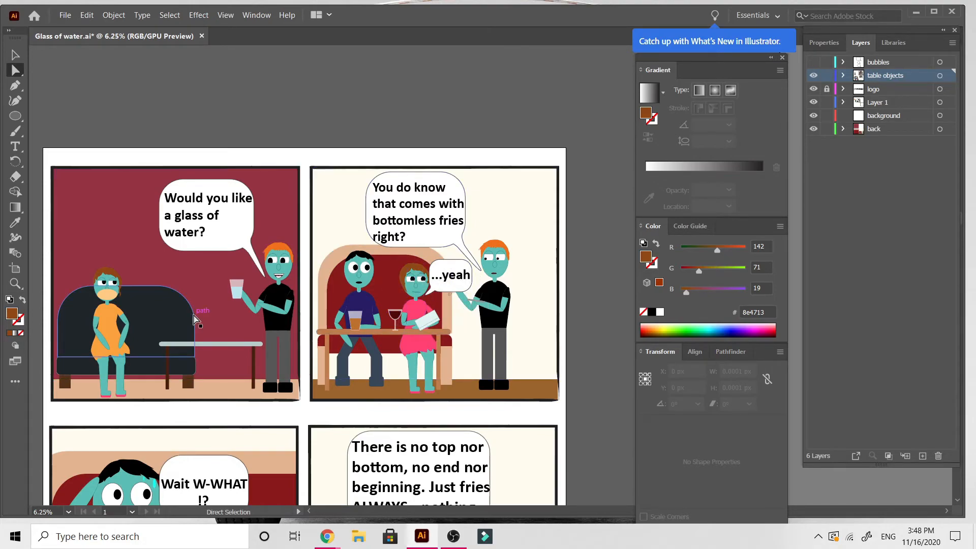
scroll(193, 319, left, 5)
scroll(194, 319, up, 4)
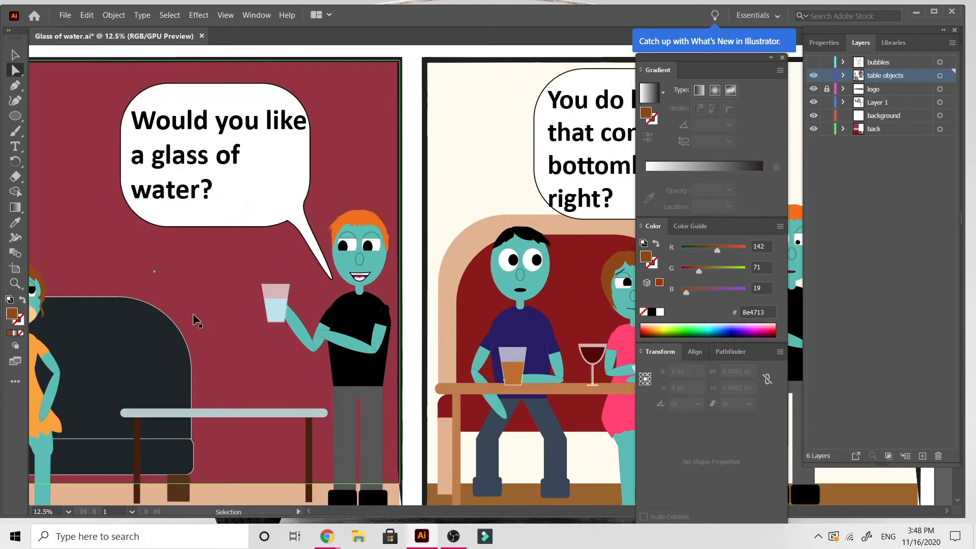
scroll(193, 320, left, 10)
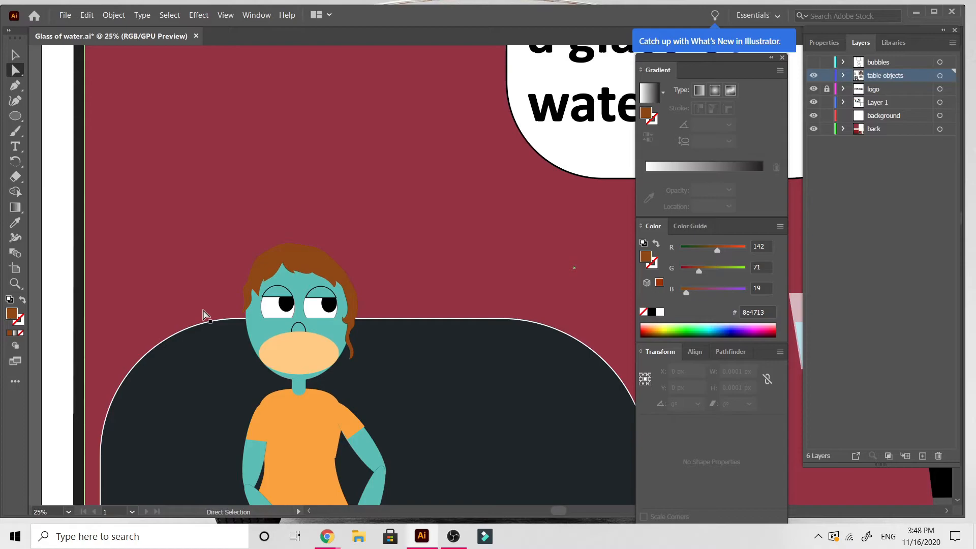
scroll(204, 314, down, 1)
scroll(203, 313, up, 4)
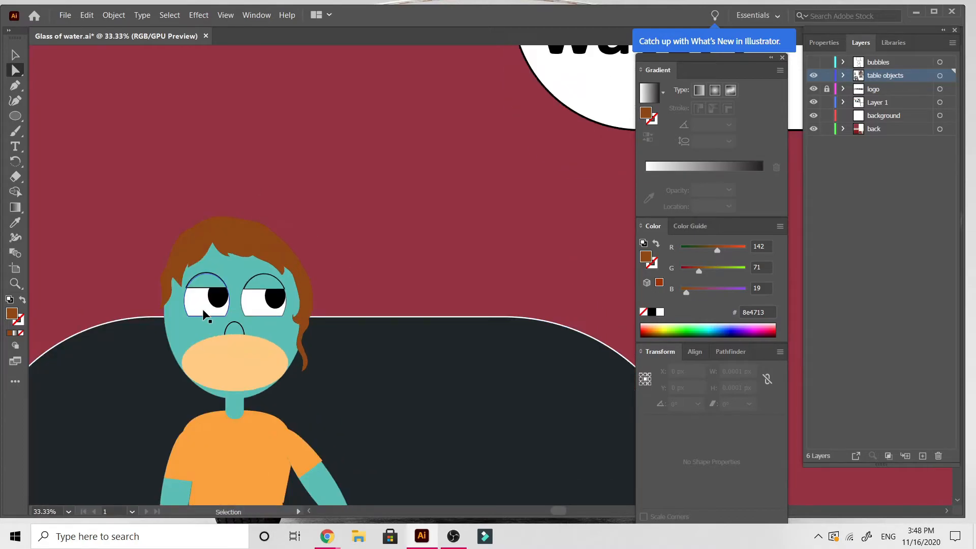
scroll(237, 290, left, 4)
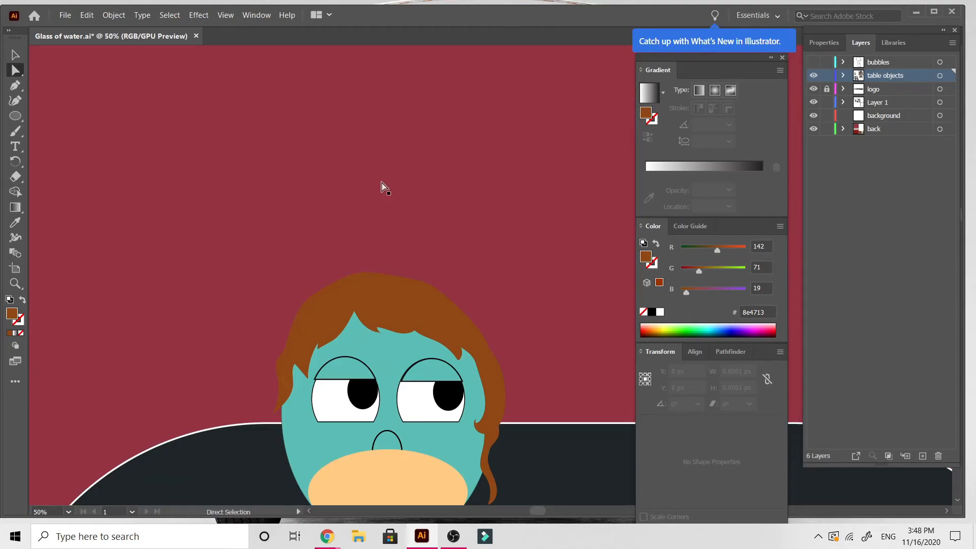
Step: Draw a 253 × 189 px ellipse as a hair bun and place it on top of the woman's head at about X 1016.5, Y 1860.5 px
click(15, 116)
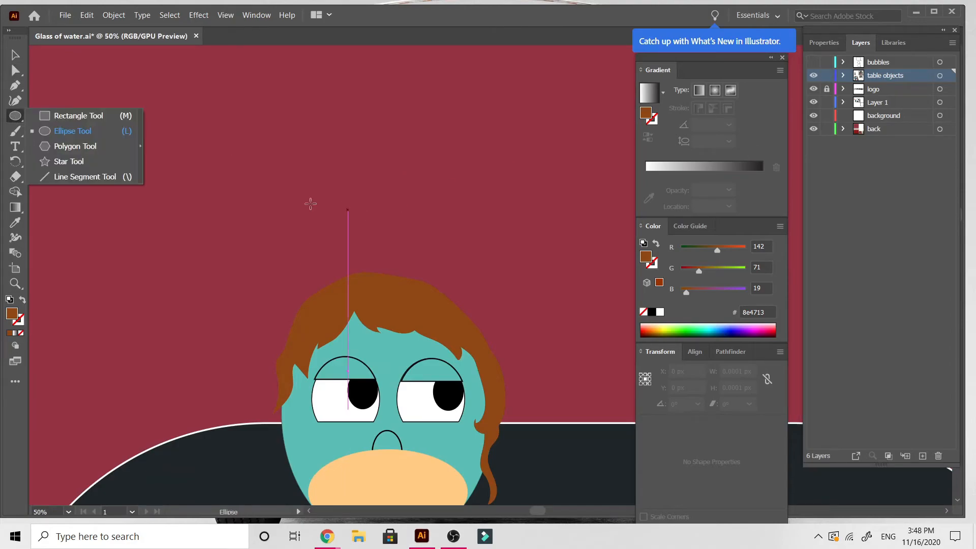
drag(315, 182, 437, 273)
drag(441, 276, 441, 276)
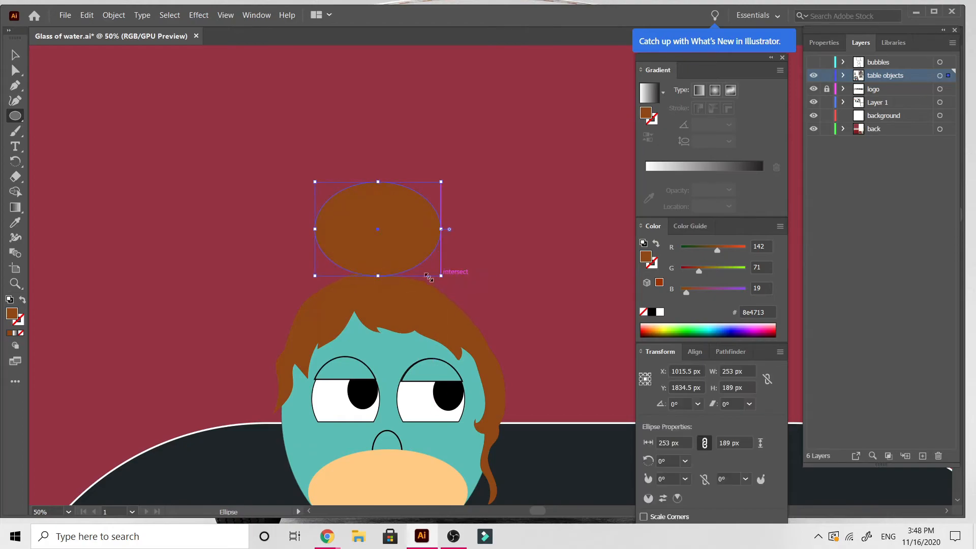
key(v)
drag(403, 217, 401, 229)
scroll(401, 230, down, 3)
scroll(401, 229, up, 5)
scroll(401, 326, down, 3)
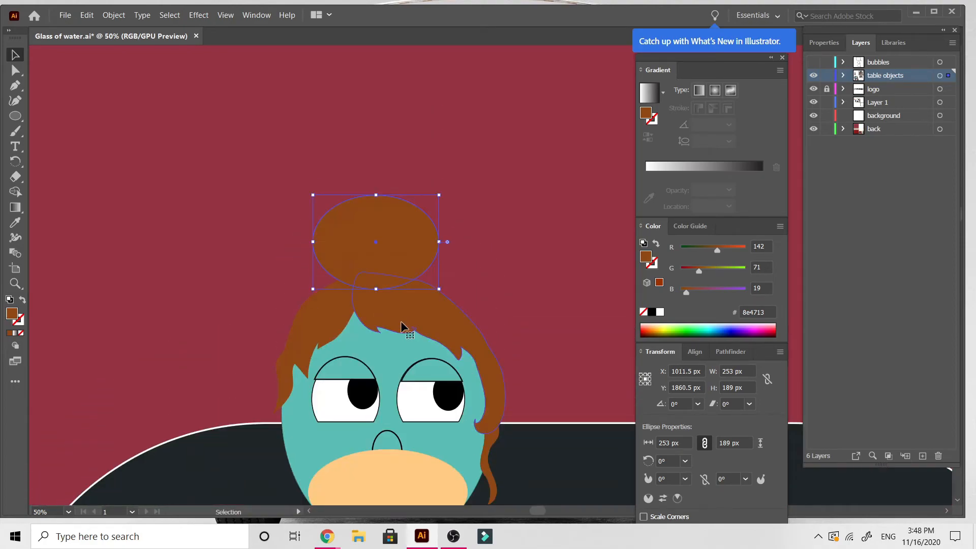
drag(389, 248, 391, 245)
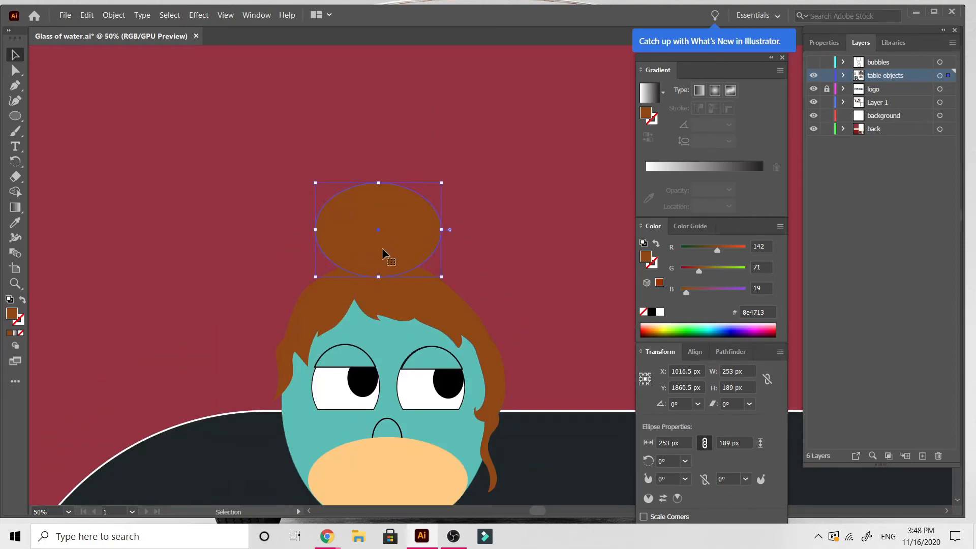
Step: Fill the bun ellipse with bright yellow ffff27
double_click(13, 315)
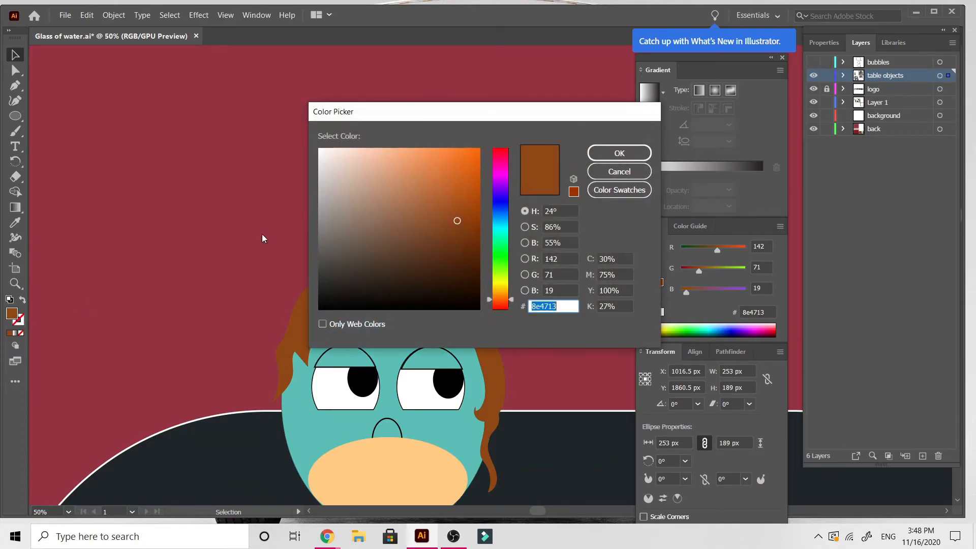
click(501, 284)
drag(501, 287, 501, 282)
click(454, 153)
drag(455, 153, 456, 148)
click(619, 153)
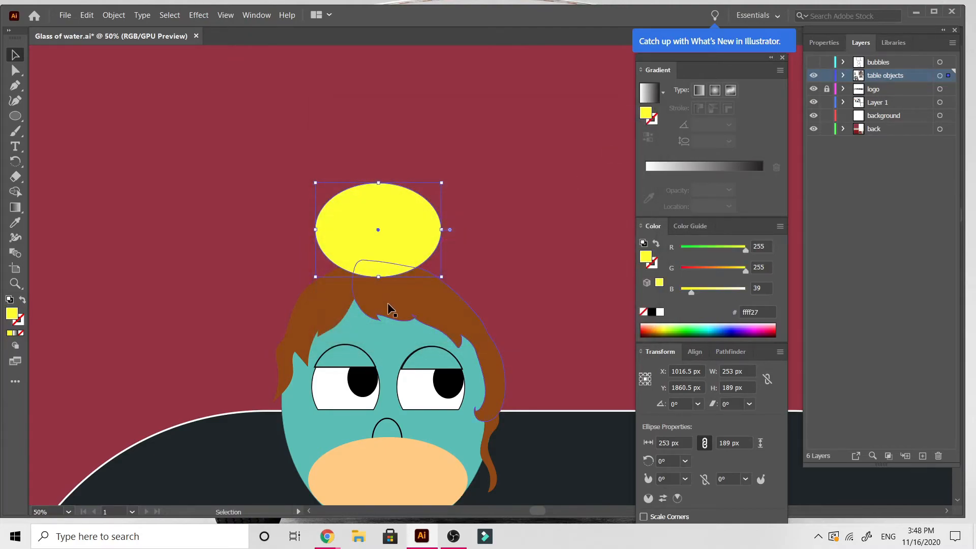
Step: Soften the bun's fill to pale yellow f9f67d
double_click(12, 313)
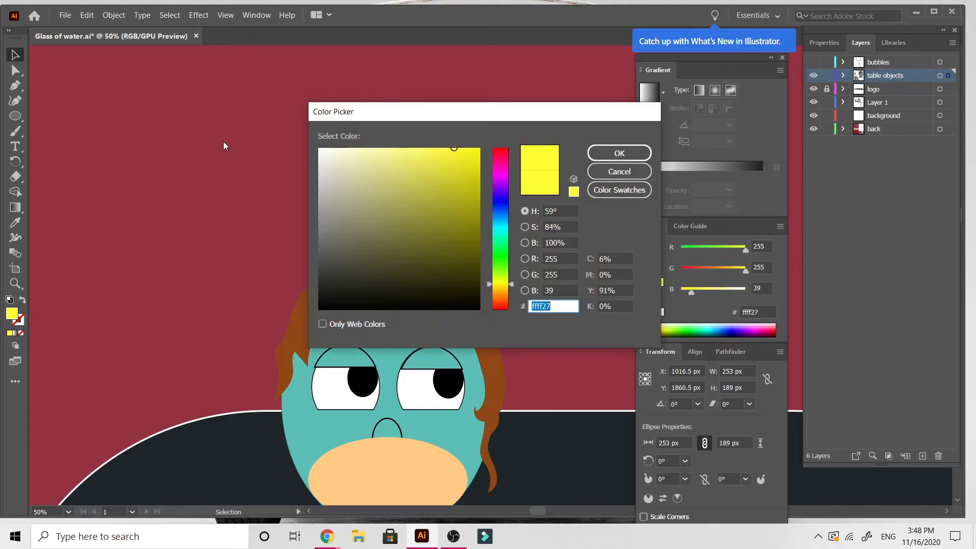
drag(424, 156, 398, 151)
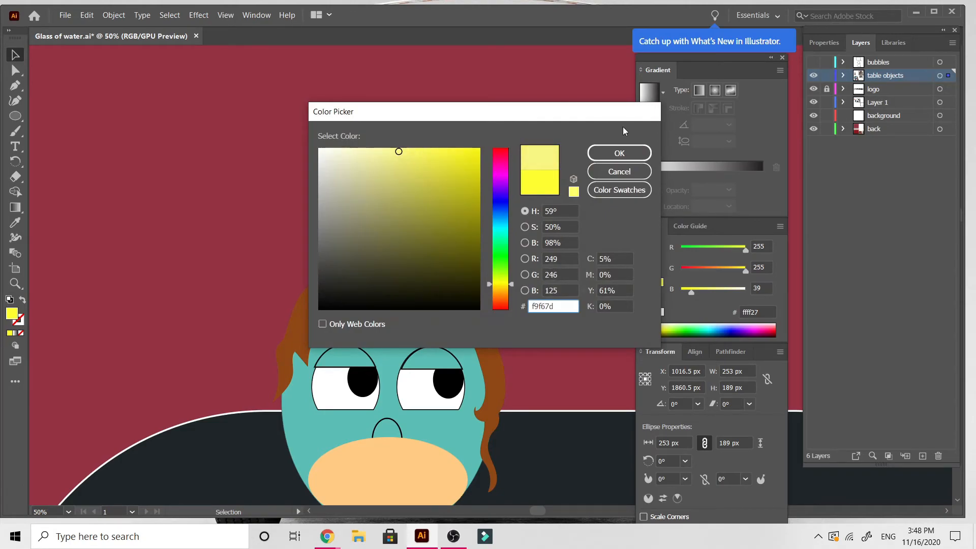
click(620, 152)
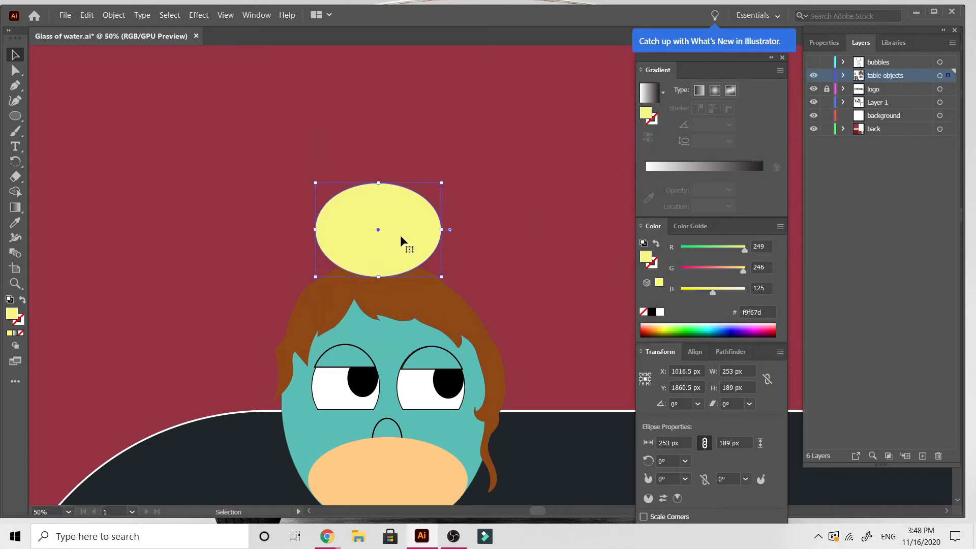
Step: Change the bun's fill to muted blond c6af6f, with a hue of 45°
key(ctrl+minus)
key(ctrl+minus)
key(ctrl+minus)
key(ctrl+plus)
key(ctrl+plus)
key(ctrl+plus)
key(ctrl+plus)
key(ctrl+plus)
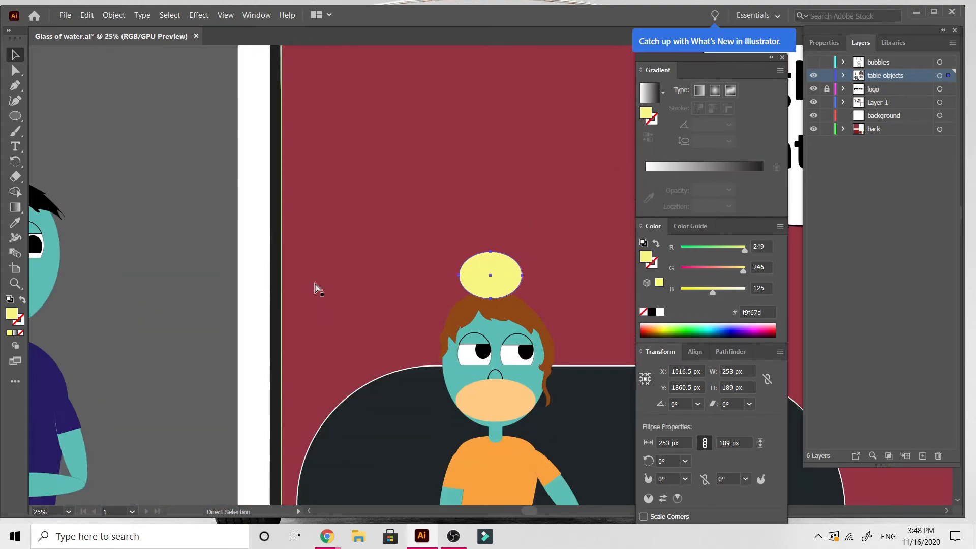
double_click(12, 313)
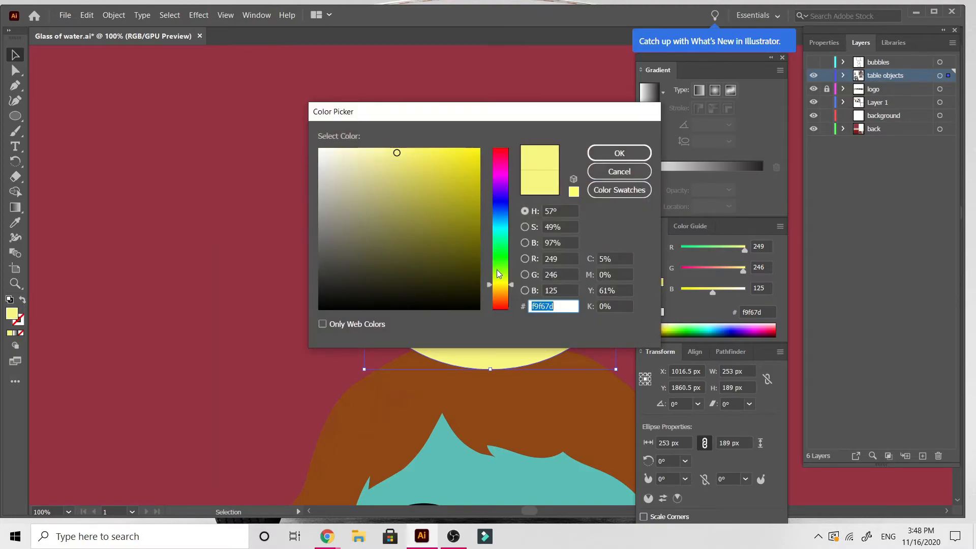
drag(499, 287, 499, 289)
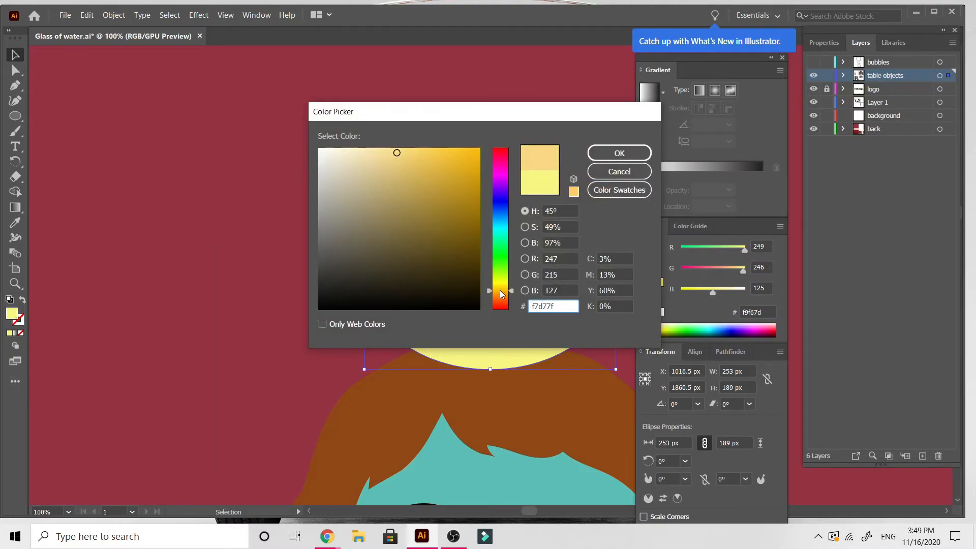
drag(397, 169, 390, 184)
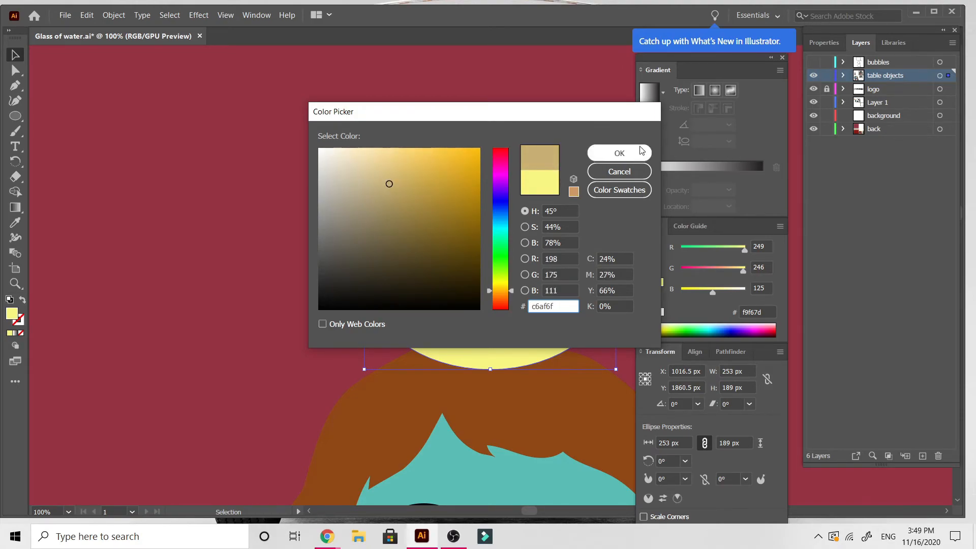
click(634, 152)
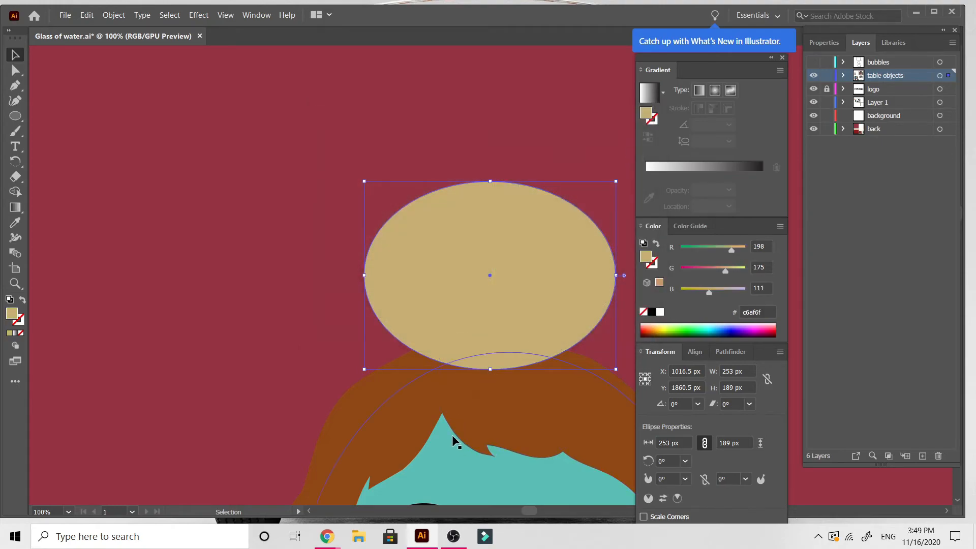
Step: Isolate the woman's group and sample the bun's blond c6af6f fill onto the large fringe section of her hair
click(495, 421)
scroll(496, 421, right, 3)
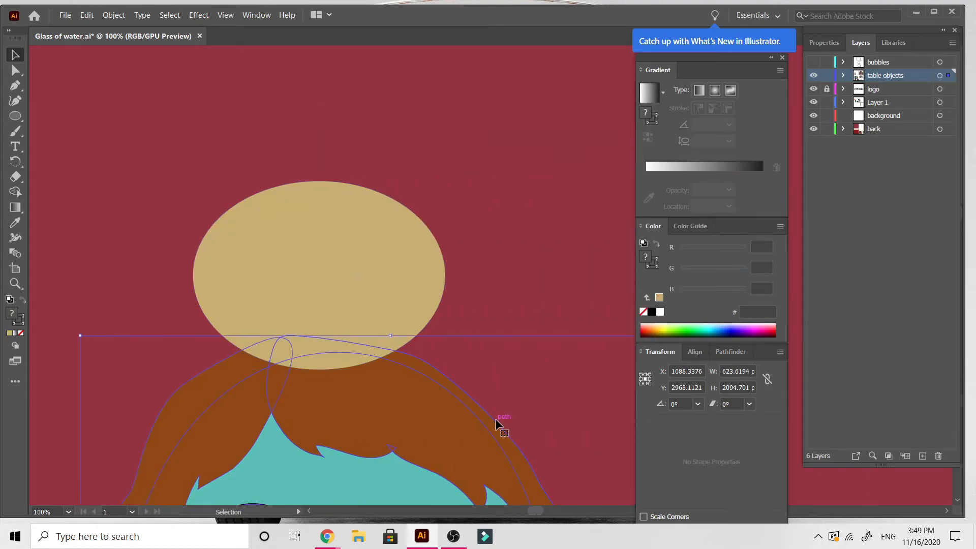
double_click(405, 427)
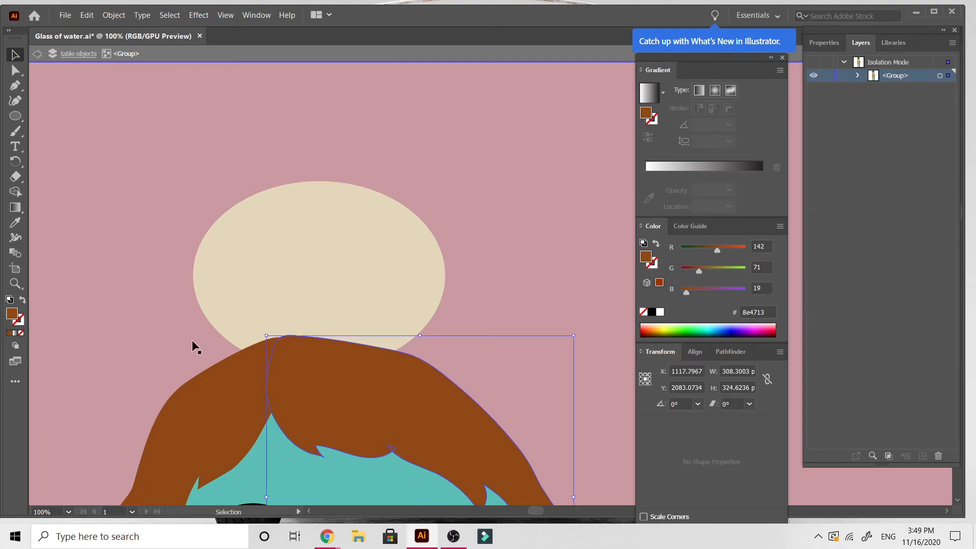
click(15, 222)
click(254, 233)
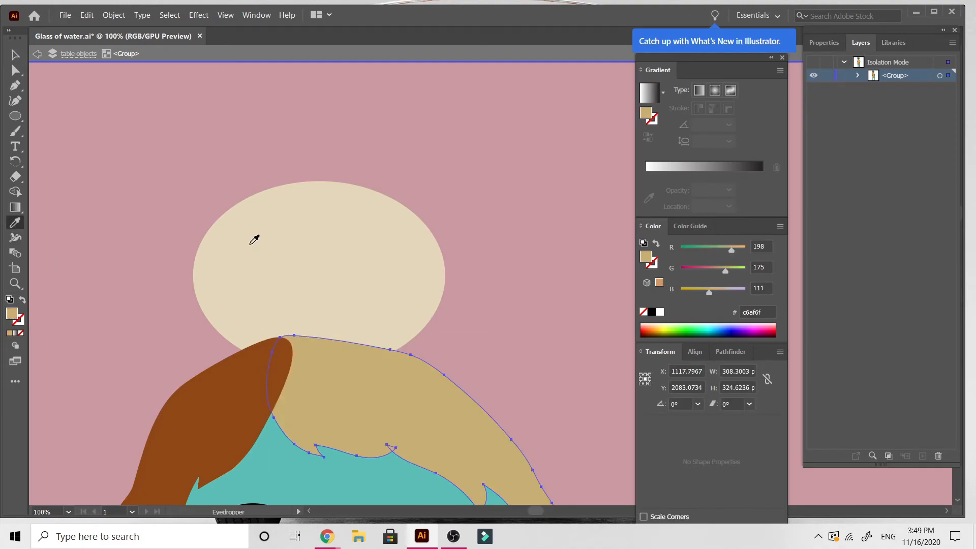
scroll(254, 238, down, 2)
Step: Apply the bun's blond c6af6f fill to the jagged hair strand on the other side of the parting with the Eyedropper
click(15, 55)
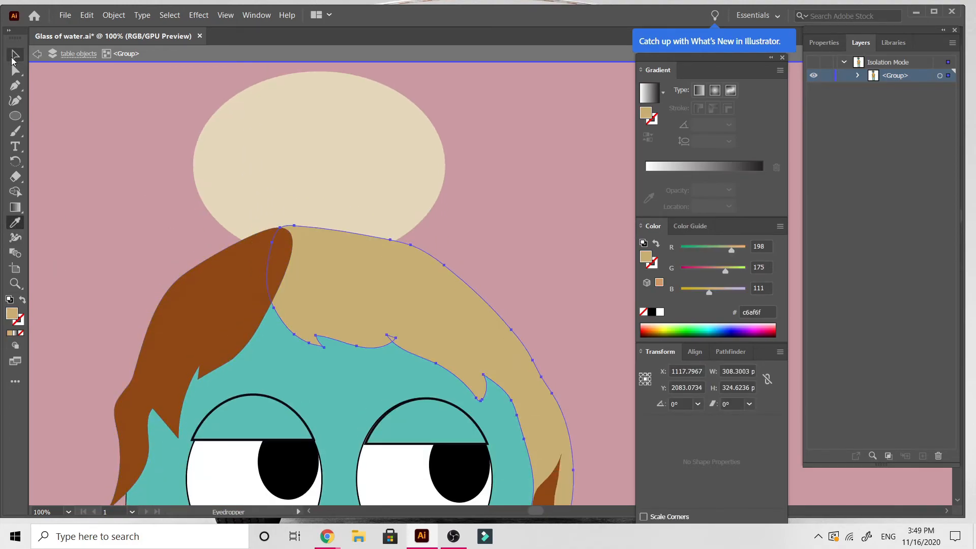
click(219, 306)
click(15, 222)
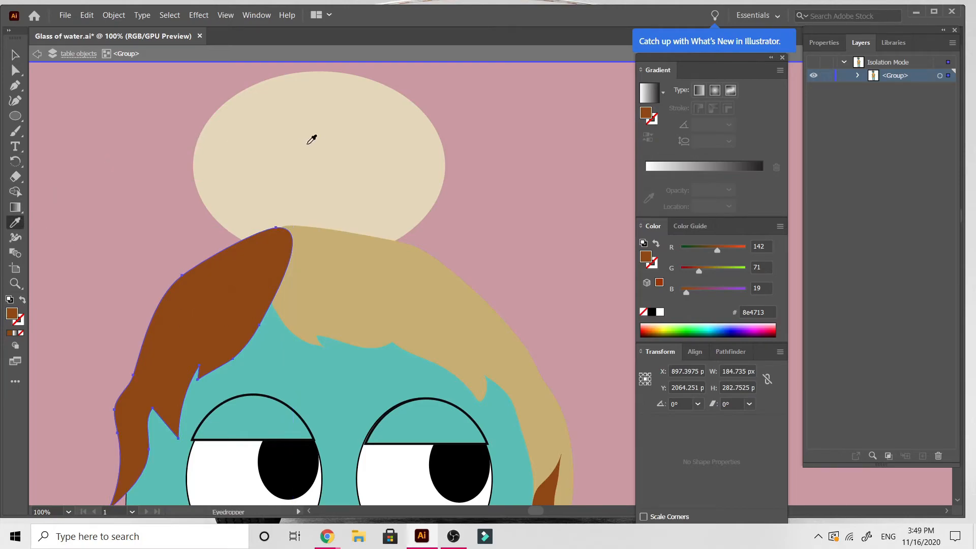
click(311, 139)
scroll(311, 139, down, 4)
Step: Recolour the long wavy lock beside the woman's face with the blond c6af6f of the jagged strand, and leave isolation mode
click(16, 54)
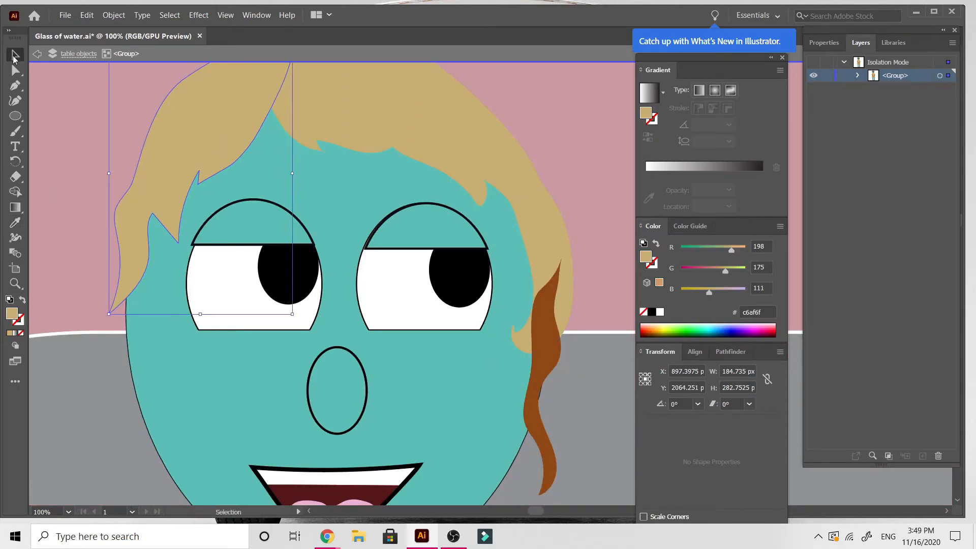
click(550, 361)
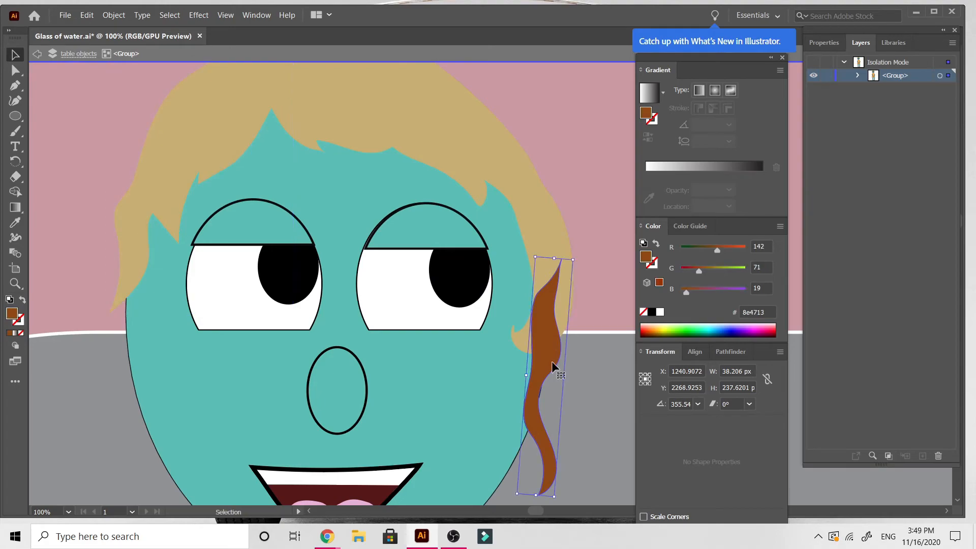
click(15, 222)
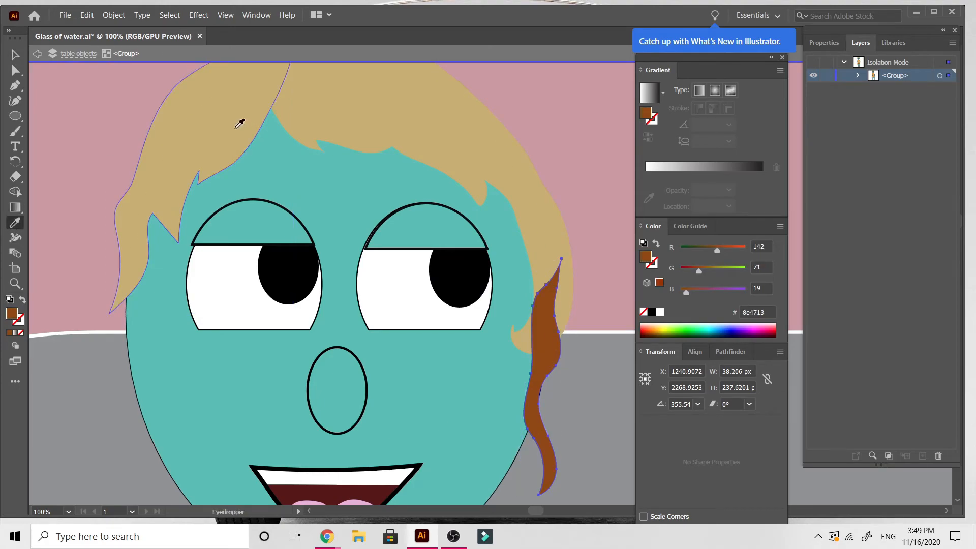
click(236, 123)
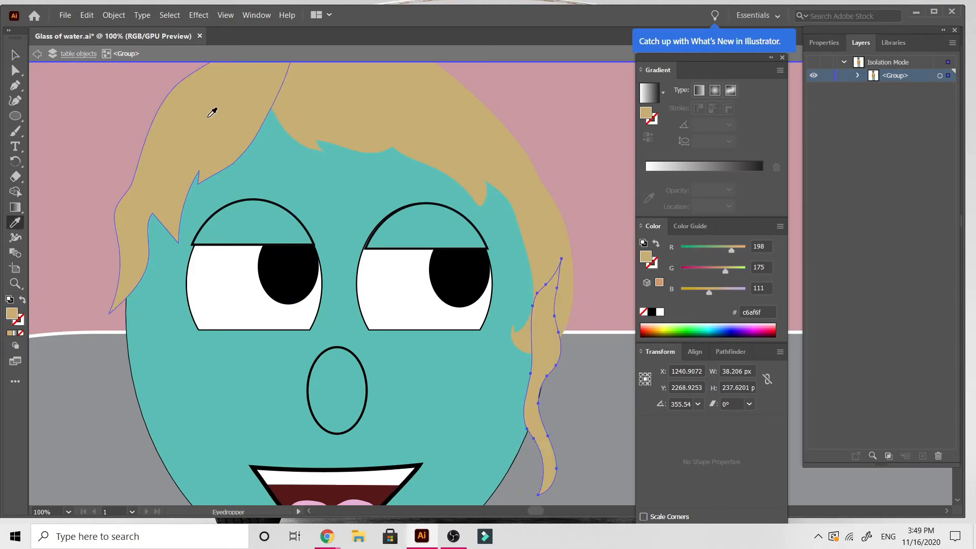
key(v)
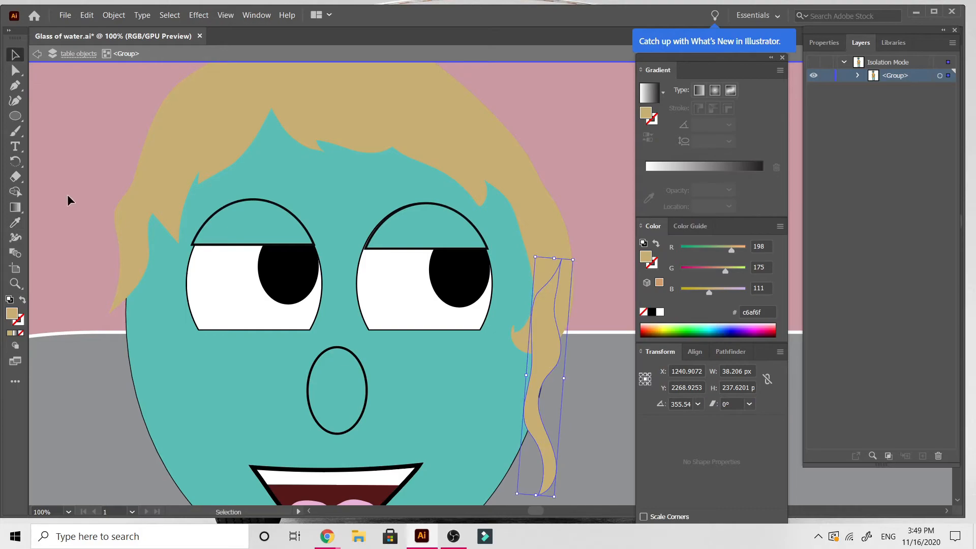
key(ctrl+minus)
key(ctrl+minus)
key(ctrl+minus)
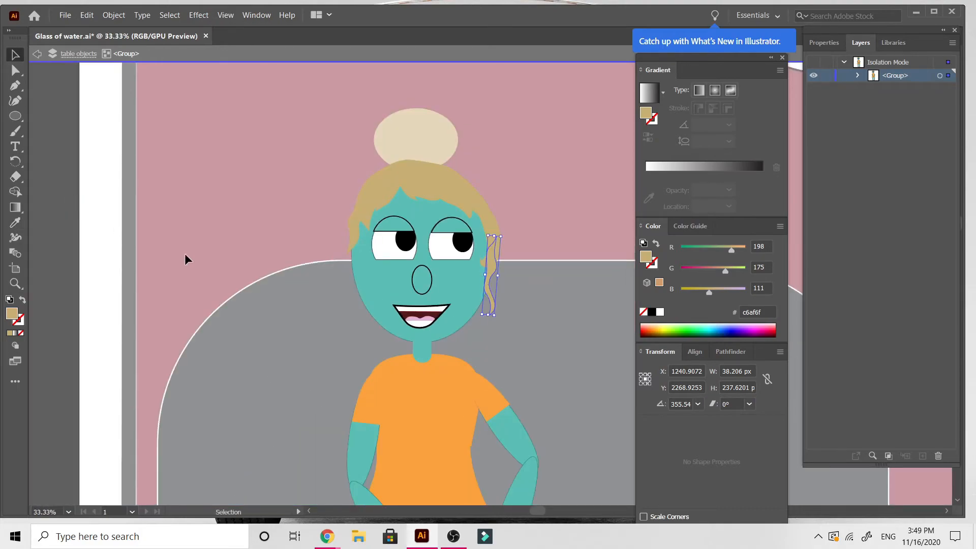
double_click(173, 249)
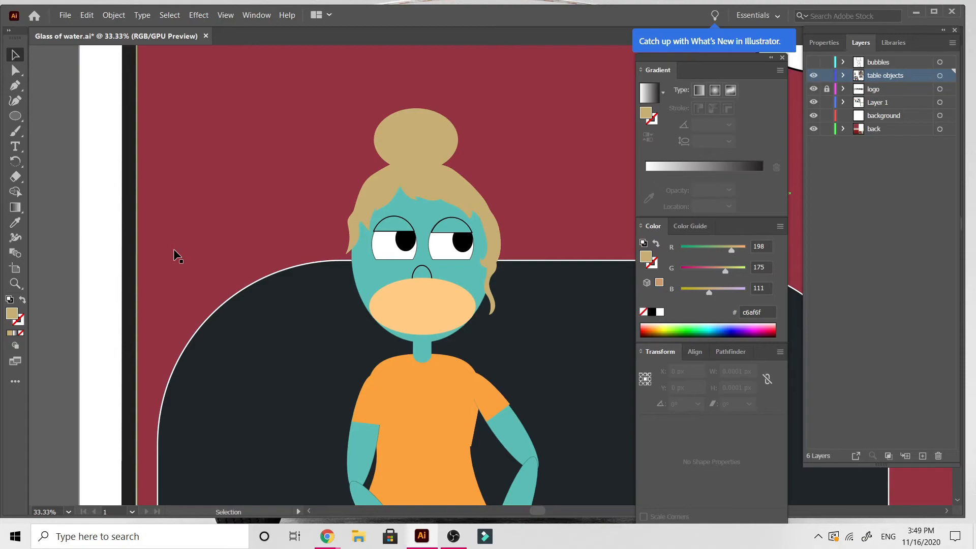
key(ctrl+minus)
key(ctrl+minus)
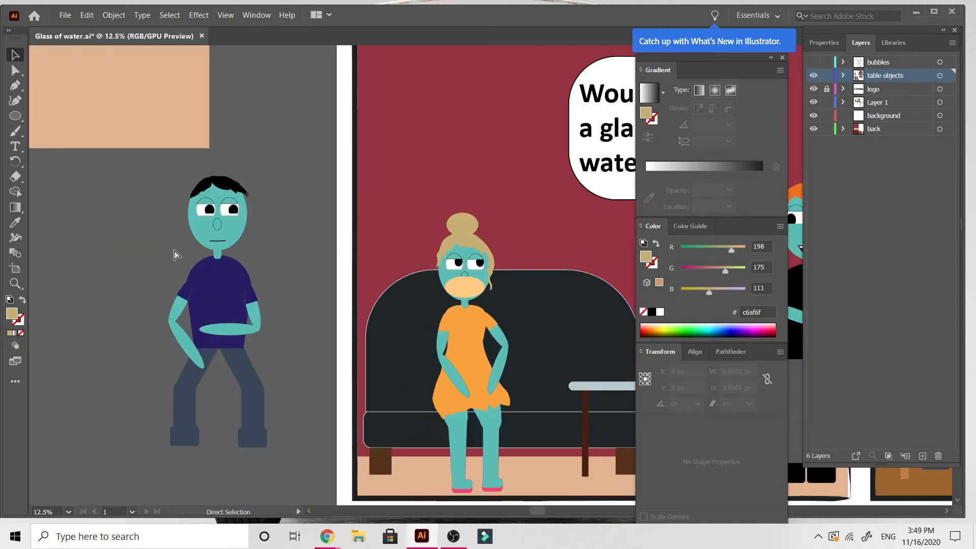
Step: Examine the recoloured woman up close and within the whole first panel
key(ctrl+plus)
key(ctrl+plus)
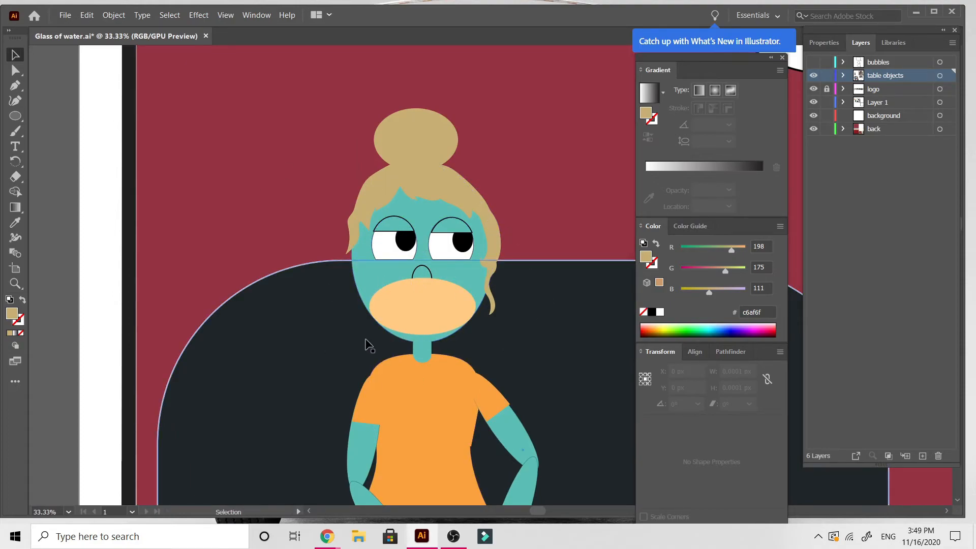
scroll(365, 340, up, 10)
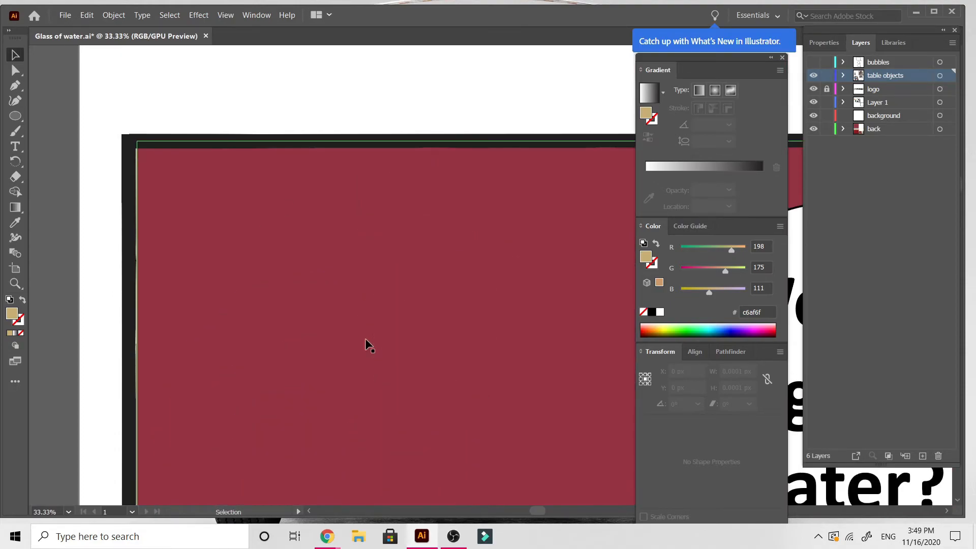
scroll(365, 337, down, 4)
scroll(364, 338, down, 3)
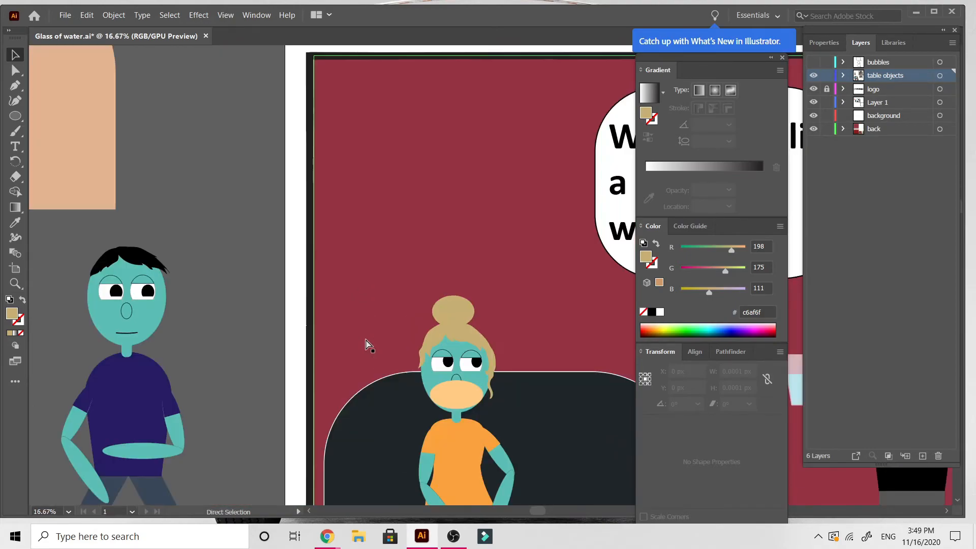
scroll(365, 337, right, 5)
scroll(365, 338, down, 4)
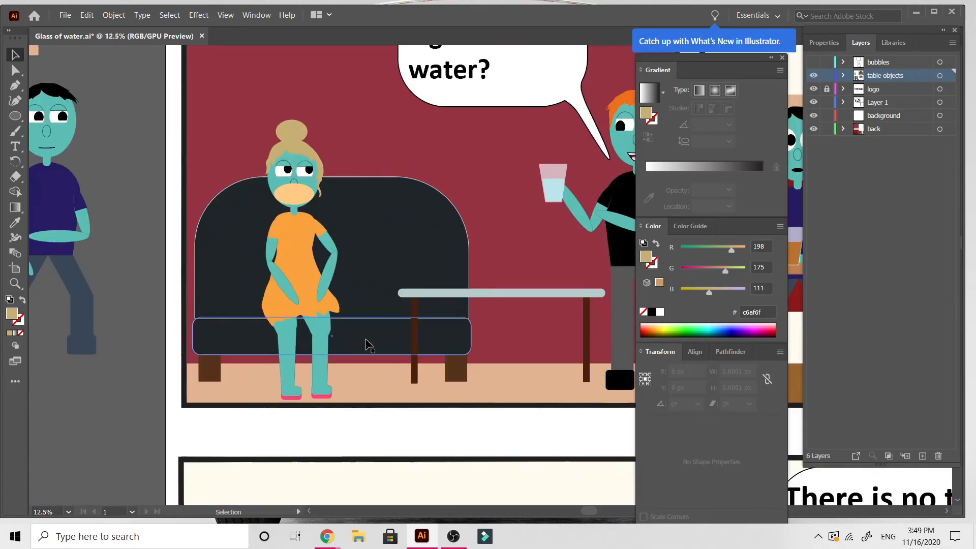
scroll(365, 337, up, 4)
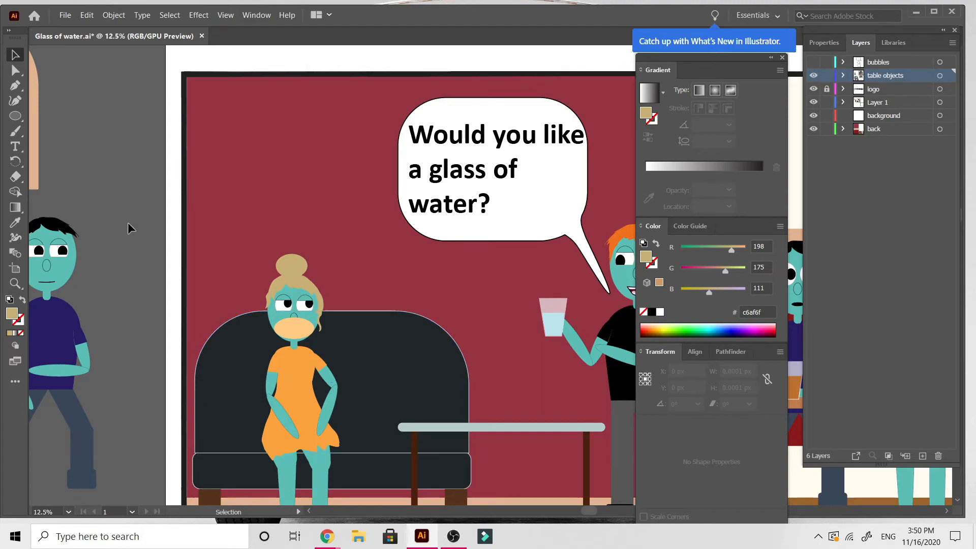
scroll(127, 221, right, 3)
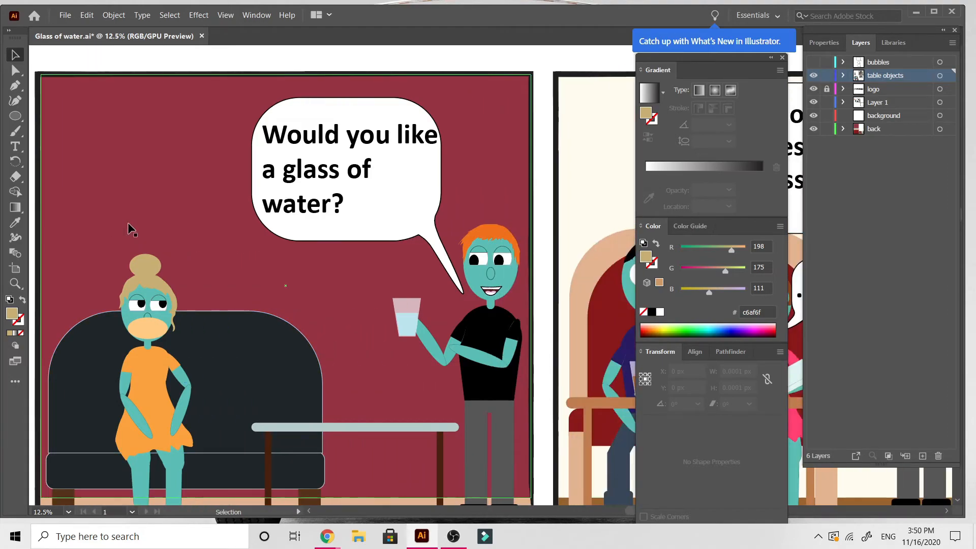
scroll(127, 222, left, 3)
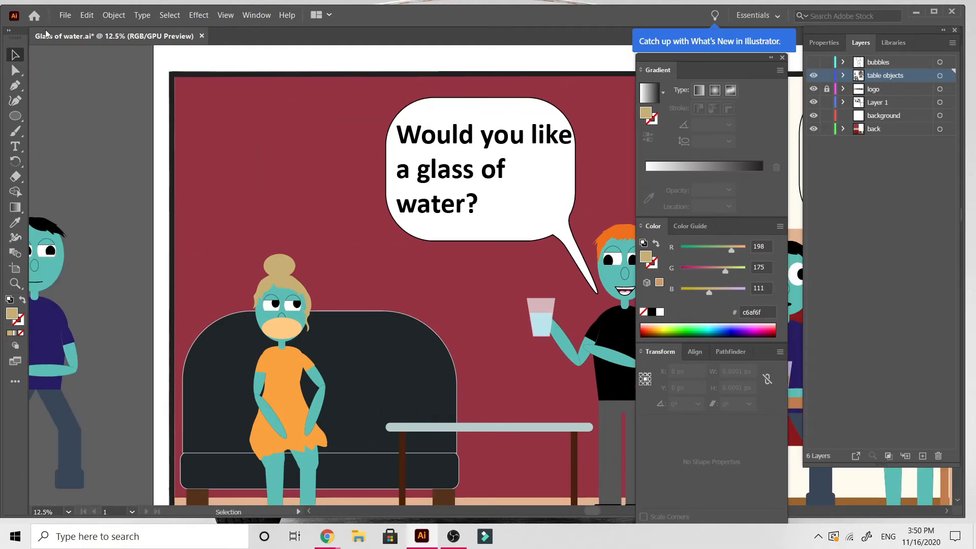
Step: Save the comic document under its existing name
click(63, 16)
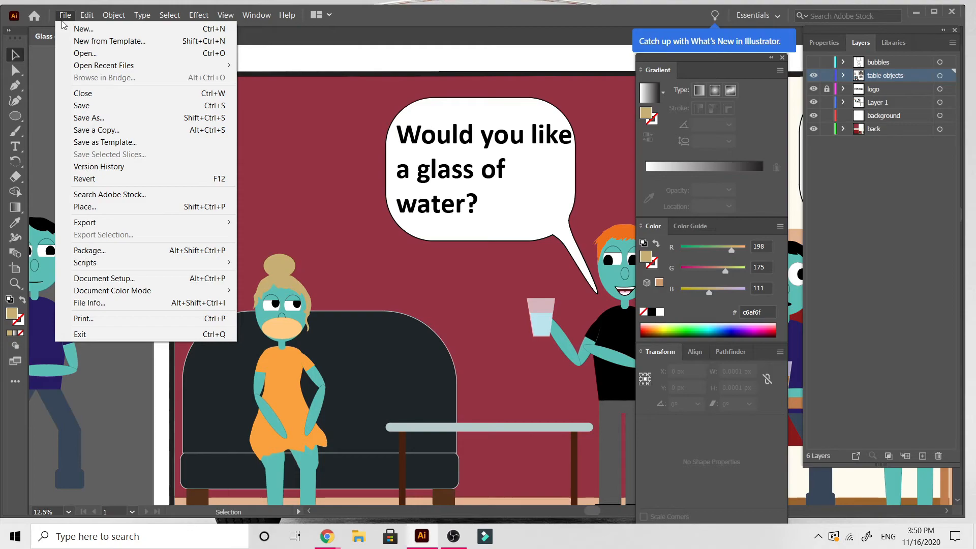
click(89, 108)
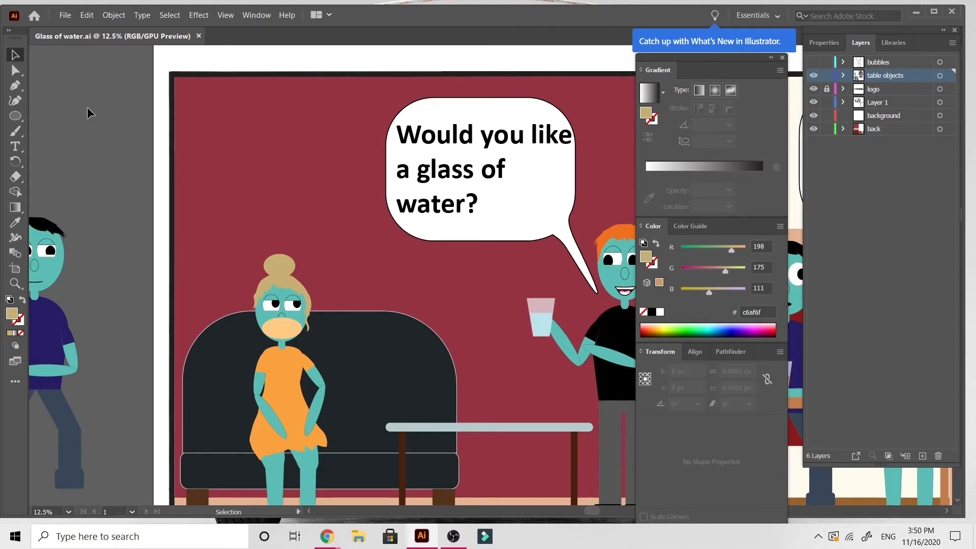
Step: Inspect the first panel's composition around the sofa, speech bubble and bare wall, comparing it with the neighbouring panel
key(a)
key(v)
scroll(106, 236, right, 10)
scroll(106, 236, left, 8)
scroll(108, 242, right, 2)
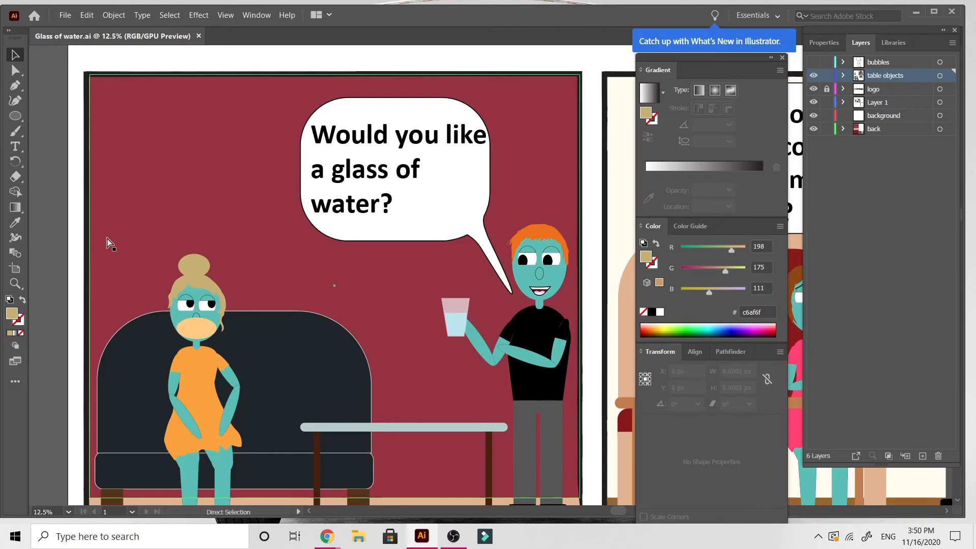
key(ctrl+equal)
key(ctrl+equal)
scroll(105, 236, left, 8)
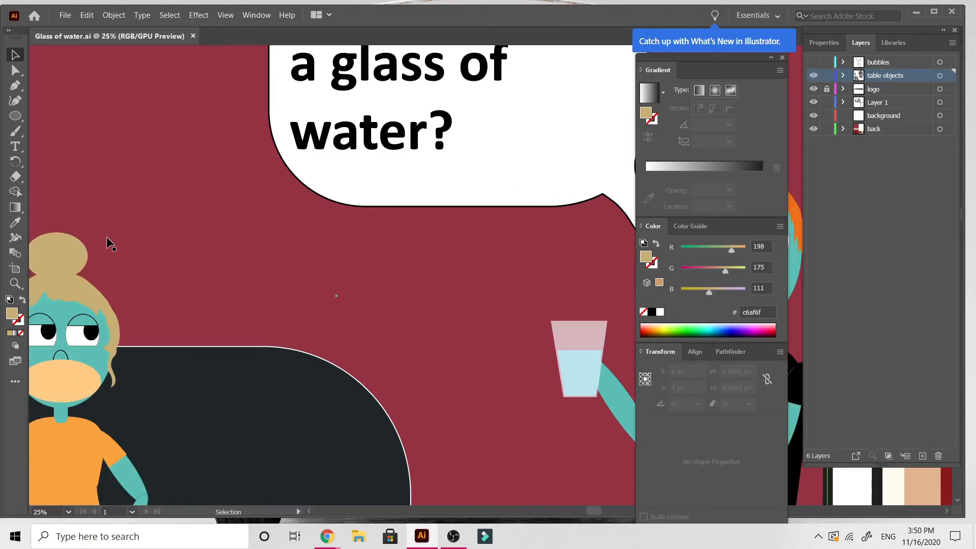
scroll(105, 236, right, 1)
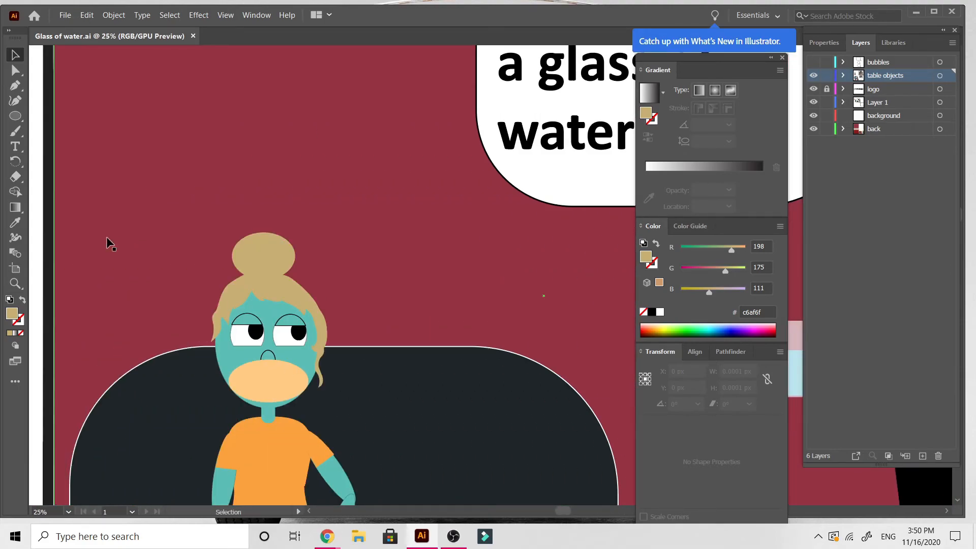
key(ctrl+minus)
key(ctrl+minus)
key(ctrl+minus)
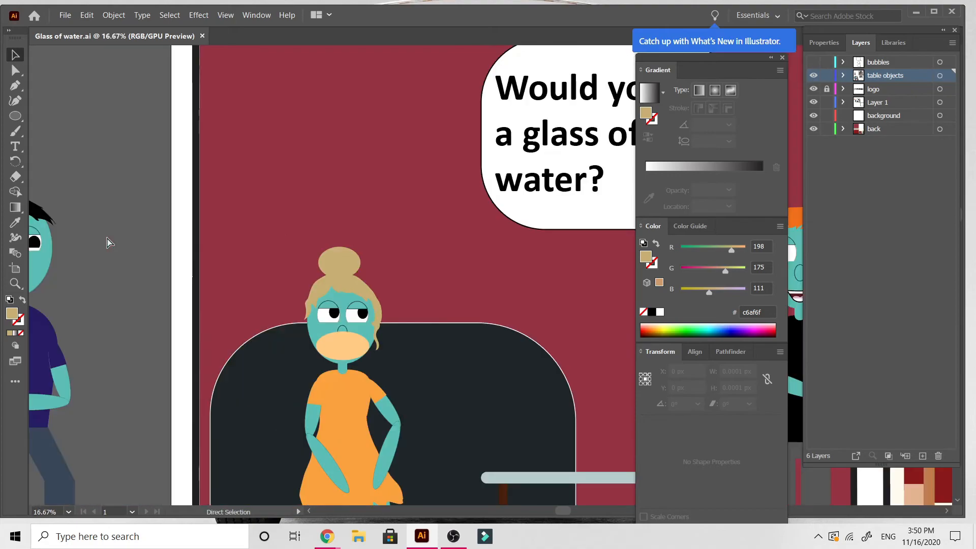
scroll(108, 242, right, 5)
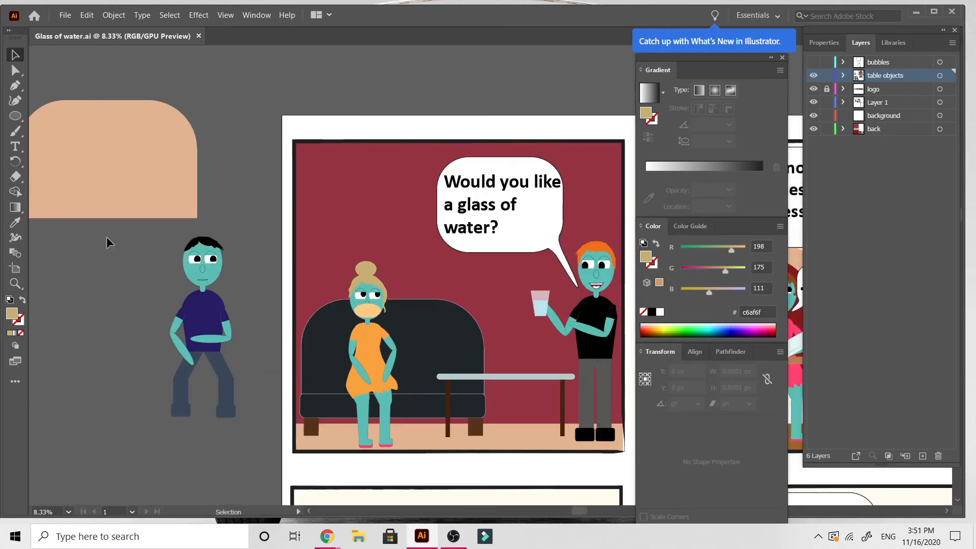
scroll(108, 242, left, 4)
scroll(110, 242, right, 3)
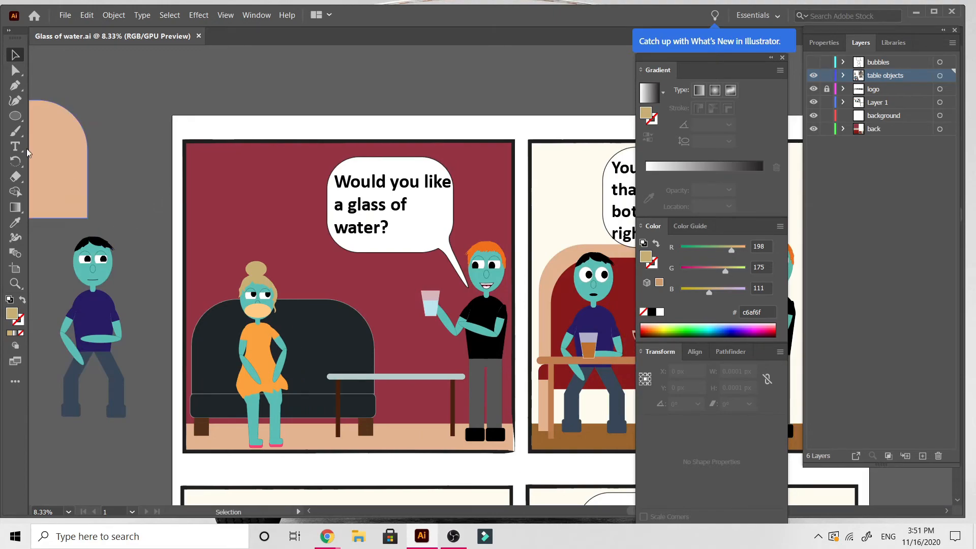
Step: Draw a rectangle about 760 × 817 px on the wall between the seated woman's head and the speech bubble
click(15, 117)
right_click(17, 118)
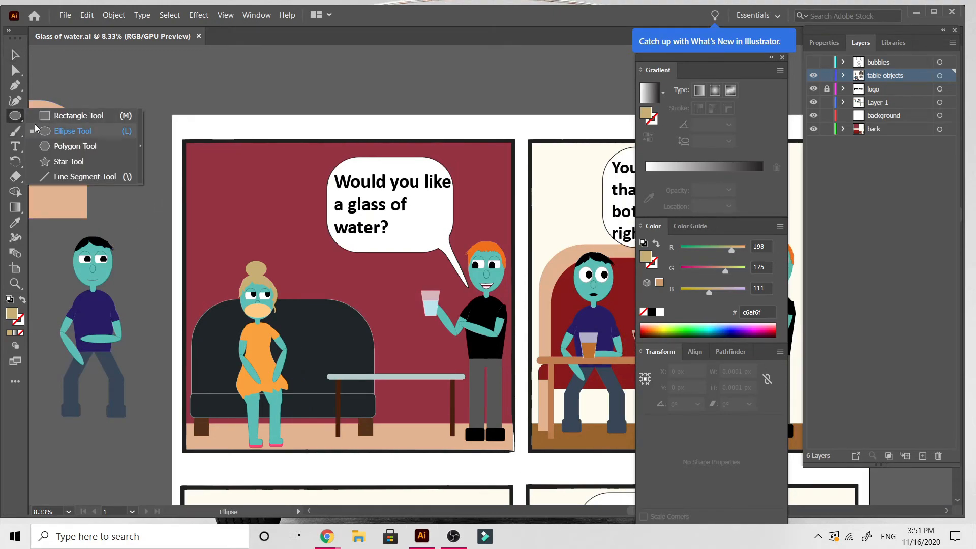
click(77, 117)
drag(258, 180, 321, 248)
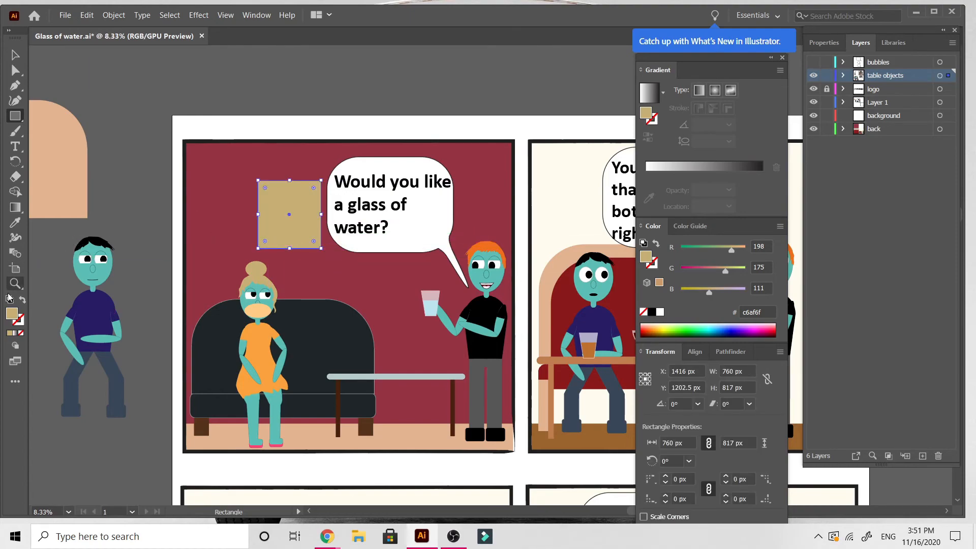
Step: Change the wall rectangle's fill to dark reddish brown 7f3413
double_click(12, 314)
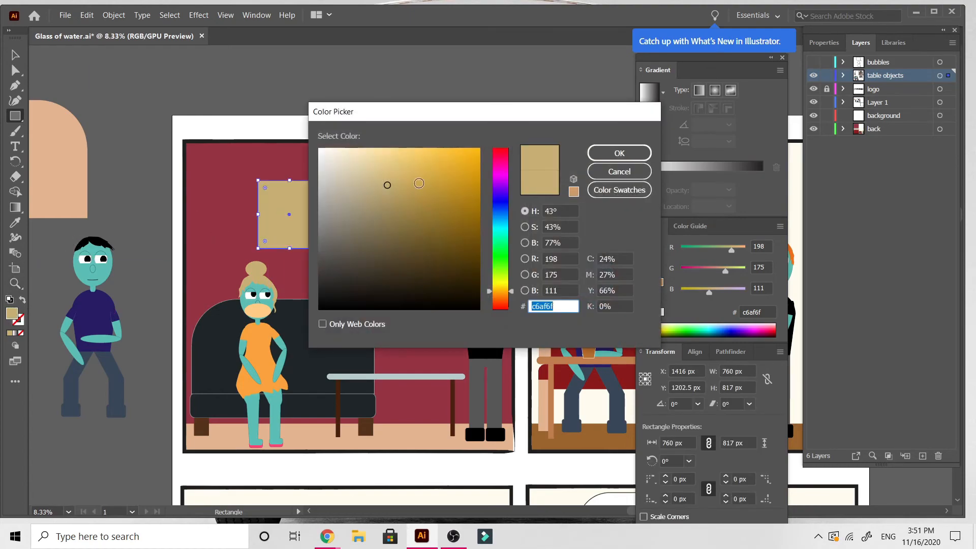
click(444, 276)
drag(445, 277, 425, 268)
drag(503, 292, 507, 305)
drag(458, 200, 455, 229)
click(618, 152)
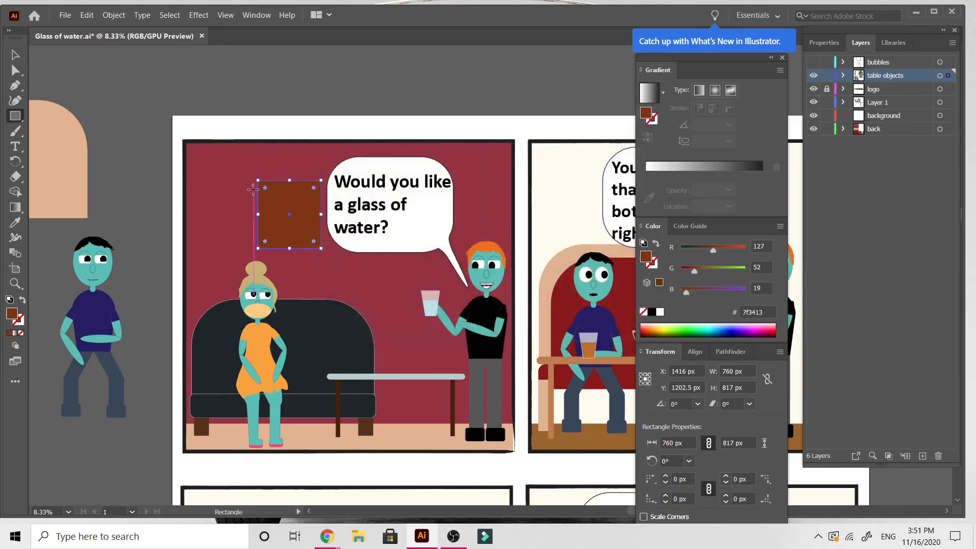
Step: Duplicate the brown rectangle onto the free wall beside it and scale the copy down proportionally
click(14, 57)
key(ctrl+equal)
key(ctrl+equal)
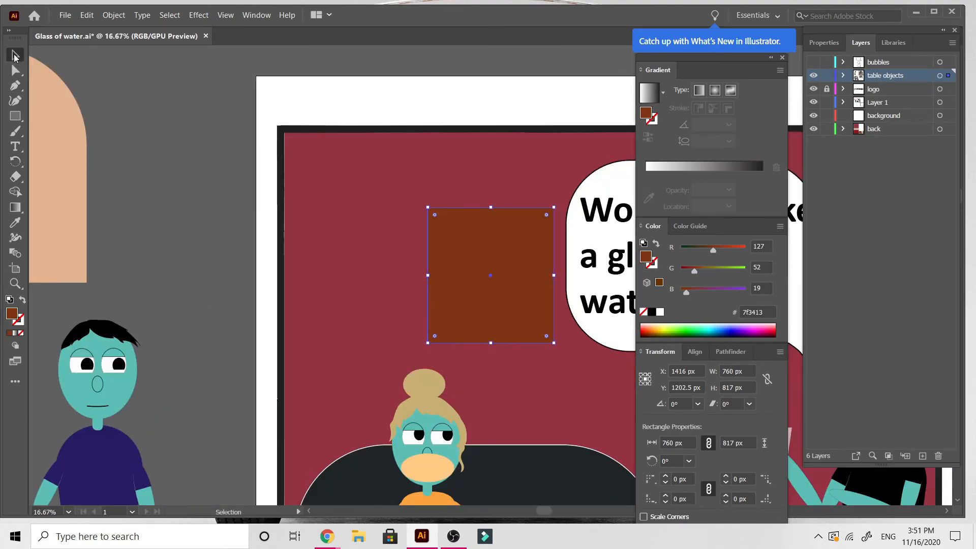
scroll(250, 274, right, 2)
alt+scroll(250, 274, up, 1)
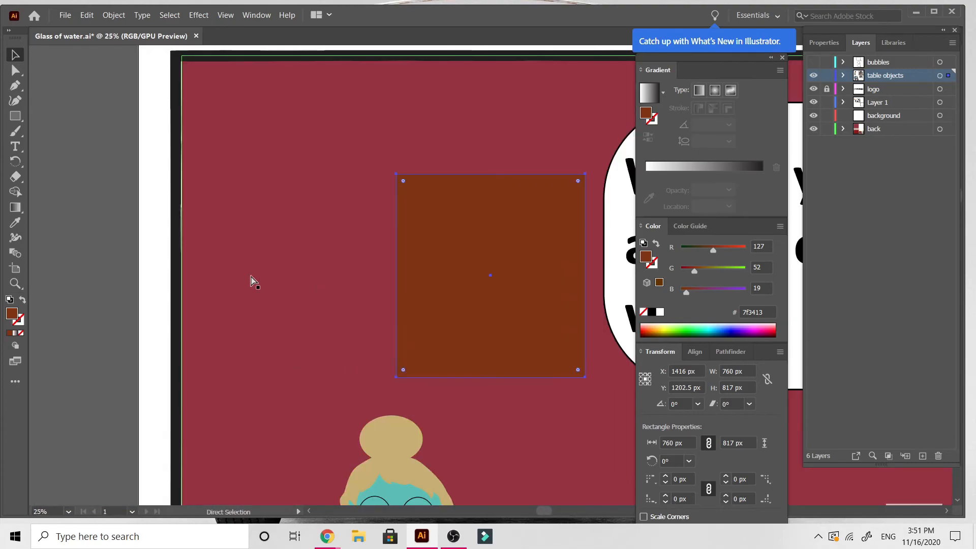
scroll(250, 274, right, 2)
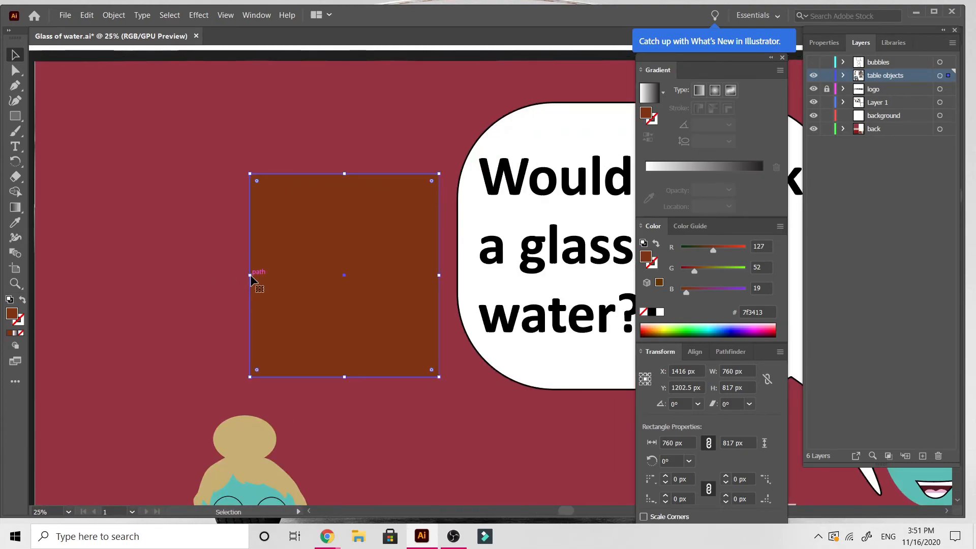
drag(255, 278, 144, 206)
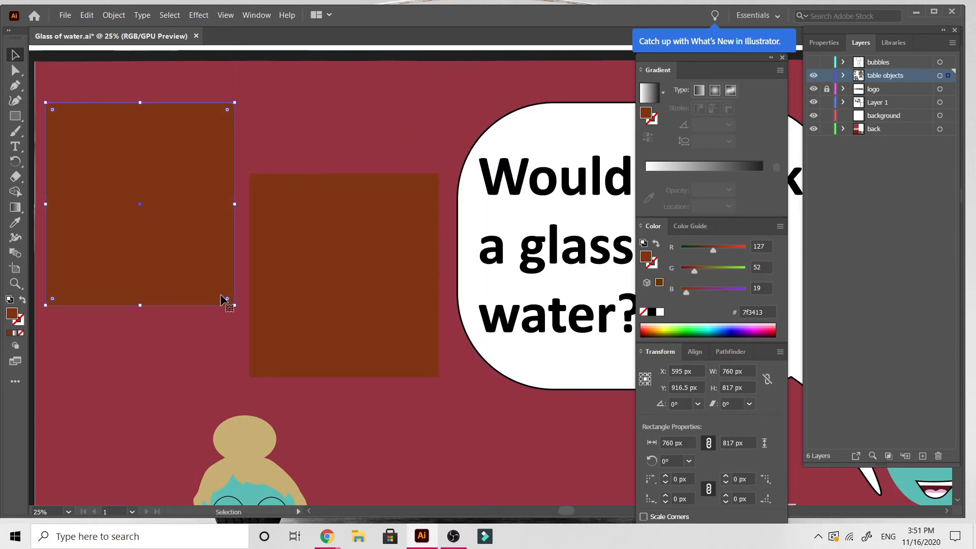
drag(234, 305, 184, 251)
Step: Centre the smaller copy on the large brown rectangle and subtract it with Minus Front to form a hollow picture frame
drag(155, 203, 371, 282)
shift+click(303, 189)
click(821, 47)
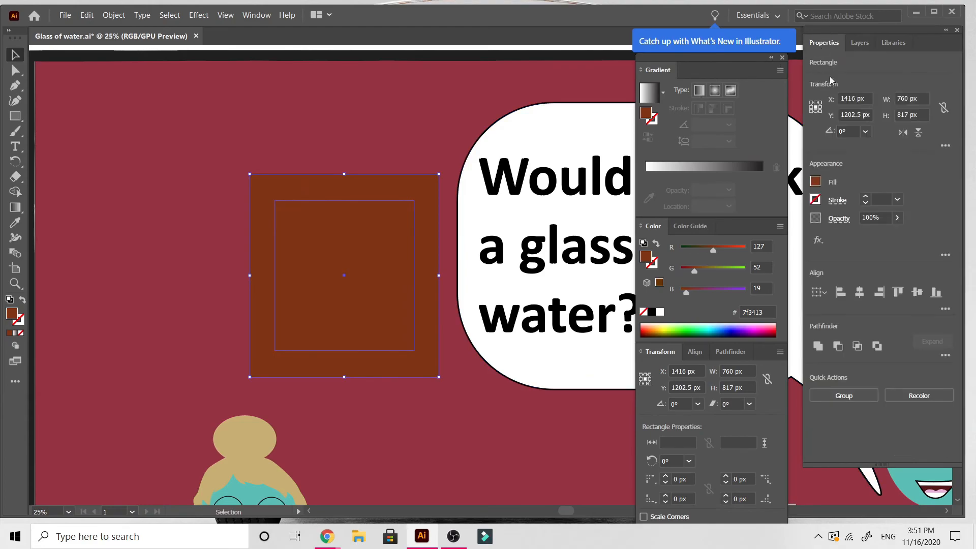
click(841, 347)
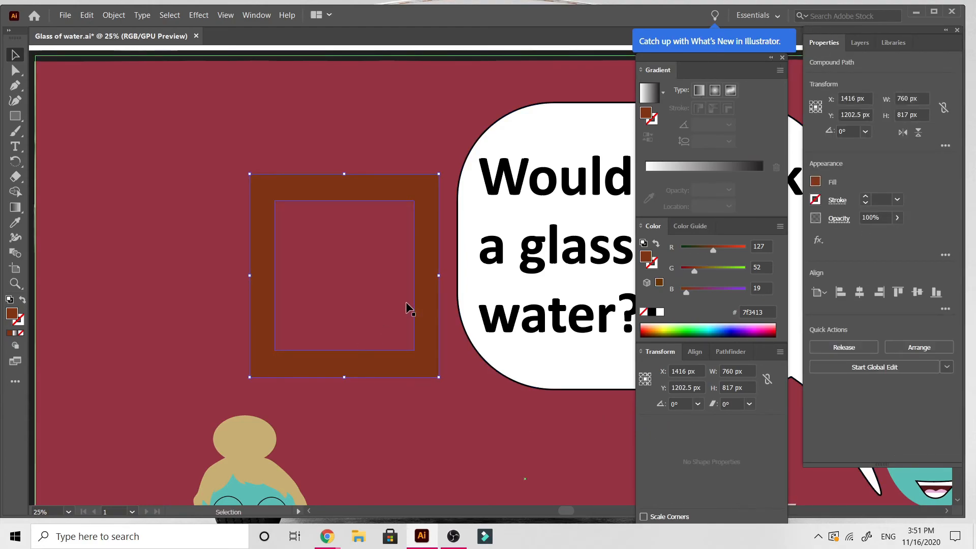
Step: Move the brown picture frame away from the speech bubble to the wall above the left part of the sofa
drag(422, 283, 402, 273)
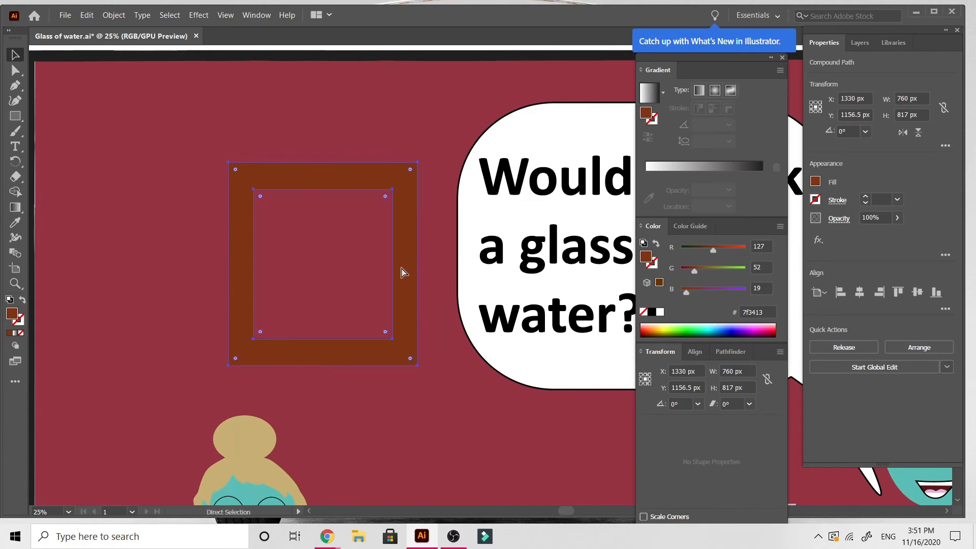
key(ctrl+minus)
key(ctrl+minus)
key(ctrl+minus)
scroll(401, 269, right, 5)
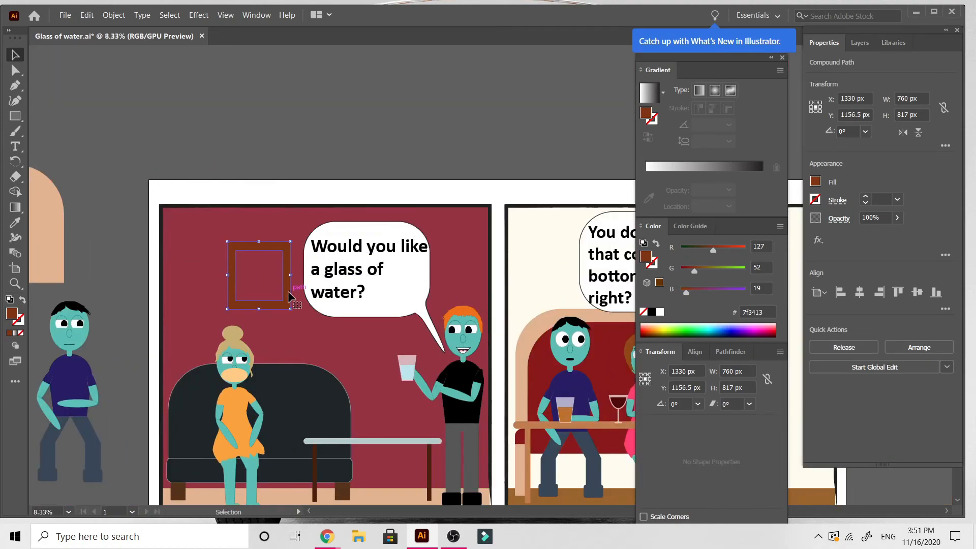
drag(293, 303, 294, 304)
drag(315, 320, 245, 298)
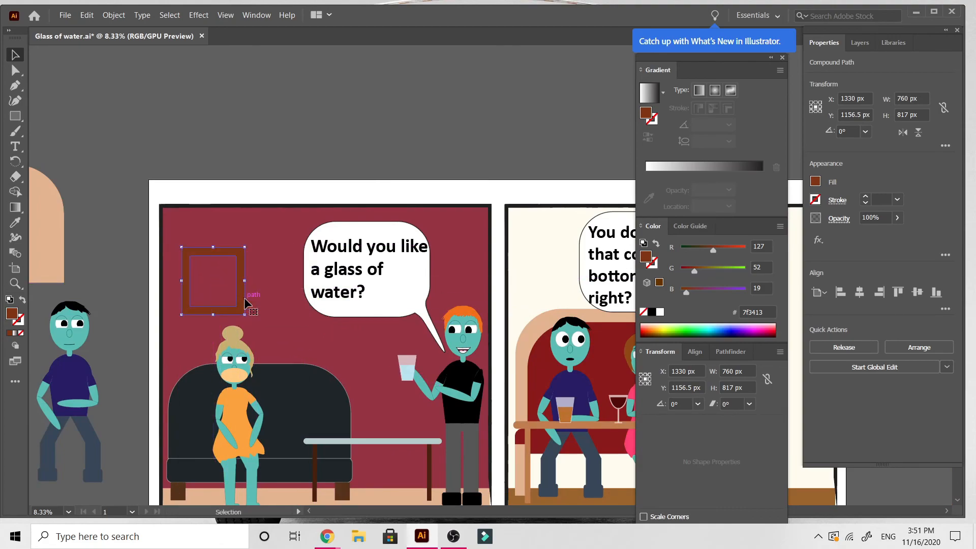
Step: Draw a rectangle about 572 × 634 px that covers the picture frame's opening
click(314, 127)
key(ctrl+equal)
key(ctrl+equal)
key(ctrl+equal)
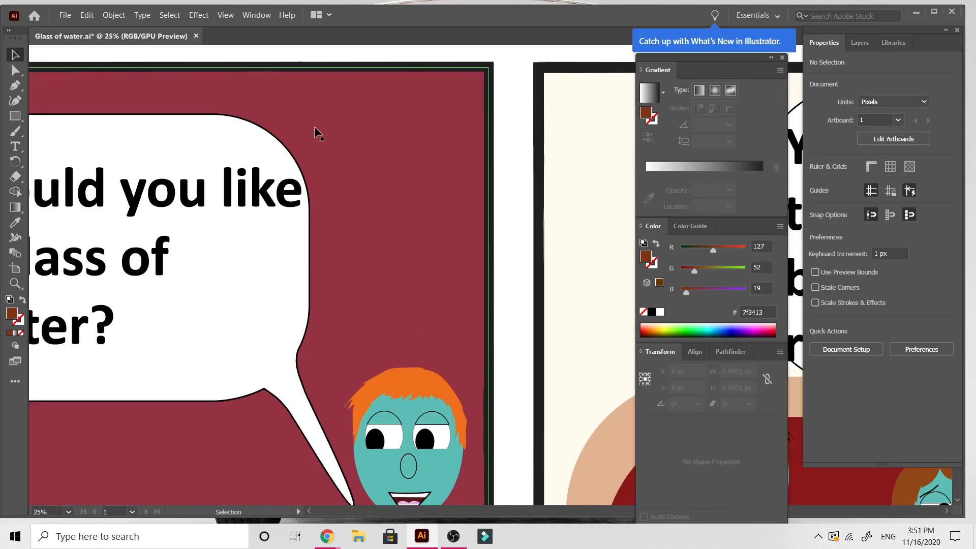
scroll(315, 127, left, 9)
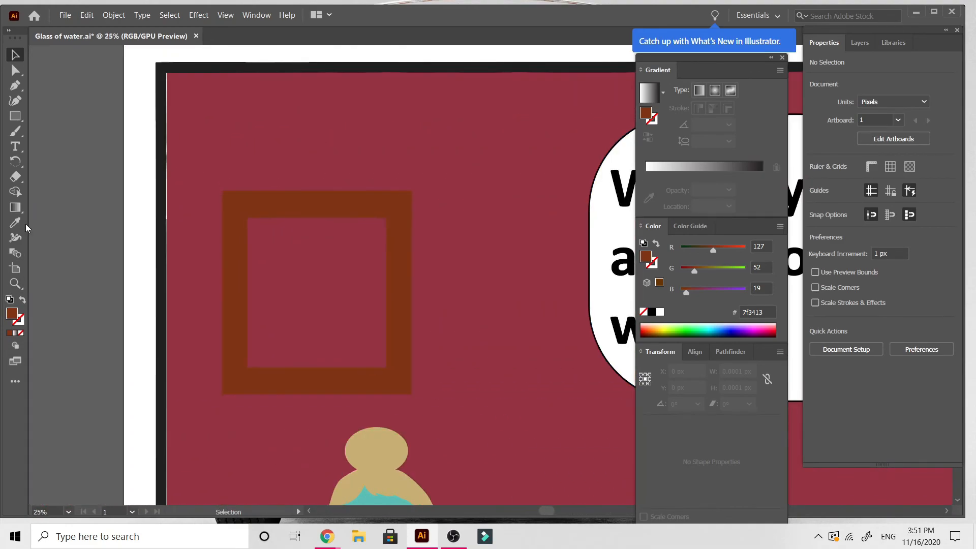
click(14, 115)
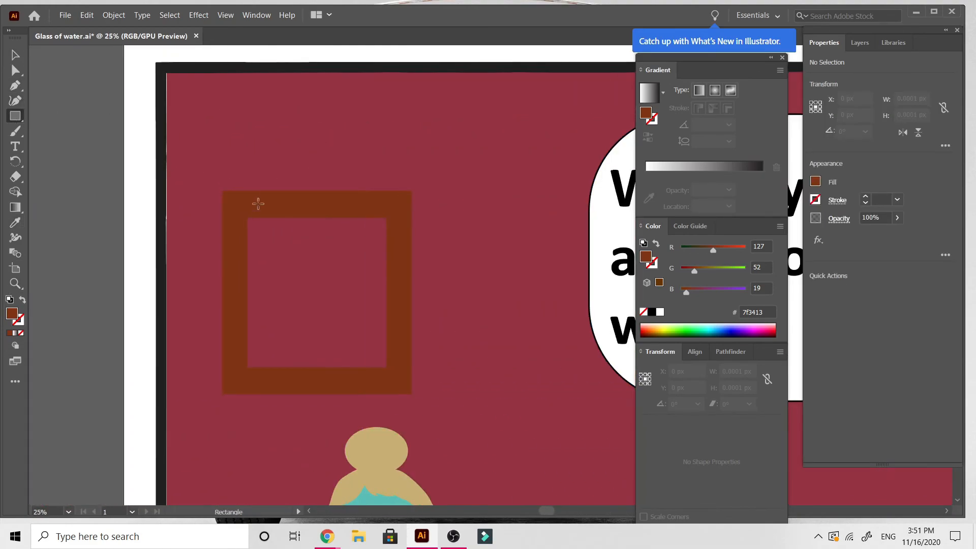
drag(246, 214, 389, 372)
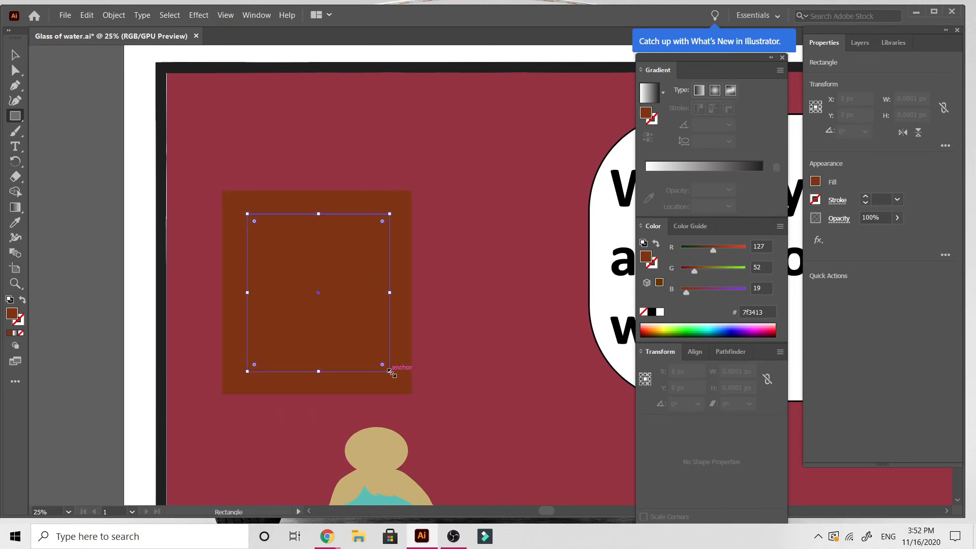
Step: Fill the rectangle inside the picture frame with pale pink ffd8ca
double_click(11, 314)
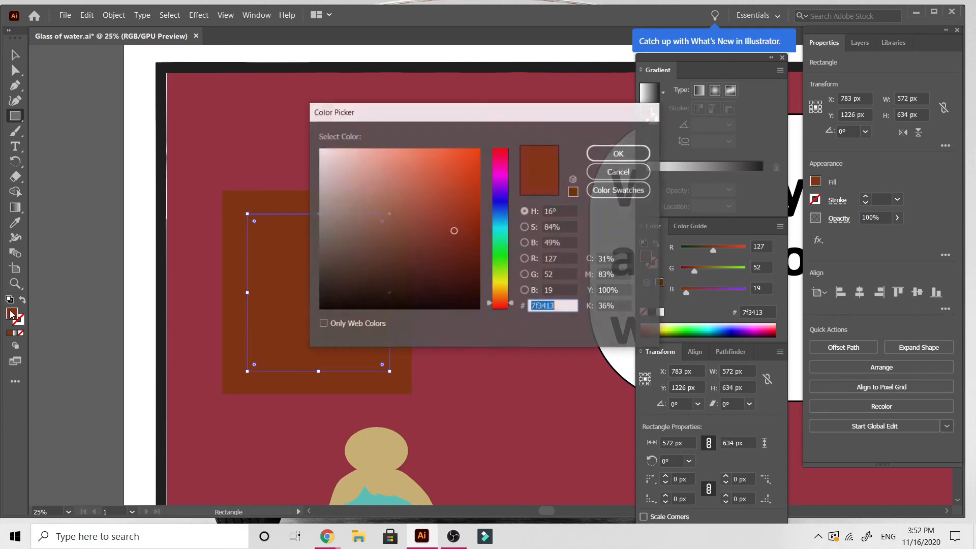
drag(374, 173, 351, 148)
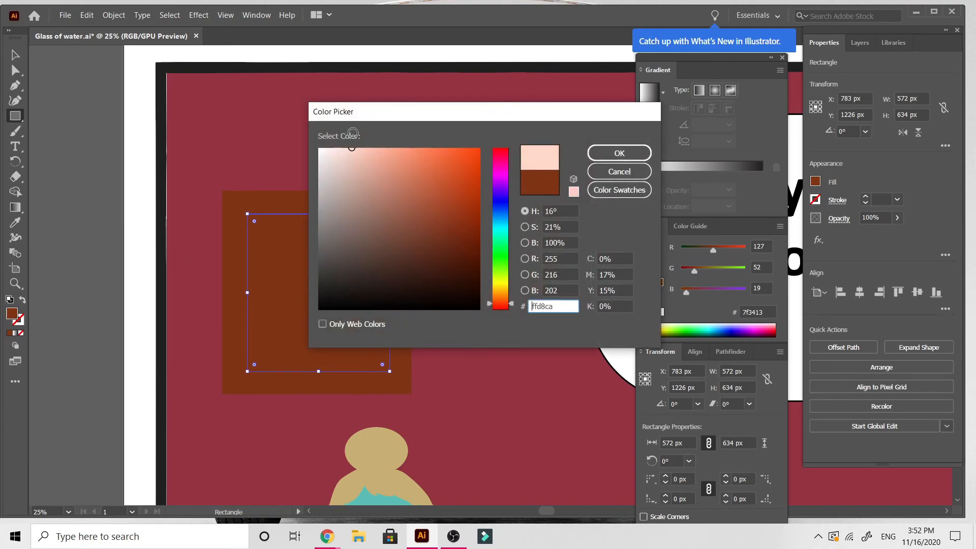
click(618, 153)
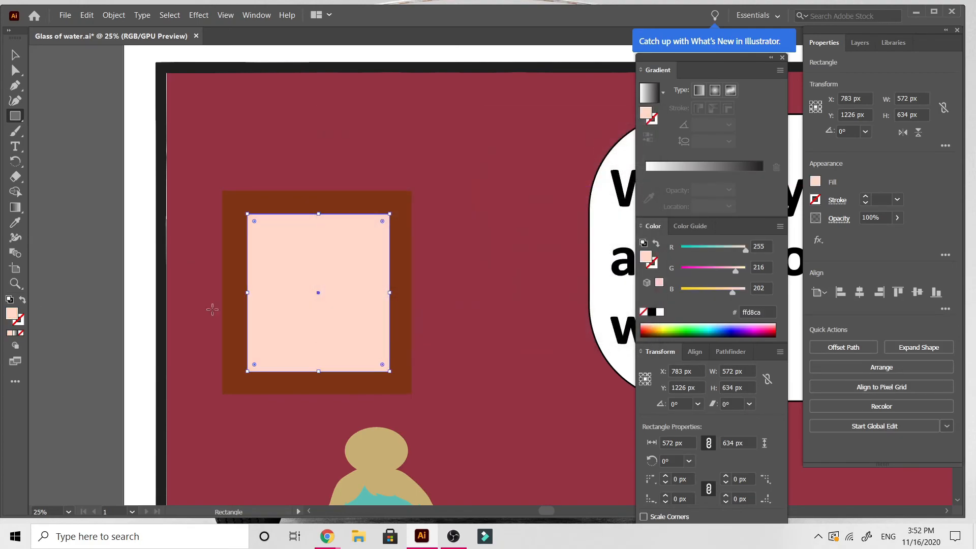
Step: Bring the brown picture frame to the front so it overlaps the edges of the pale pink rectangle, and deselect it
click(15, 55)
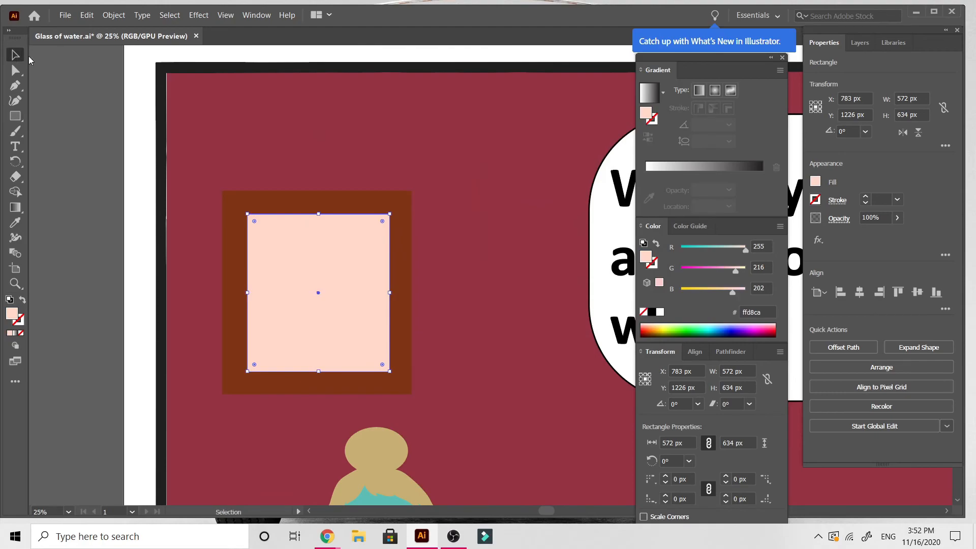
click(385, 196)
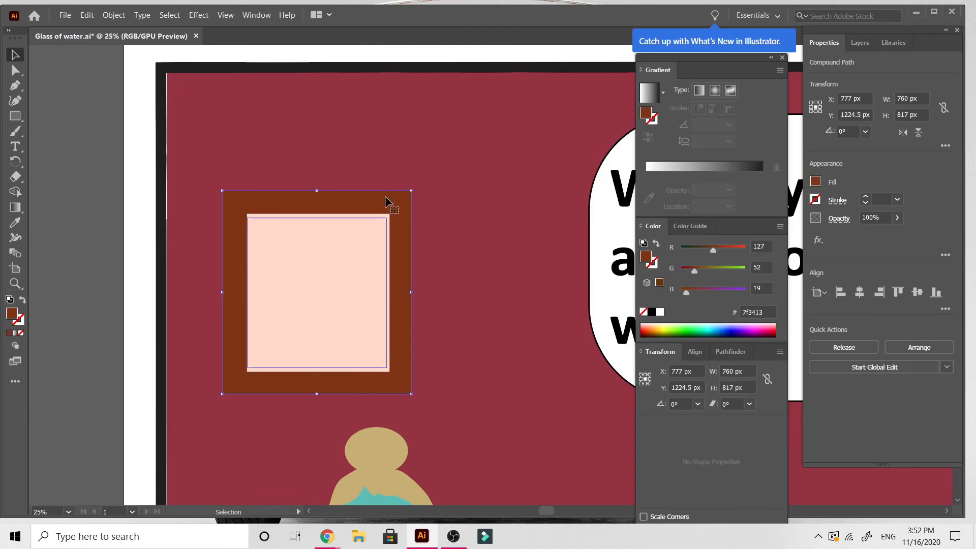
right_click(385, 197)
mouse_move(416, 311)
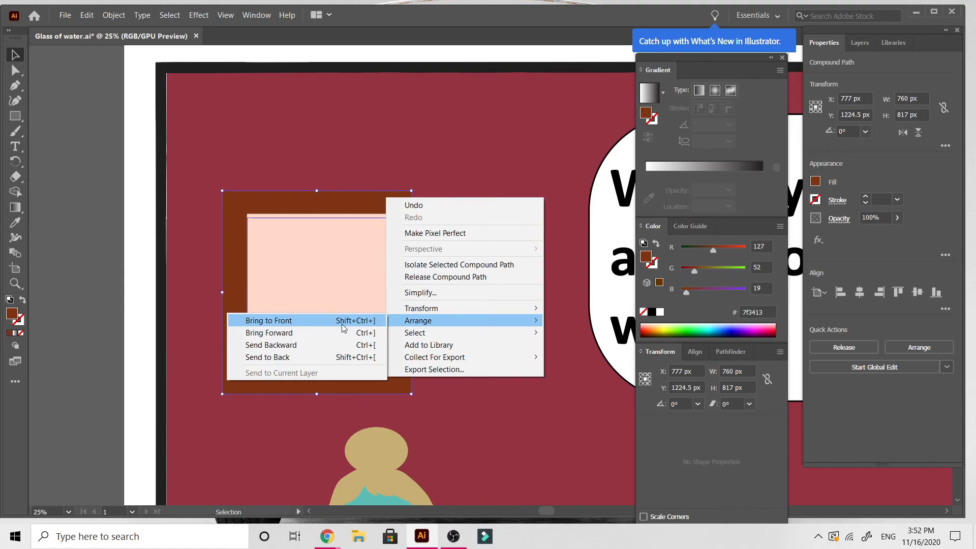
click(342, 327)
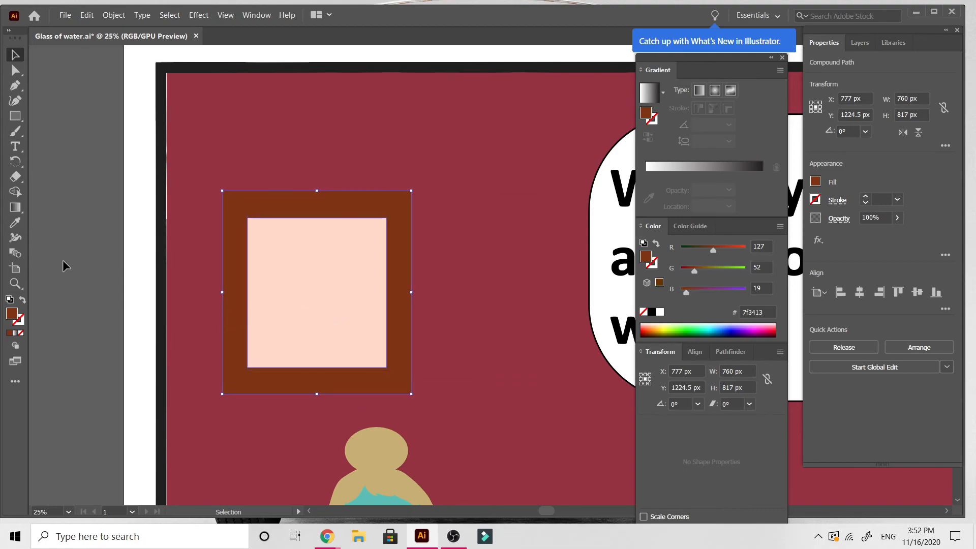
click(66, 279)
Step: Examine the first panel with its new framed picture alongside the neighbouring restaurant panel of the comic
key(ctrl+minus)
key(ctrl+minus)
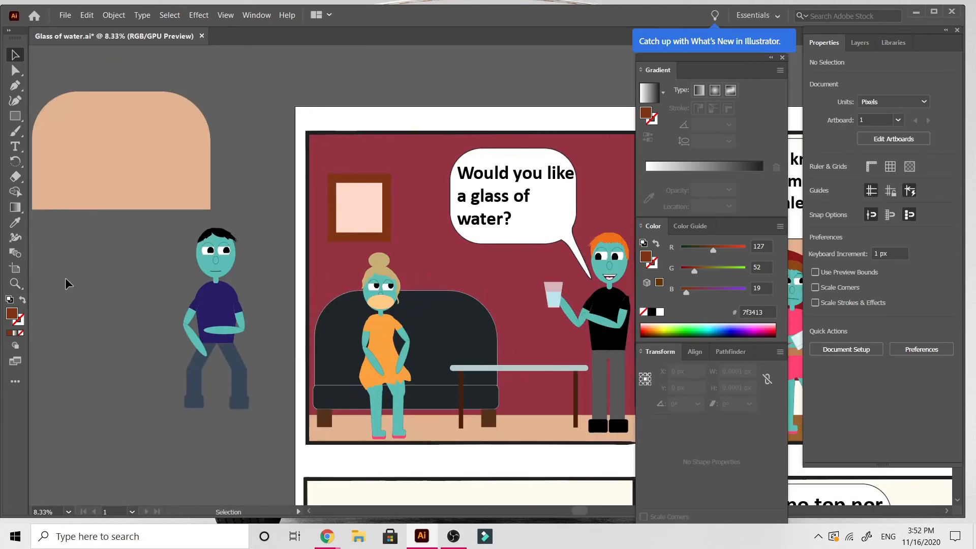
scroll(65, 279, right, 7)
scroll(65, 279, left, 3)
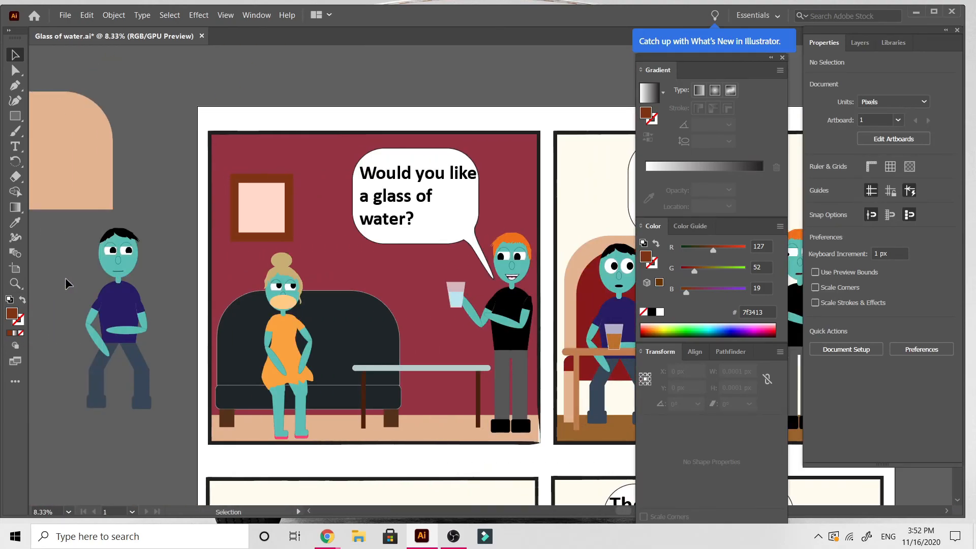
scroll(65, 279, right, 2)
scroll(66, 283, right, 5)
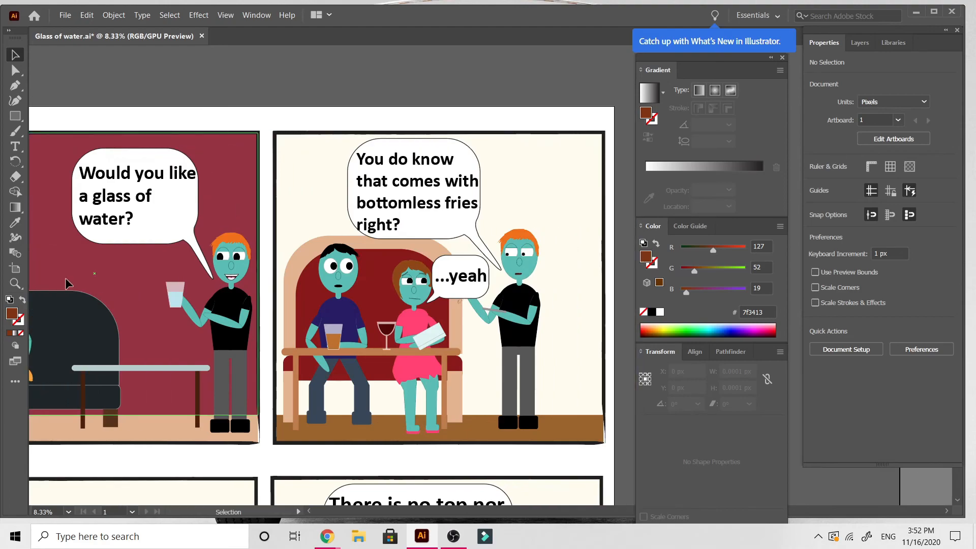
key(ctrl+minus)
scroll(65, 284, right, 4)
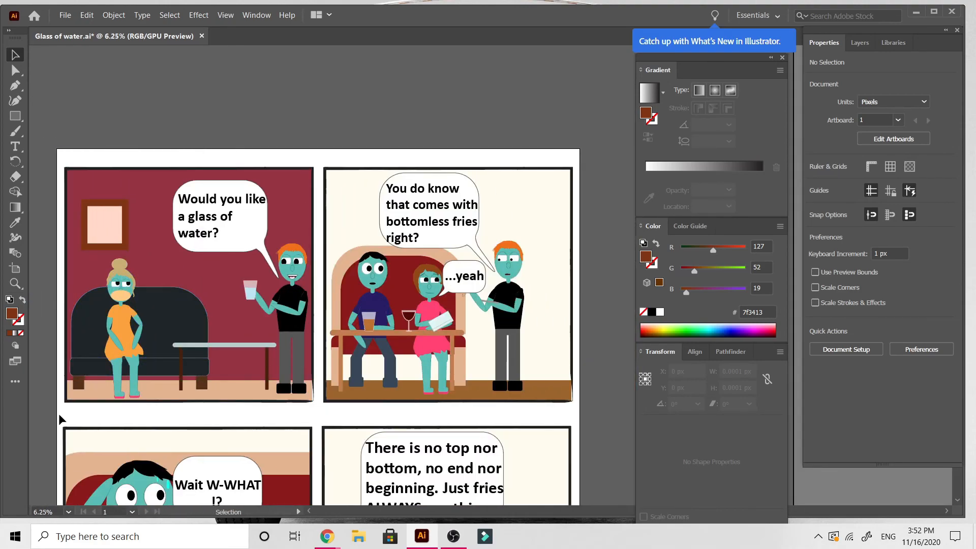
scroll(60, 419, left, 1)
scroll(60, 418, up, 2)
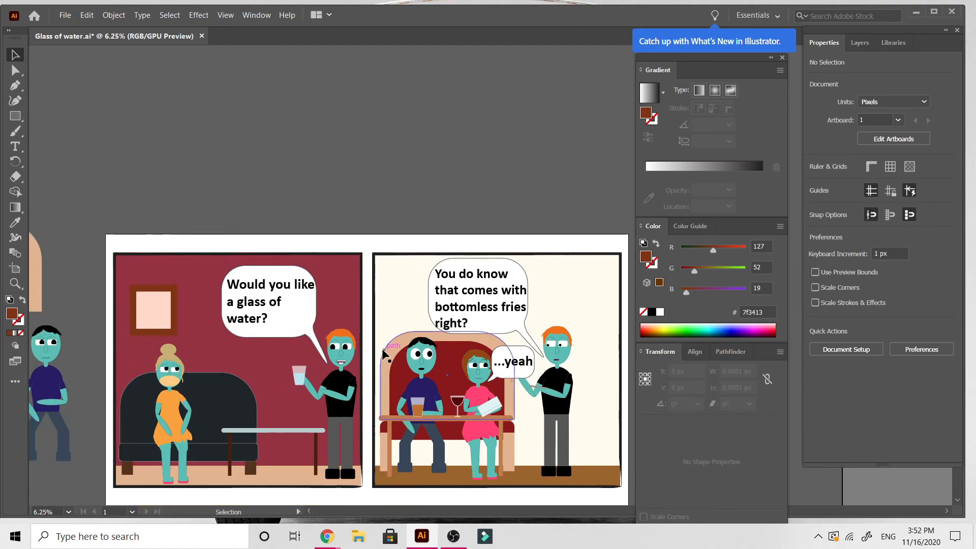
scroll(333, 425, down, 1)
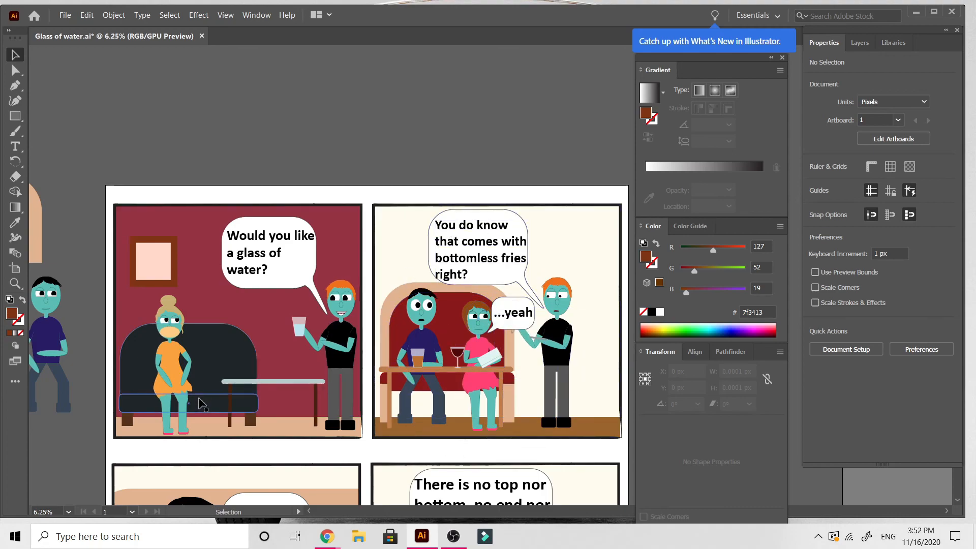
Step: Delete the leftover seated man and the rounded tan sofa shape lying outside the artboard beside the first panel
scroll(131, 447, left, 3)
drag(145, 372, 95, 192)
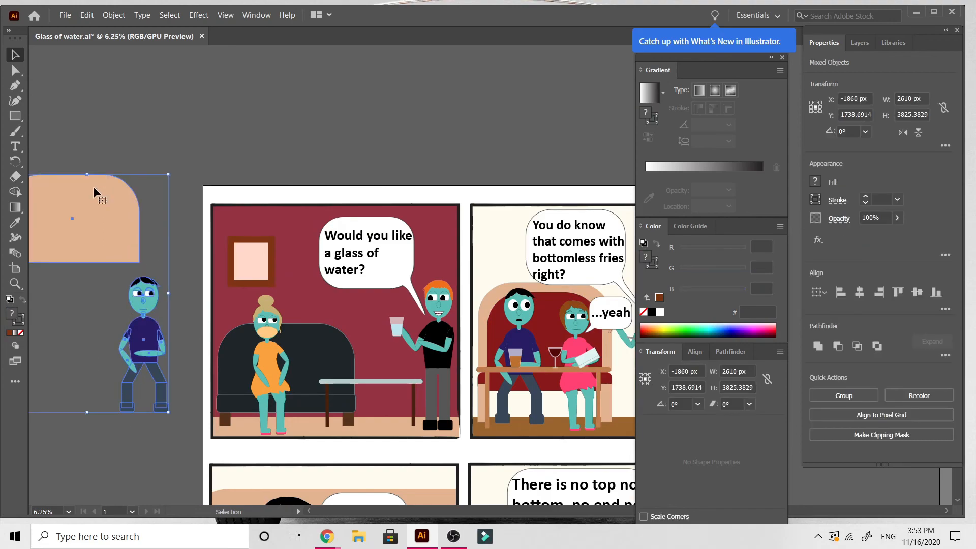
key(Delete)
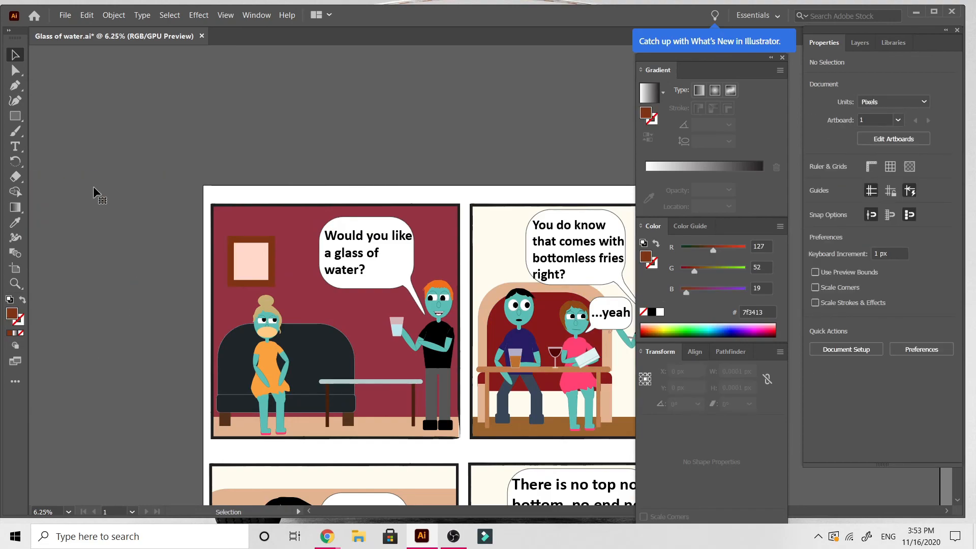
scroll(94, 192, right, 3)
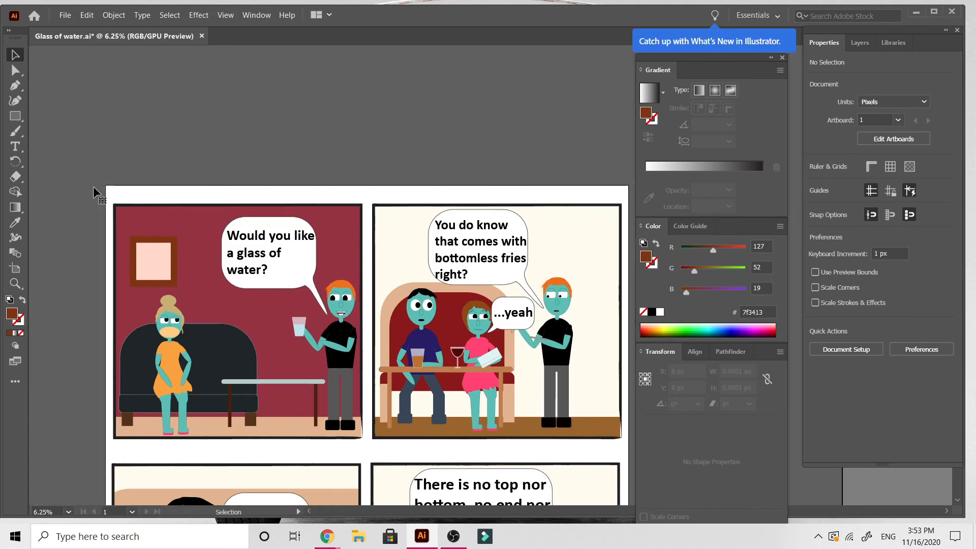
scroll(94, 192, right, 2)
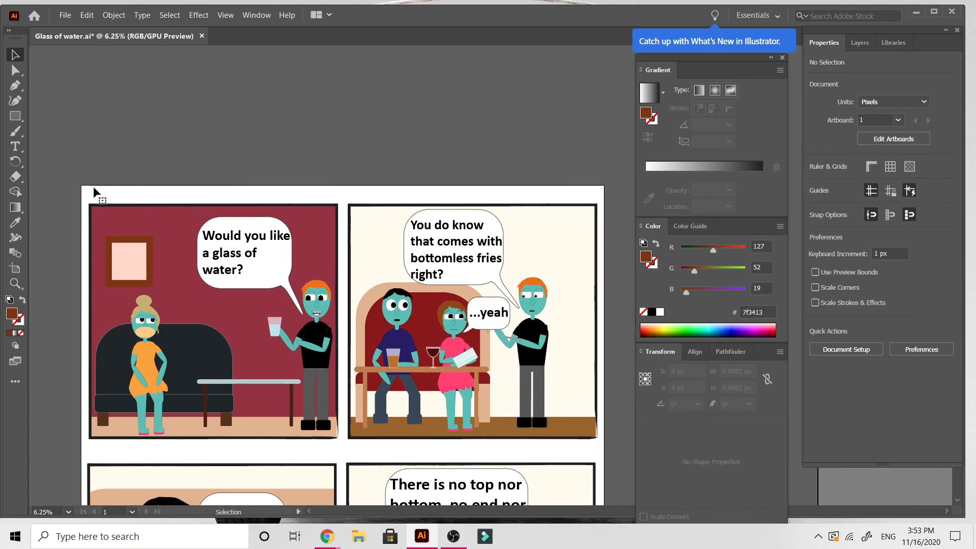